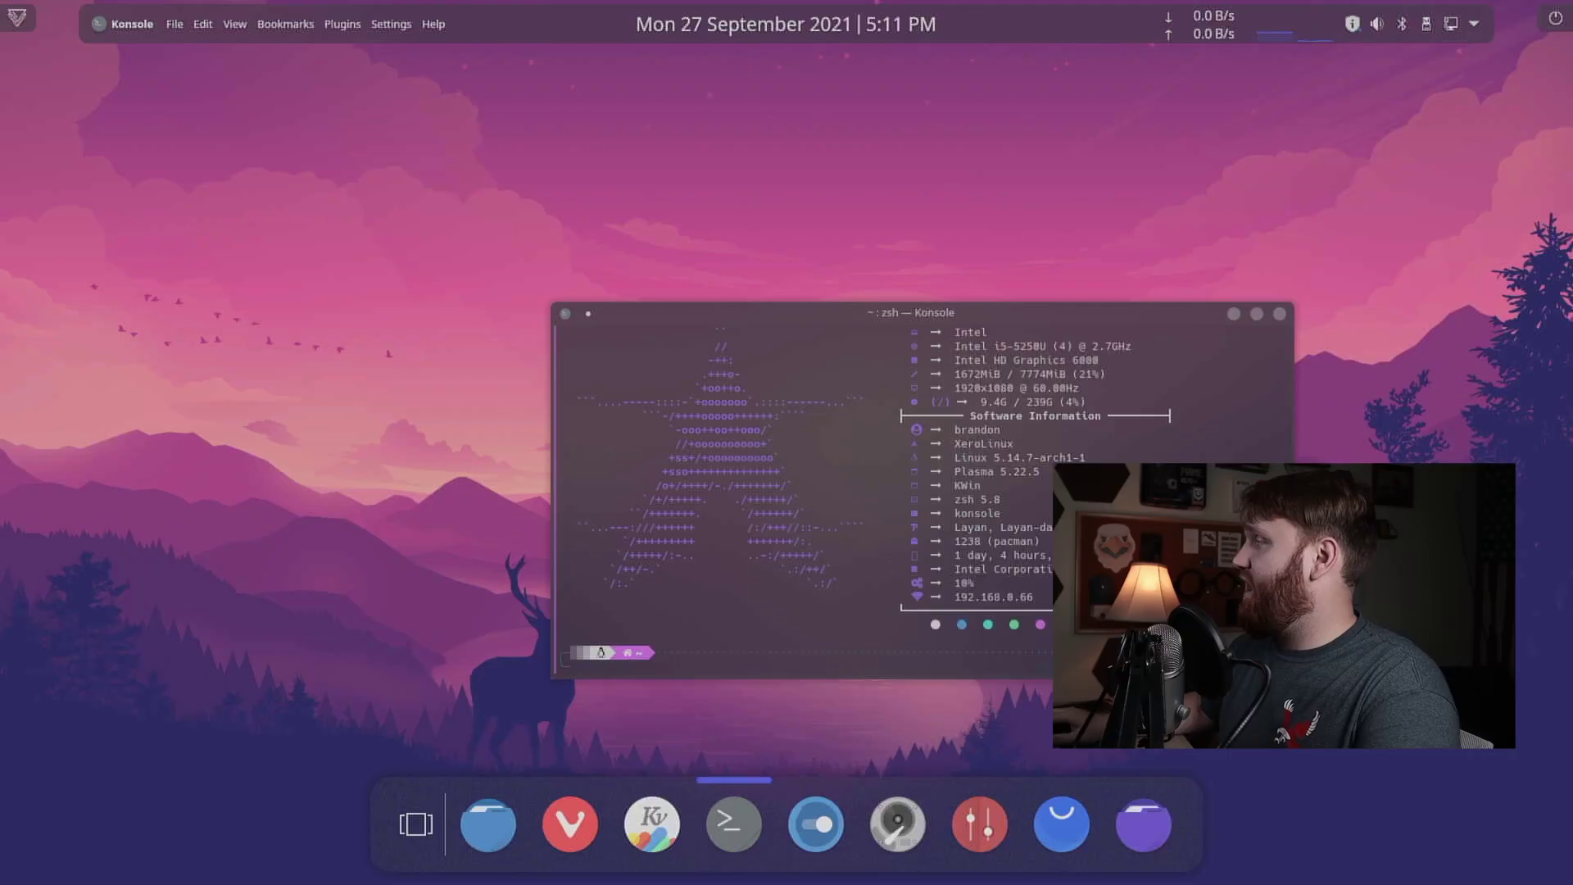
Restart the XeroLinux machine by running the reboot command in Konsole.
{"action": "left_click_drag", "start_coordinate": [1099, 319], "coordinate": [591, 241]}
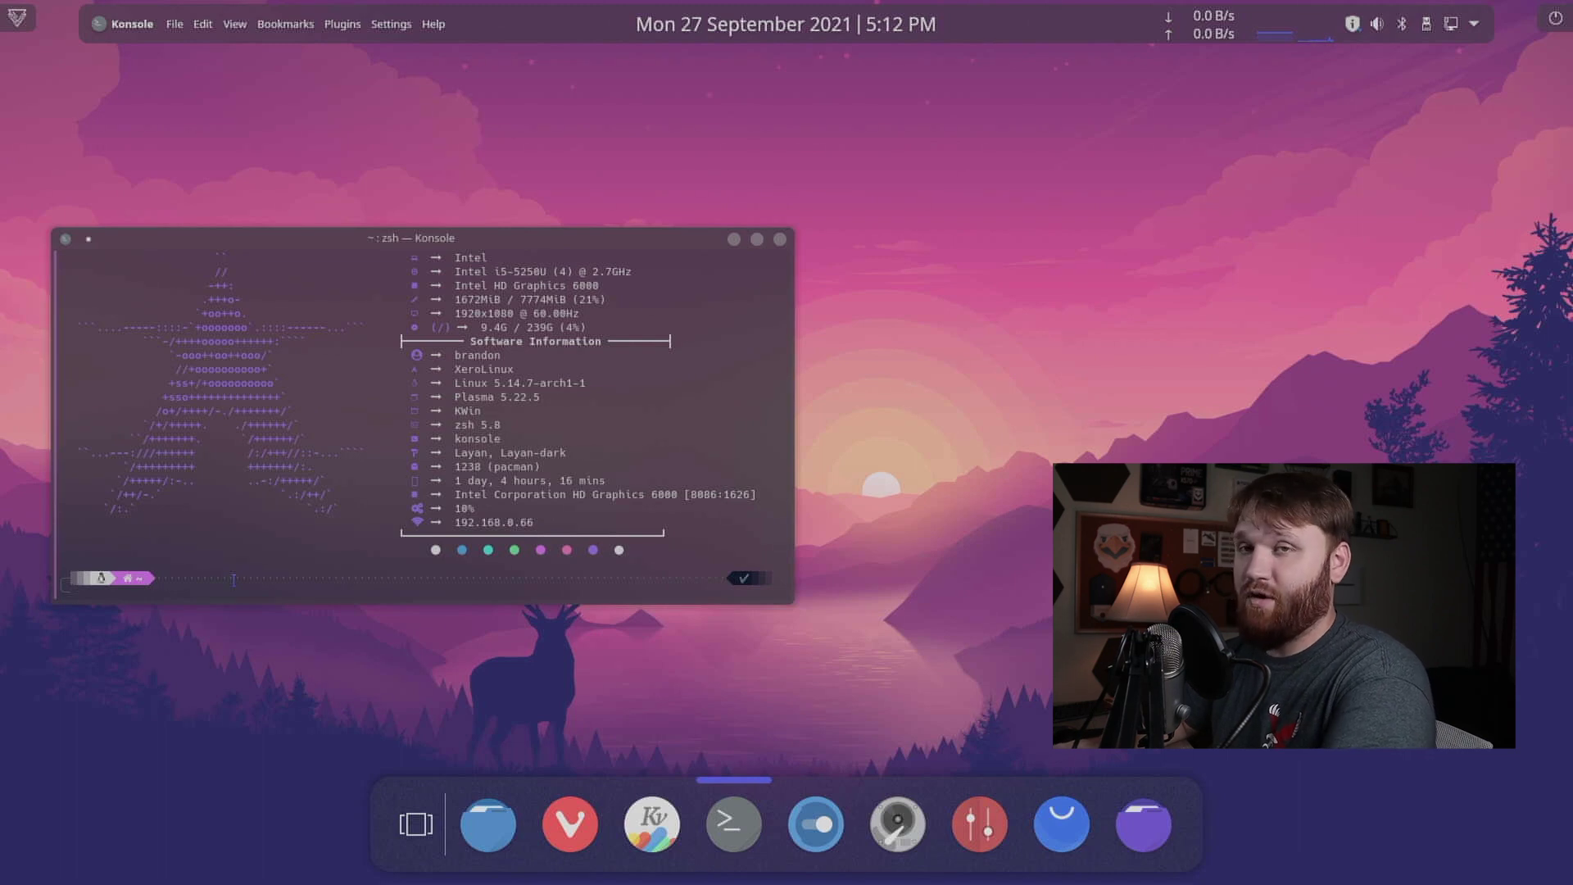
{"action": "type", "text": "r"}
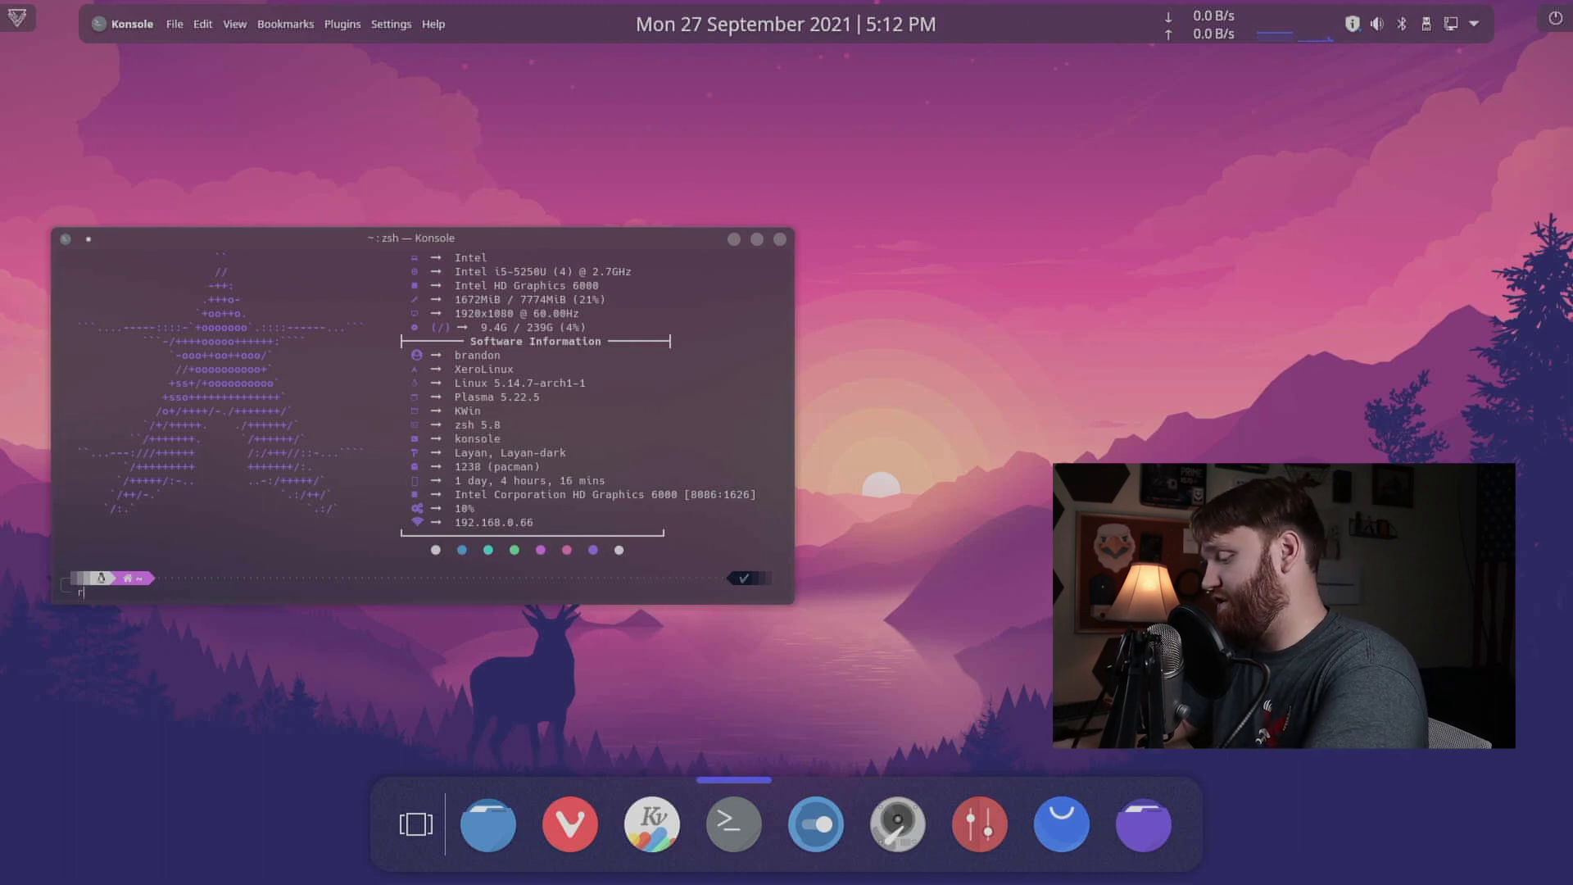
{"action": "type", "text": "estart"}
{"action": "key", "text": "Return"}
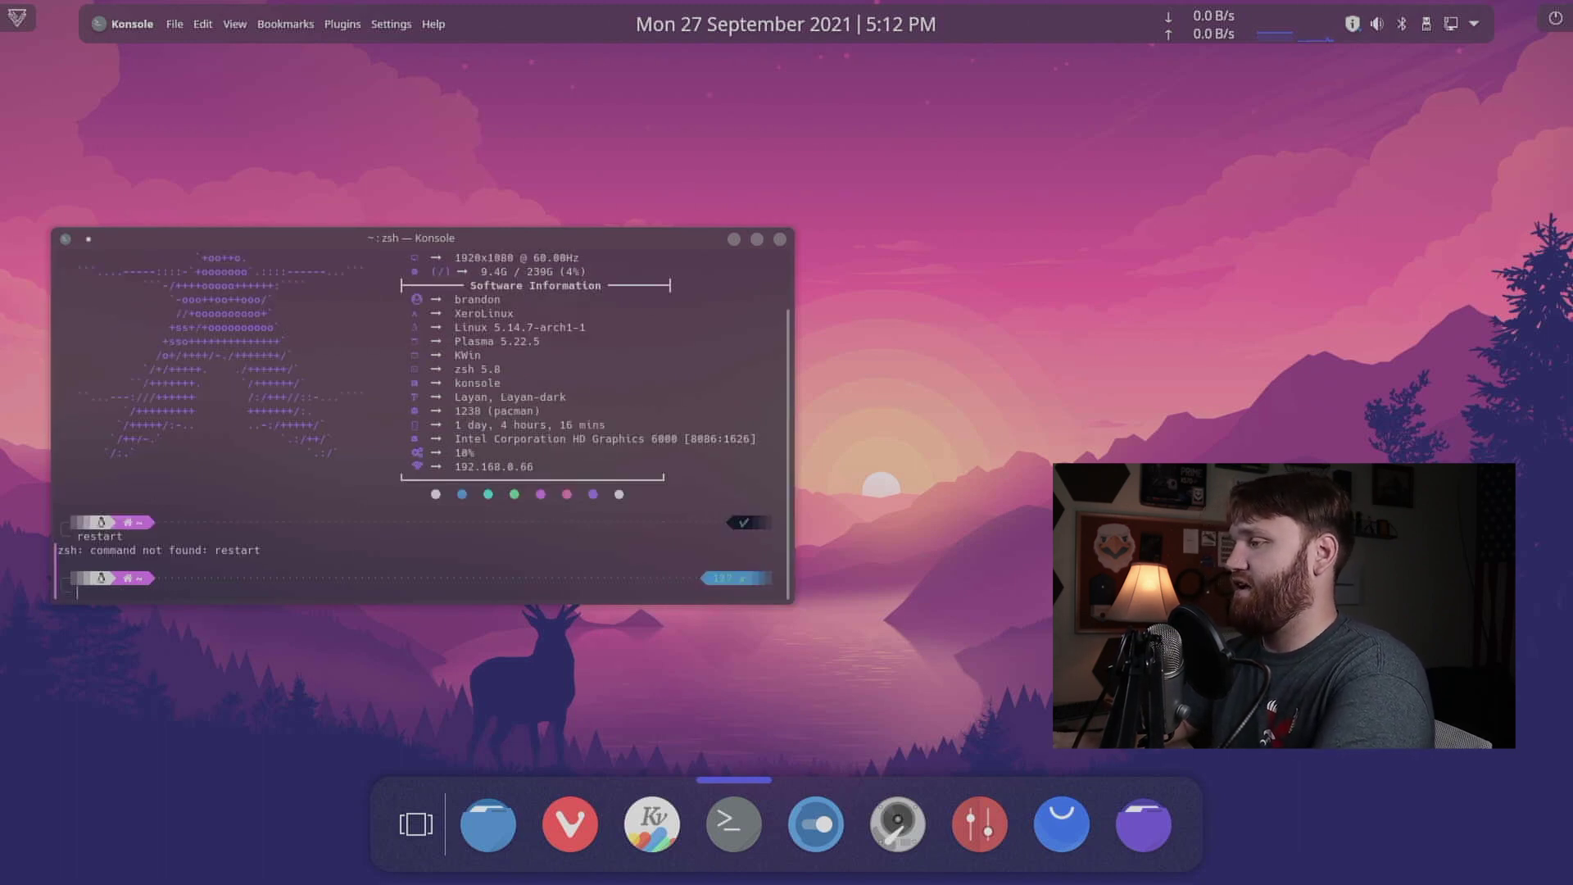
{"action": "type", "text": "reboo"}
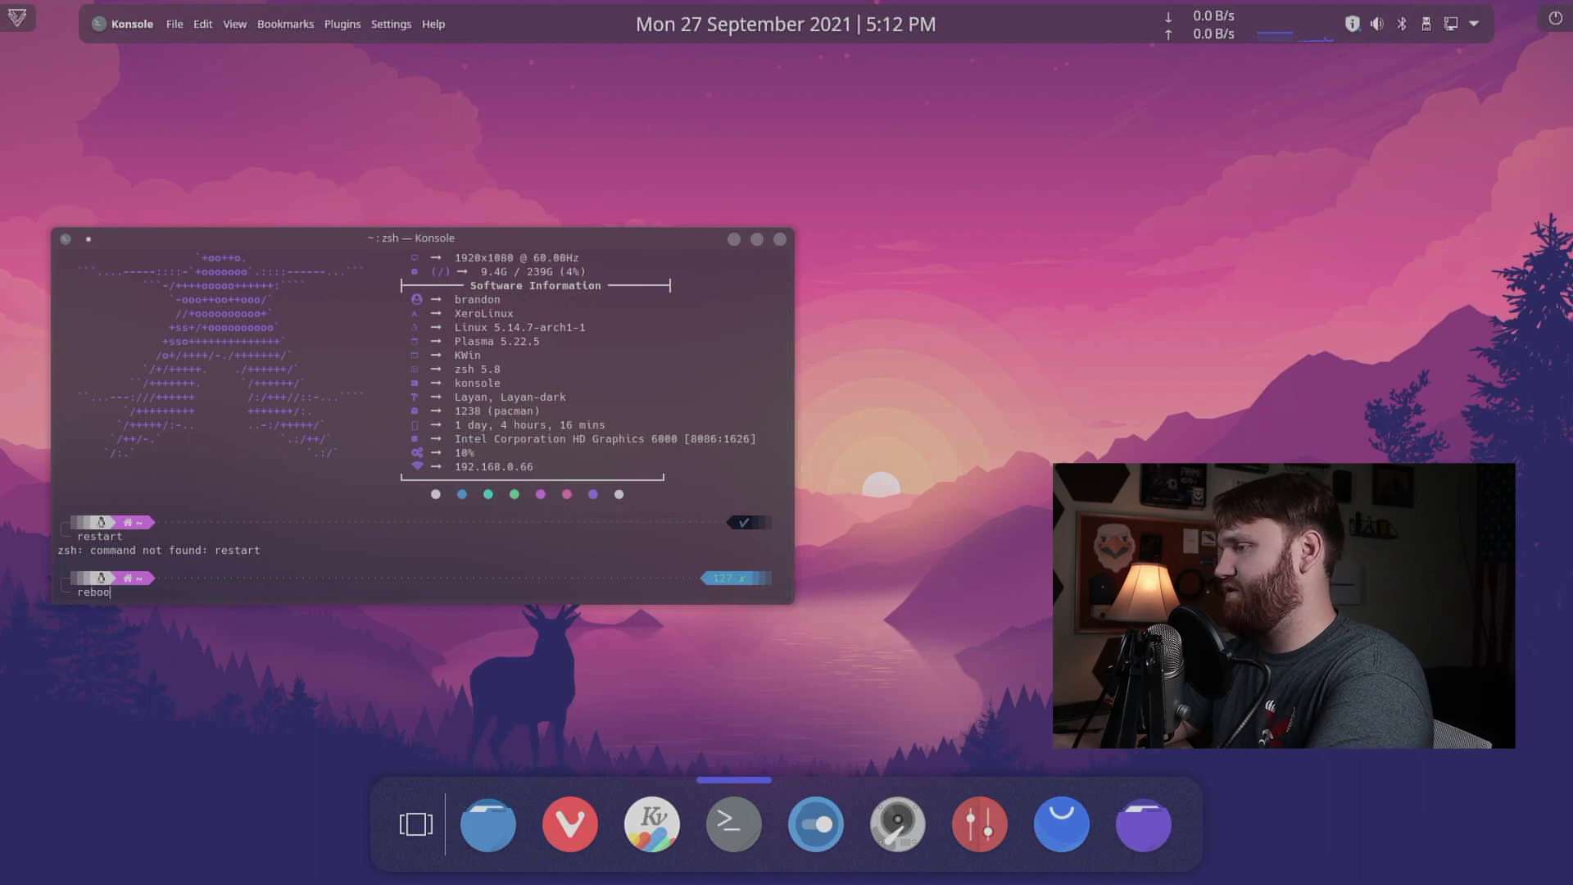
{"action": "type", "text": "t"}
{"action": "key", "text": "Return"}
Set Boot Option #1 to UEFI: PNY USB 2.0 FD PMAP, then save changes and reset.
{"action": "key", "text": "Down"}
{"action": "key", "text": "Down"}
{"action": "key", "text": "Down"}
{"action": "key", "text": "Down"}
{"action": "key", "text": "Down"}
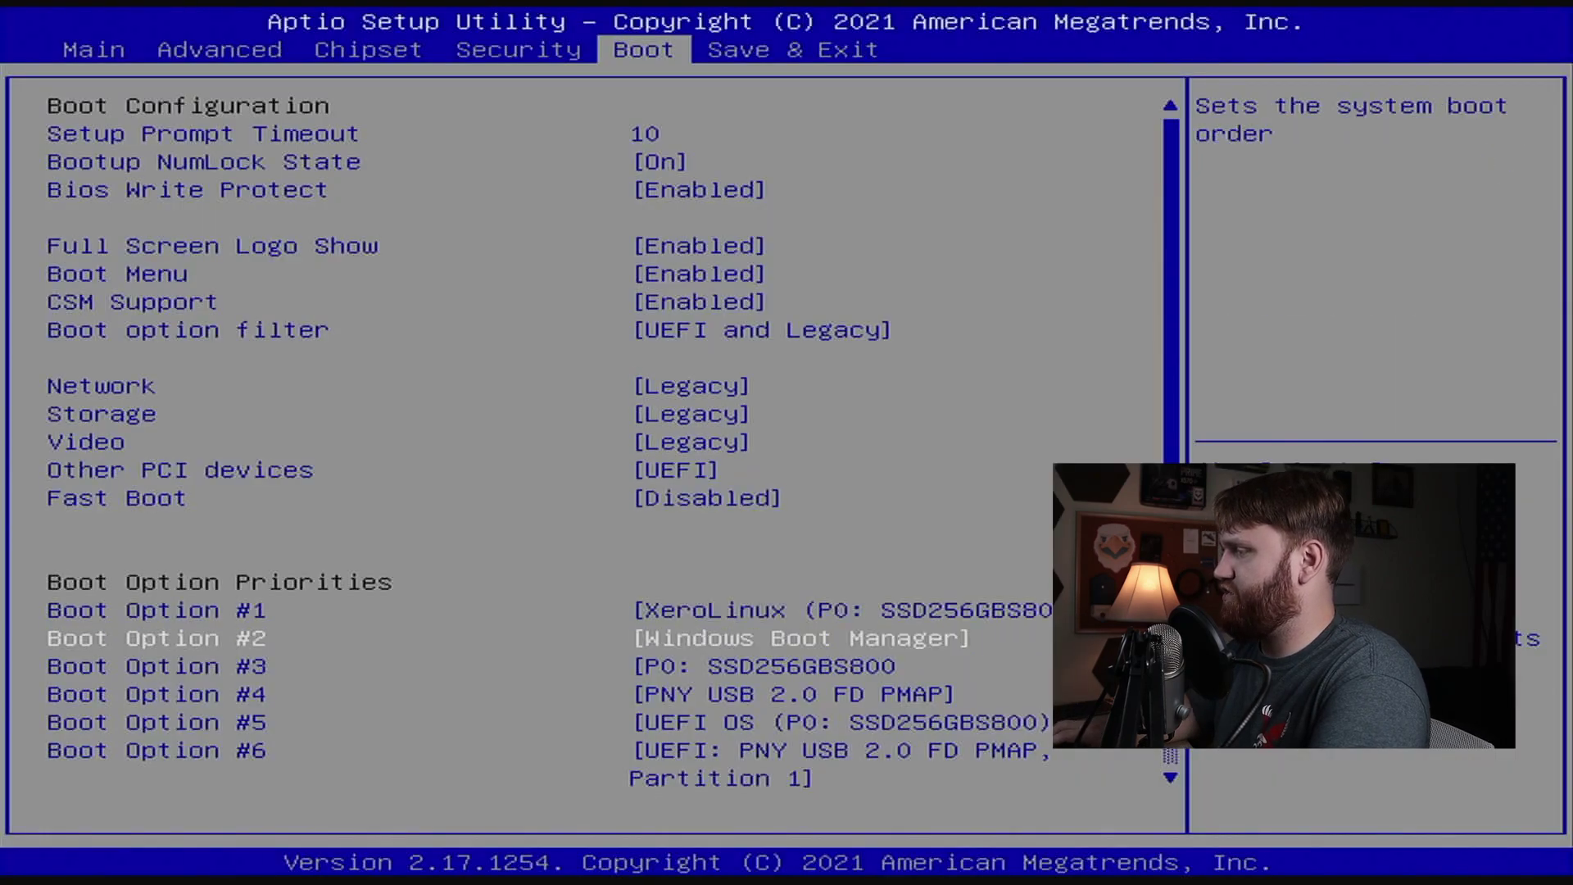
{"action": "key", "text": "Up"}
{"action": "key", "text": "Return"}
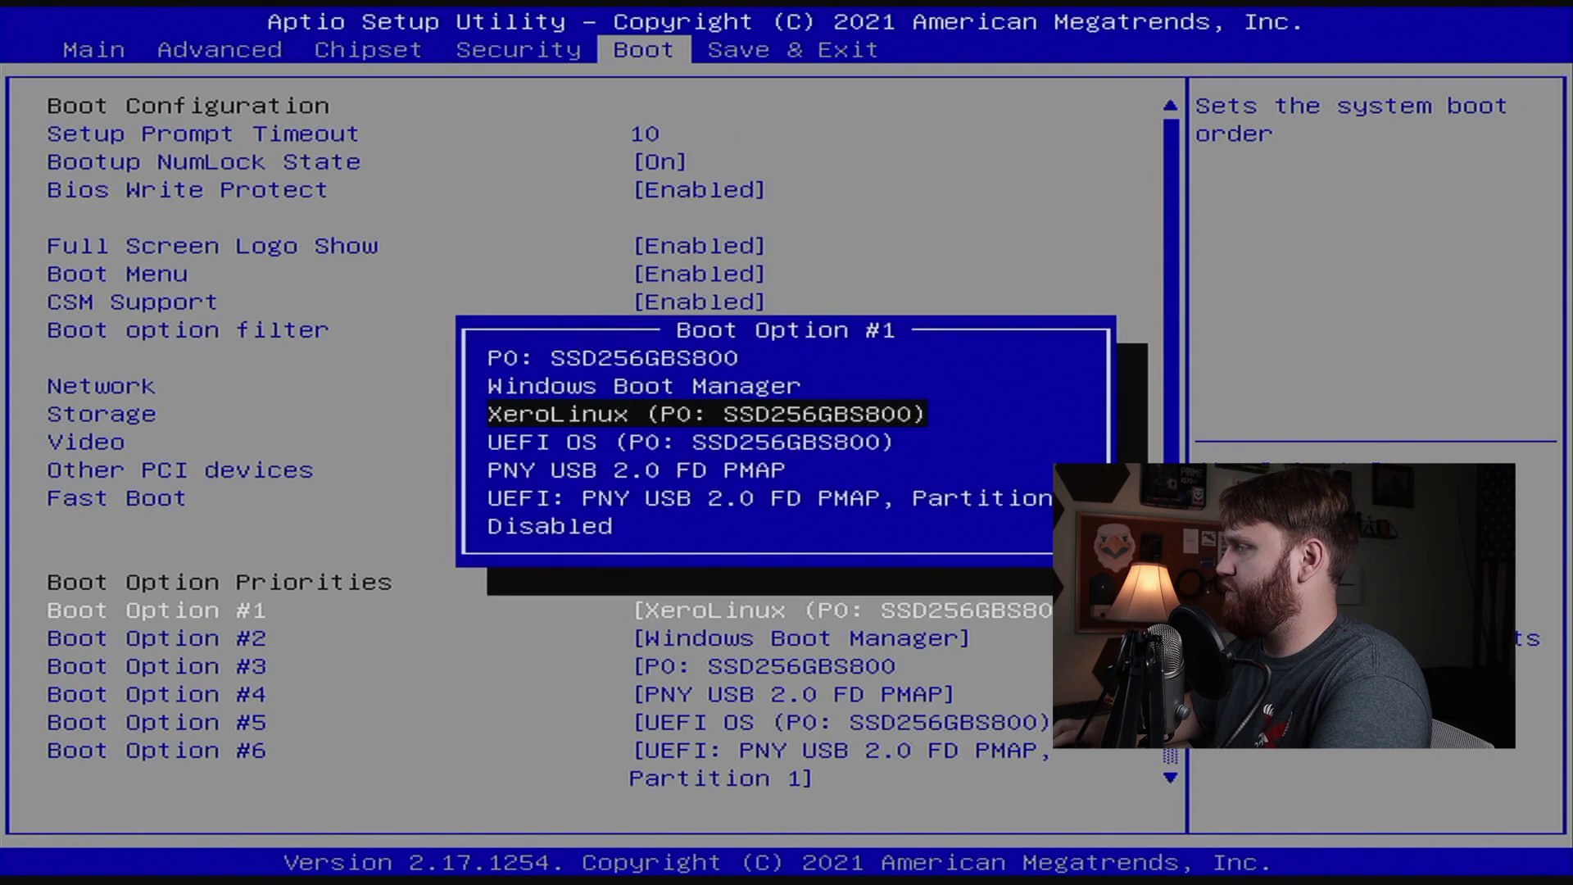
{"action": "key", "text": "Down"}
{"action": "key", "text": "Down"}
{"action": "key", "text": "Down"}
{"action": "key", "text": "Return"}
{"action": "key", "text": "Right"}
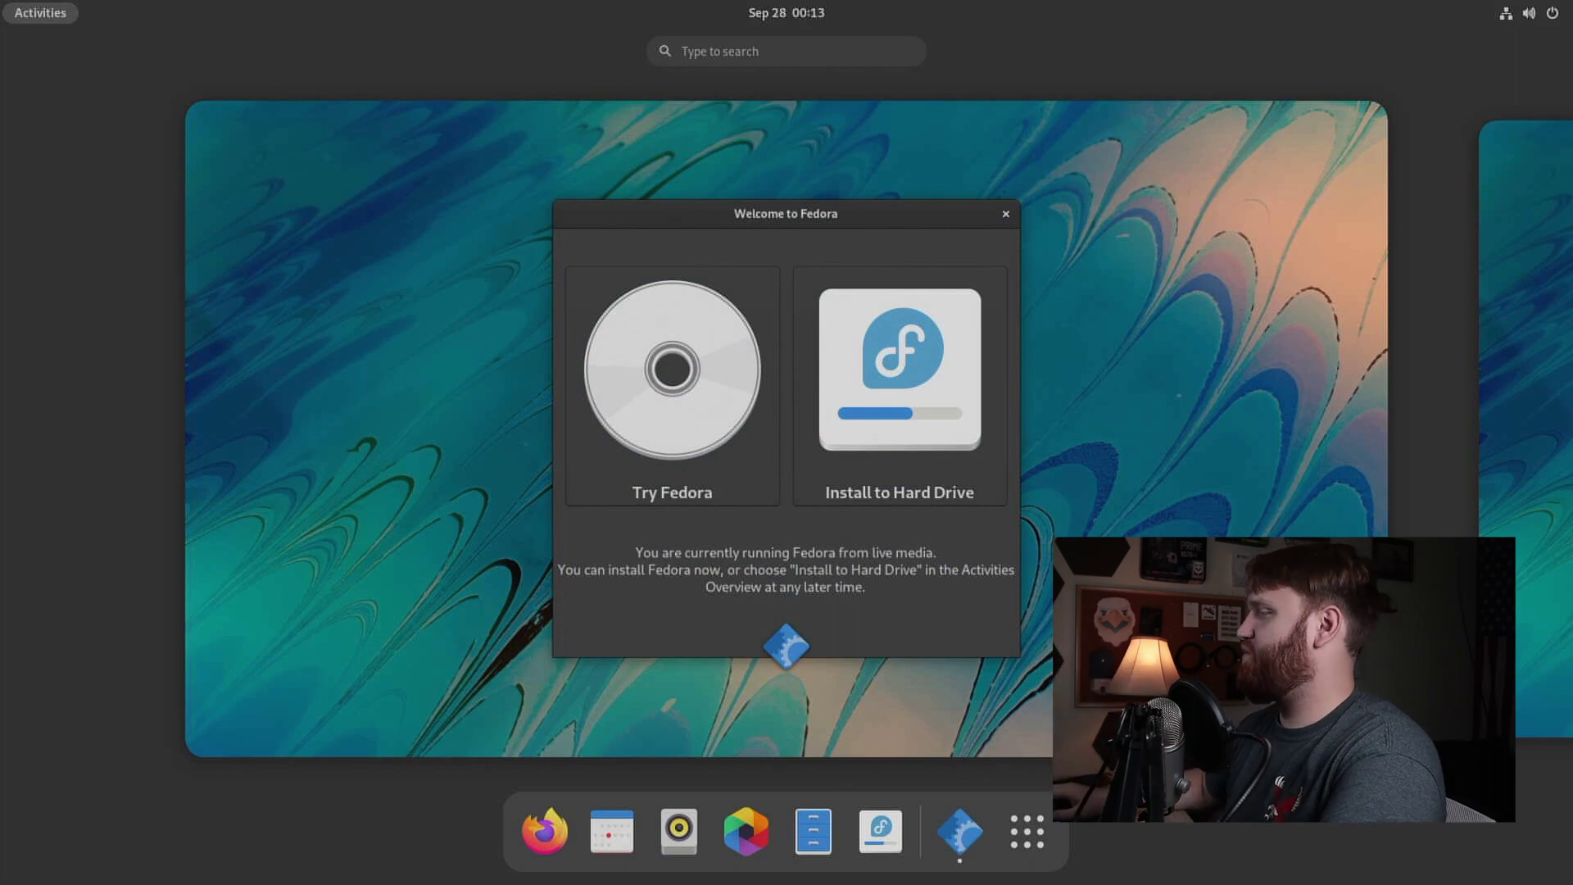
Launch Install to Hard Drive from the Welcome to Fedora window.
{"action": "left_click", "coordinate": [723, 530]}
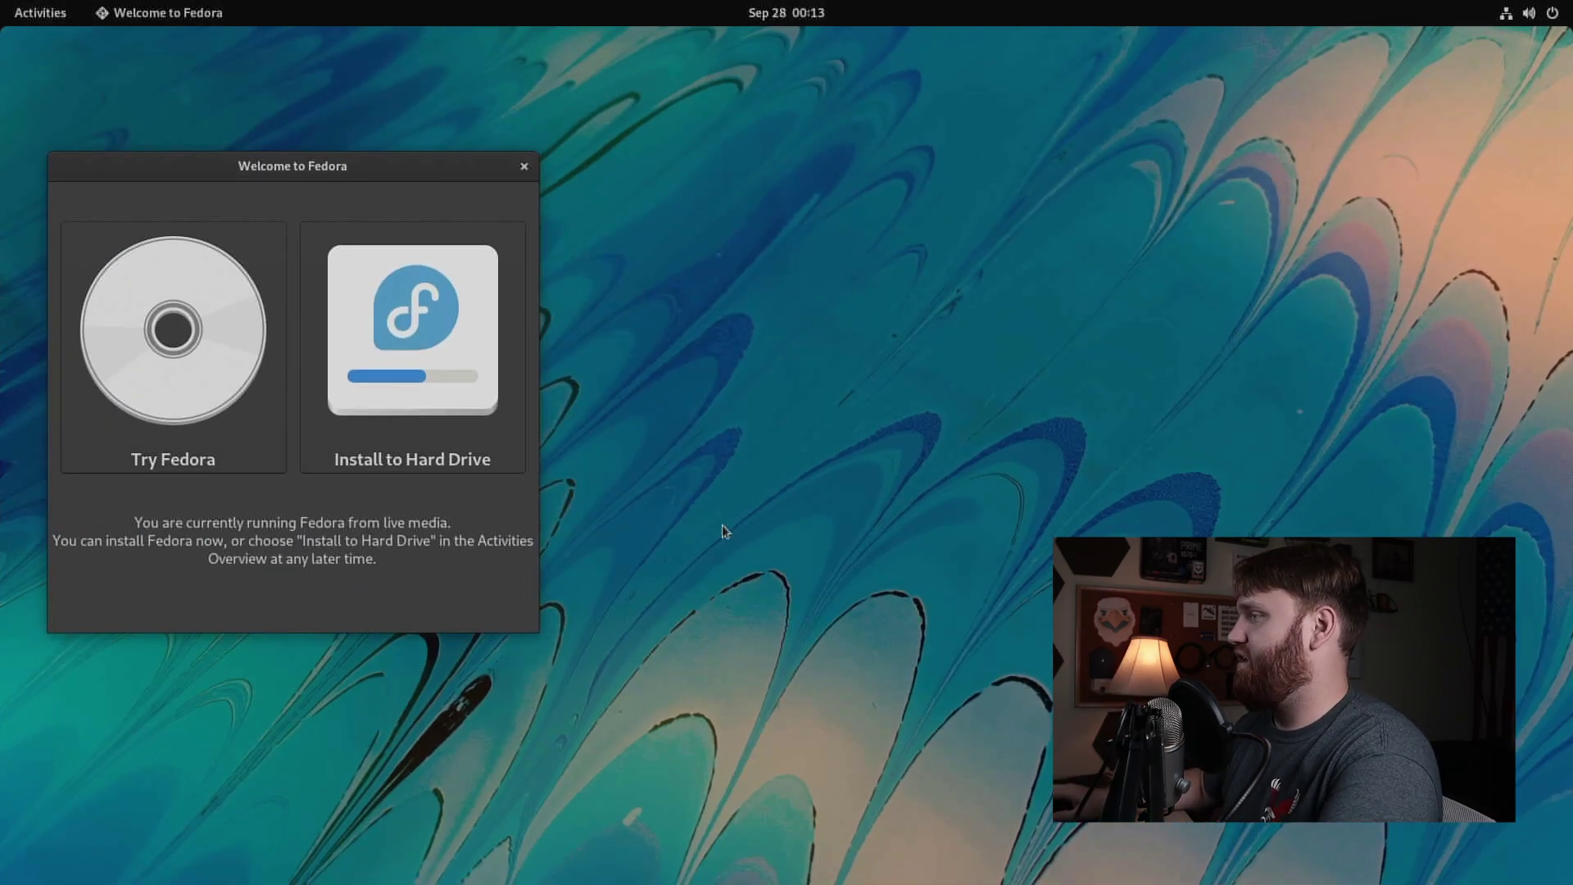
{"action": "left_click", "coordinate": [360, 357]}
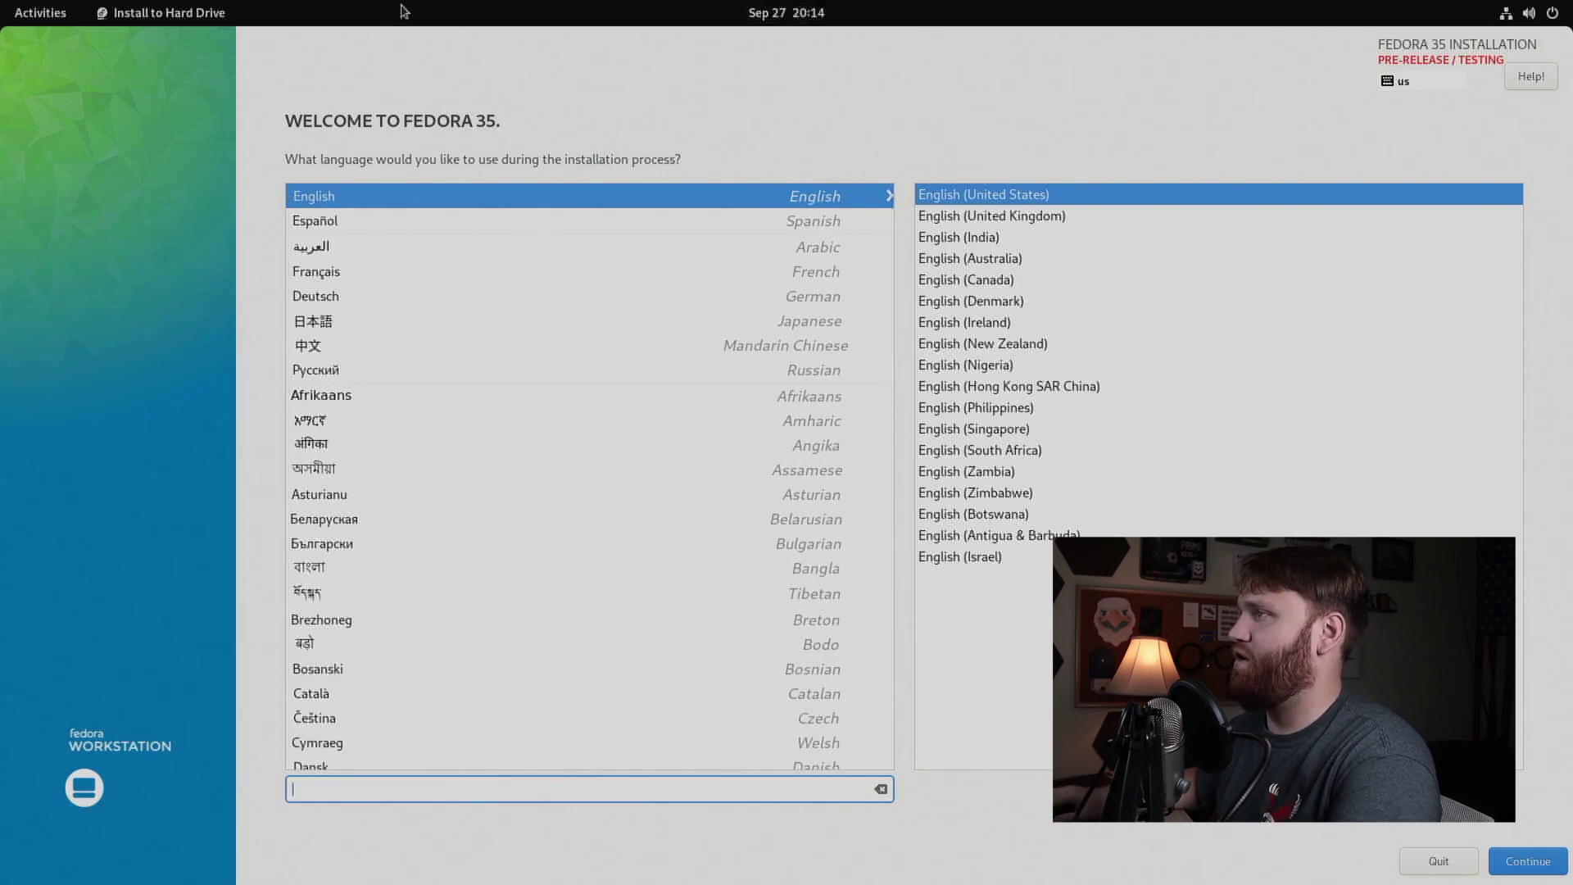
Maximize the installer, continue with English (United States) and accept the pre-release warning.
{"action": "double_click", "coordinate": [373, 41]}
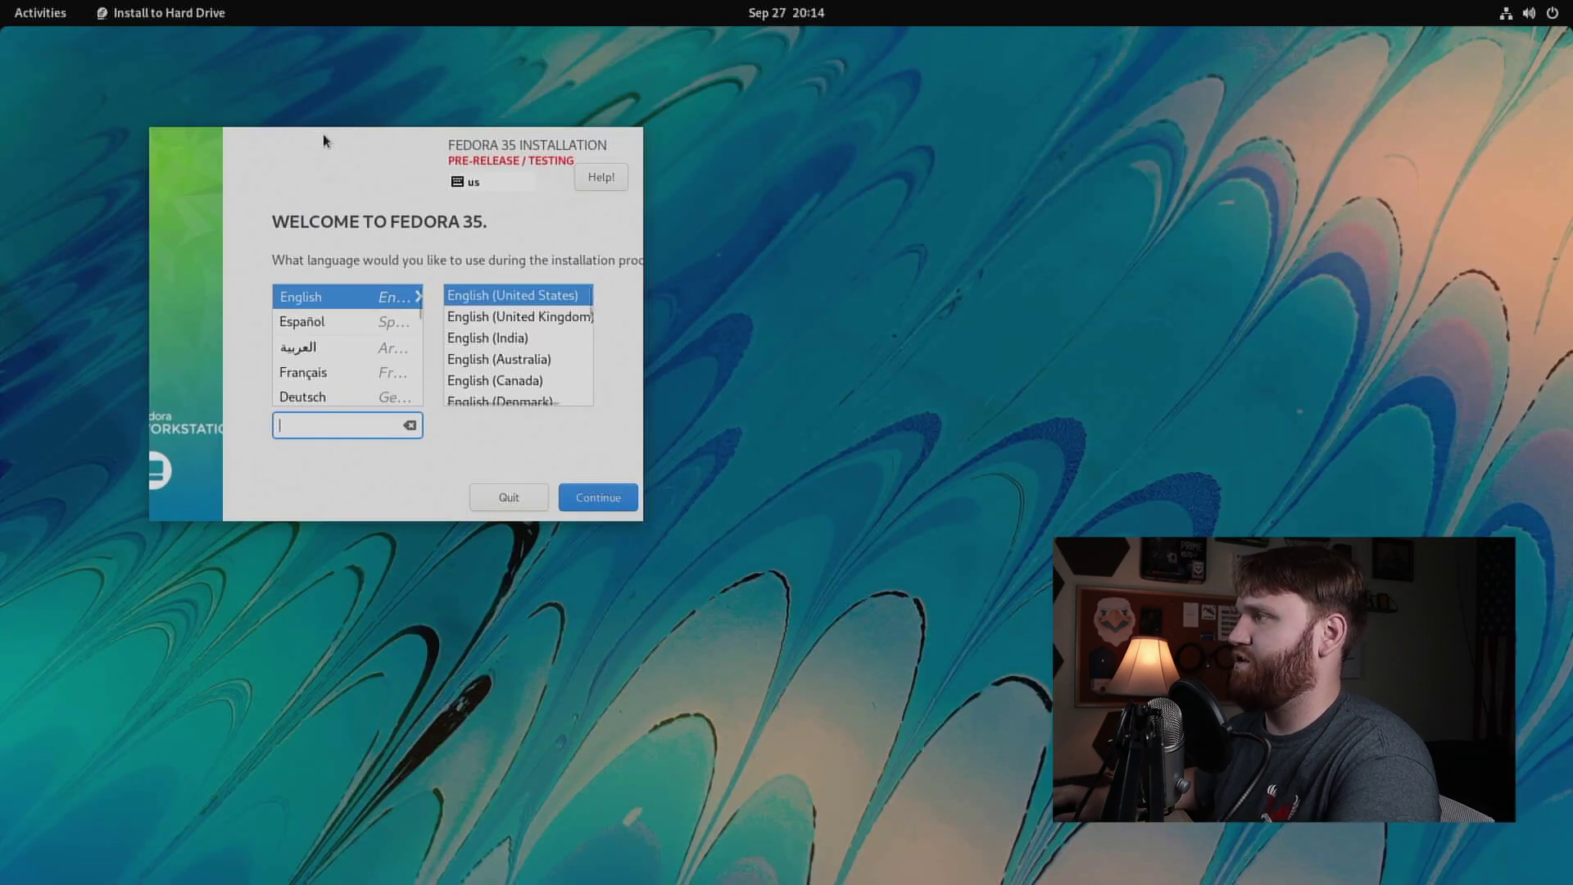
{"action": "left_click", "coordinate": [196, 12]}
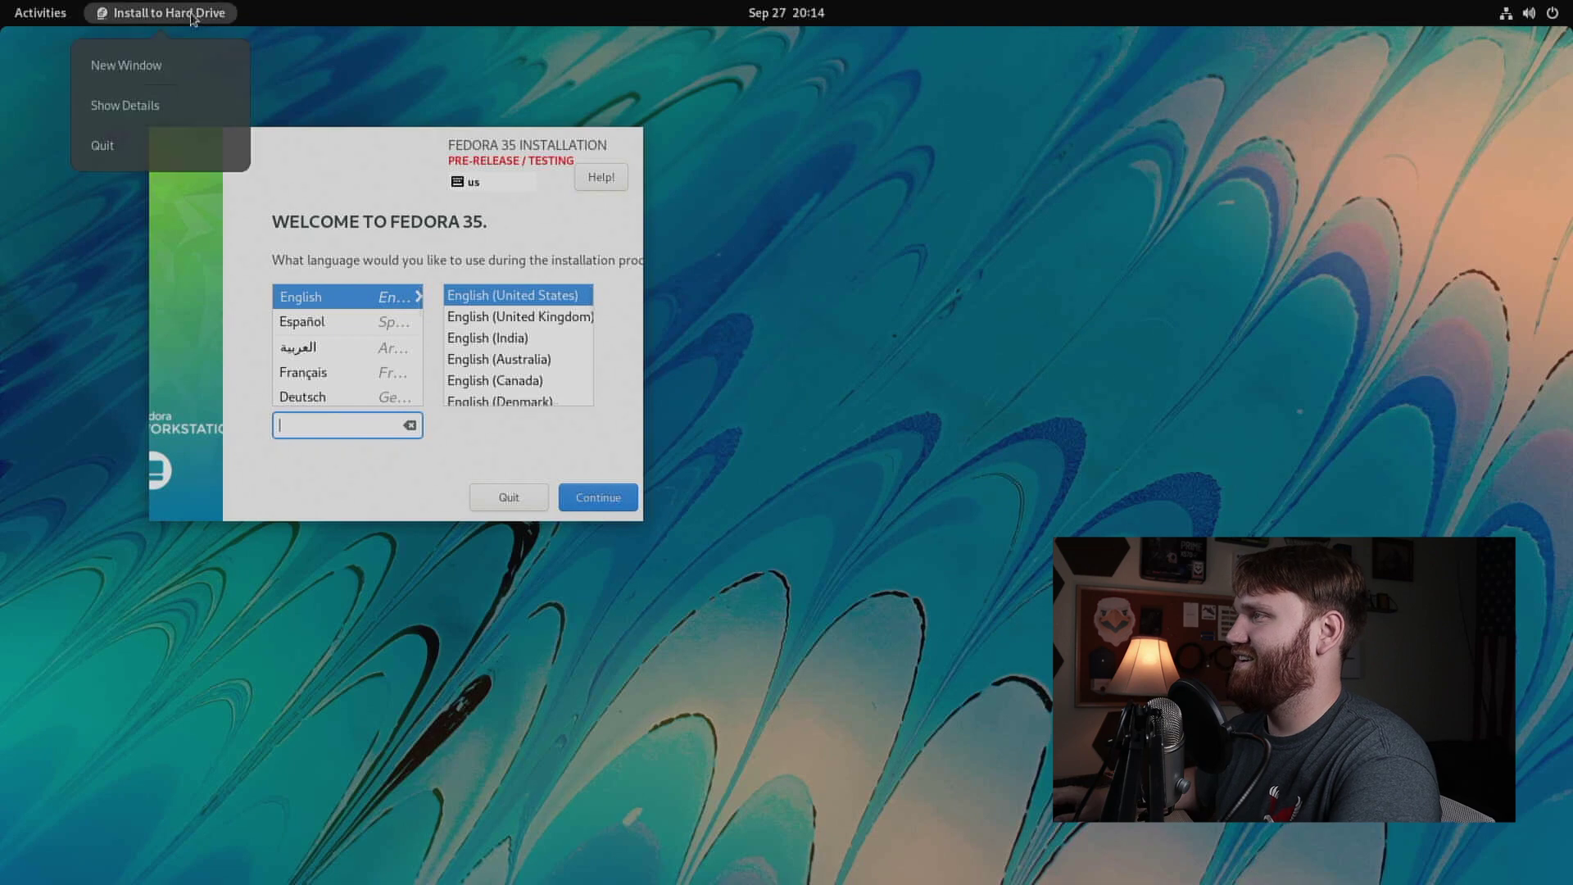
{"action": "key", "text": "alt+space"}
{"action": "key", "text": "Escape"}
{"action": "key", "text": "super+Up"}
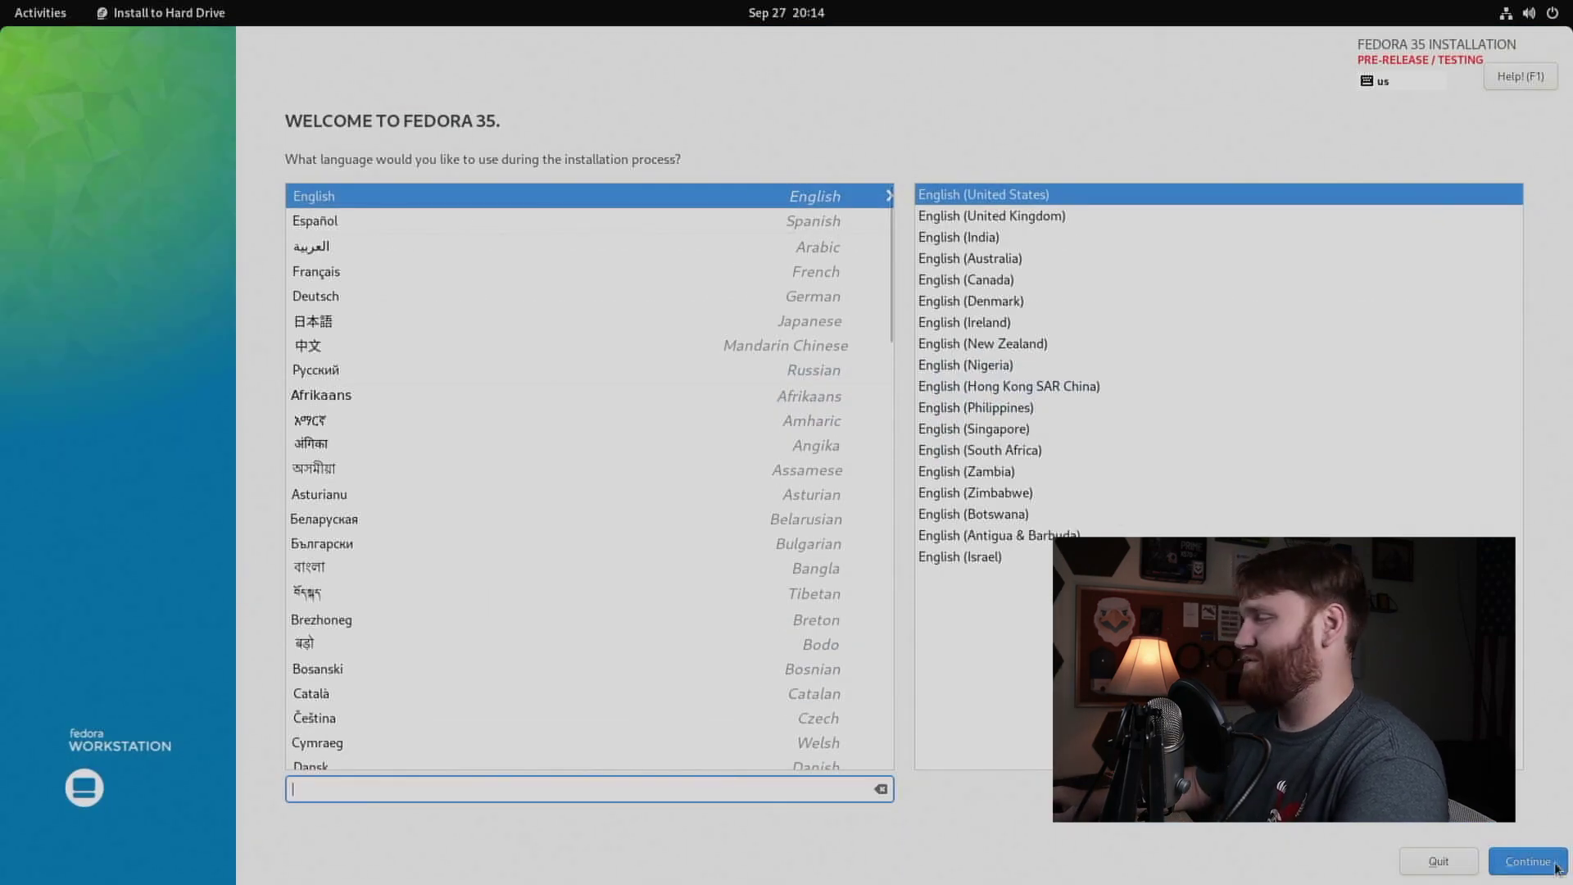
{"action": "left_click", "coordinate": [1528, 862]}
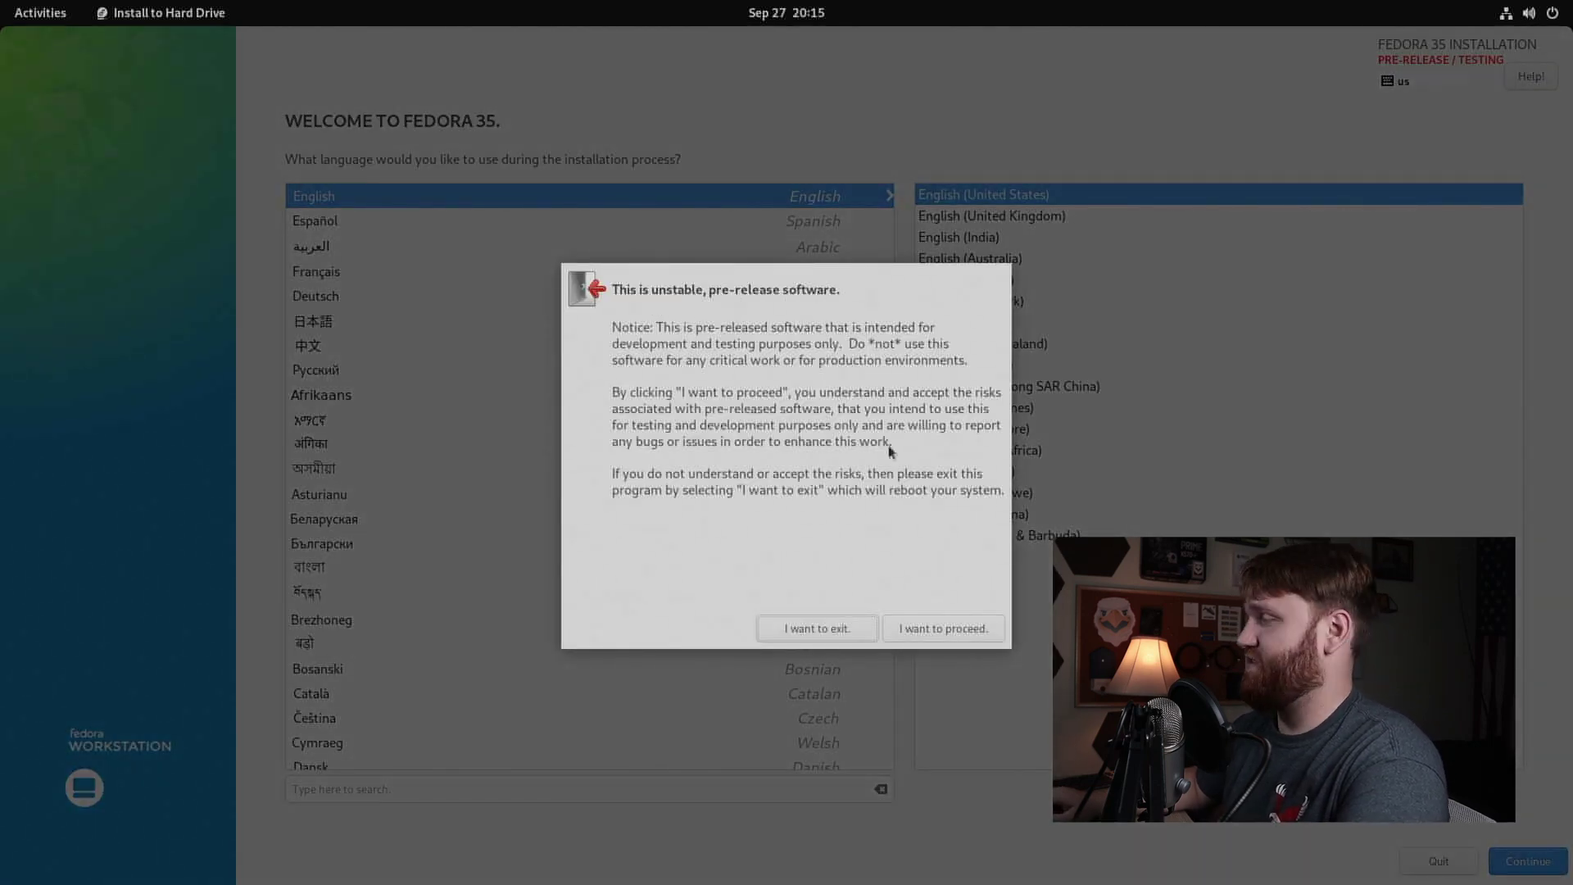
{"action": "left_click", "coordinate": [940, 637]}
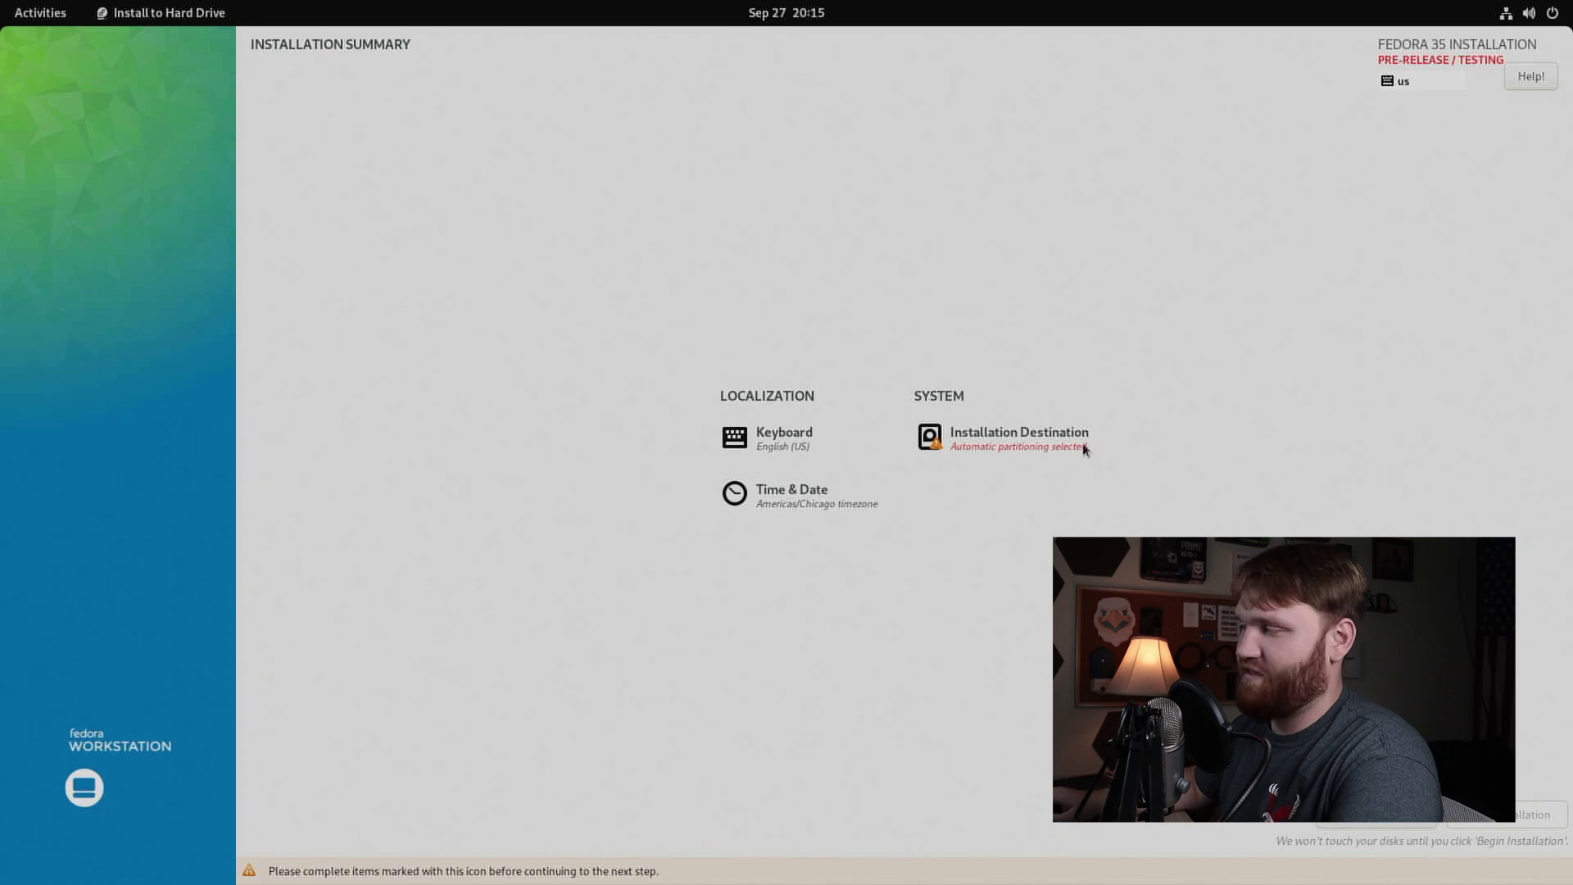
Confirm the English (US) keyboard layout.
{"action": "left_click", "coordinate": [778, 445]}
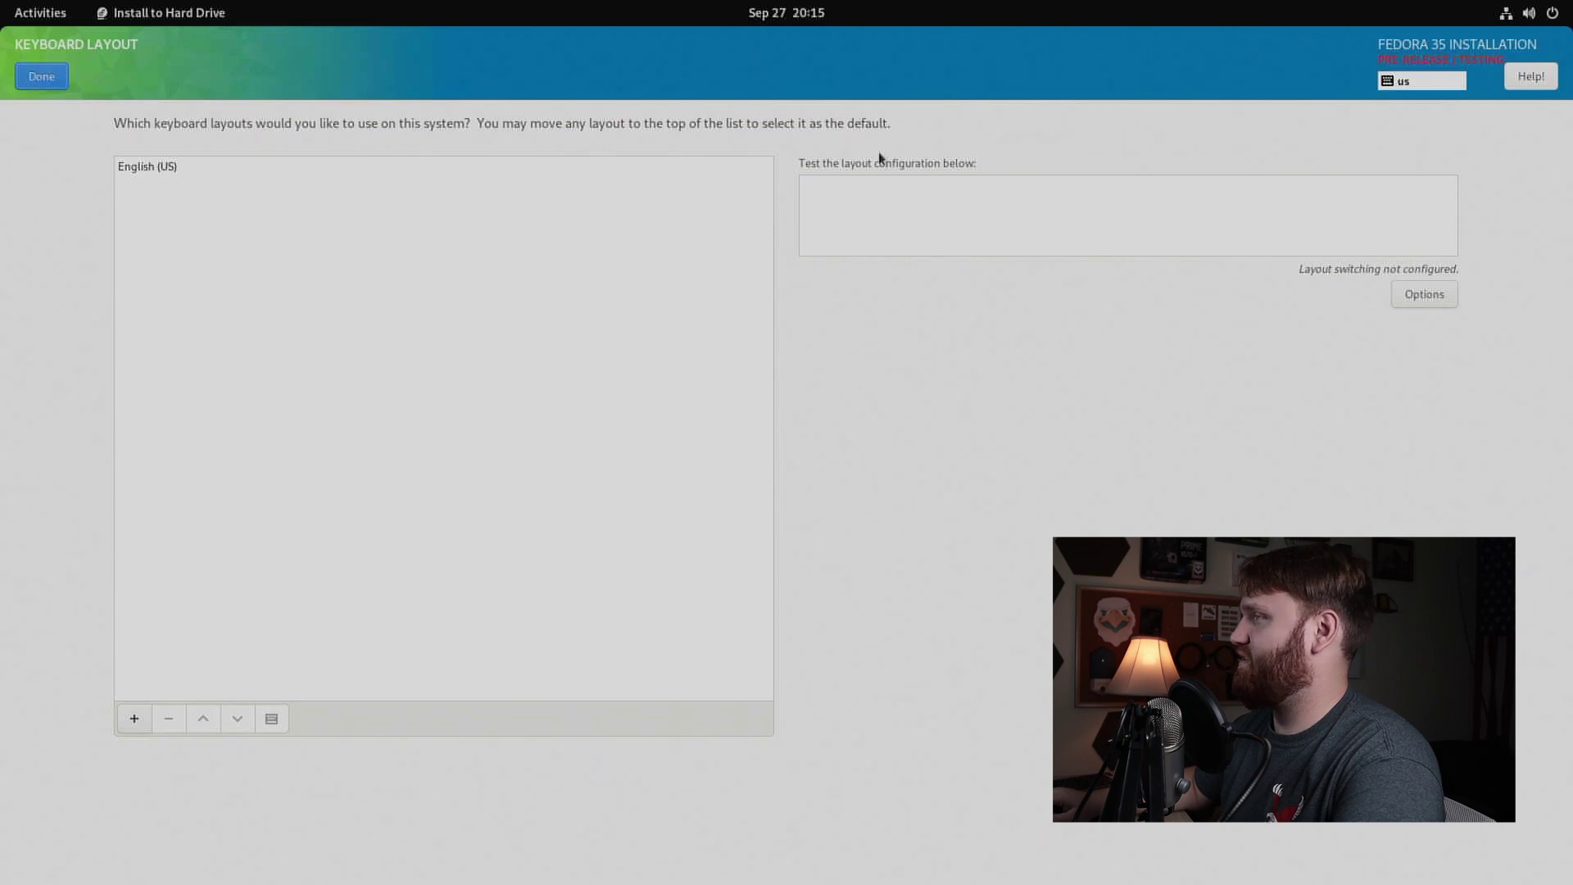
{"action": "left_click", "coordinate": [161, 171]}
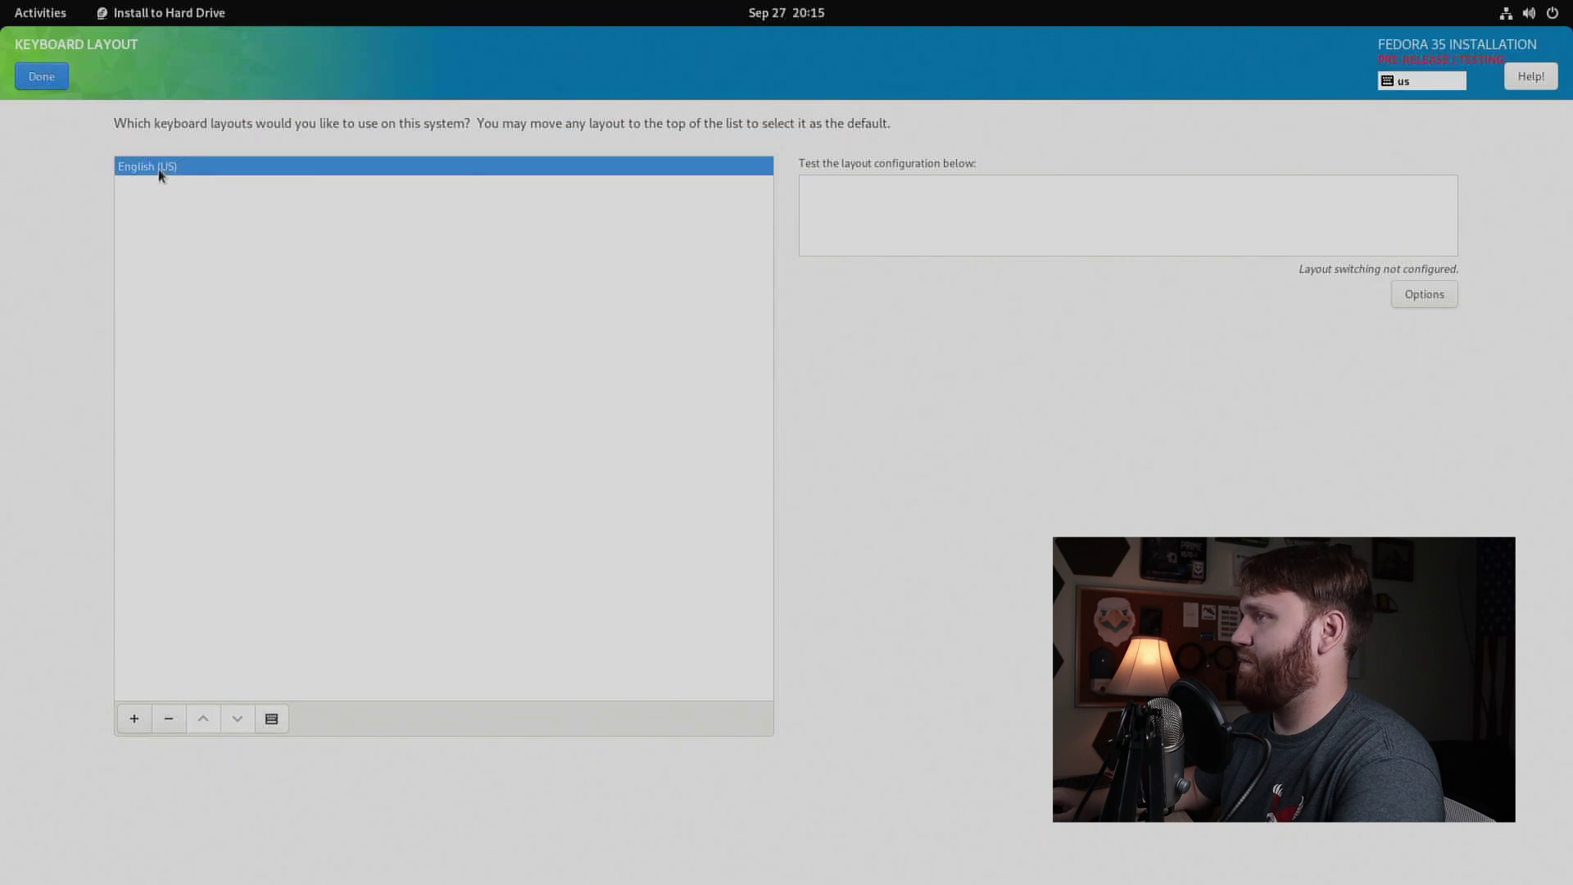
{"action": "left_click", "coordinate": [20, 84]}
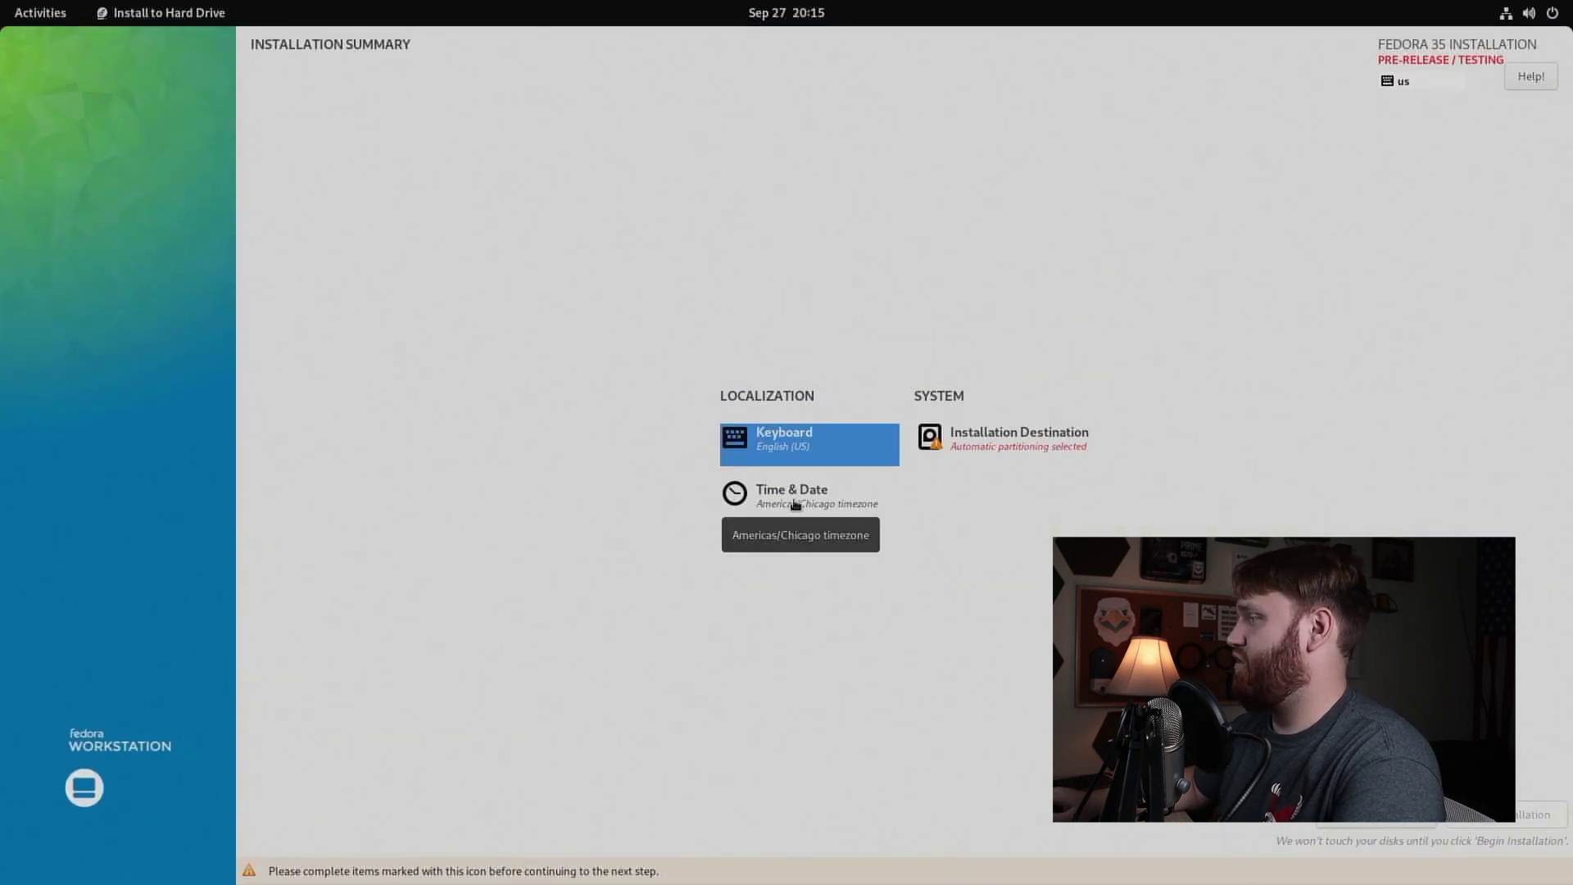
Set the time zone to Americas/Los Angeles on the map.
{"action": "left_click", "coordinate": [794, 500]}
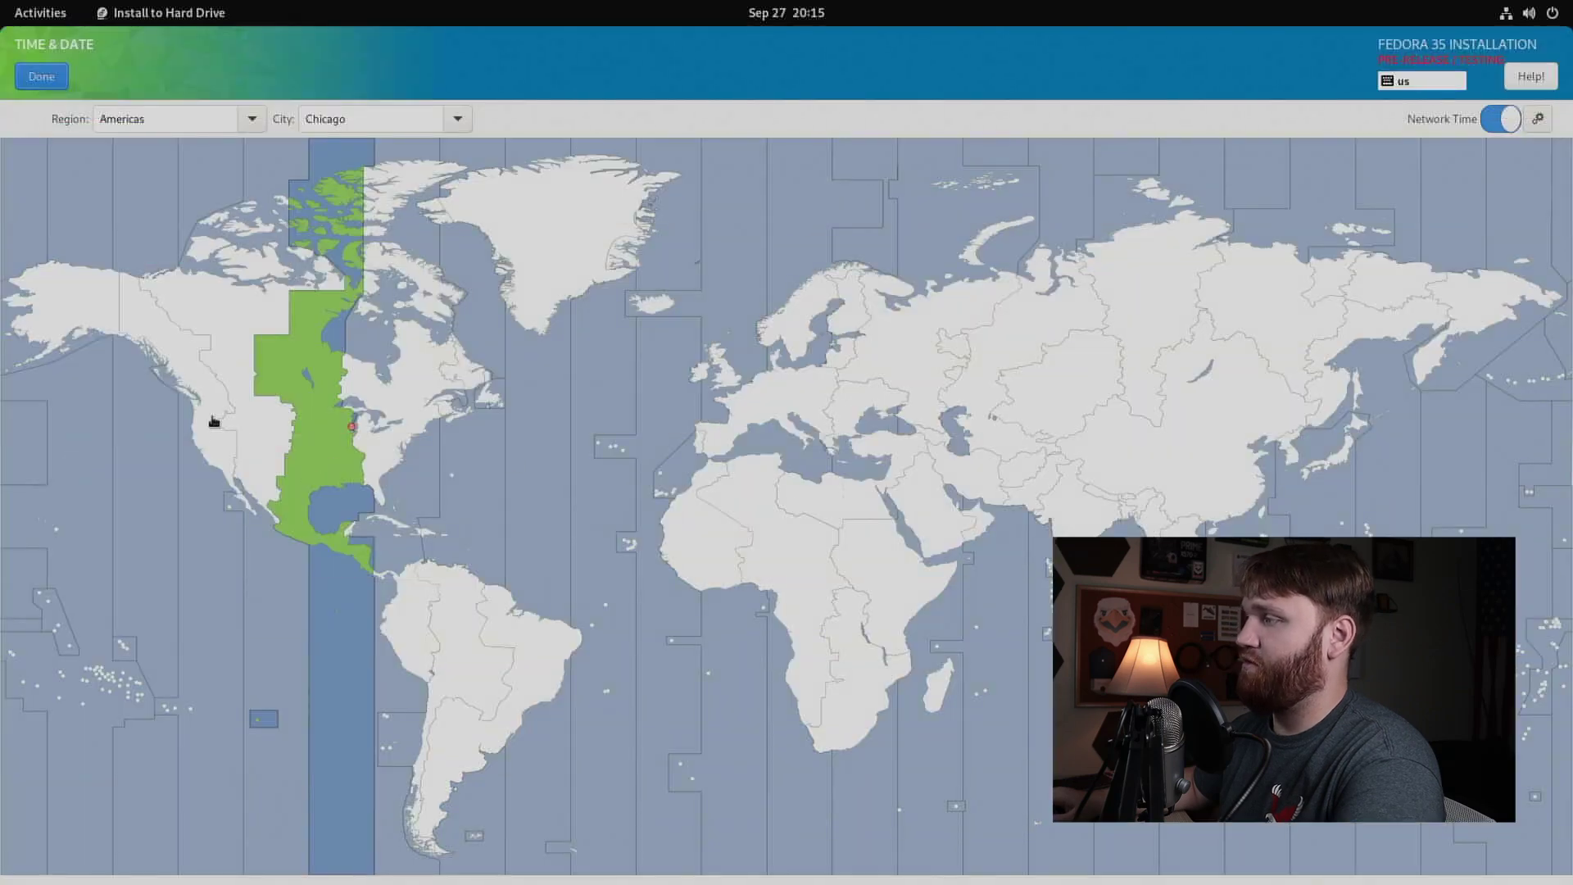
{"action": "left_click", "coordinate": [204, 454]}
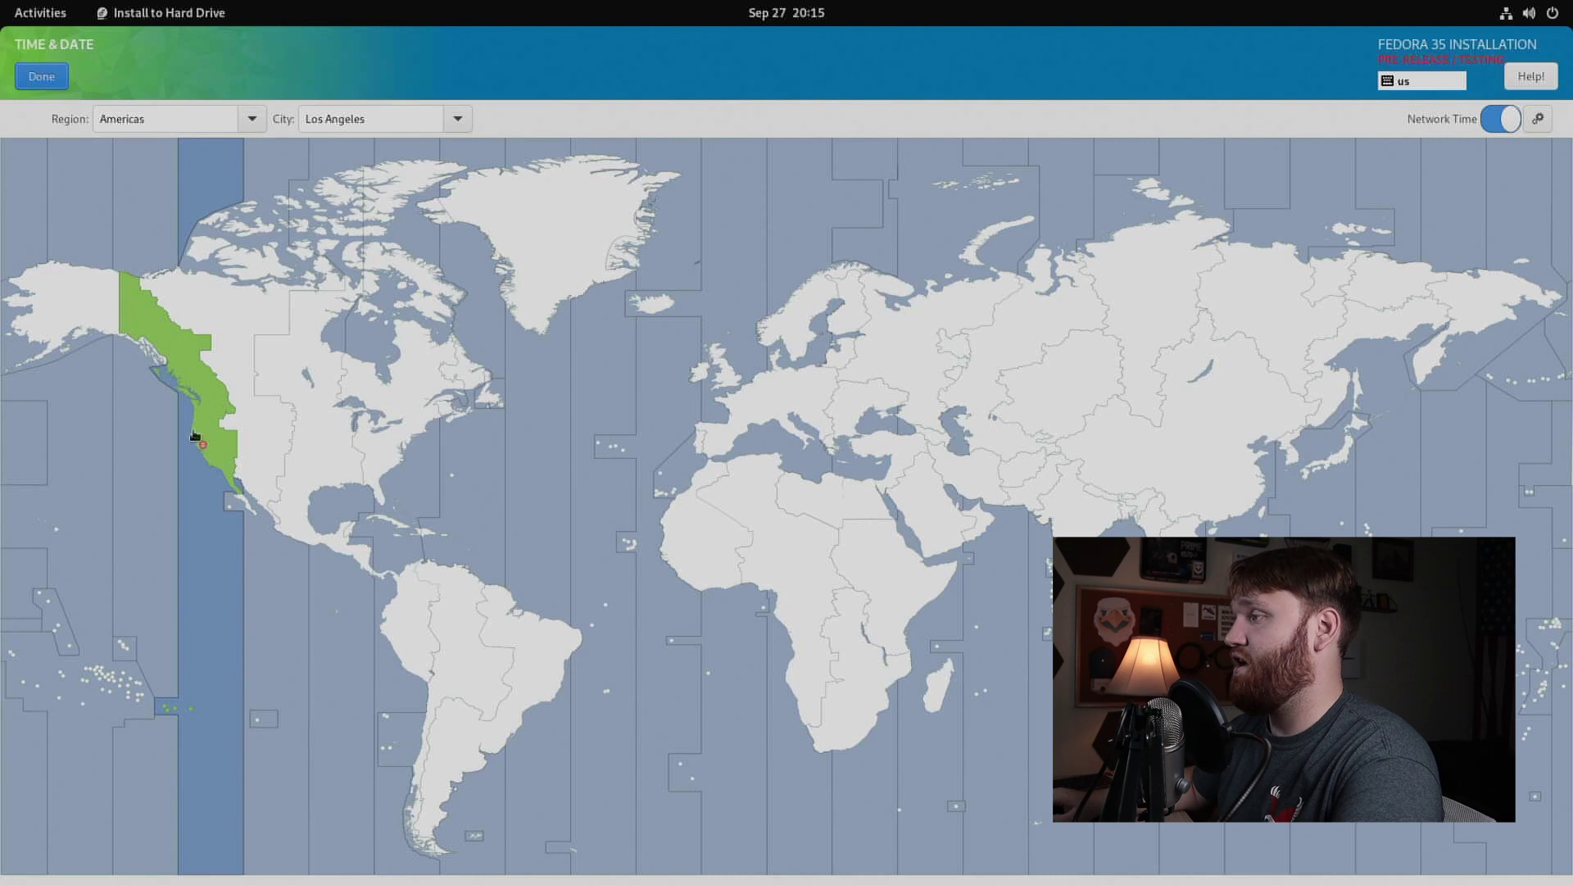
{"action": "left_click", "coordinate": [39, 82]}
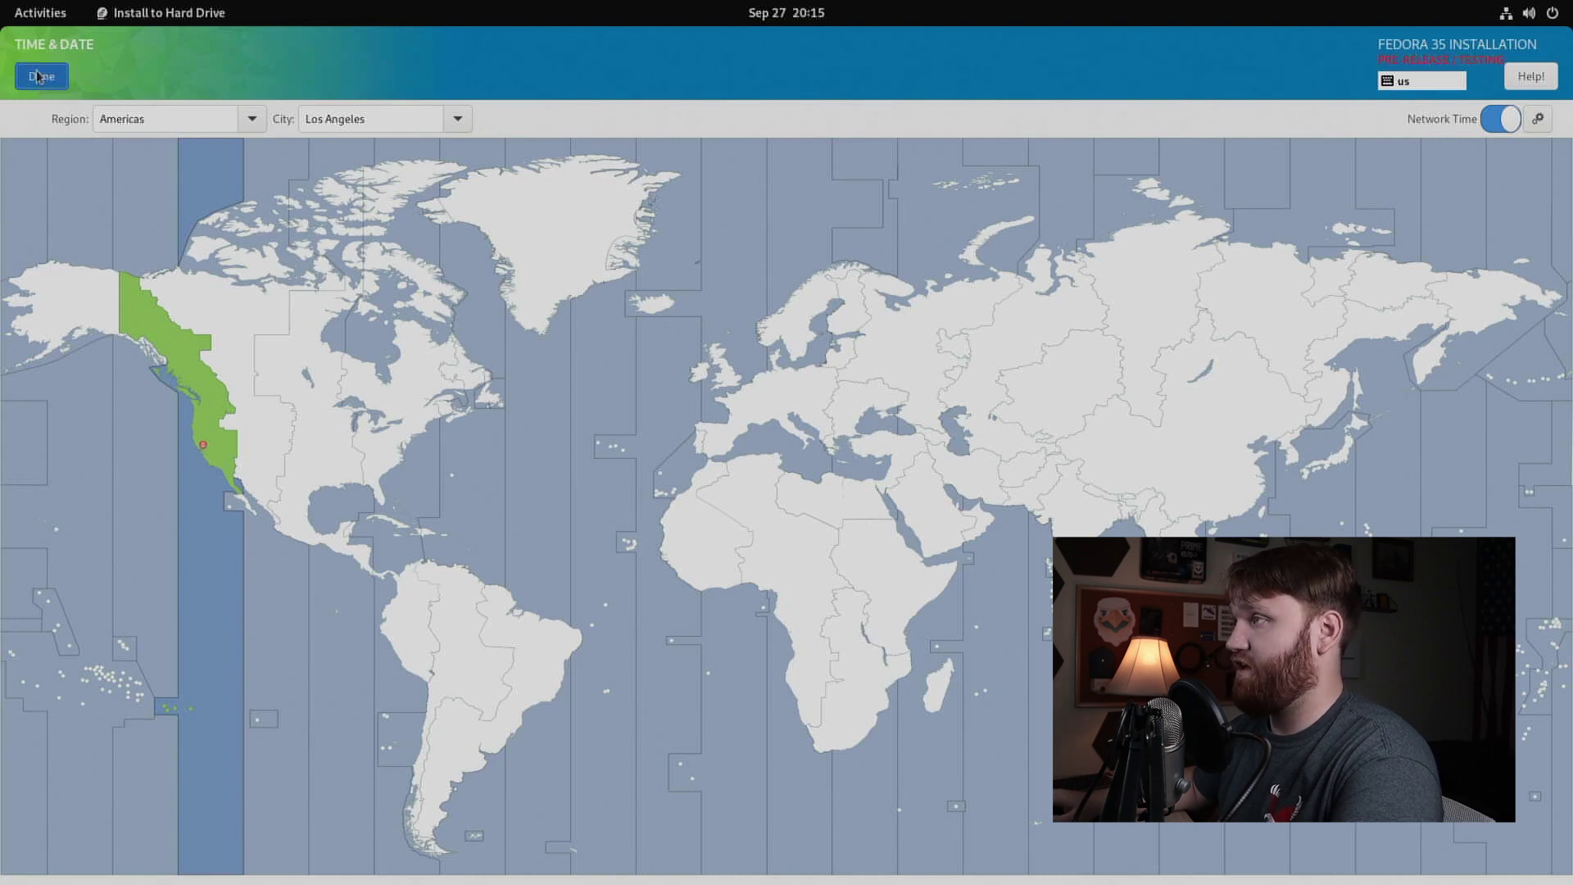
{"action": "left_click", "coordinate": [1016, 445]}
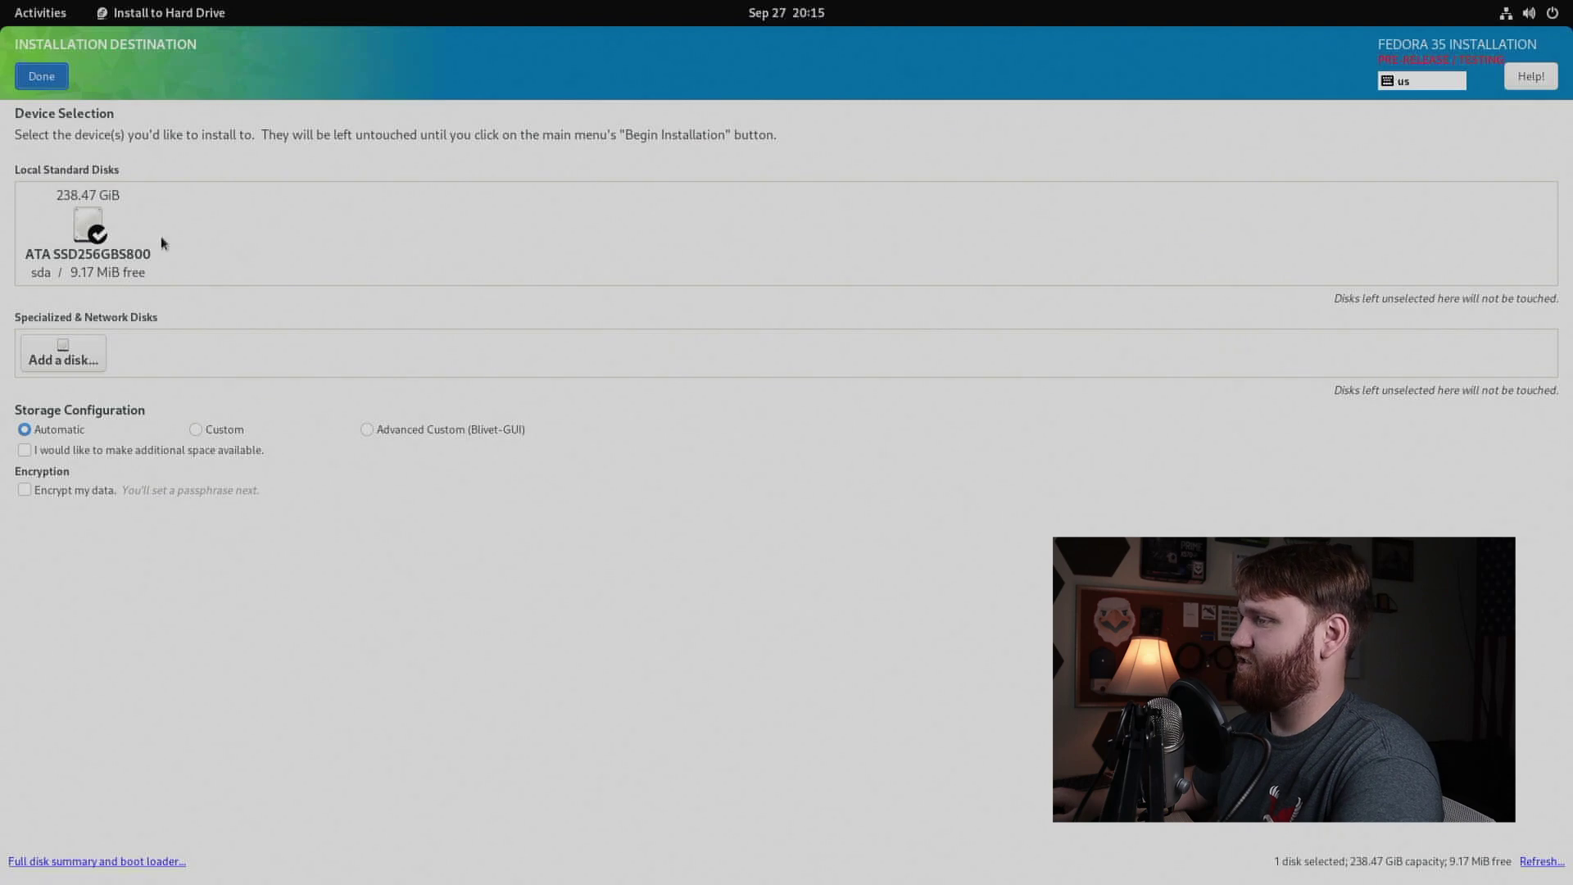
Reclaim space by deleting the /boot/efi partition, the btrfs.41 partition and the whole sda disk.
{"action": "left_click", "coordinate": [41, 76]}
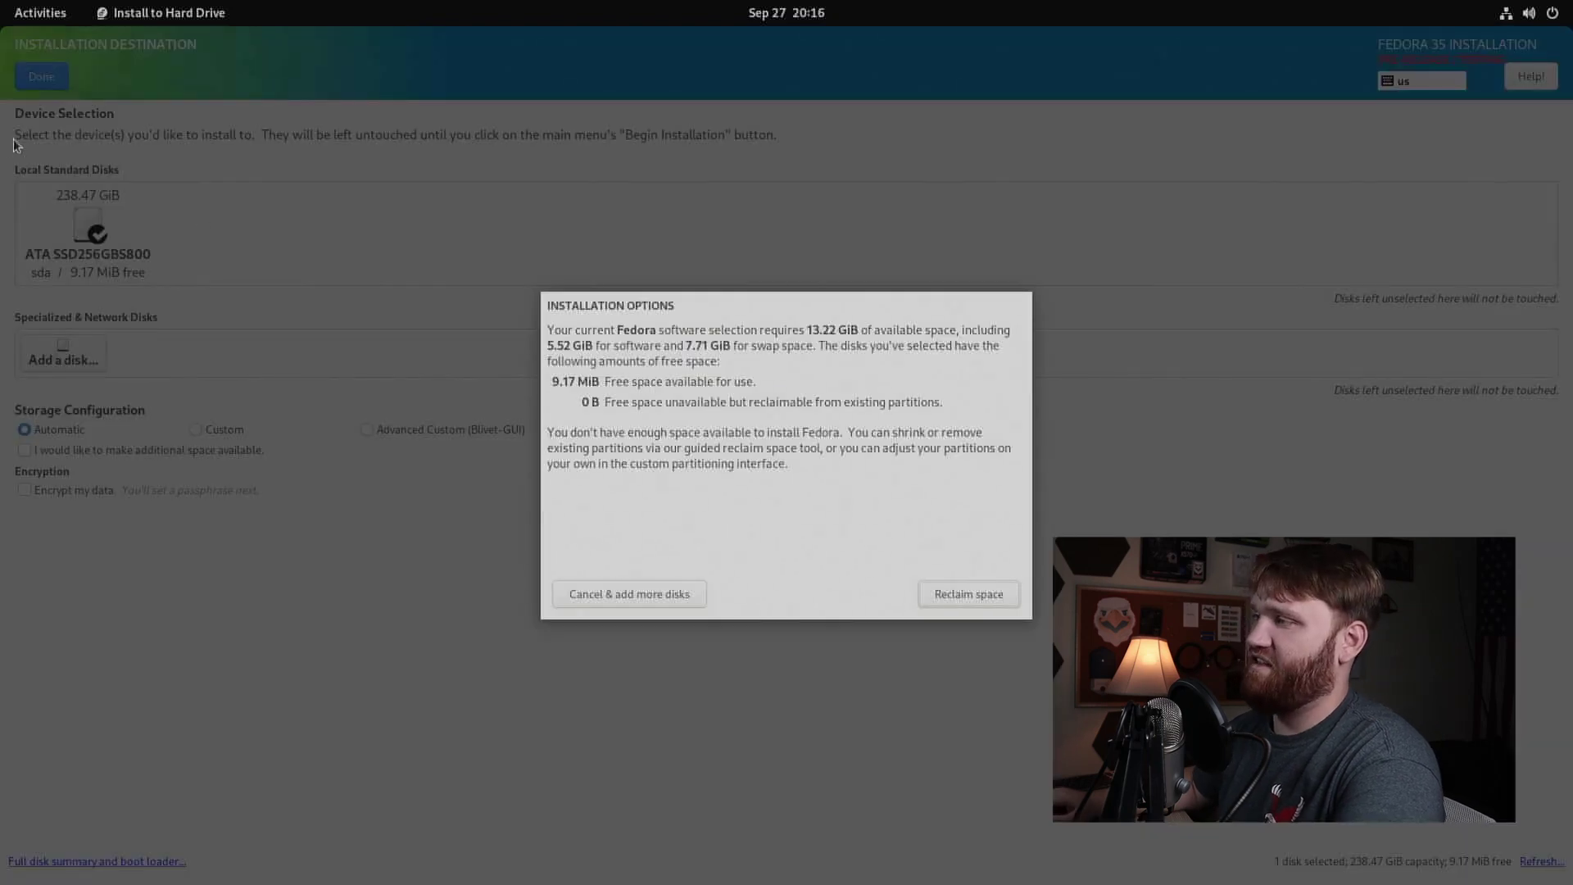
{"action": "left_click", "coordinate": [947, 598]}
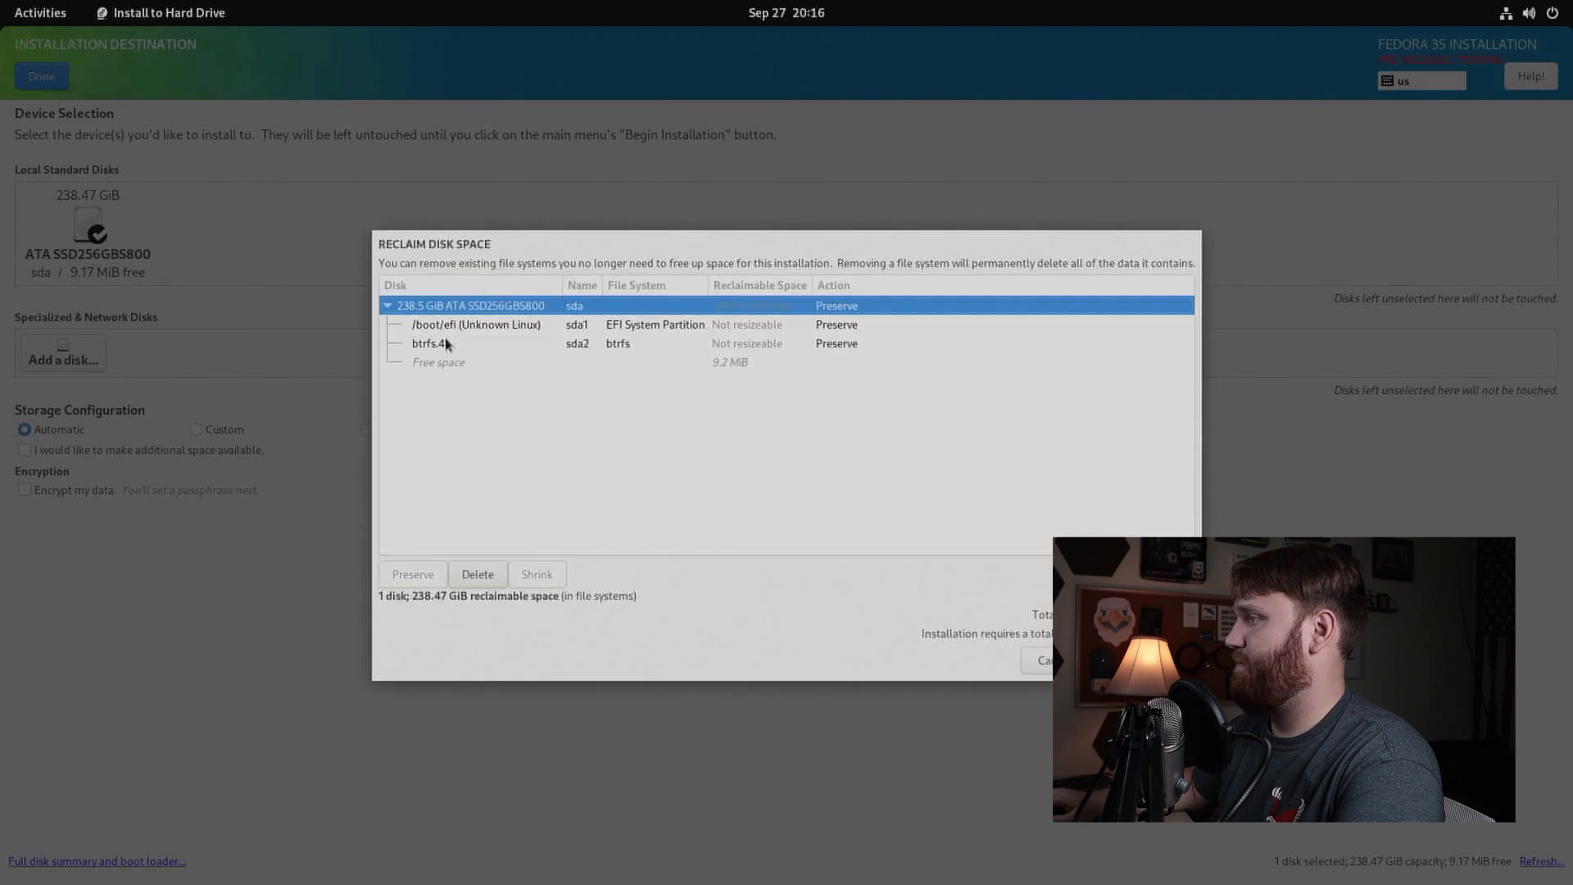
{"action": "left_click", "coordinate": [450, 323]}
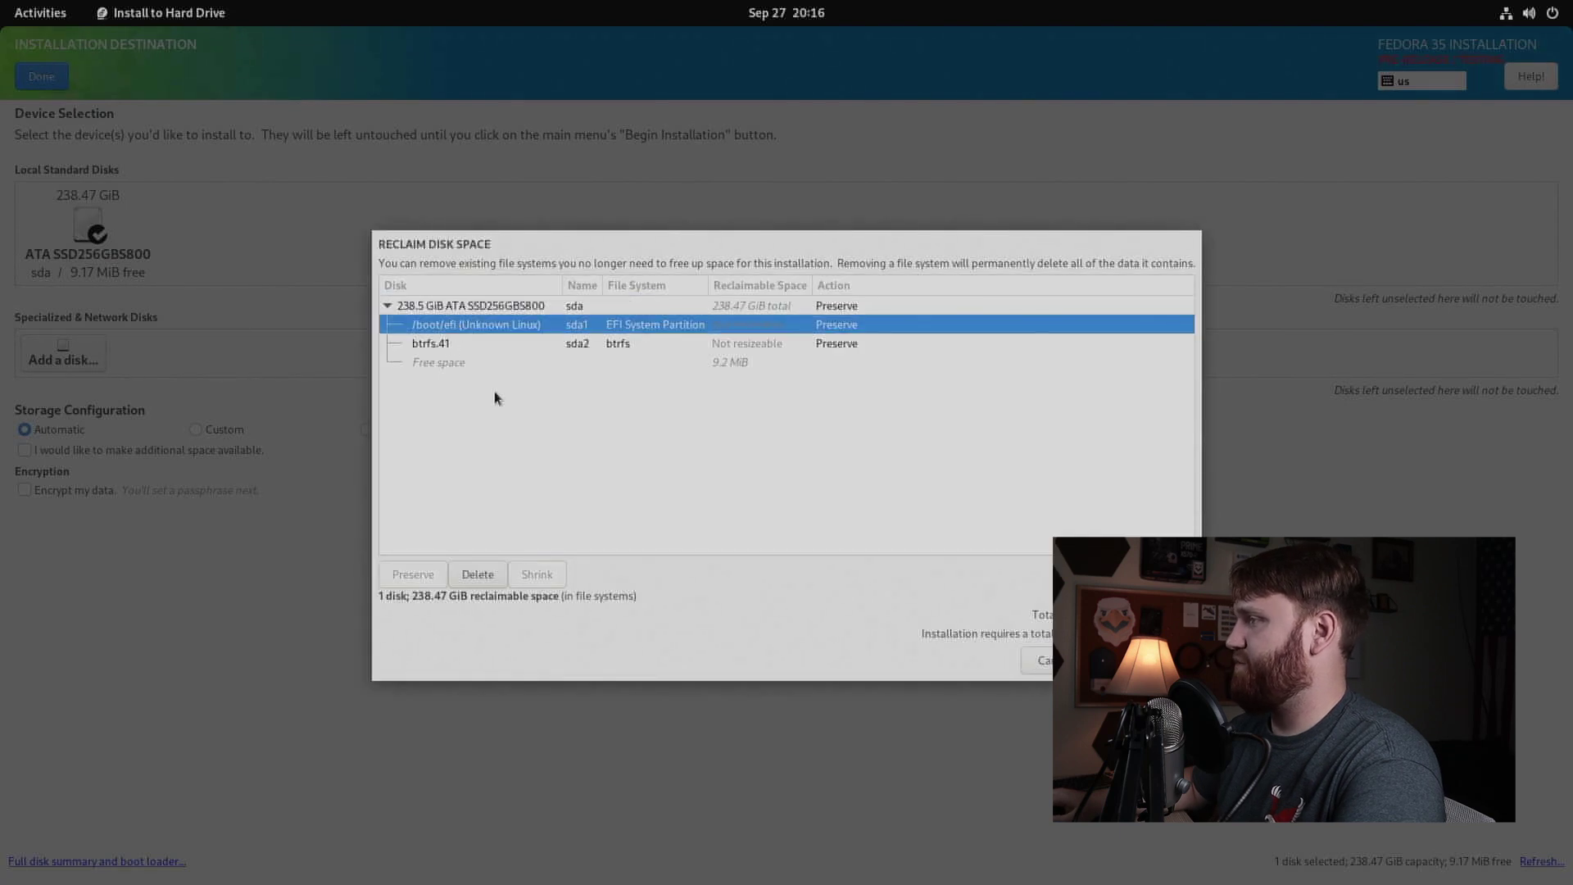
{"action": "left_click", "coordinate": [491, 576]}
{"action": "left_click", "coordinate": [514, 345]}
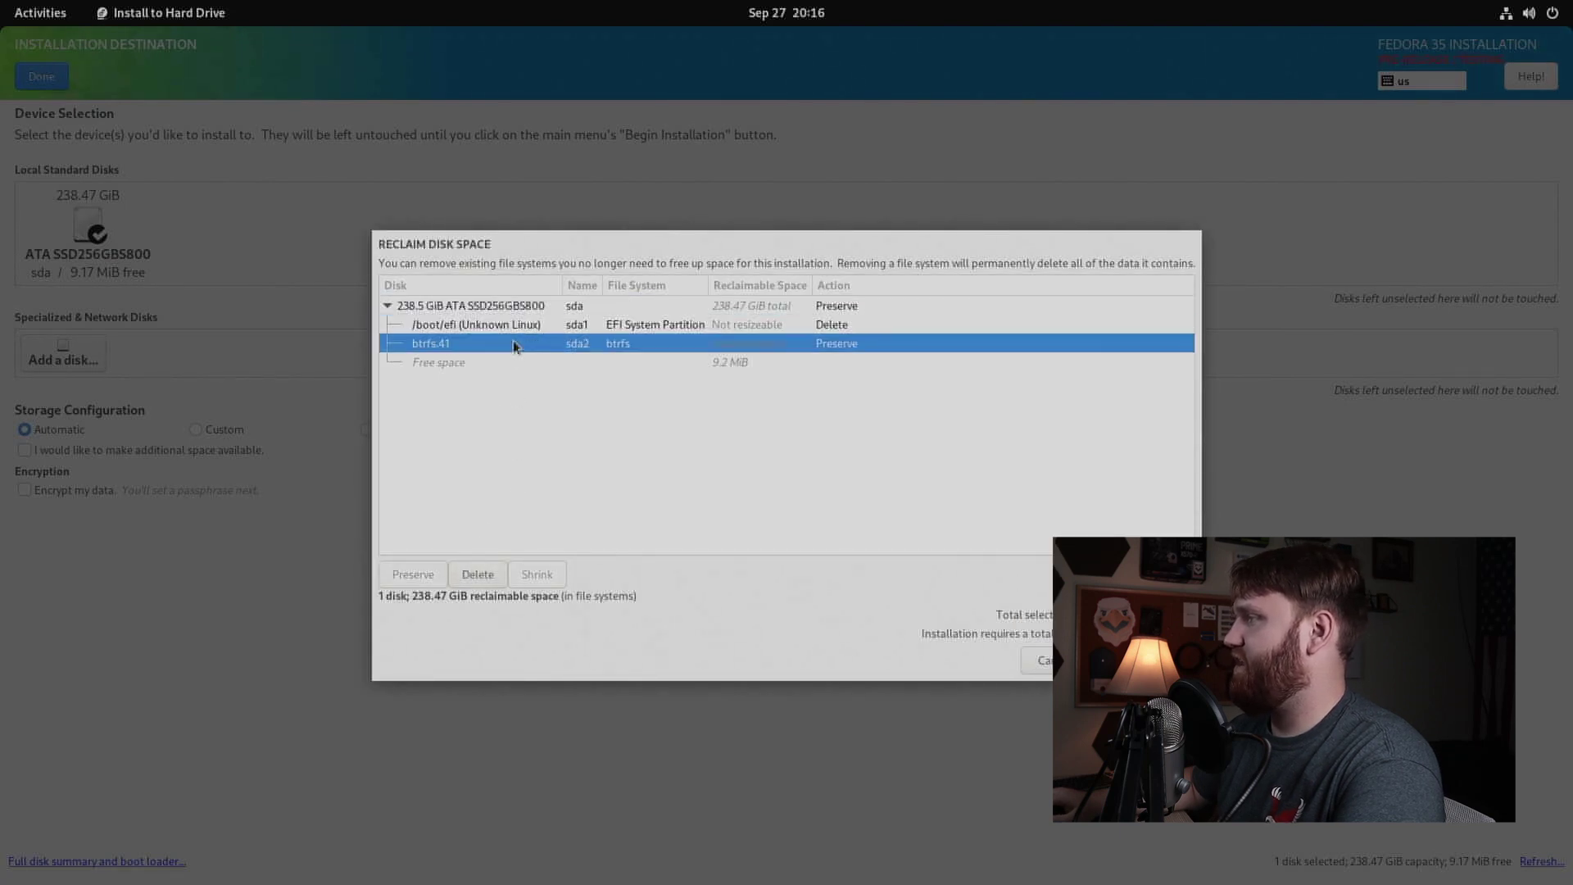
{"action": "left_click", "coordinate": [480, 571]}
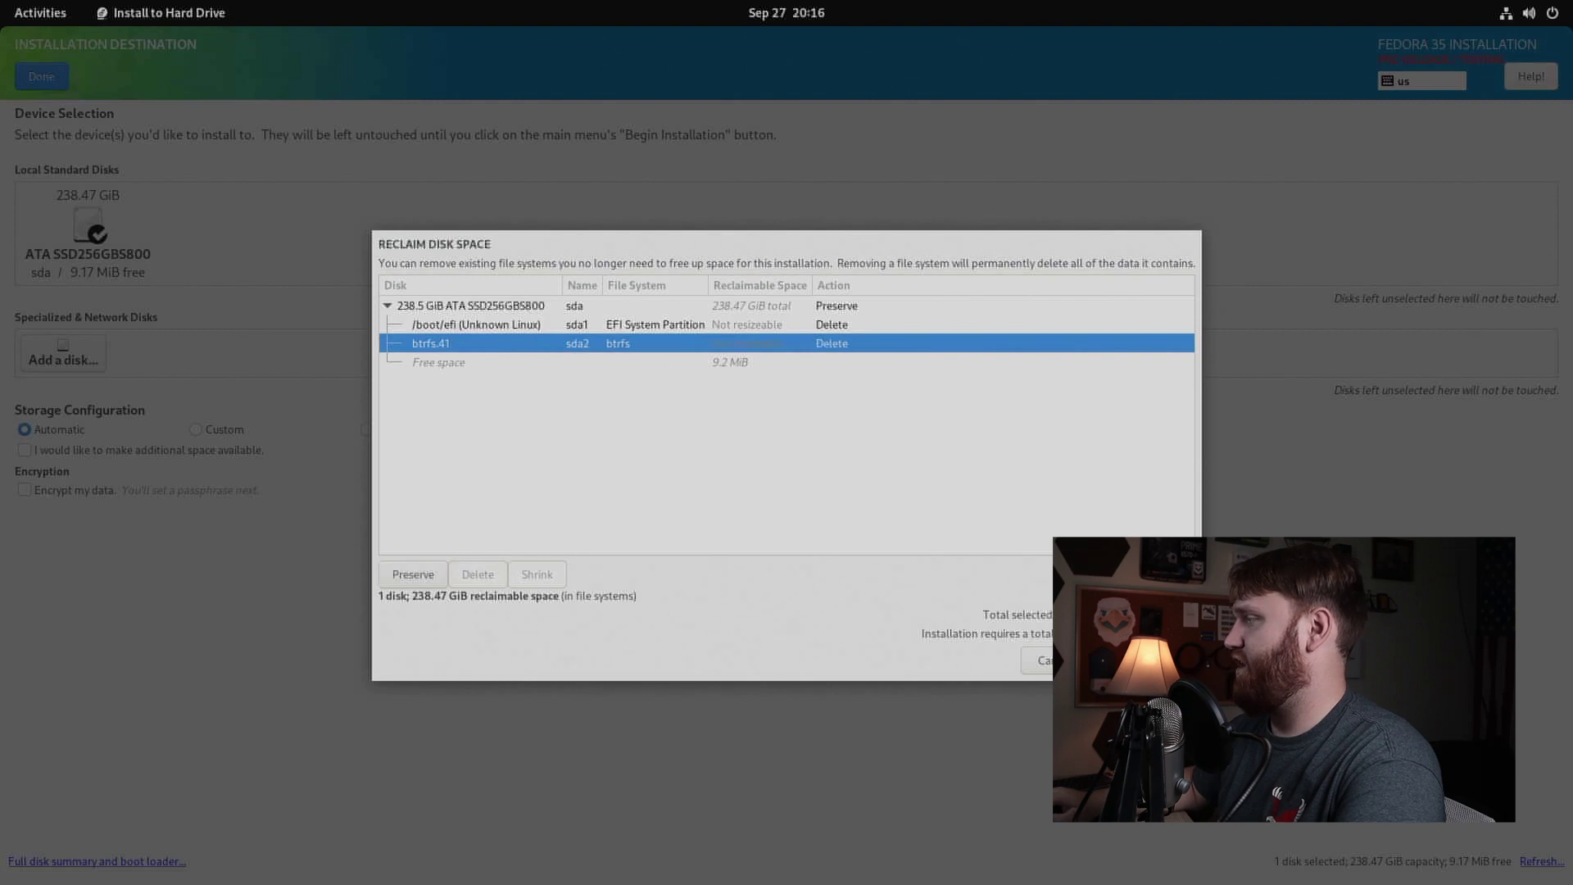
{"action": "left_click", "coordinate": [1098, 660]}
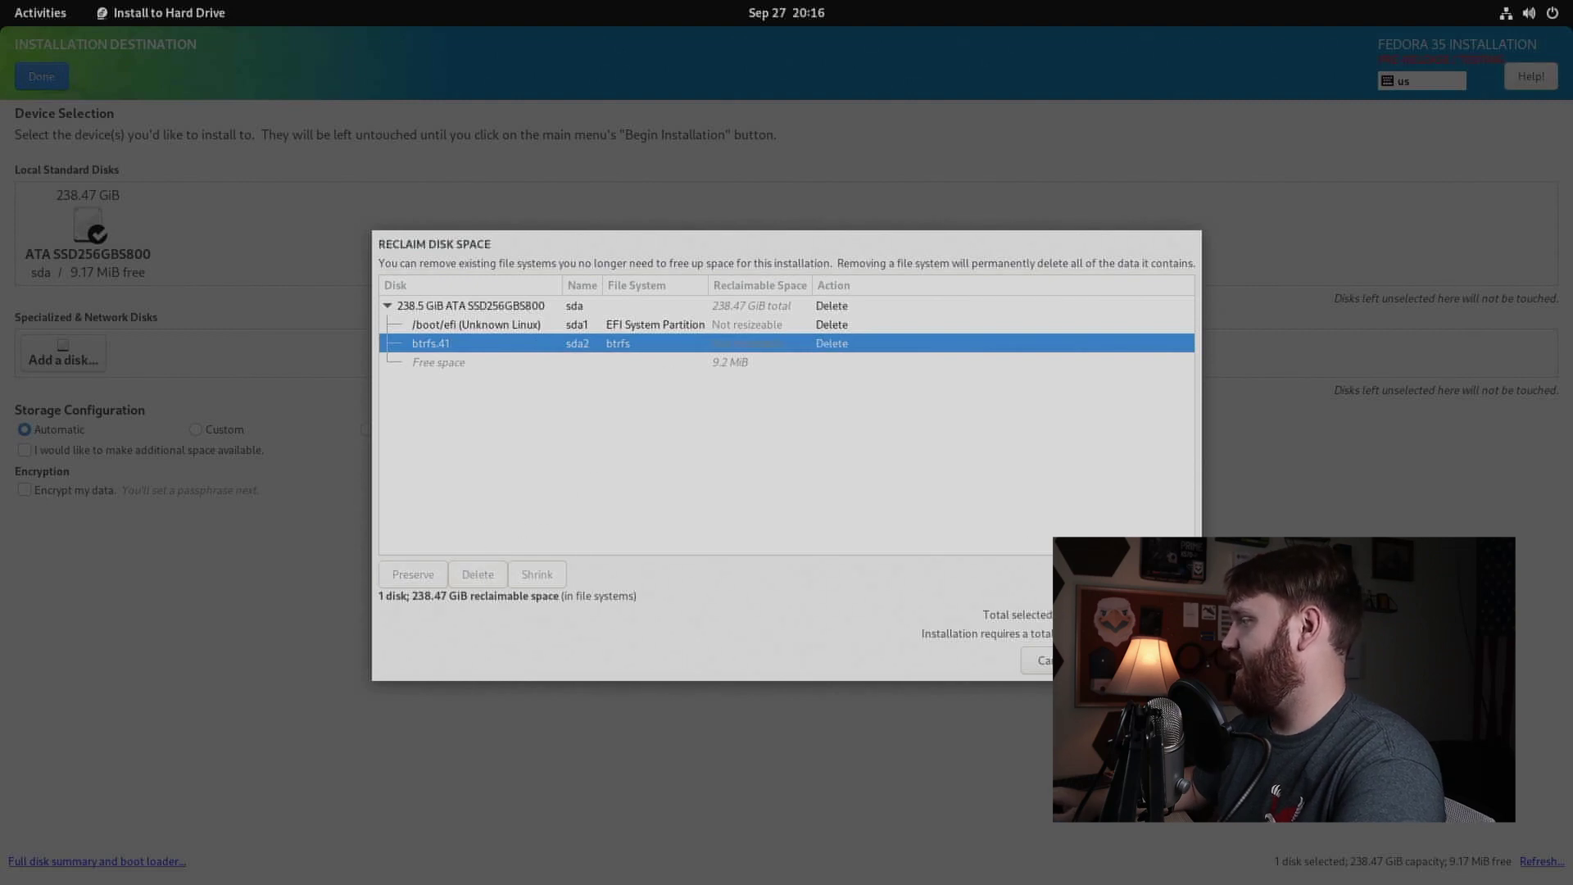
{"action": "left_click", "coordinate": [1147, 660]}
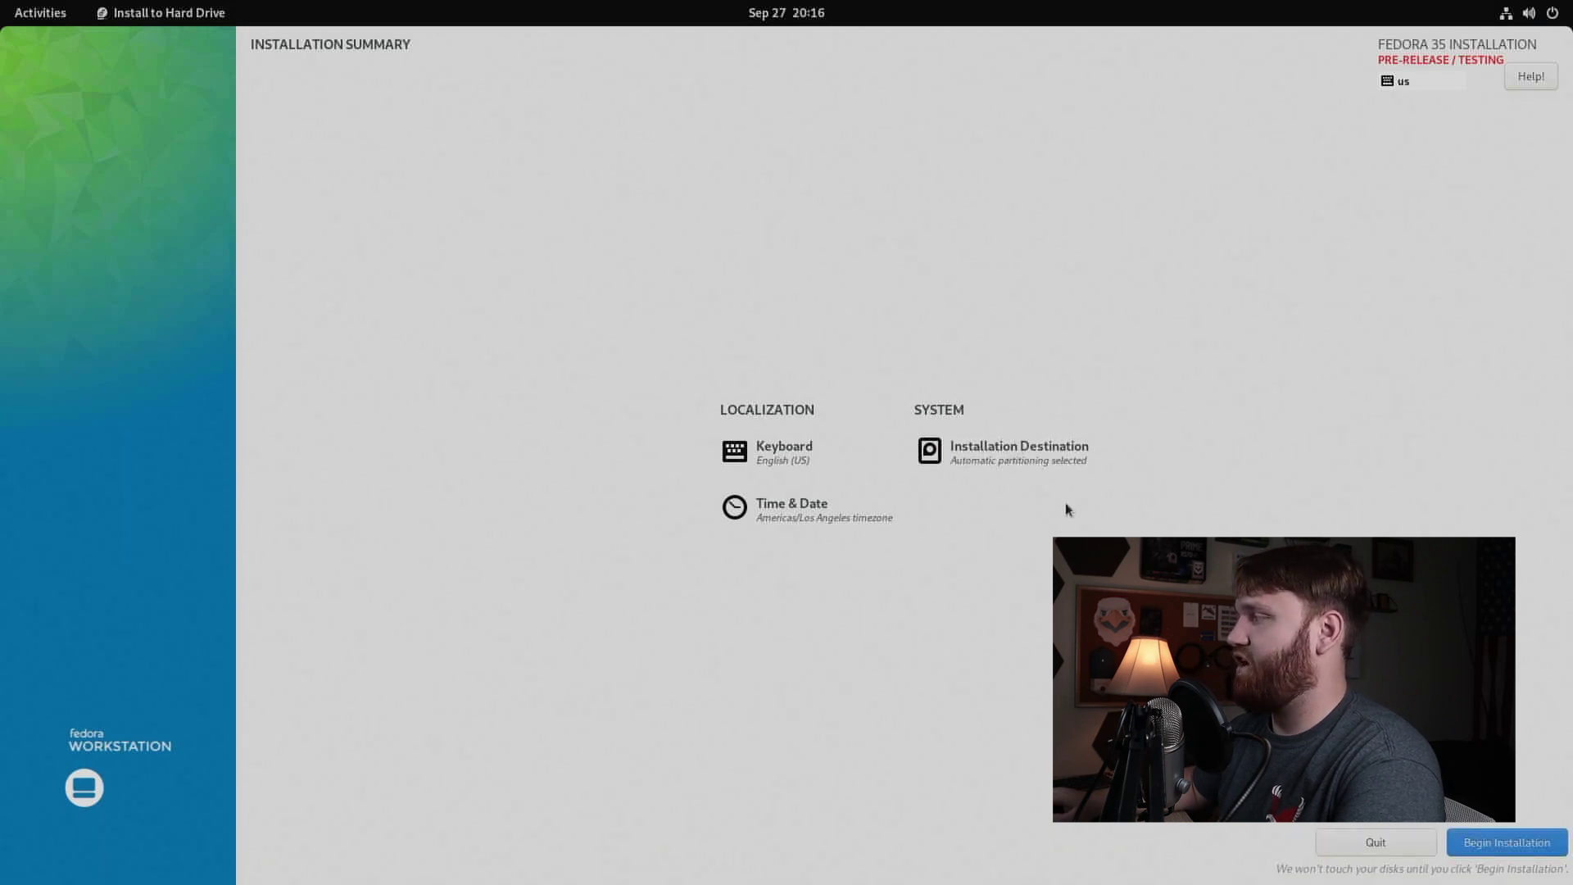
Begin and finish the Fedora 35 installation, then restart from the system menu.
{"action": "left_click", "coordinate": [1480, 840]}
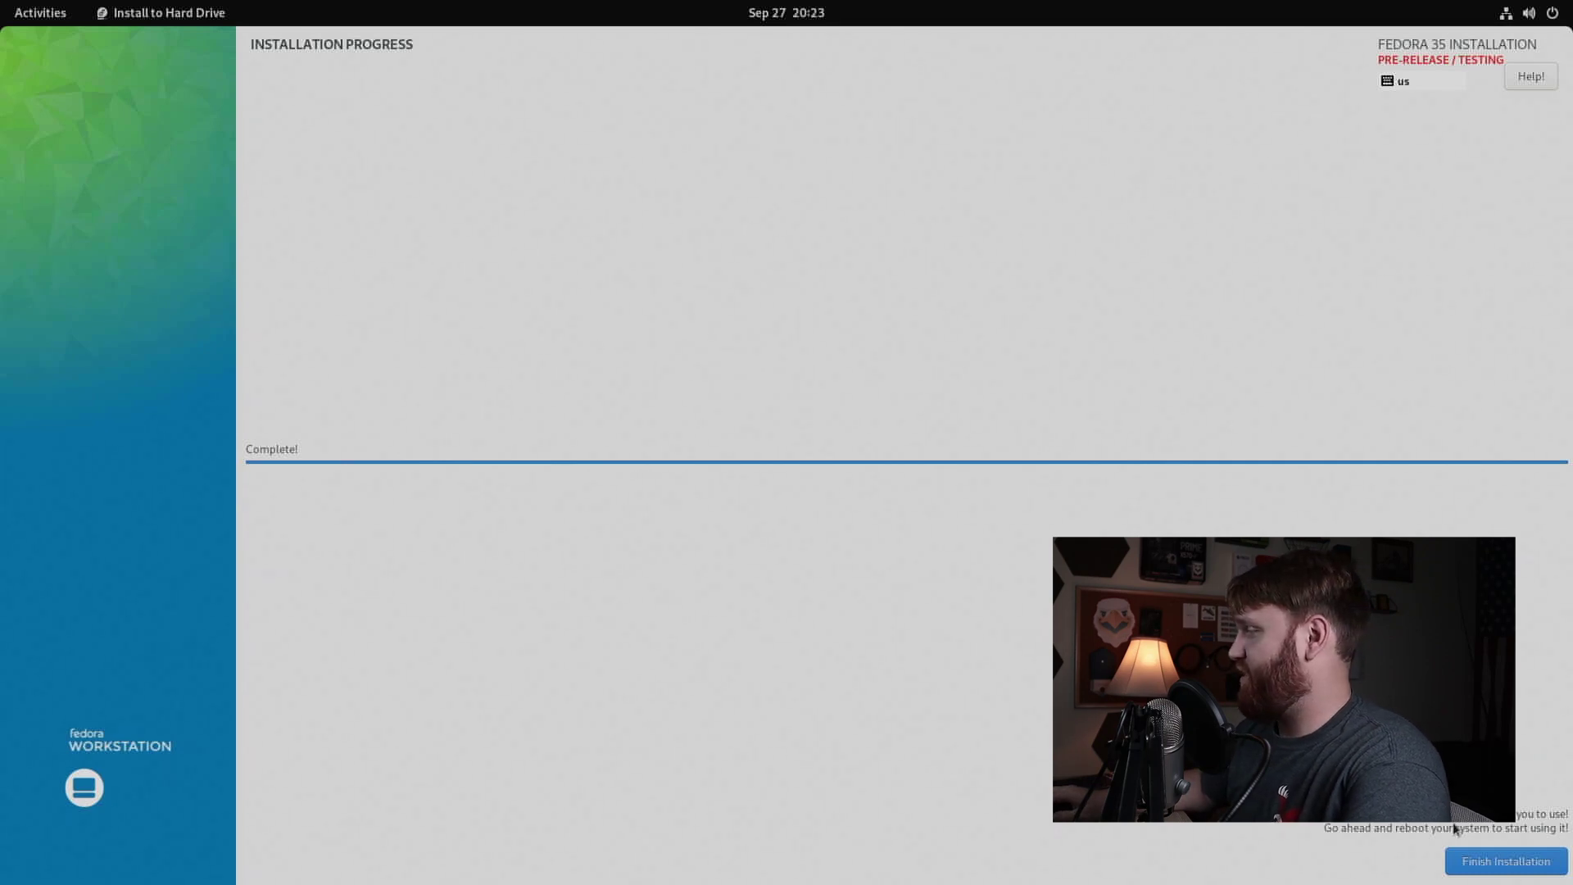
{"action": "left_click", "coordinate": [1481, 860]}
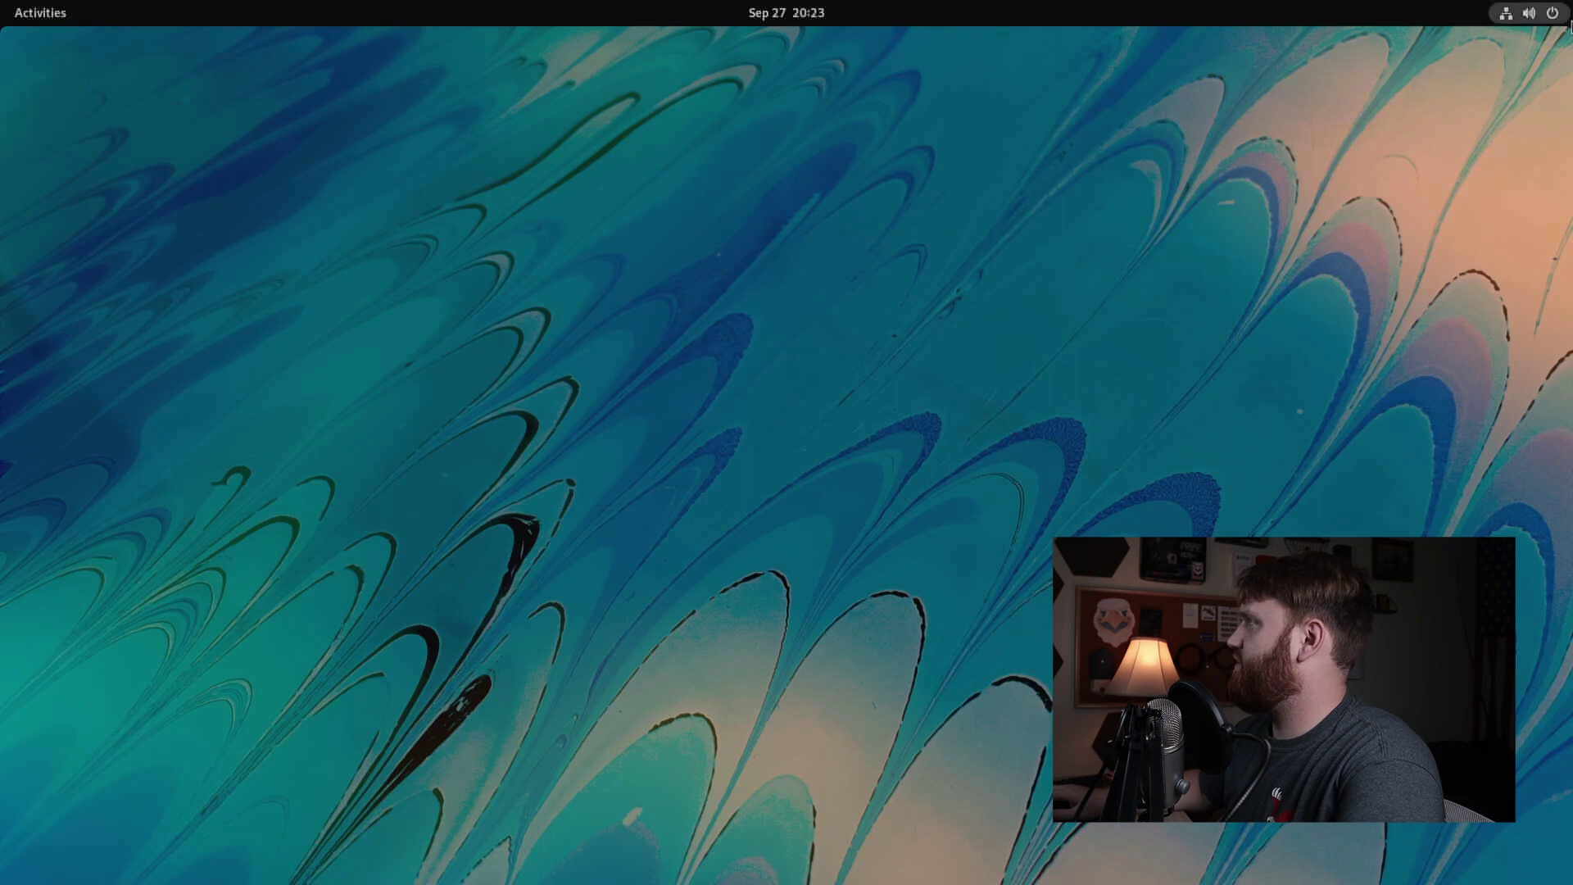
{"action": "left_click", "coordinate": [1557, 15]}
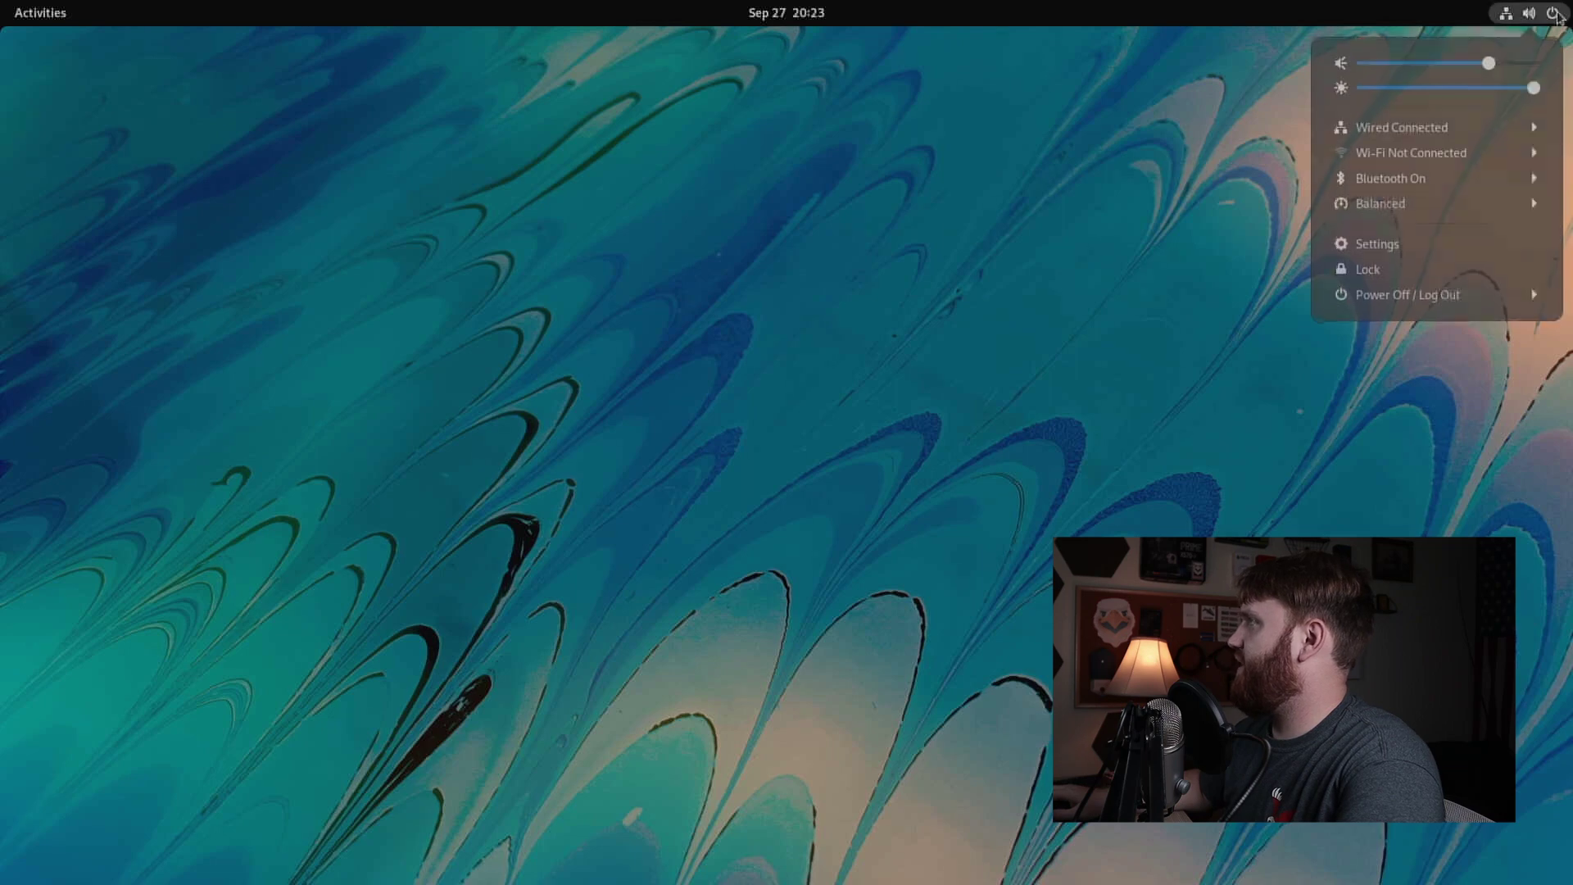
{"action": "left_click", "coordinate": [1406, 300]}
{"action": "left_click", "coordinate": [1406, 348]}
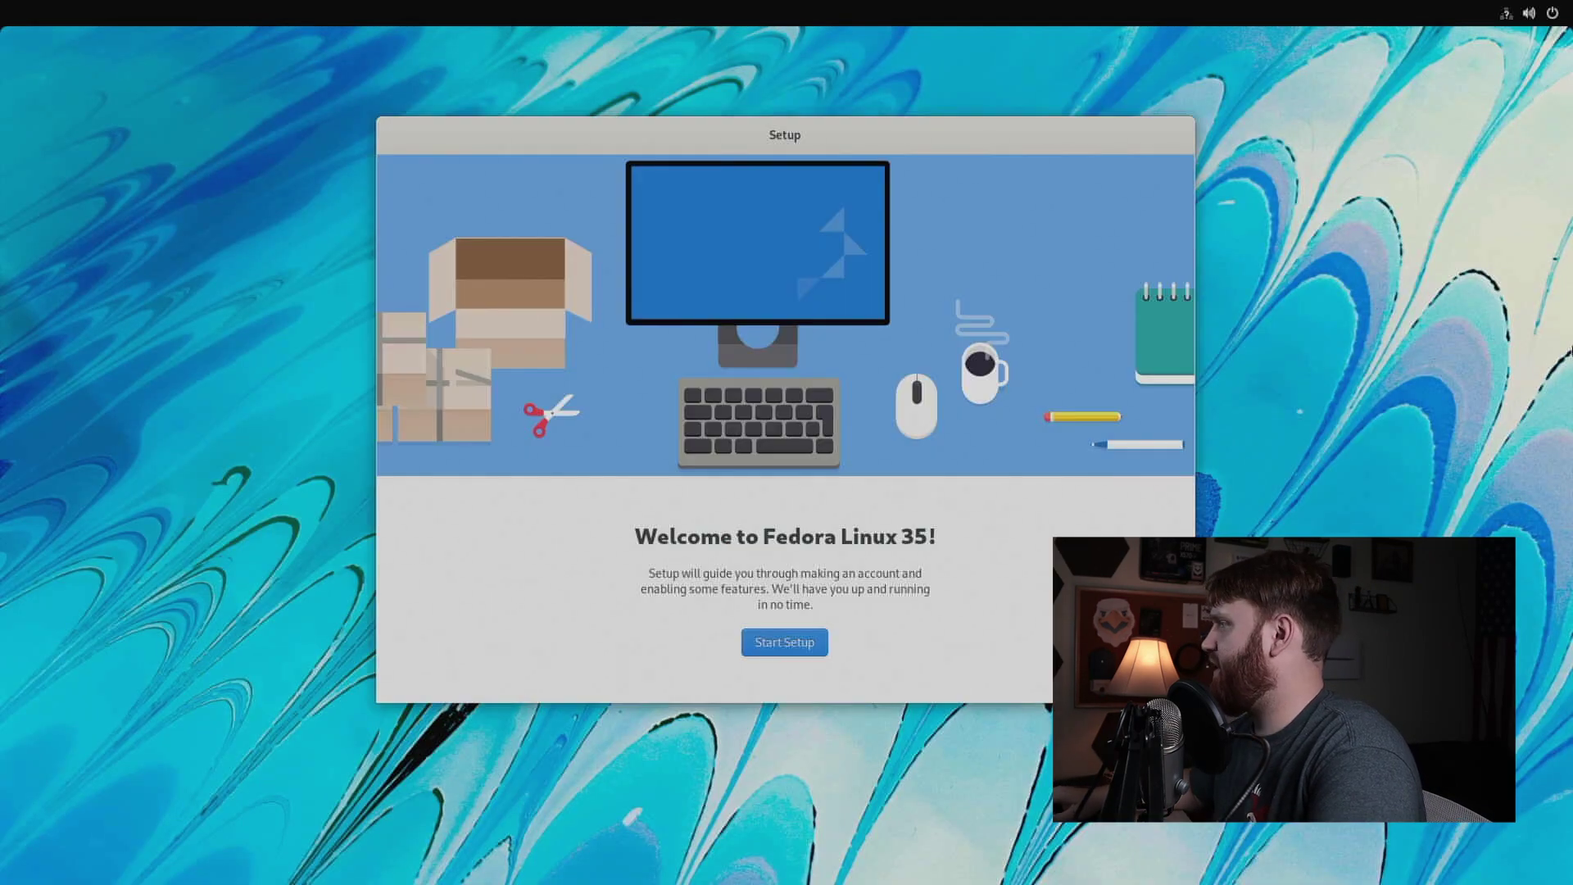
Start setup, skip Wi-Fi, keep privacy defaults and enable Third-Party Repositories.
{"action": "left_click_drag", "start_coordinate": [881, 143], "coordinate": [569, 142]}
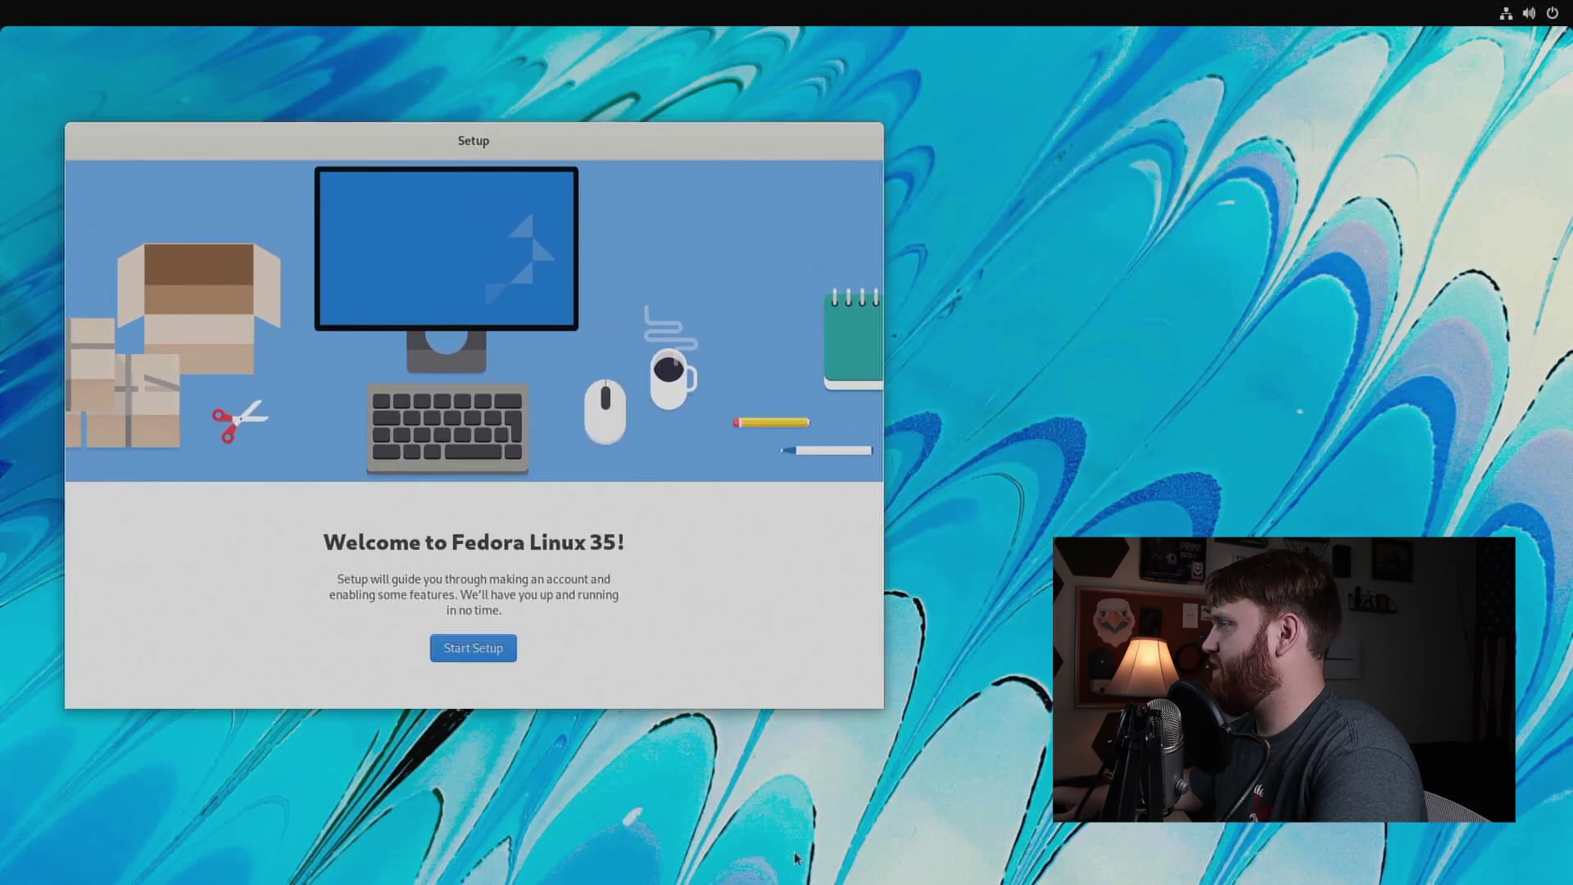
{"action": "left_click", "coordinate": [483, 650]}
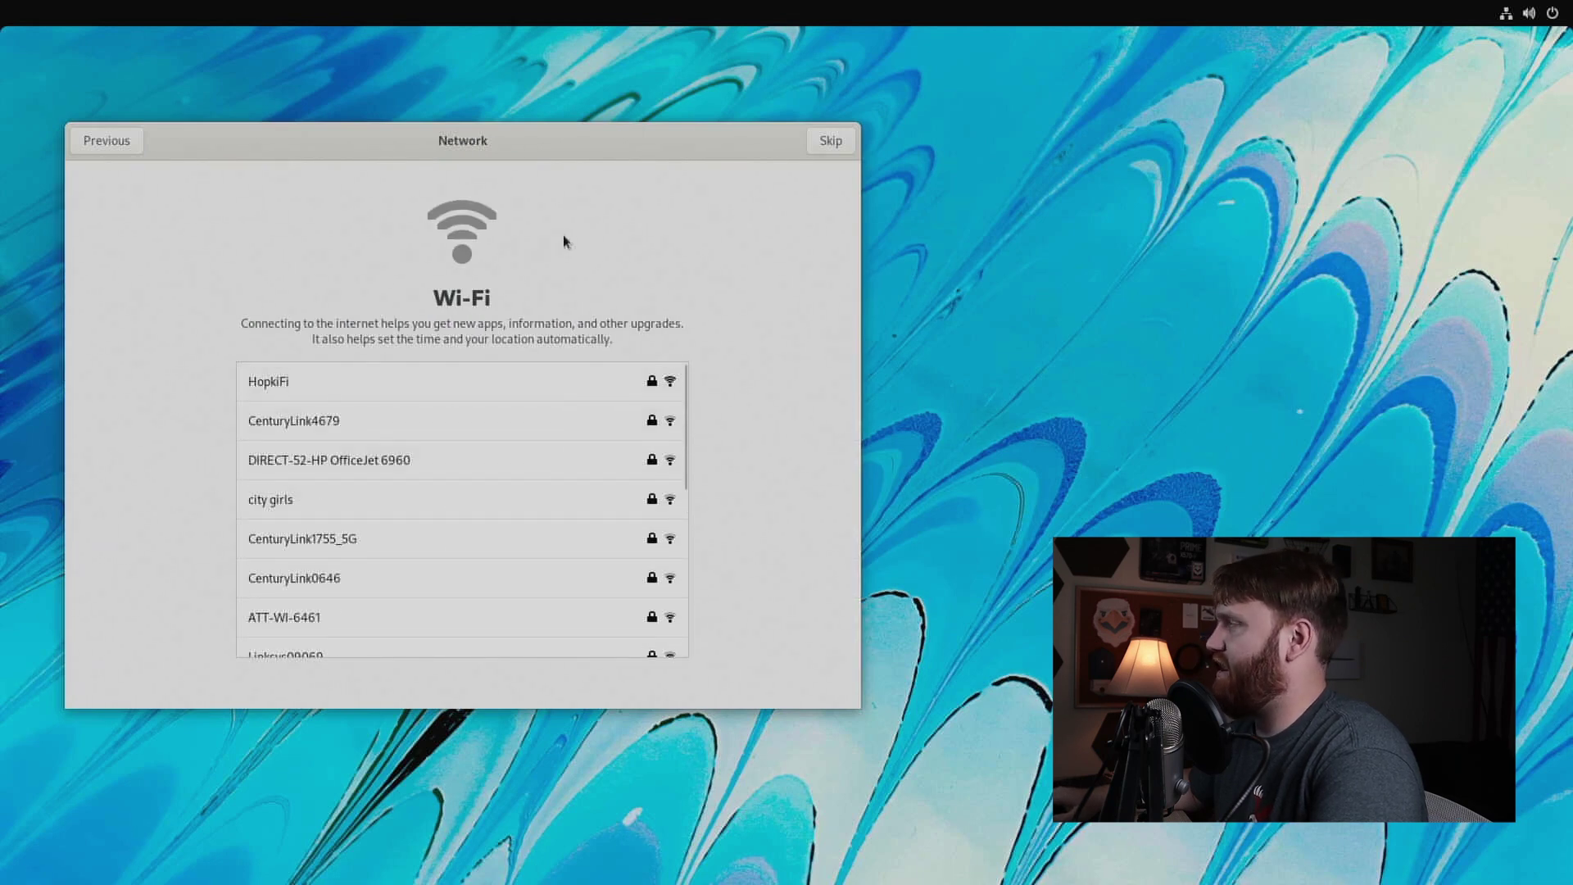
{"action": "left_click", "coordinate": [833, 141]}
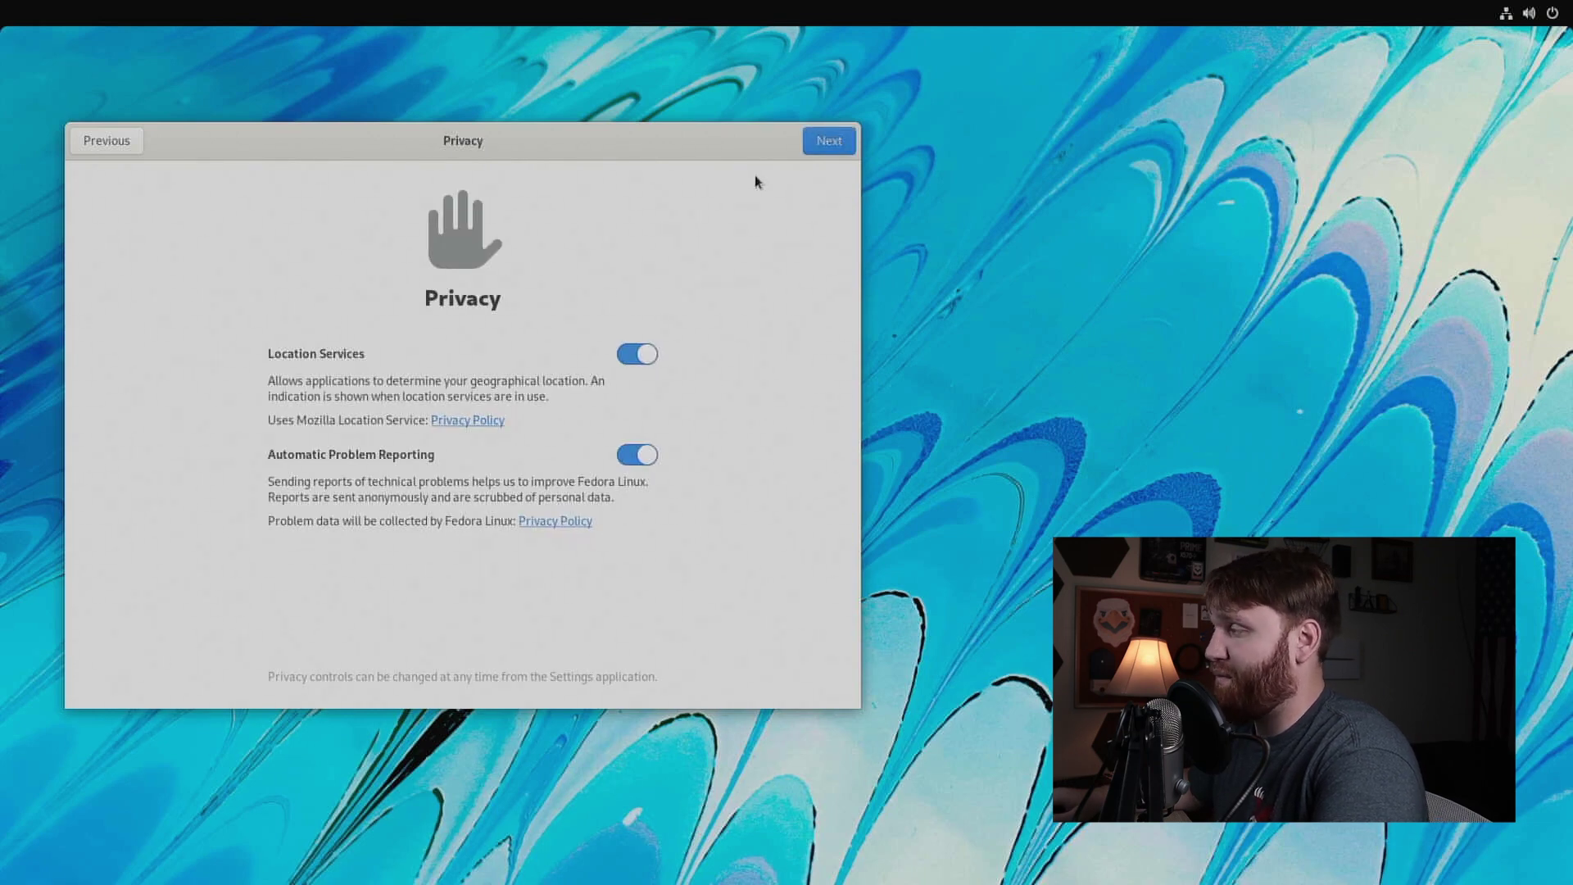
{"action": "left_click", "coordinate": [815, 145]}
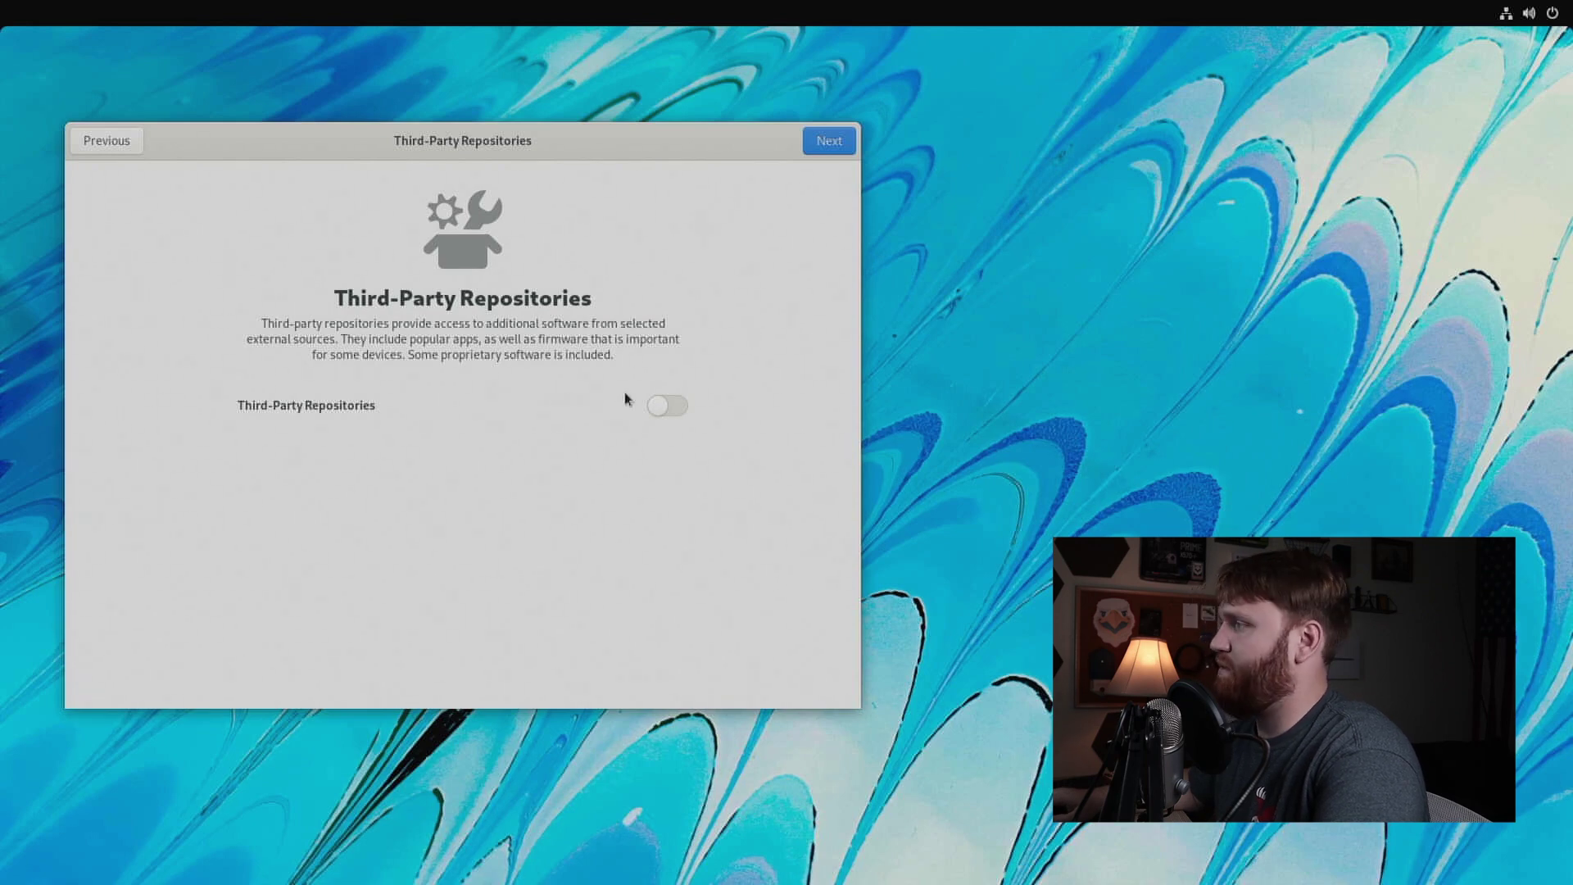
{"action": "left_click", "coordinate": [681, 404]}
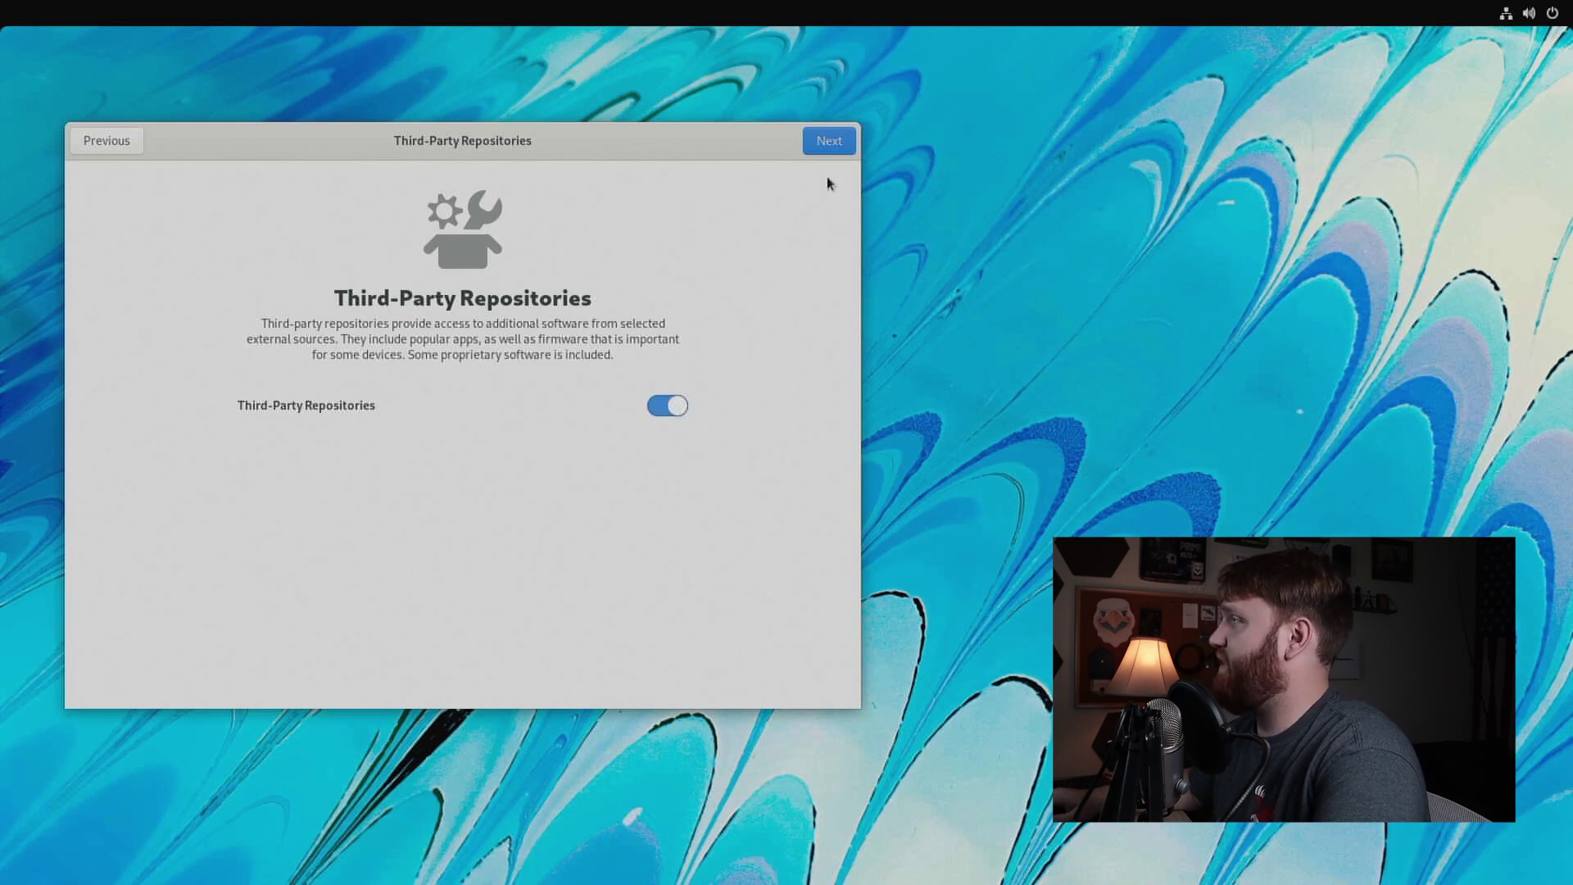
{"action": "left_click", "coordinate": [829, 141]}
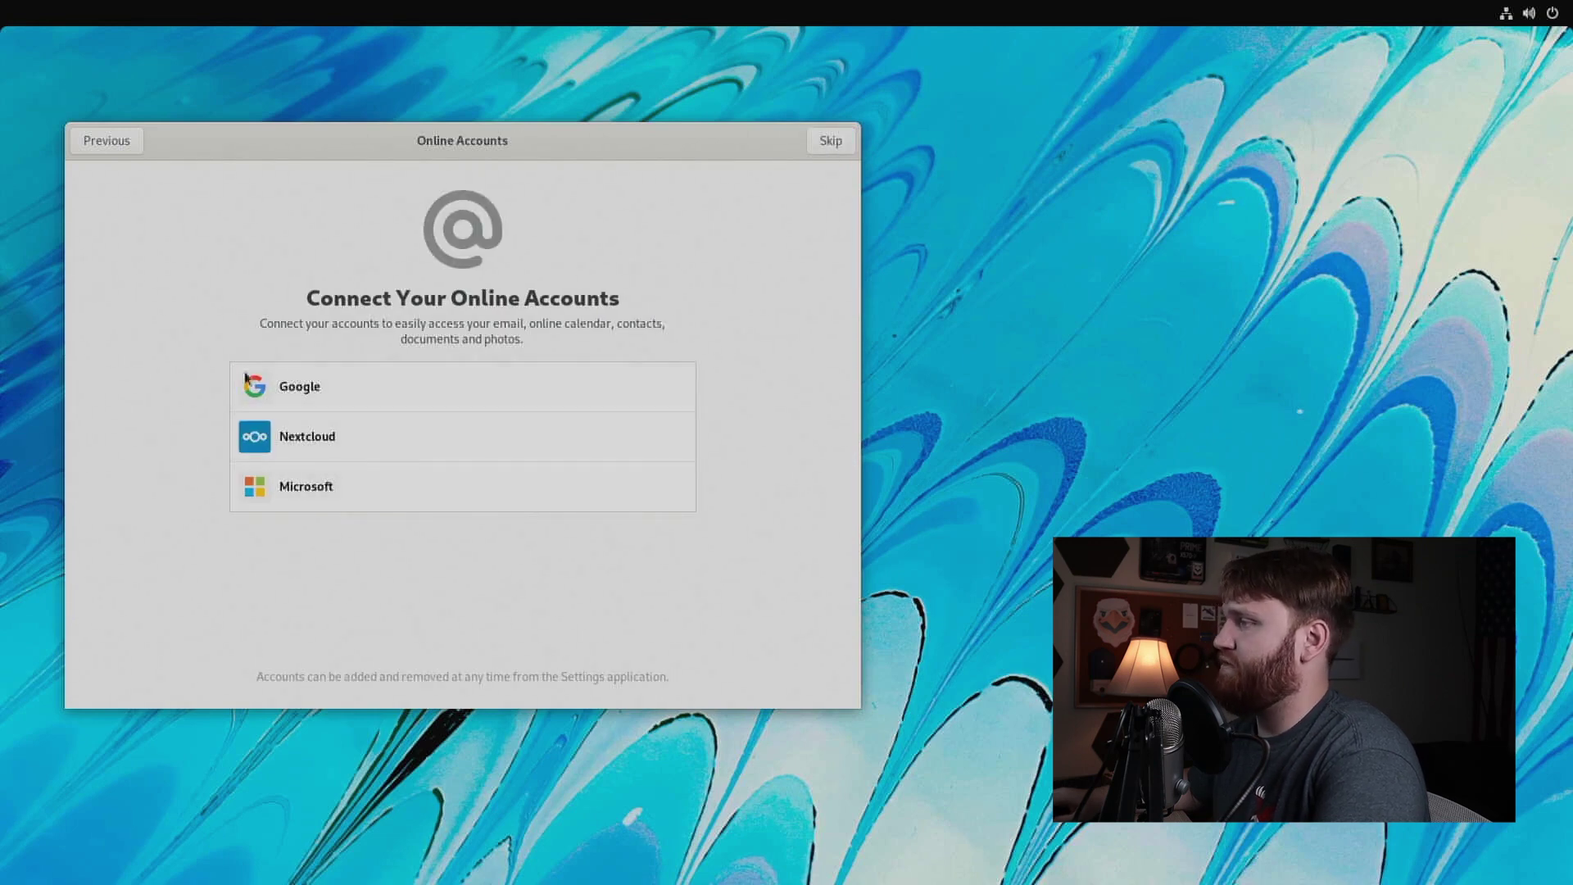
Skip Online Accounts and enter the user's full name.
{"action": "left_click", "coordinate": [844, 144]}
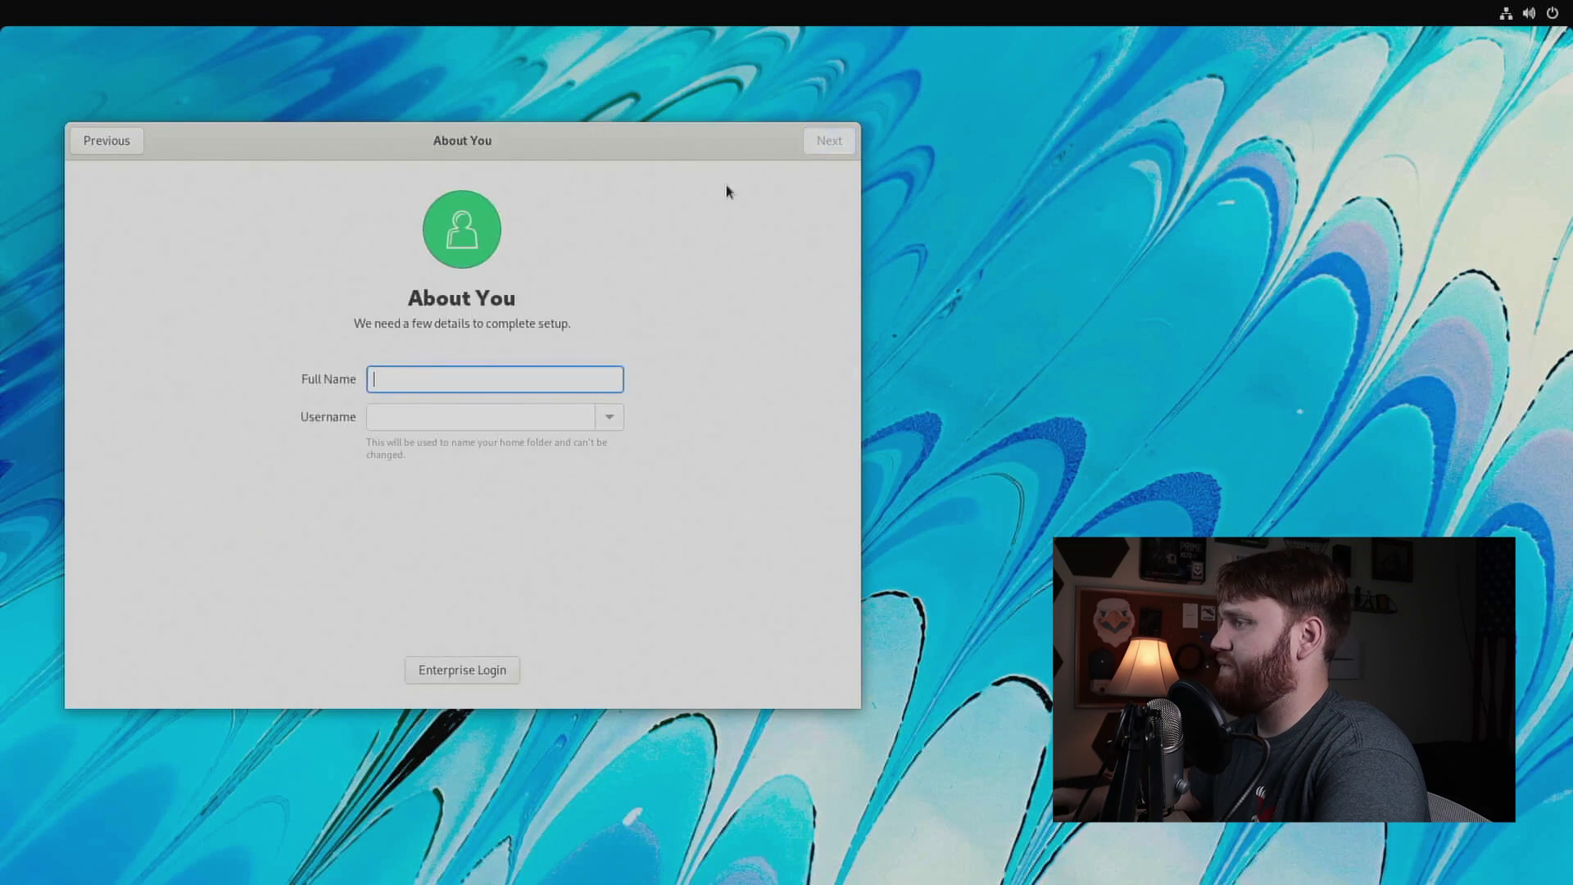
{"action": "type", "text": "Brandon"}
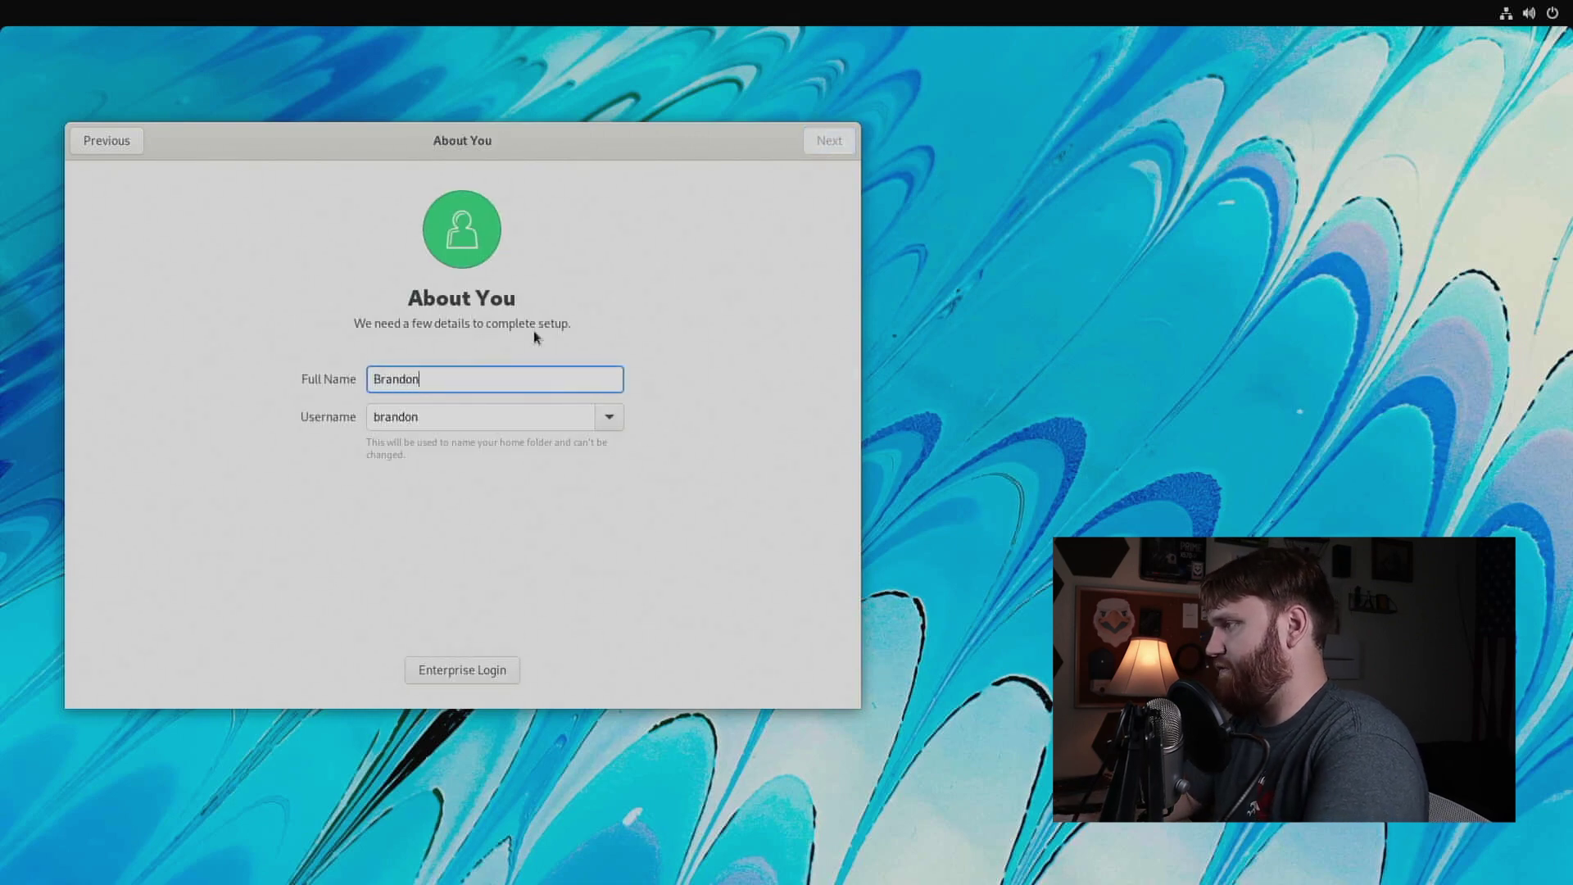
{"action": "type", "text": " Hopkin"}
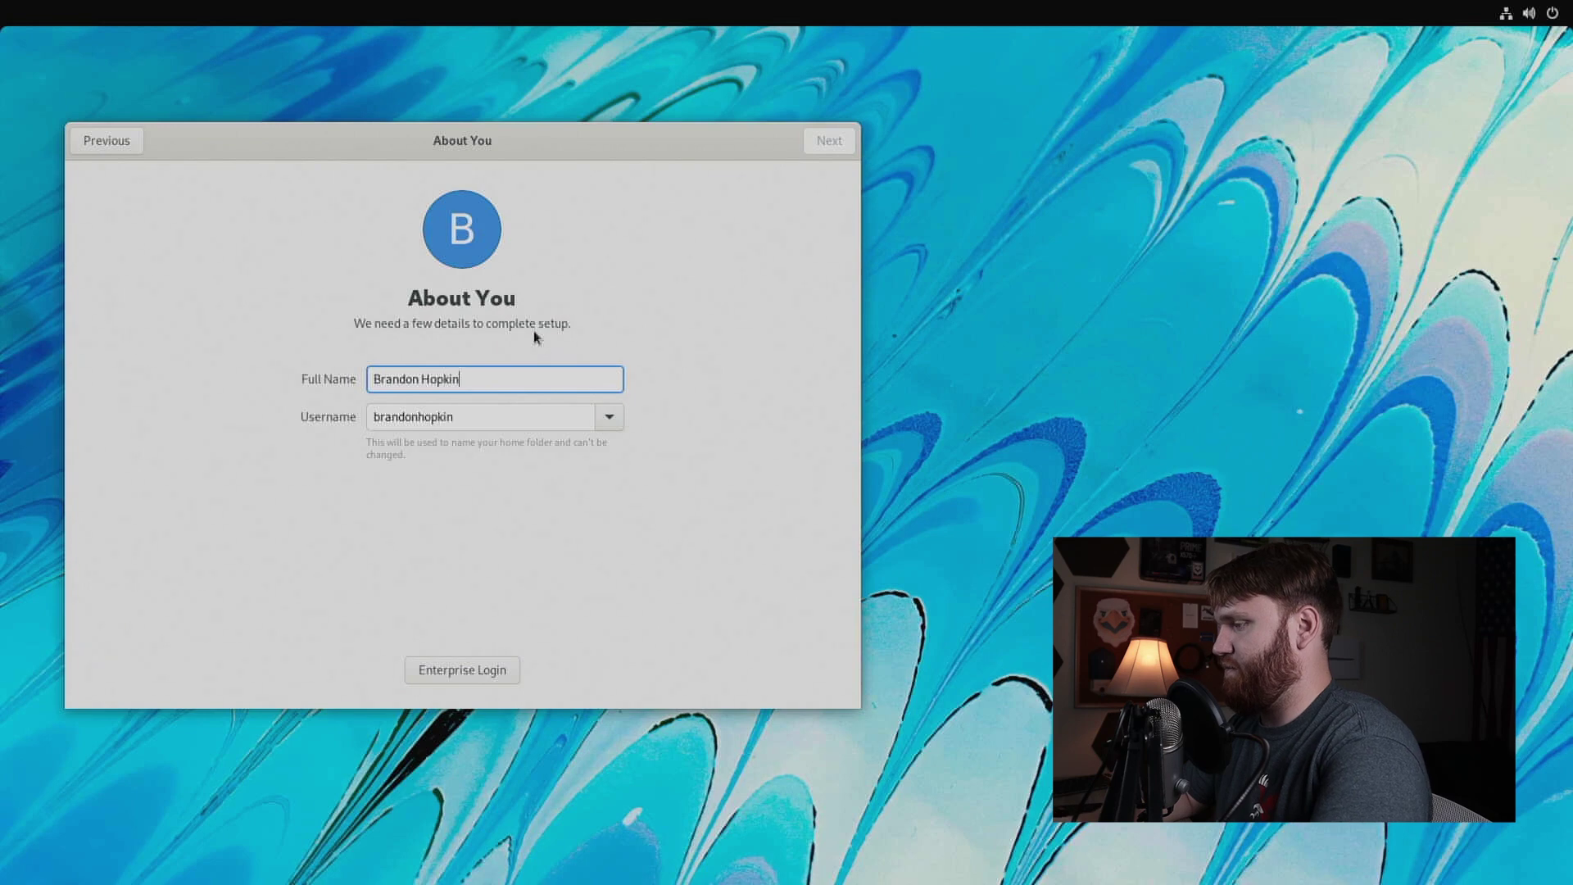
{"action": "type", "text": "s"}
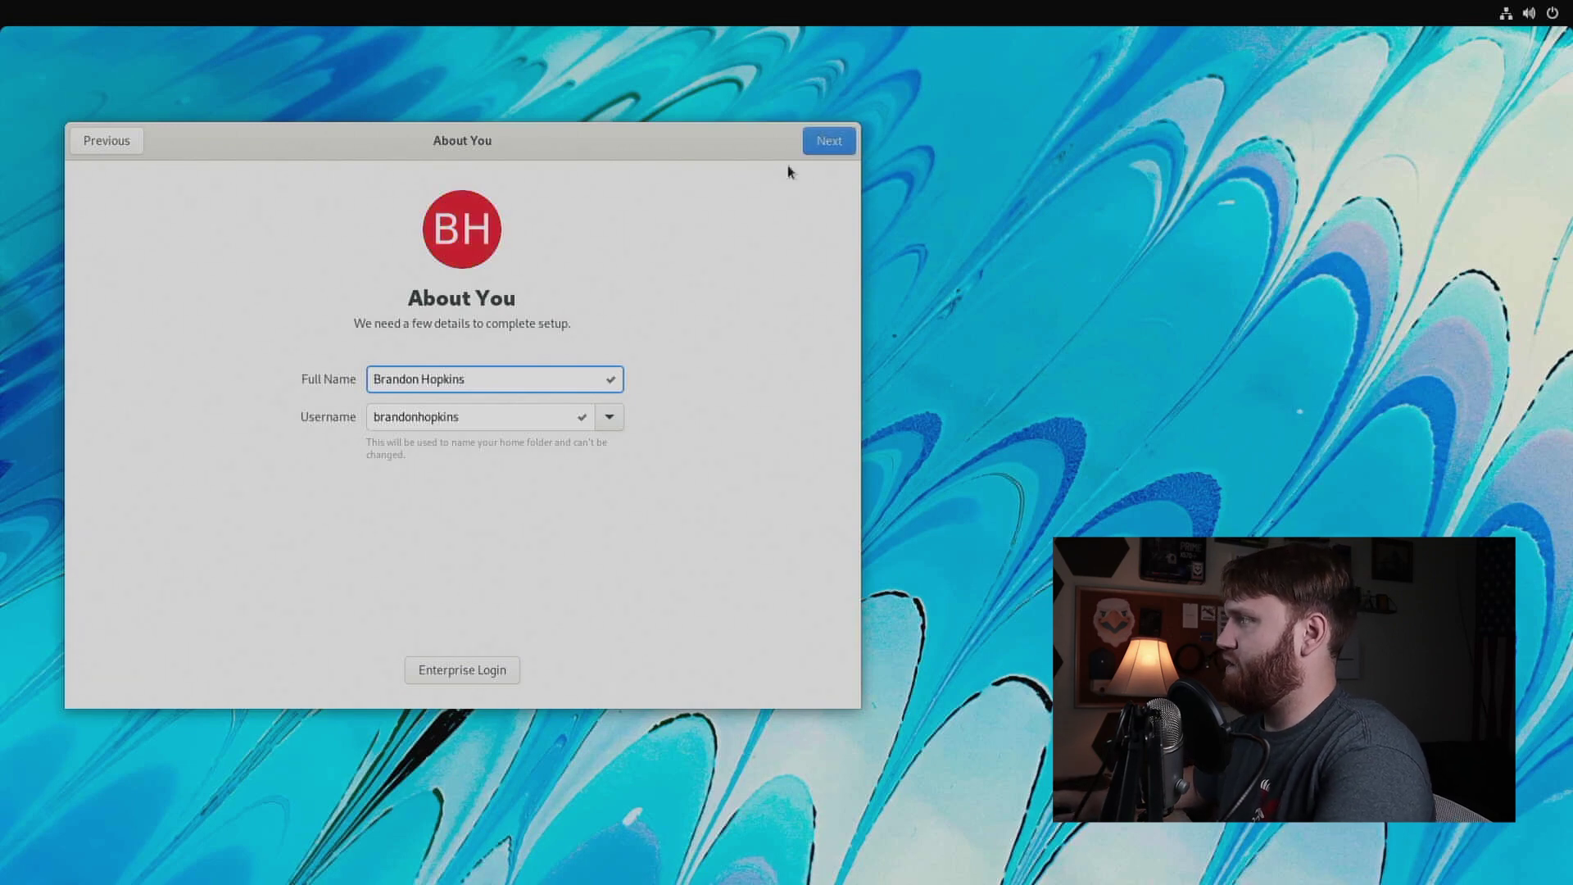
{"action": "left_click", "coordinate": [829, 142]}
Set and confirm the account password, then start using Fedora Linux.
{"action": "type", "text": "••"}
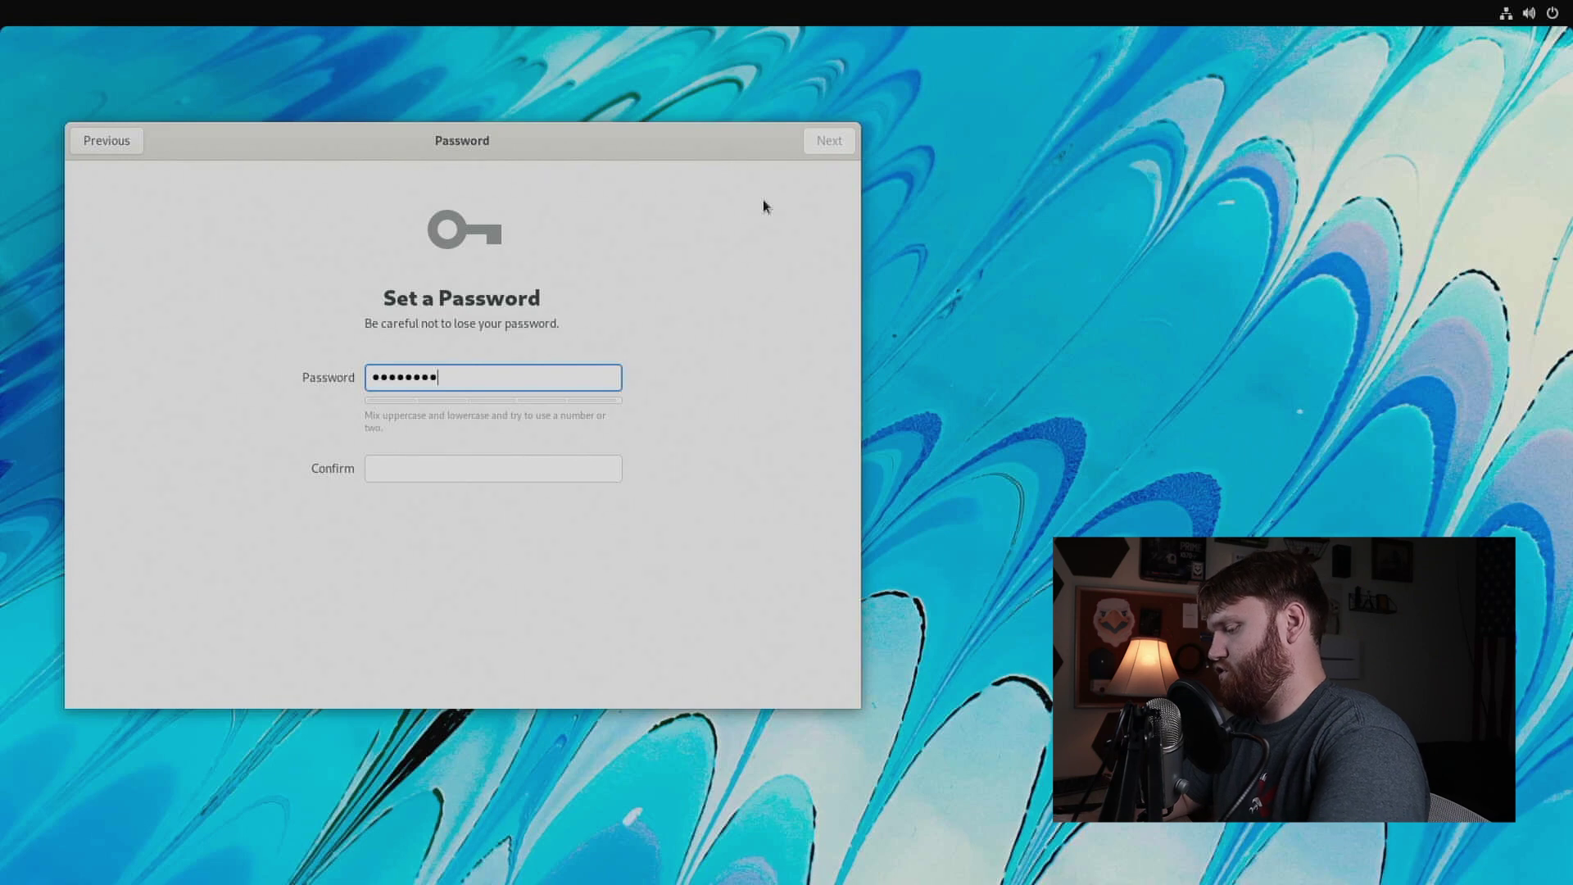
{"action": "key", "text": "Tab"}
{"action": "type", "text": "•••••••••"}
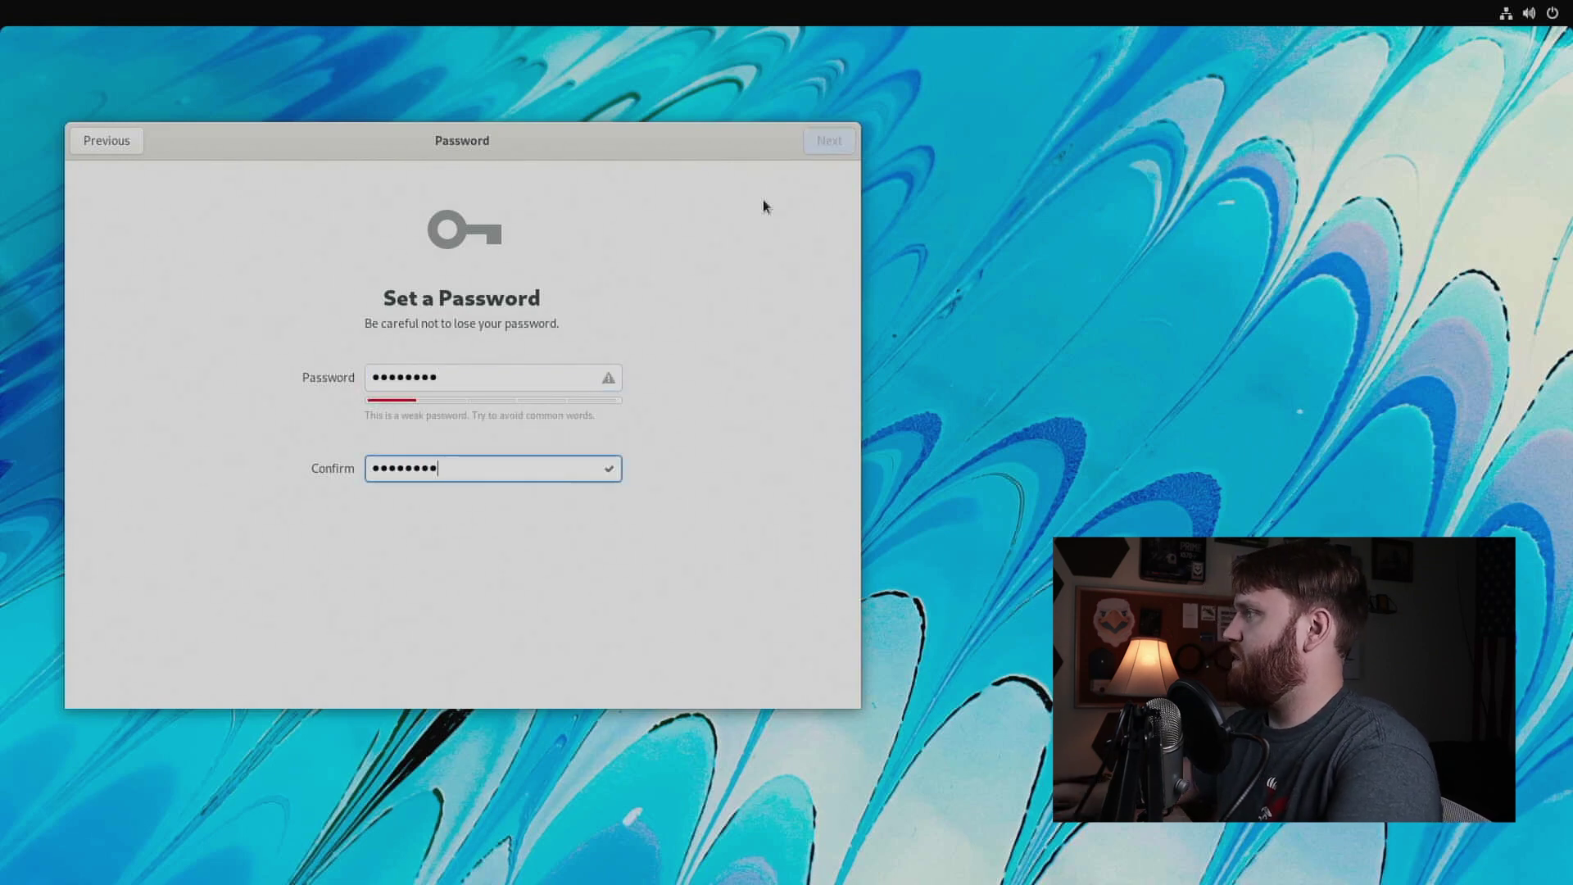
{"action": "left_click", "coordinate": [837, 144]}
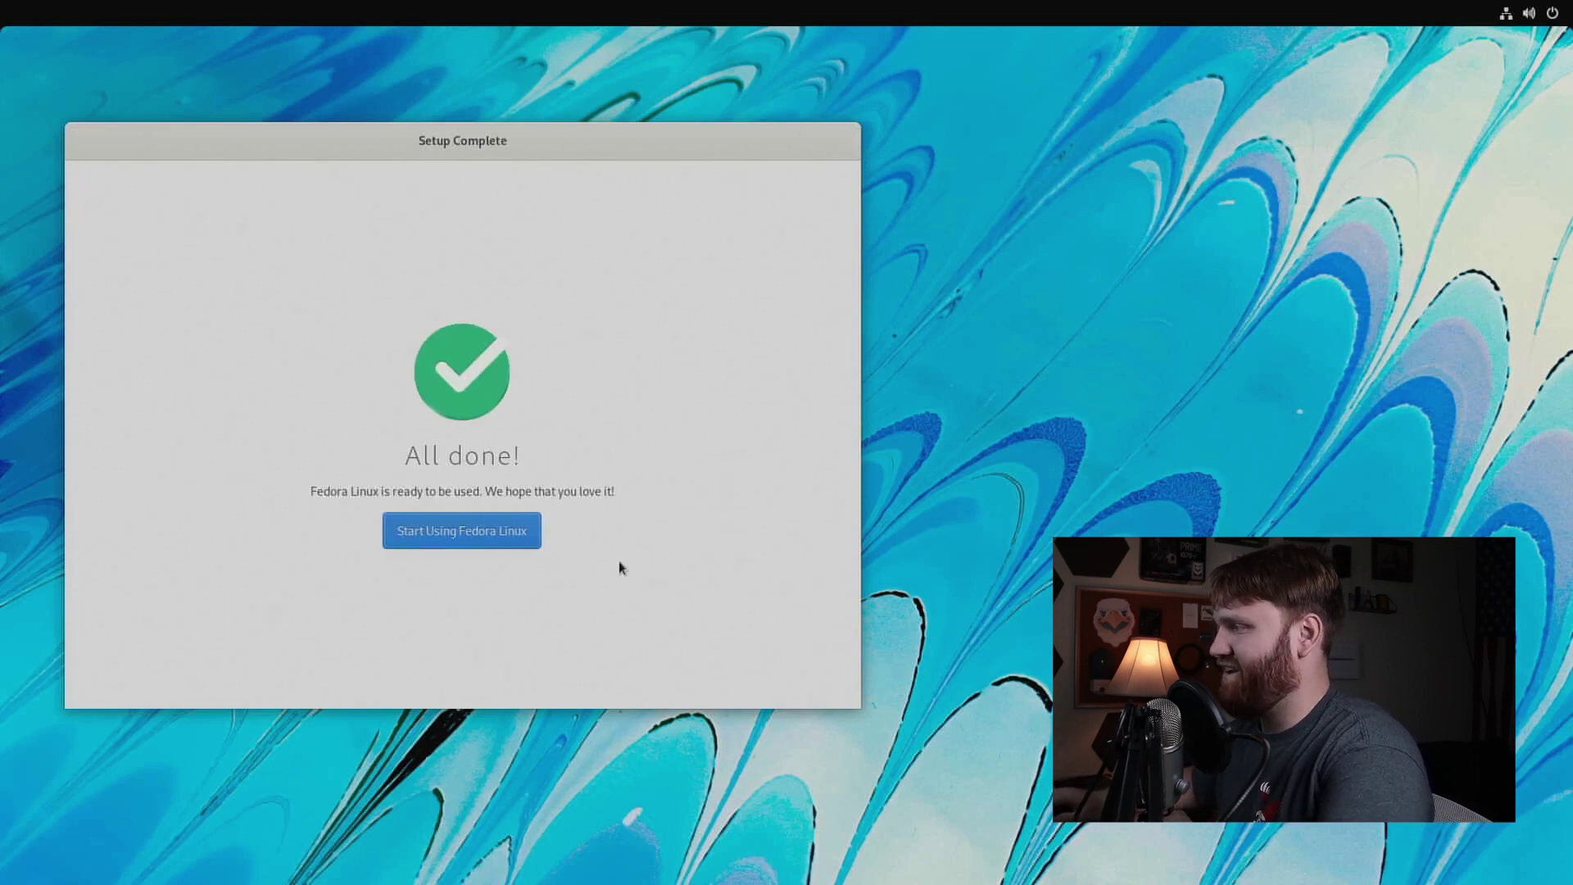
{"action": "left_click", "coordinate": [488, 541]}
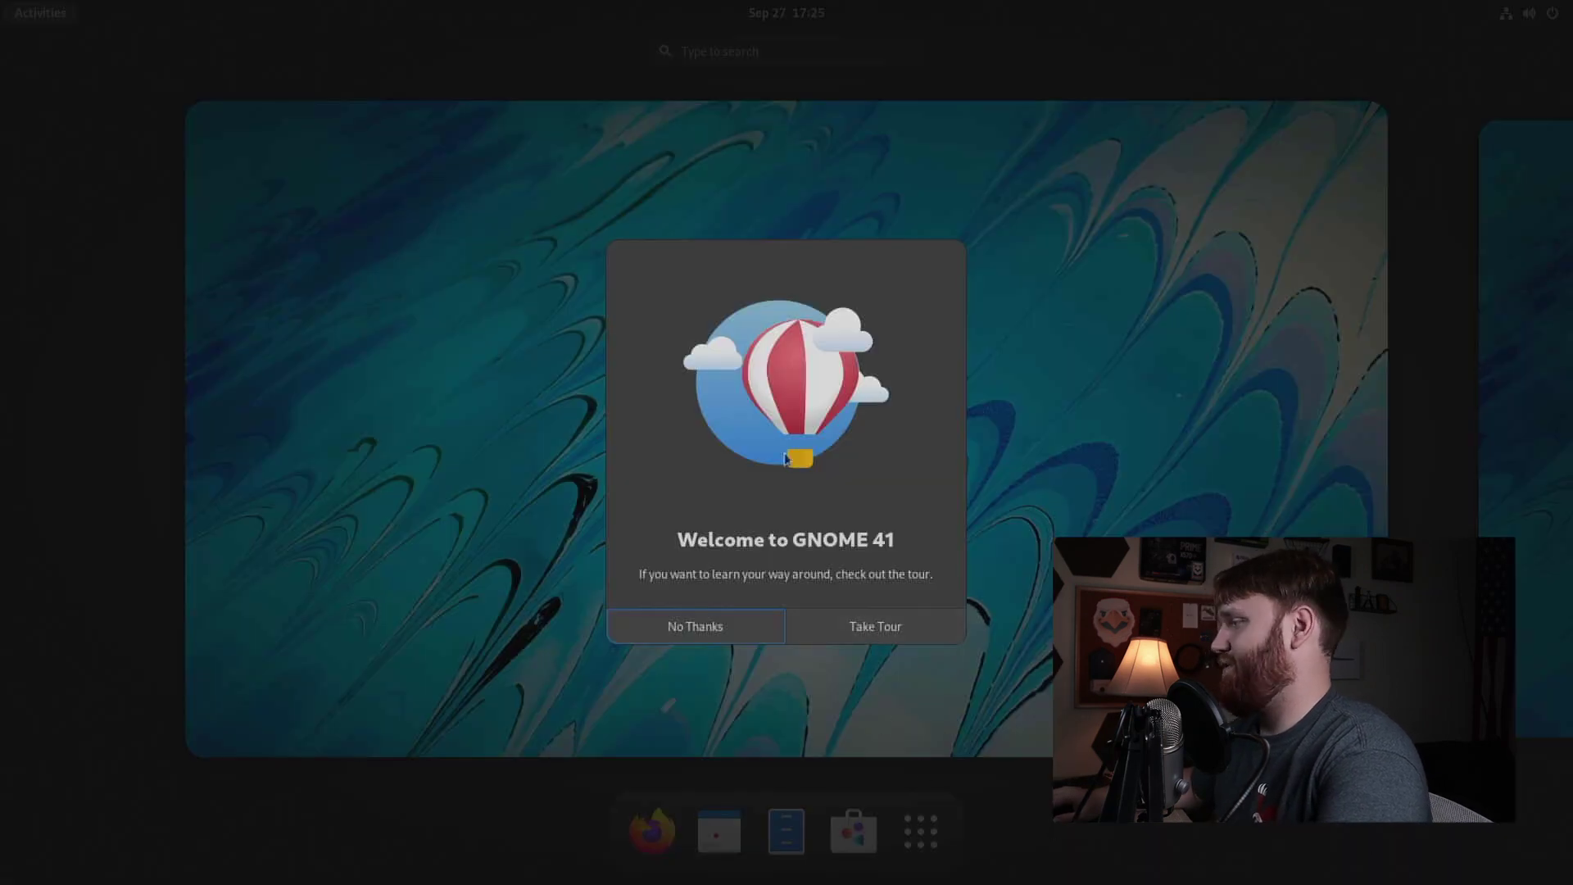
Take the GNOME Tour and try the Super key overview tip.
{"action": "left_click", "coordinate": [852, 624]}
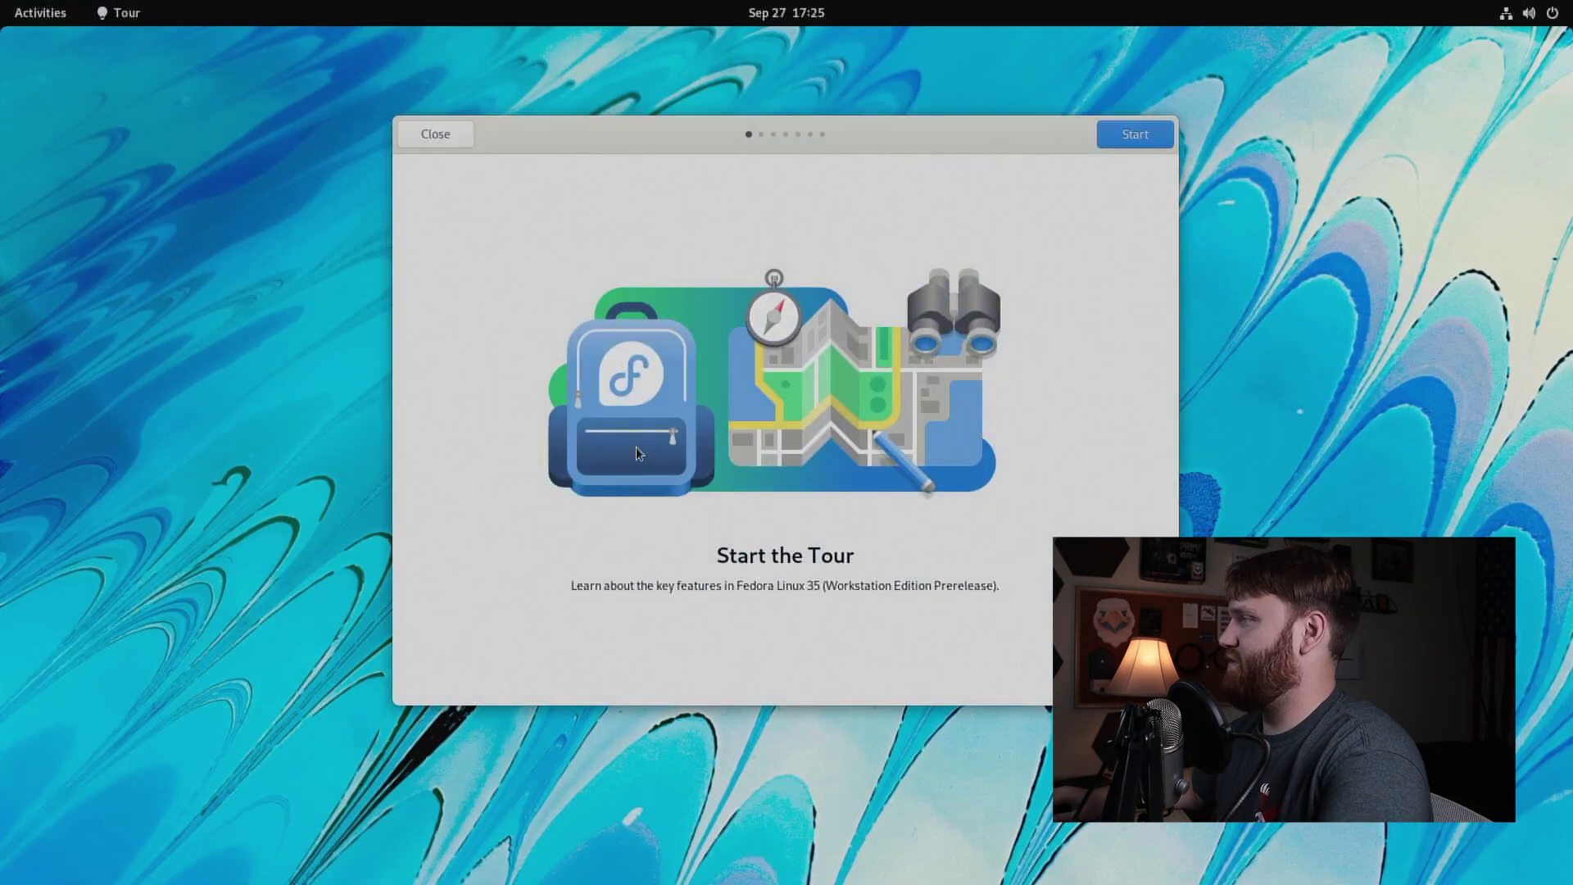
{"action": "left_click_drag", "start_coordinate": [852, 154], "coordinate": [586, 155]}
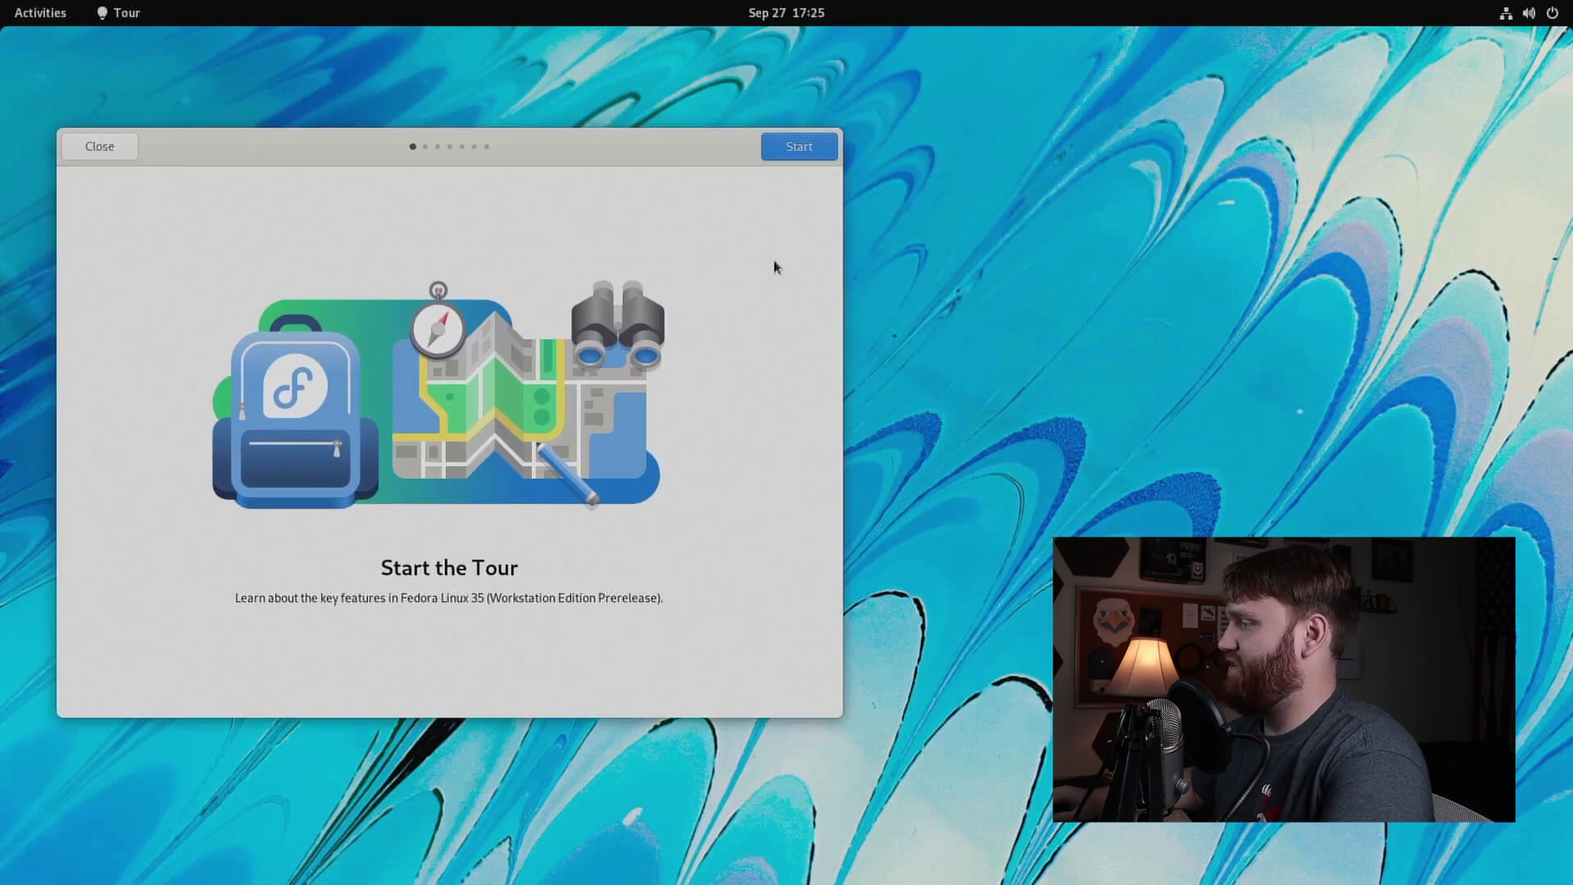
{"action": "left_click", "coordinate": [813, 151]}
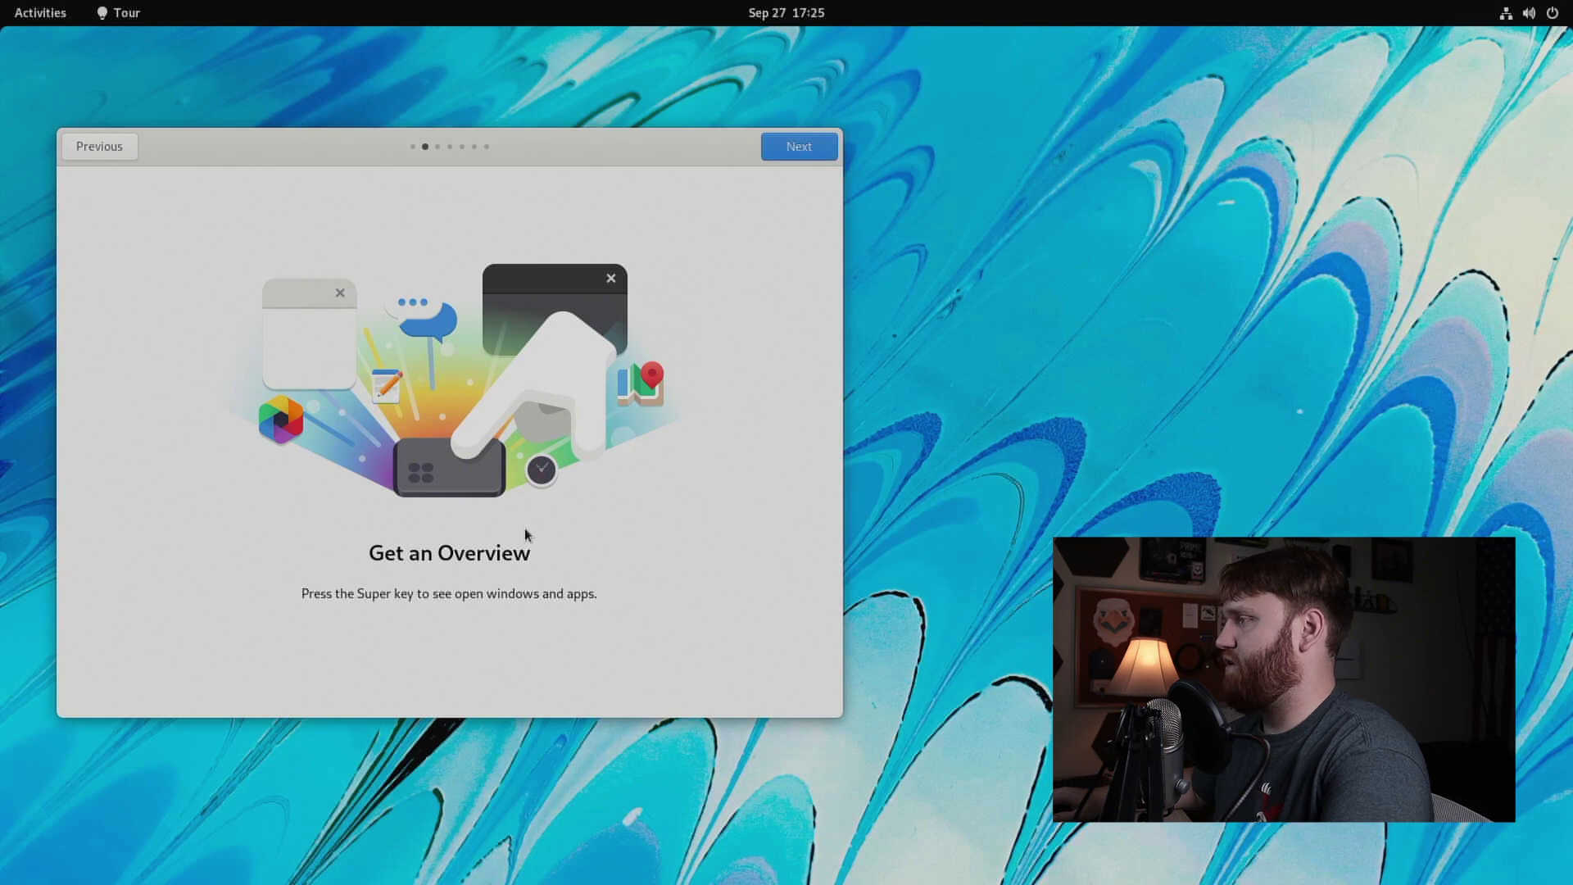
{"action": "key", "text": "super"}
{"action": "key", "text": "super"}
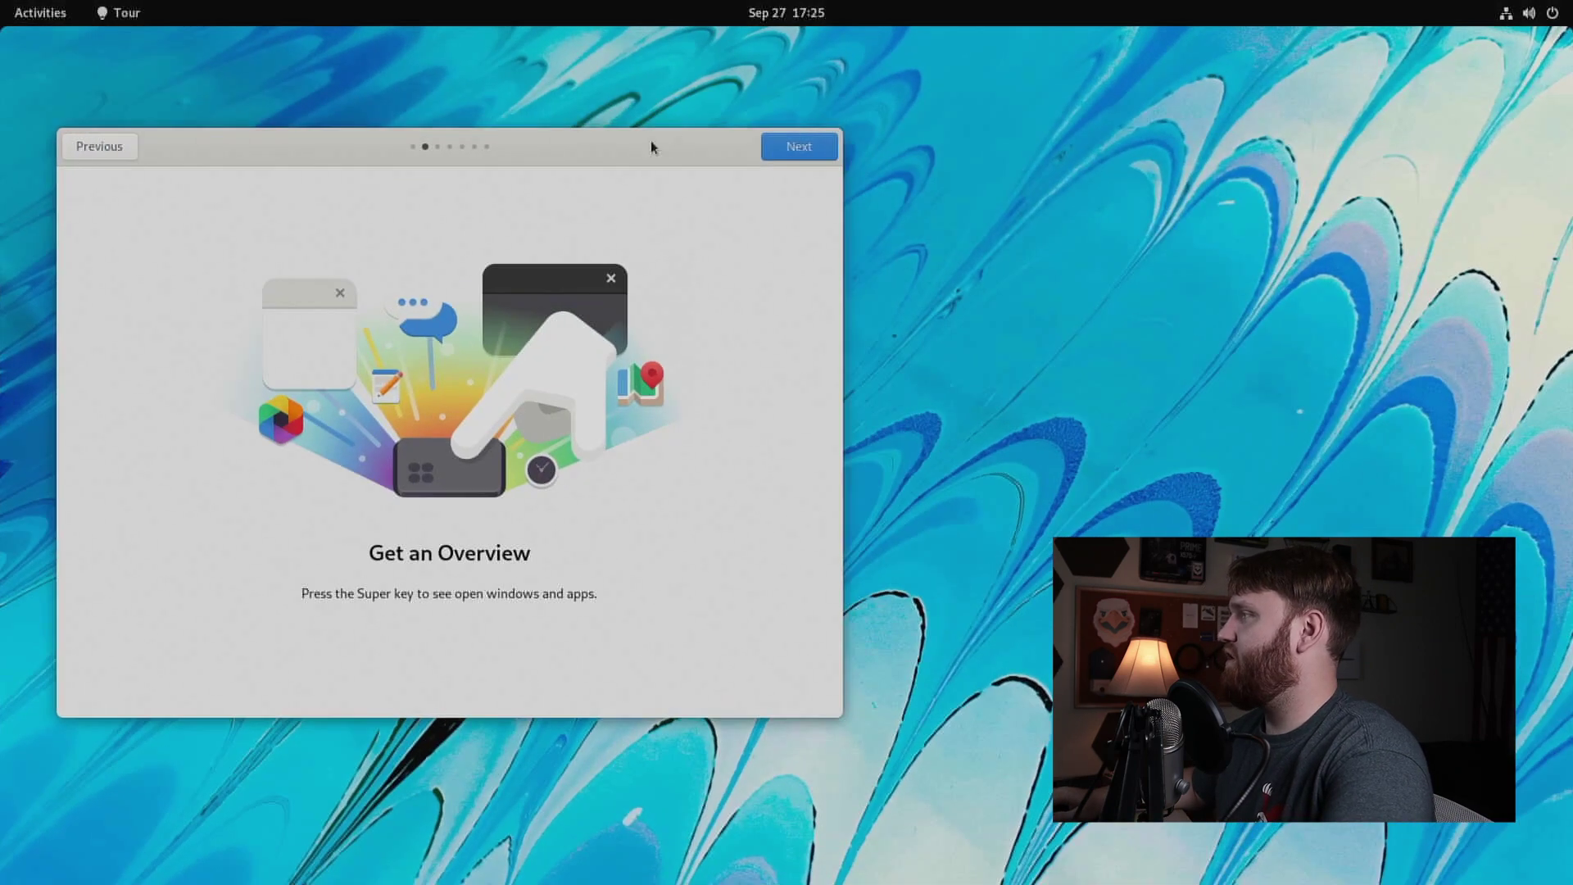
{"action": "left_click", "coordinate": [789, 147]}
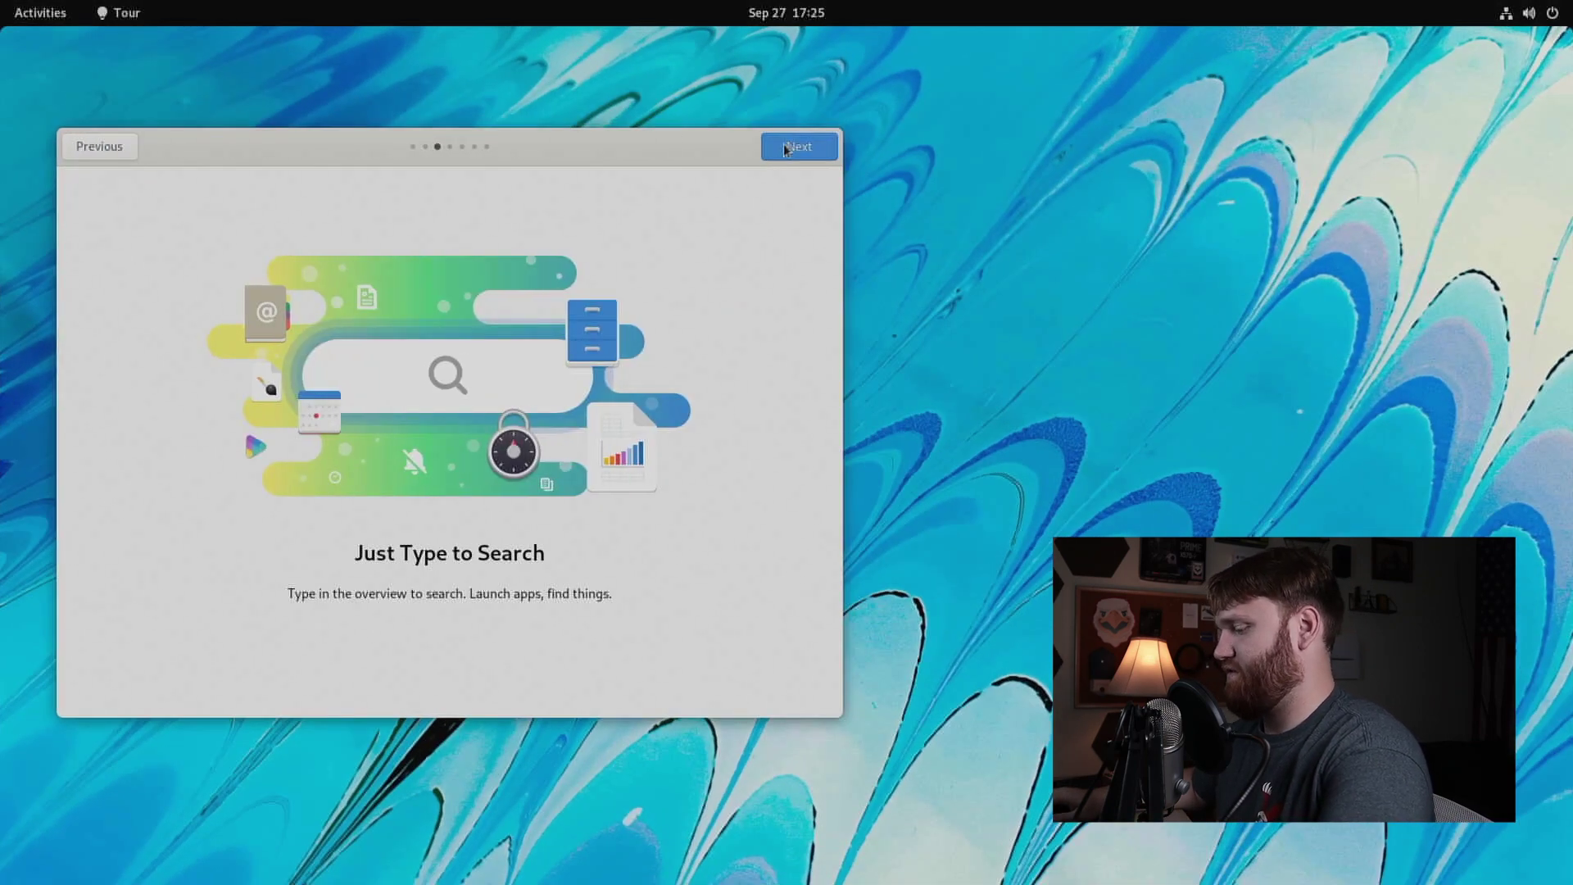
Try a search for 'sadwa', then page through the workspace and gesture pages and close the tour.
{"action": "key", "text": "super"}
{"action": "type", "text": "sadwa"}
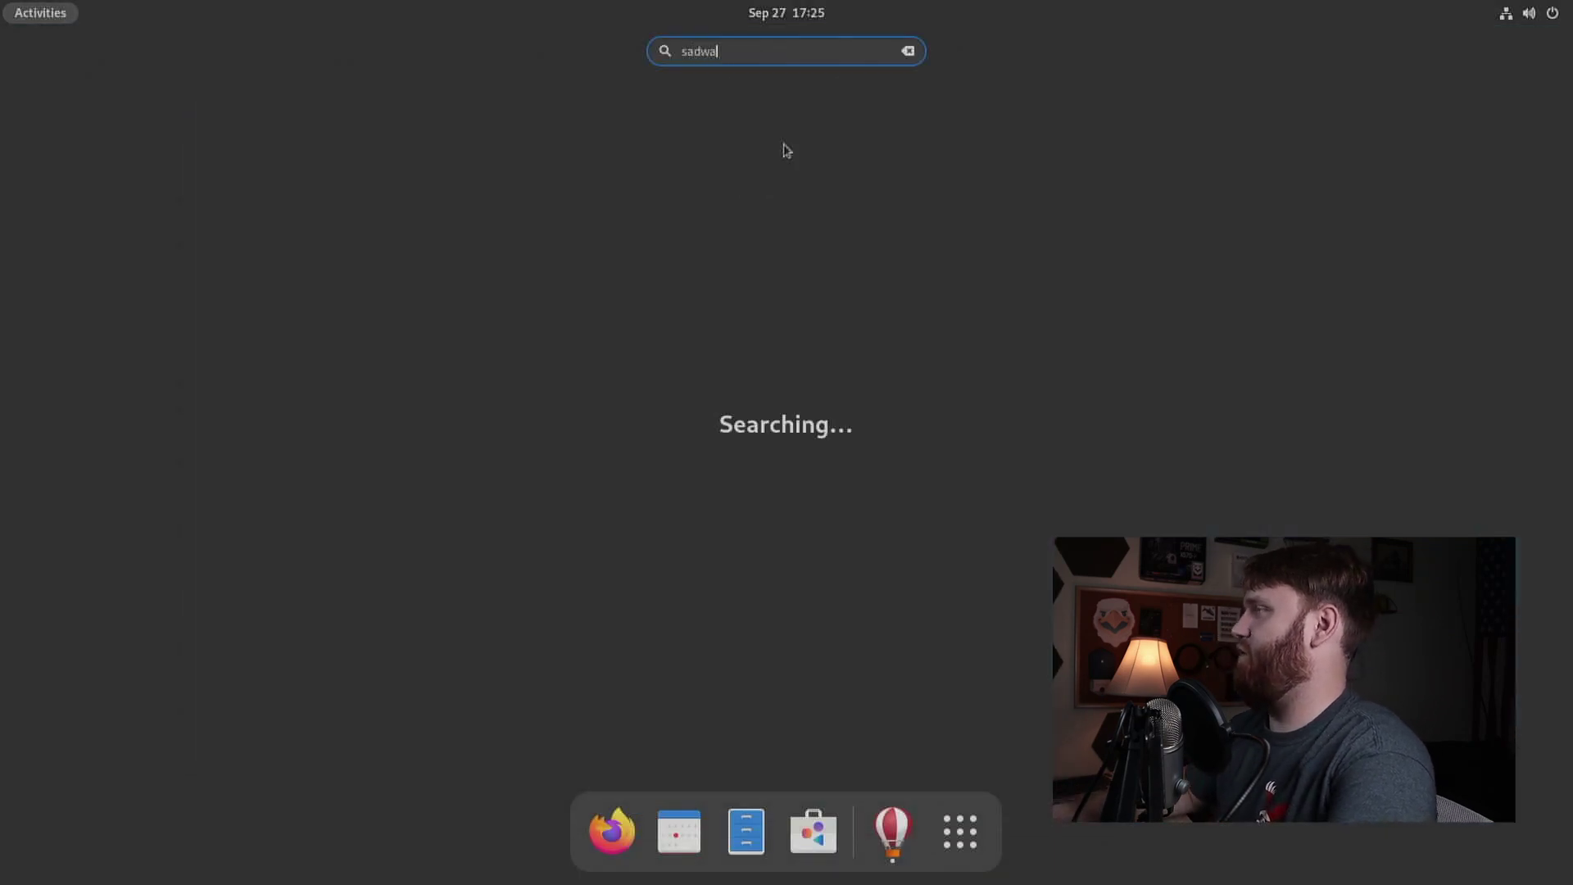
{"action": "key", "text": "Escape"}
{"action": "left_click", "coordinate": [784, 150]}
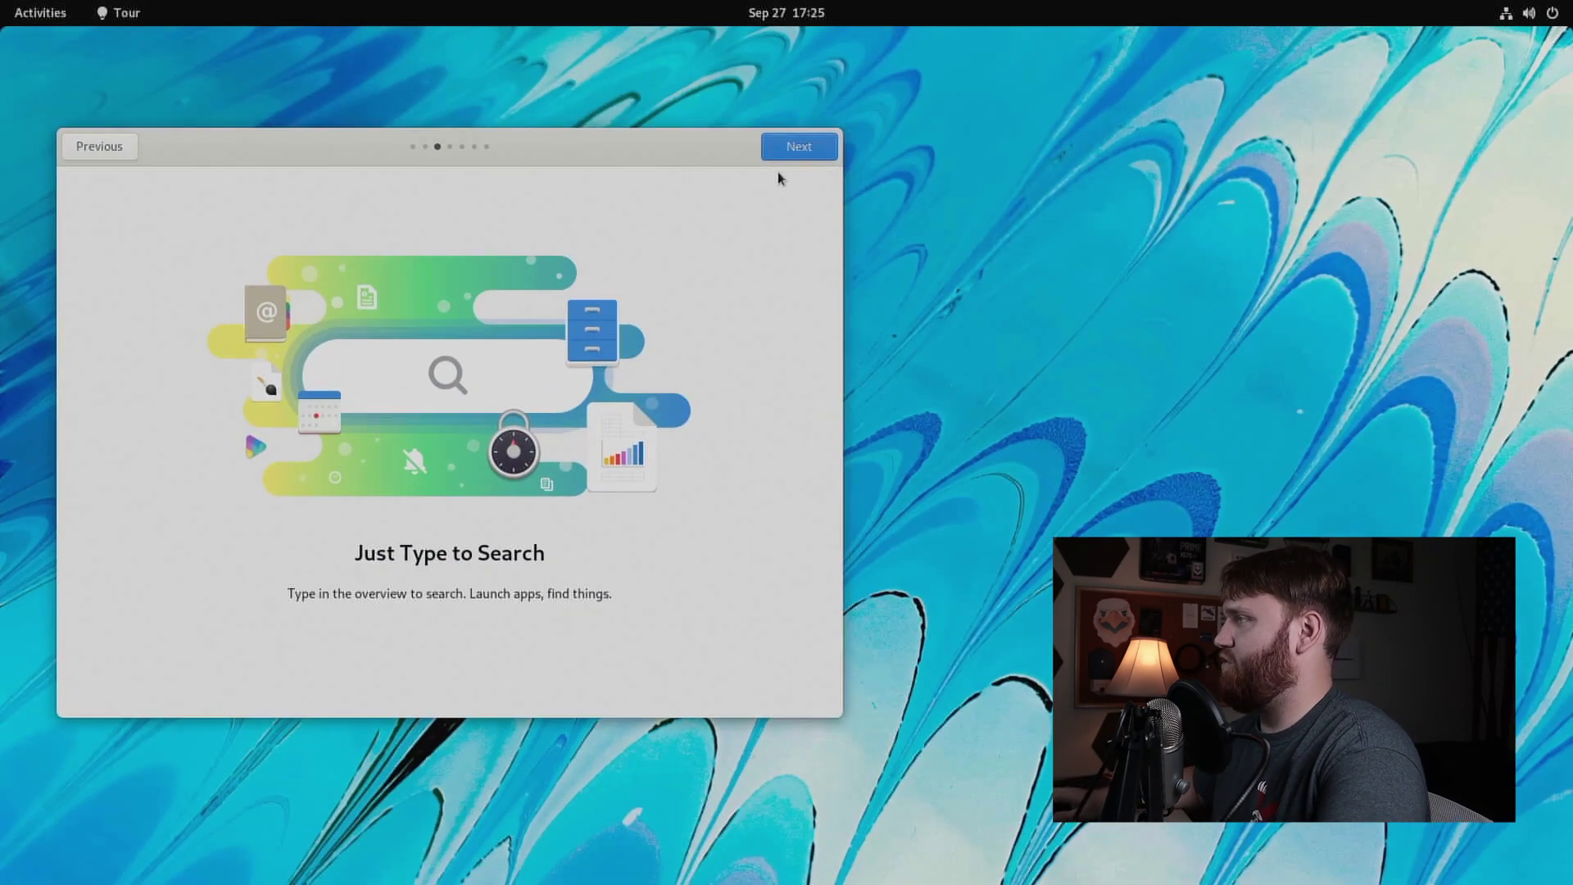
{"action": "left_click", "coordinate": [797, 149]}
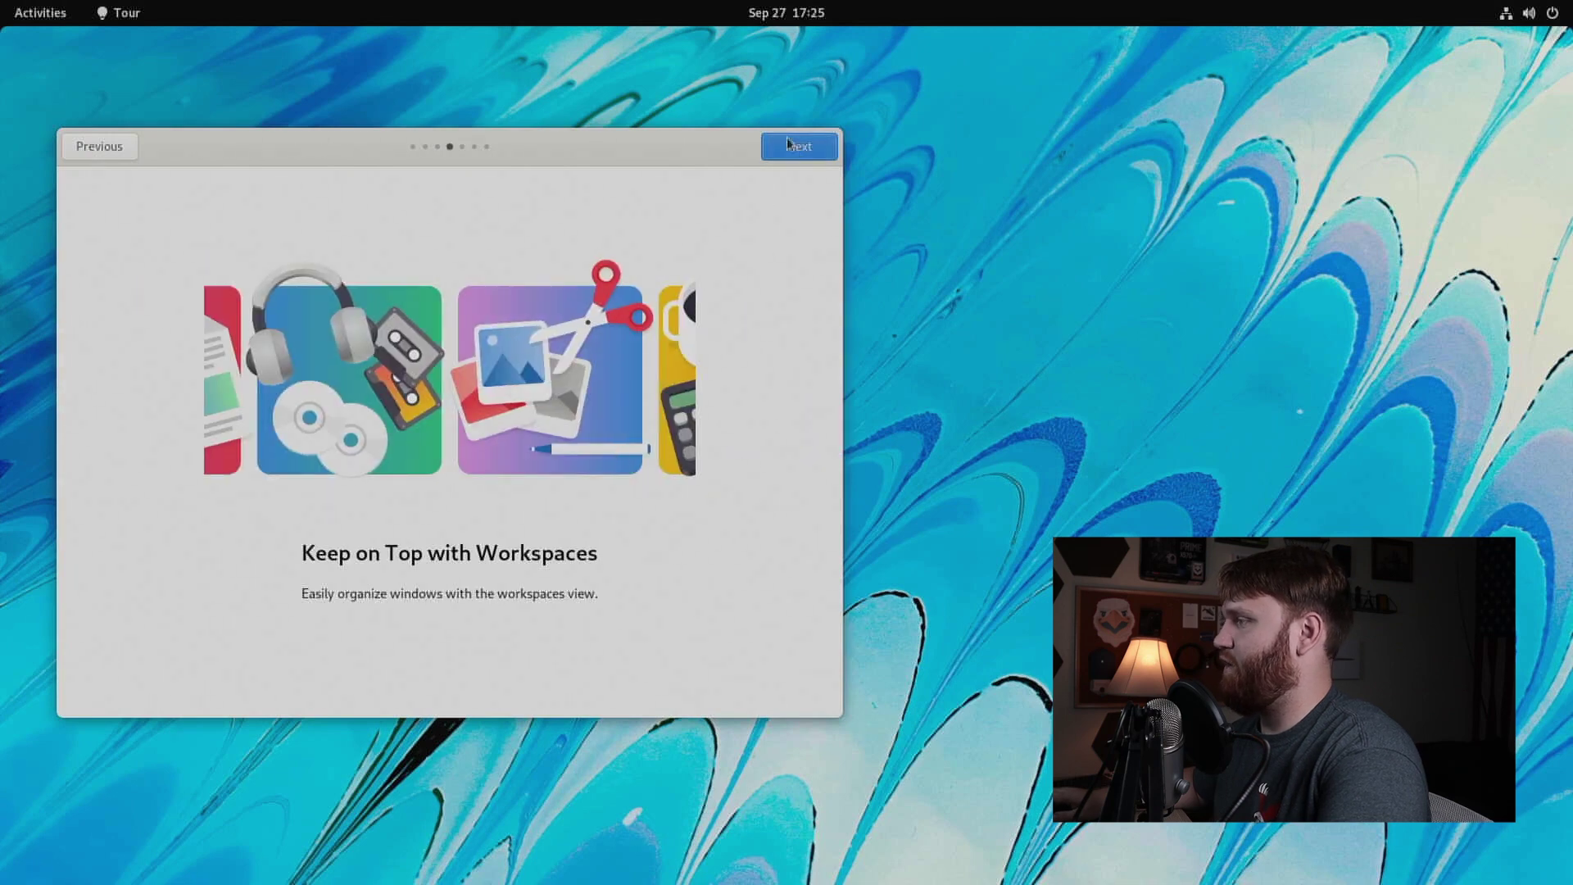
{"action": "left_click", "coordinate": [805, 145]}
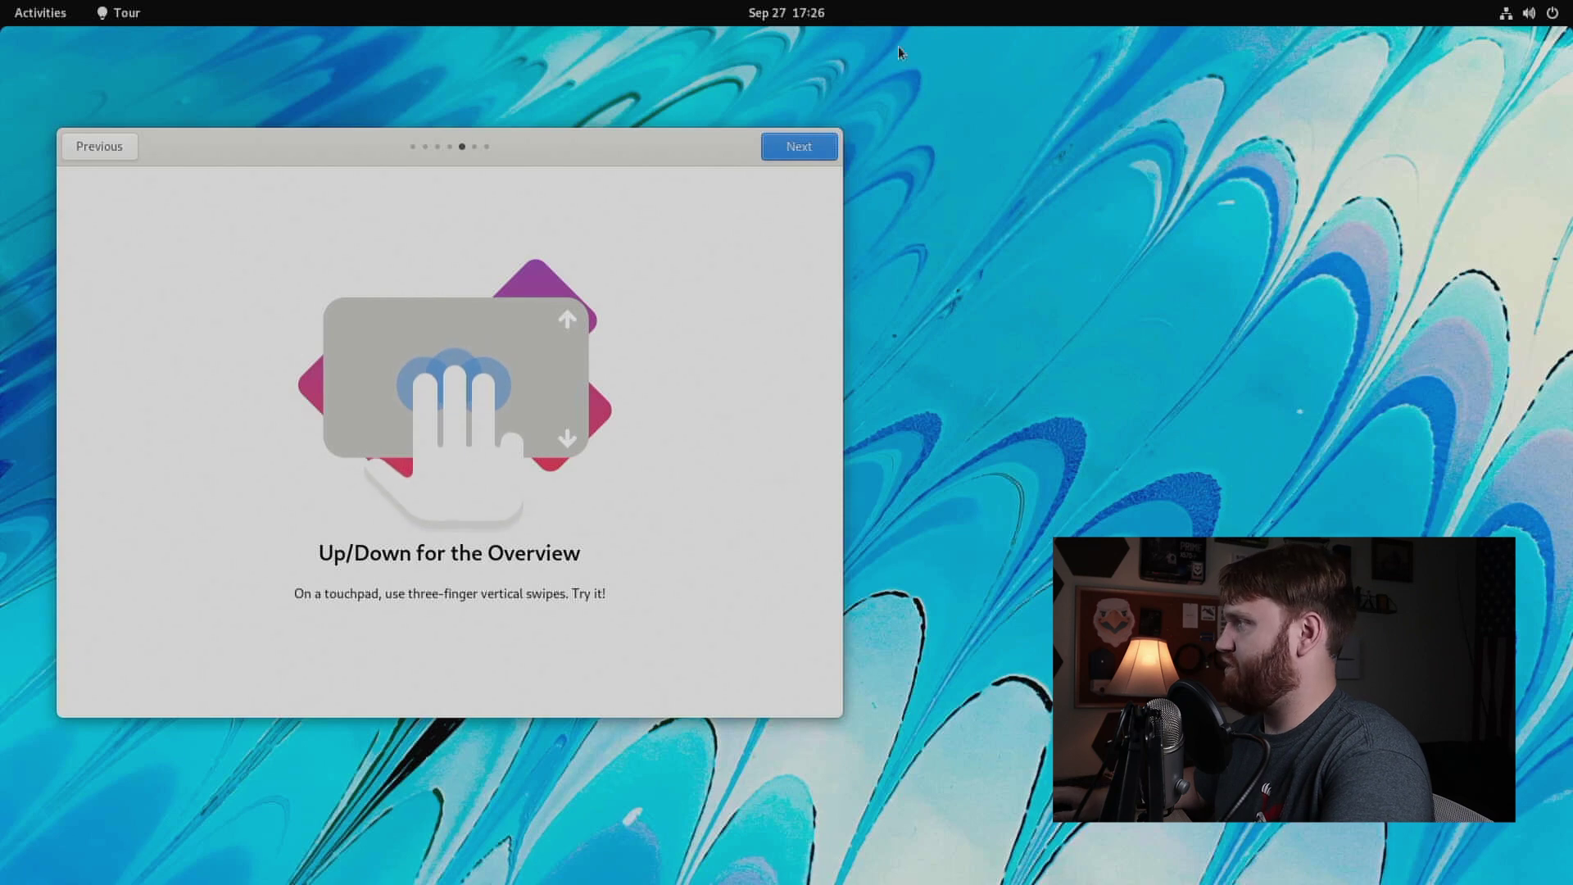
{"action": "left_click", "coordinate": [784, 150]}
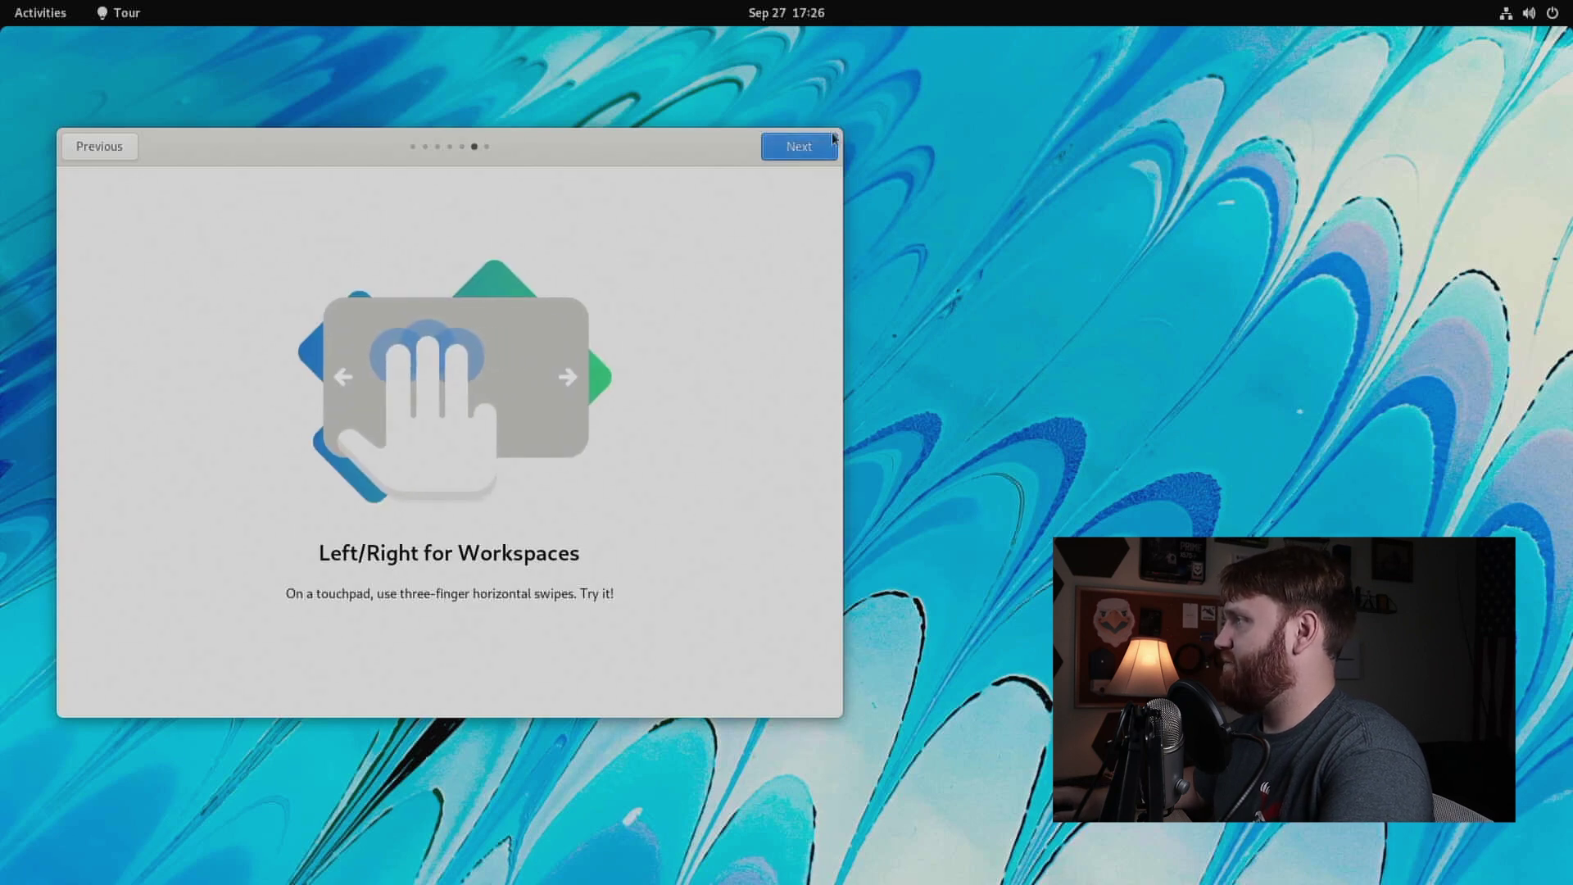
{"action": "left_click", "coordinate": [810, 152]}
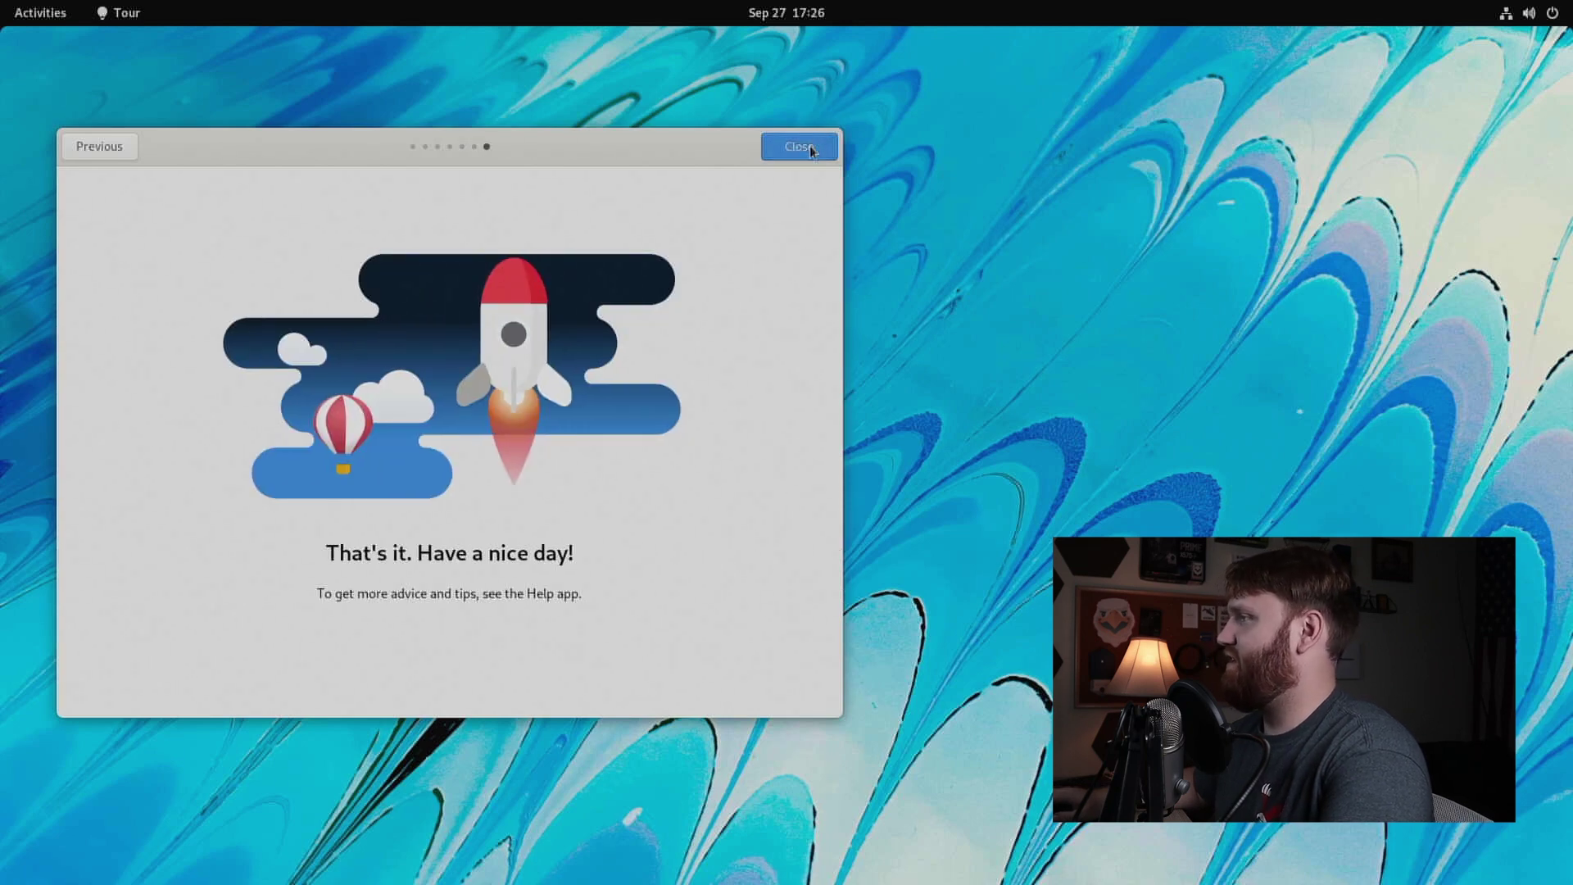
{"action": "left_click", "coordinate": [811, 150]}
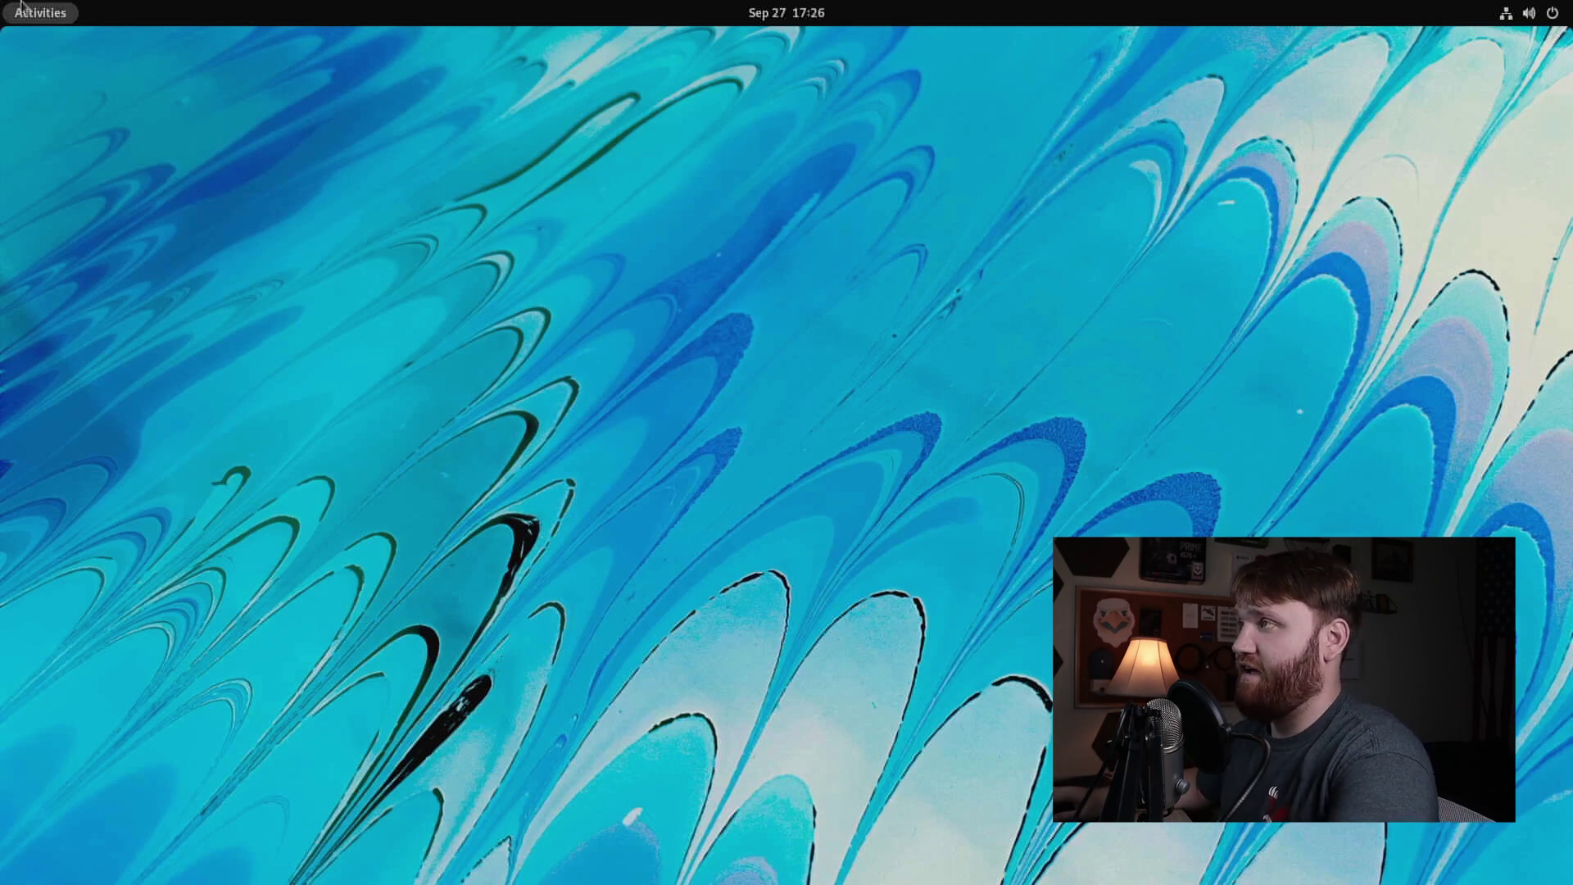
Launch GNOME Software from the dash, get past its welcome screen, and narrow the window.
{"action": "left_click", "coordinate": [45, 10]}
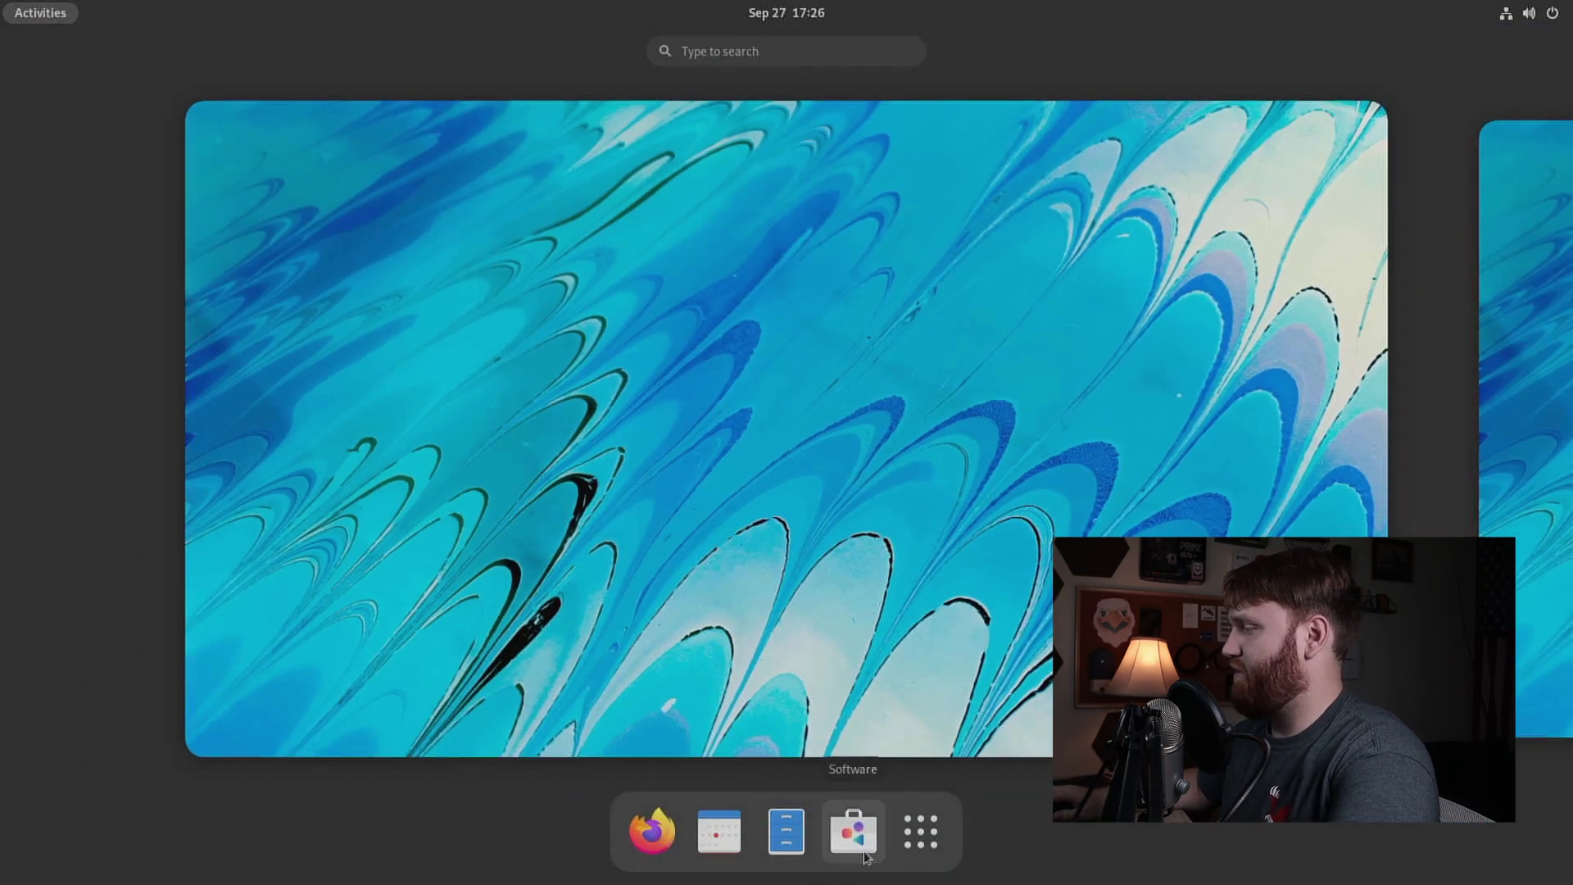
{"action": "left_click", "coordinate": [852, 832]}
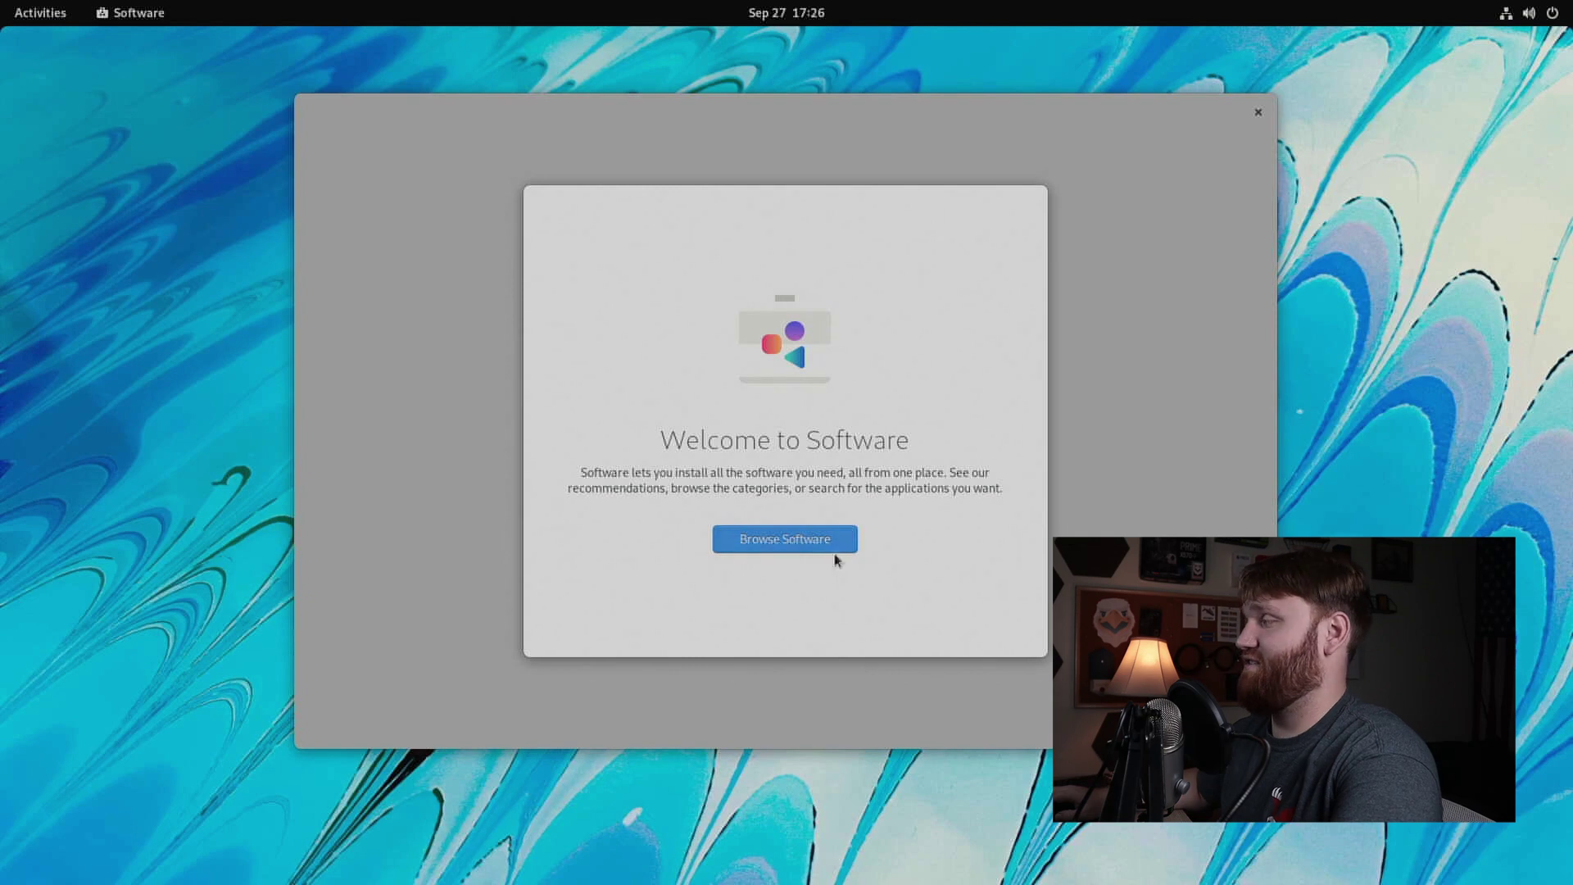
{"action": "left_click", "coordinate": [793, 538]}
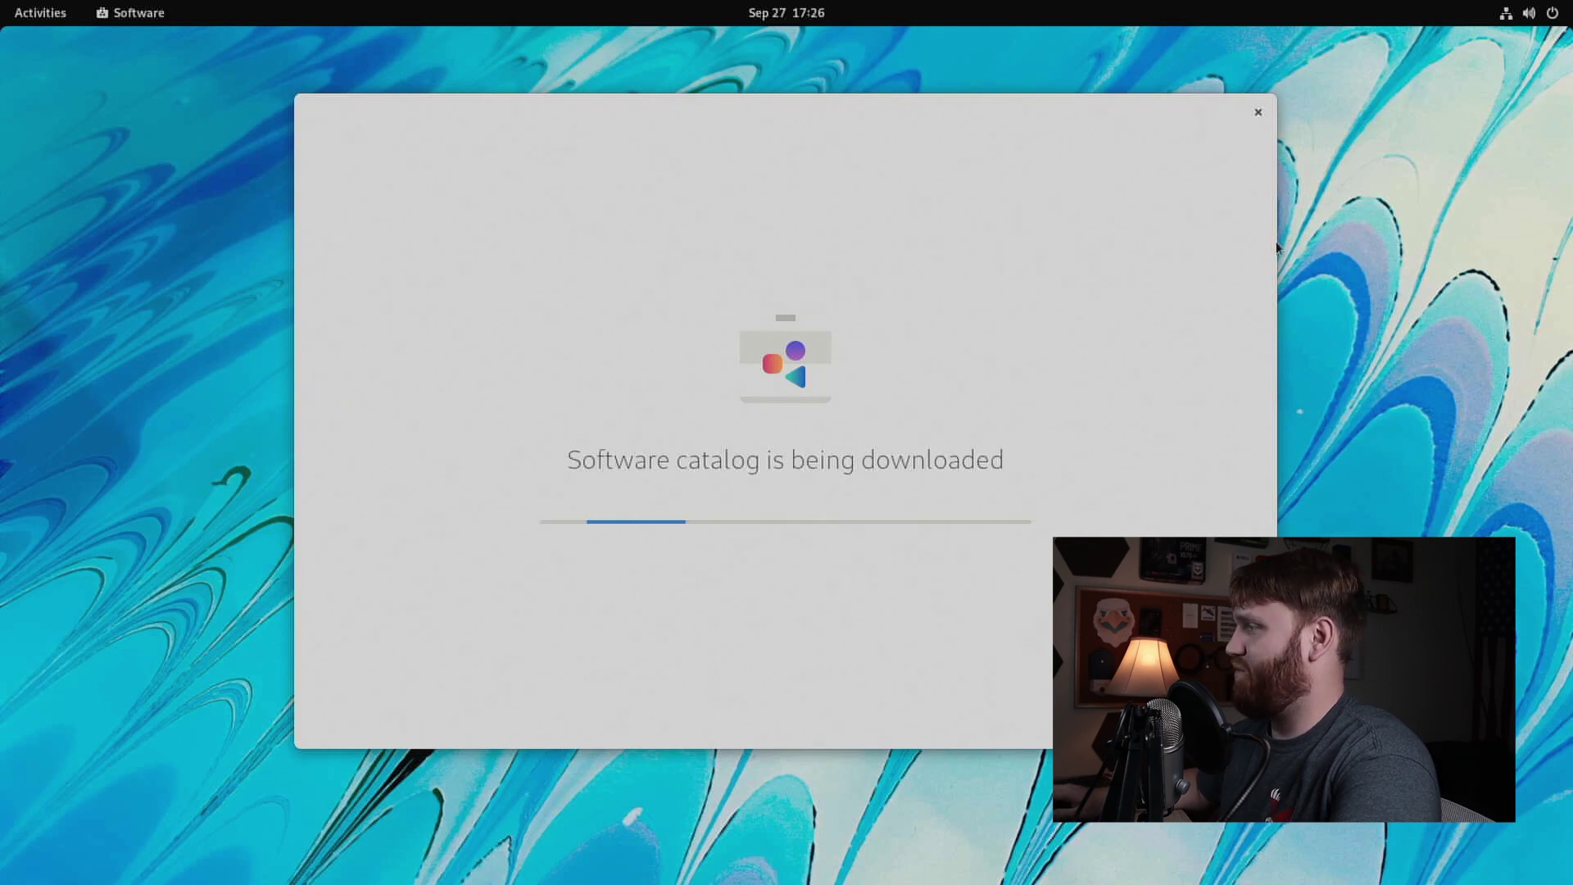
{"action": "left_click_drag", "start_coordinate": [1271, 242], "coordinate": [1083, 239]}
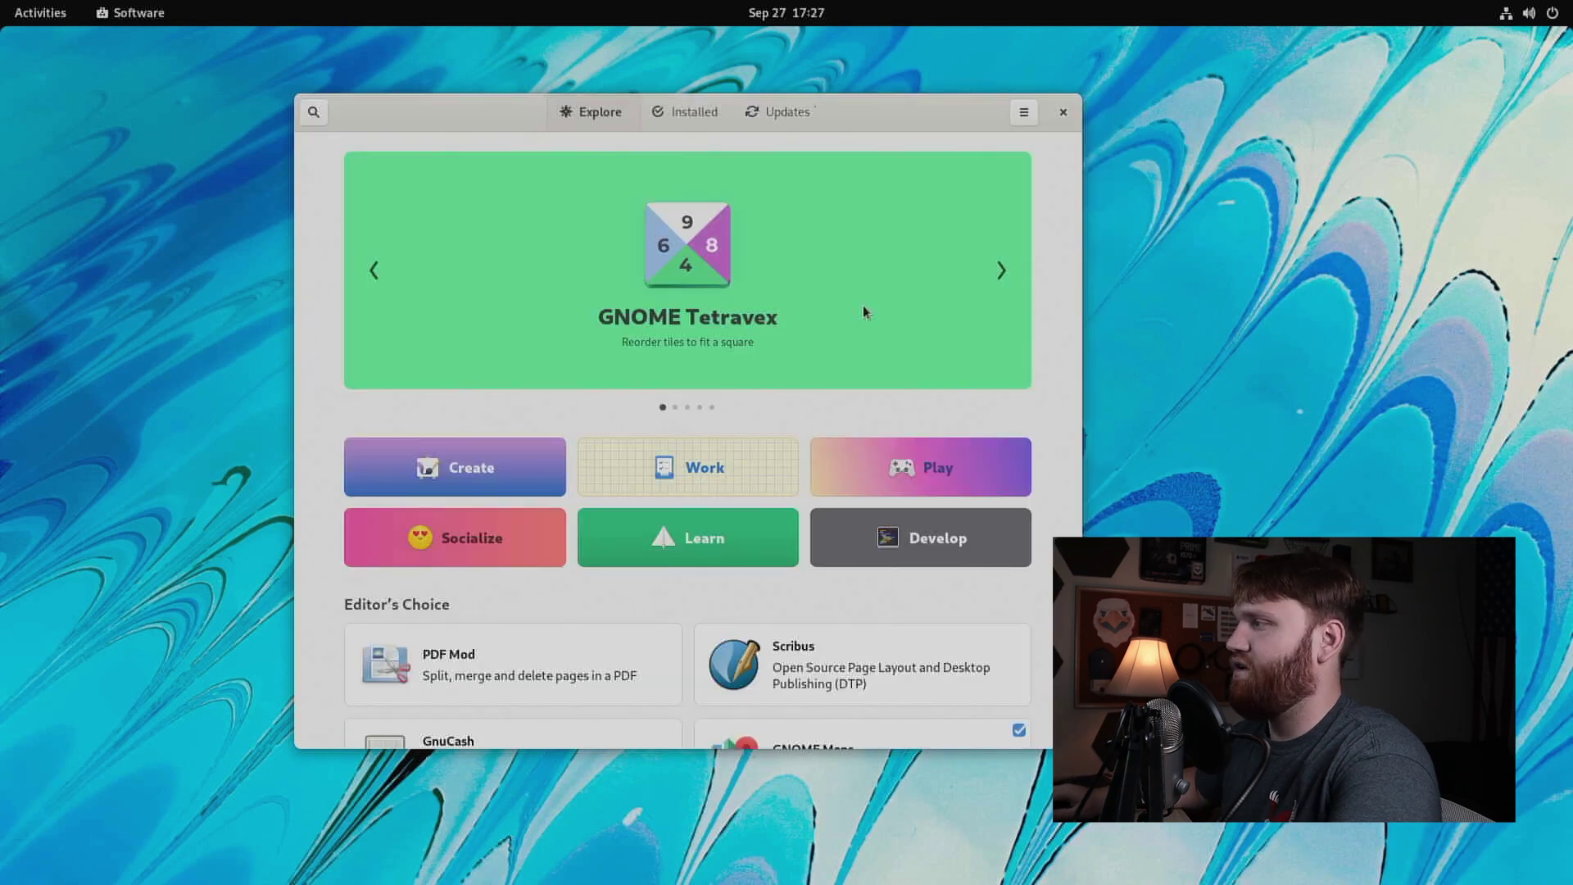
Move the window left and cycle the featured banner through Password Safe back to GNOME Tetravex.
{"action": "left_click_drag", "start_coordinate": [919, 112], "coordinate": [700, 95]}
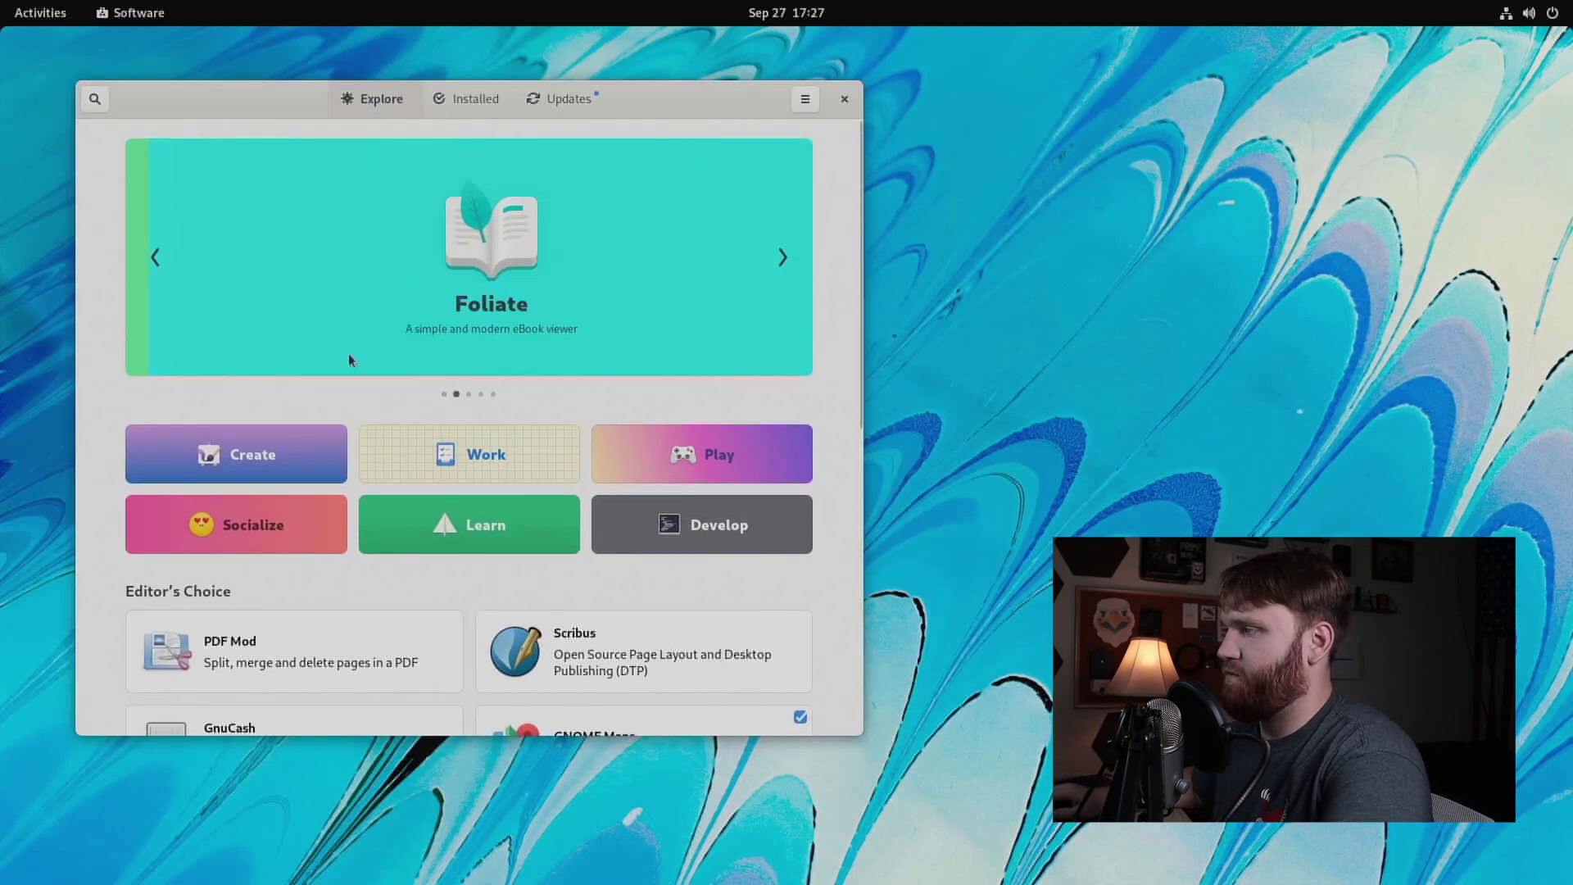
{"action": "scroll", "coordinate": [675, 423], "scroll_direction": "down", "scroll_amount": 3}
{"action": "scroll", "coordinate": [676, 423], "scroll_direction": "up", "scroll_amount": 3}
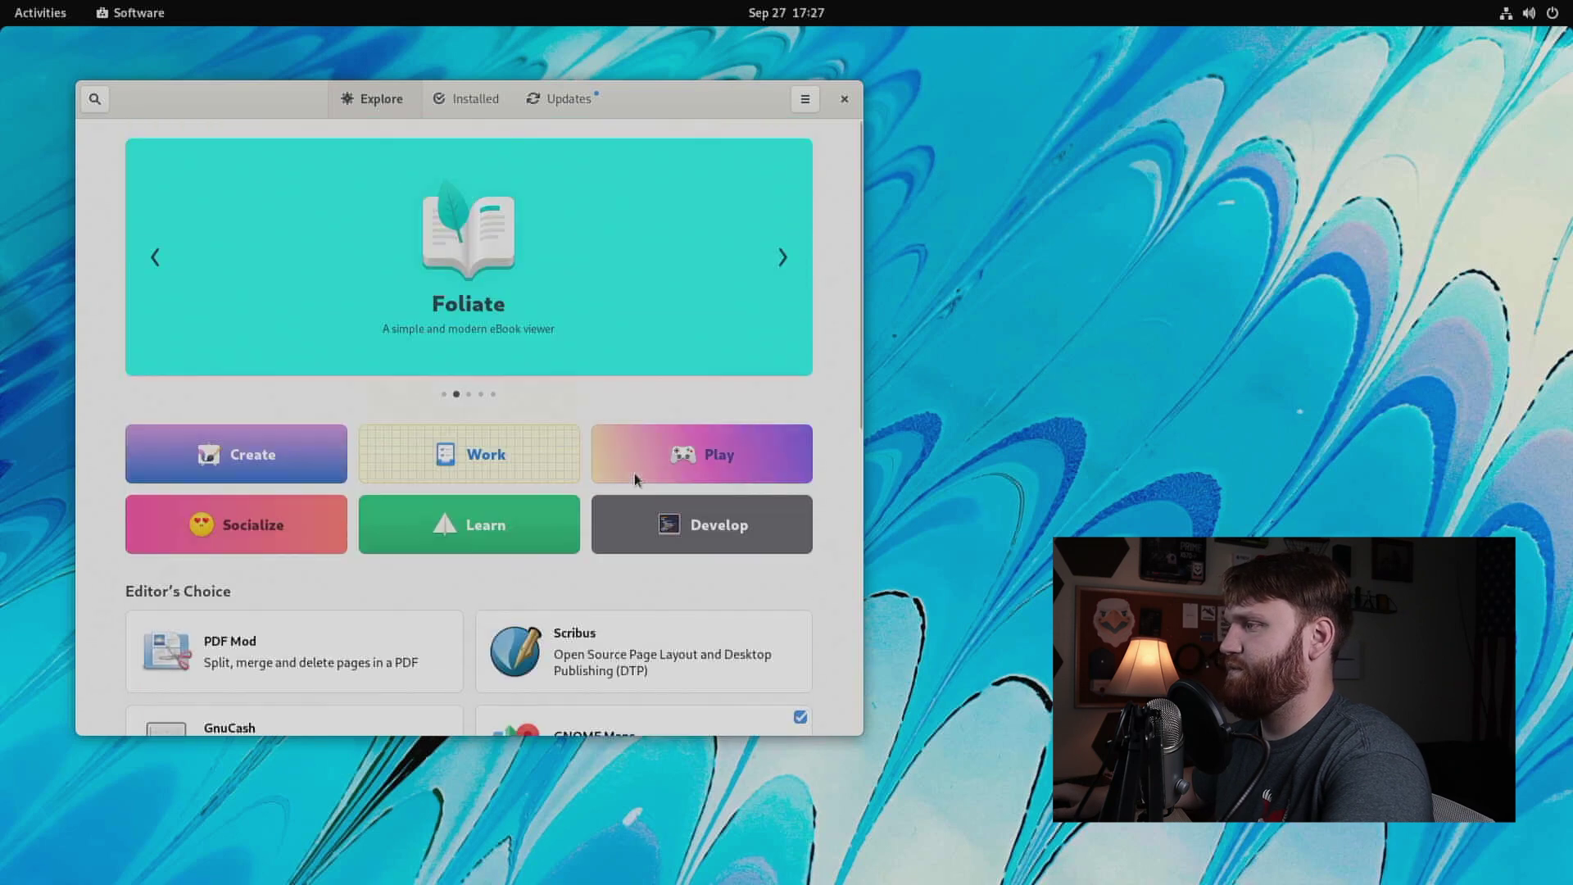
{"action": "left_click", "coordinate": [781, 257]}
{"action": "left_click", "coordinate": [780, 258]}
{"action": "left_click", "coordinate": [783, 259]}
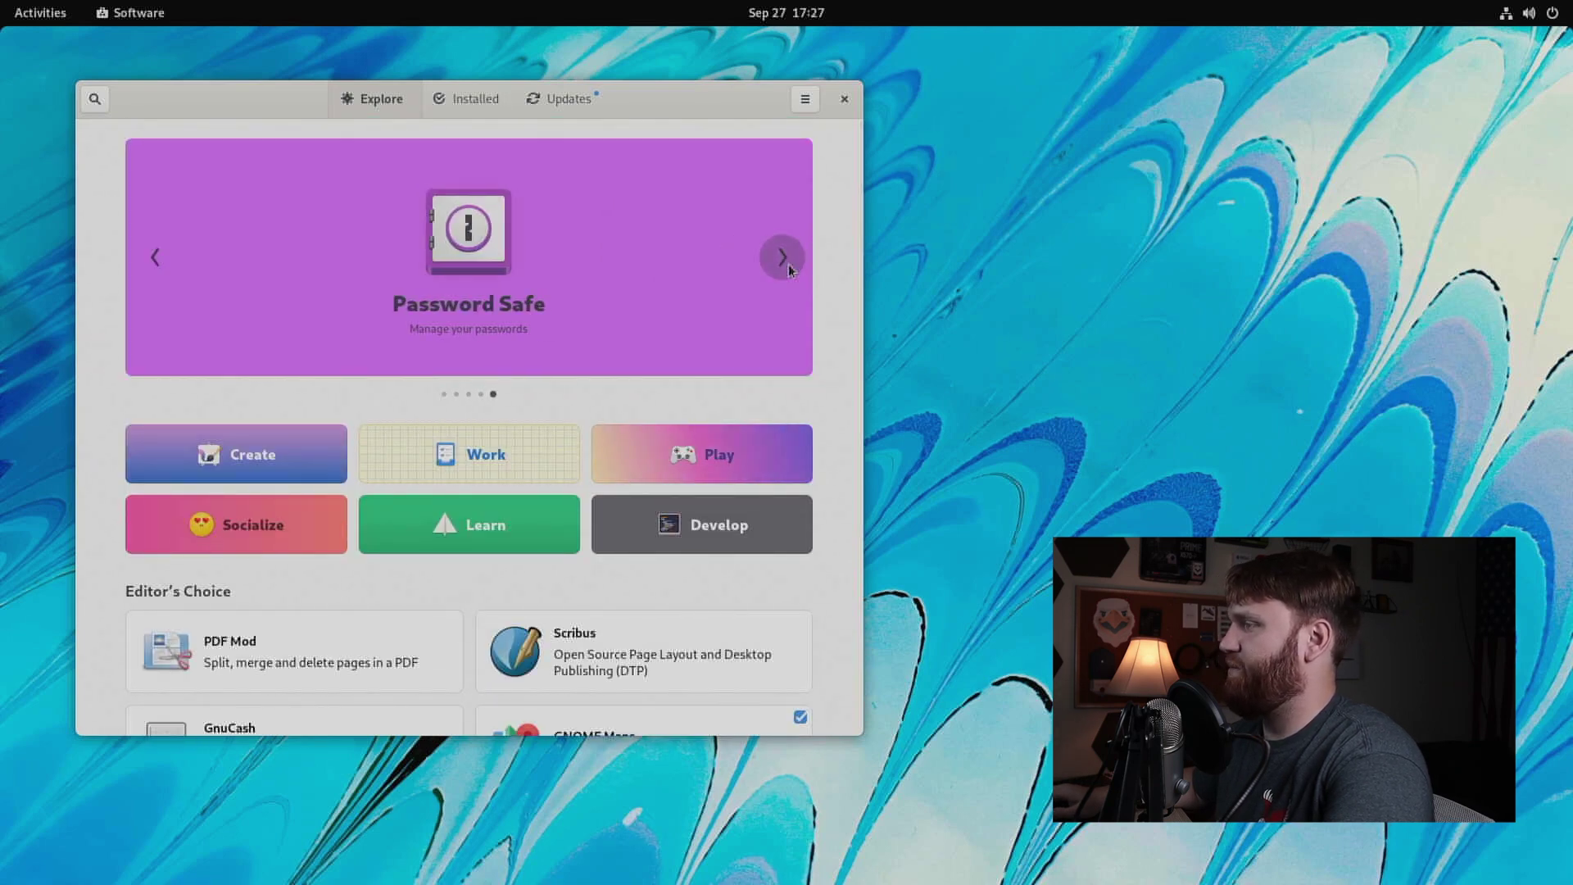
{"action": "left_click", "coordinate": [780, 257]}
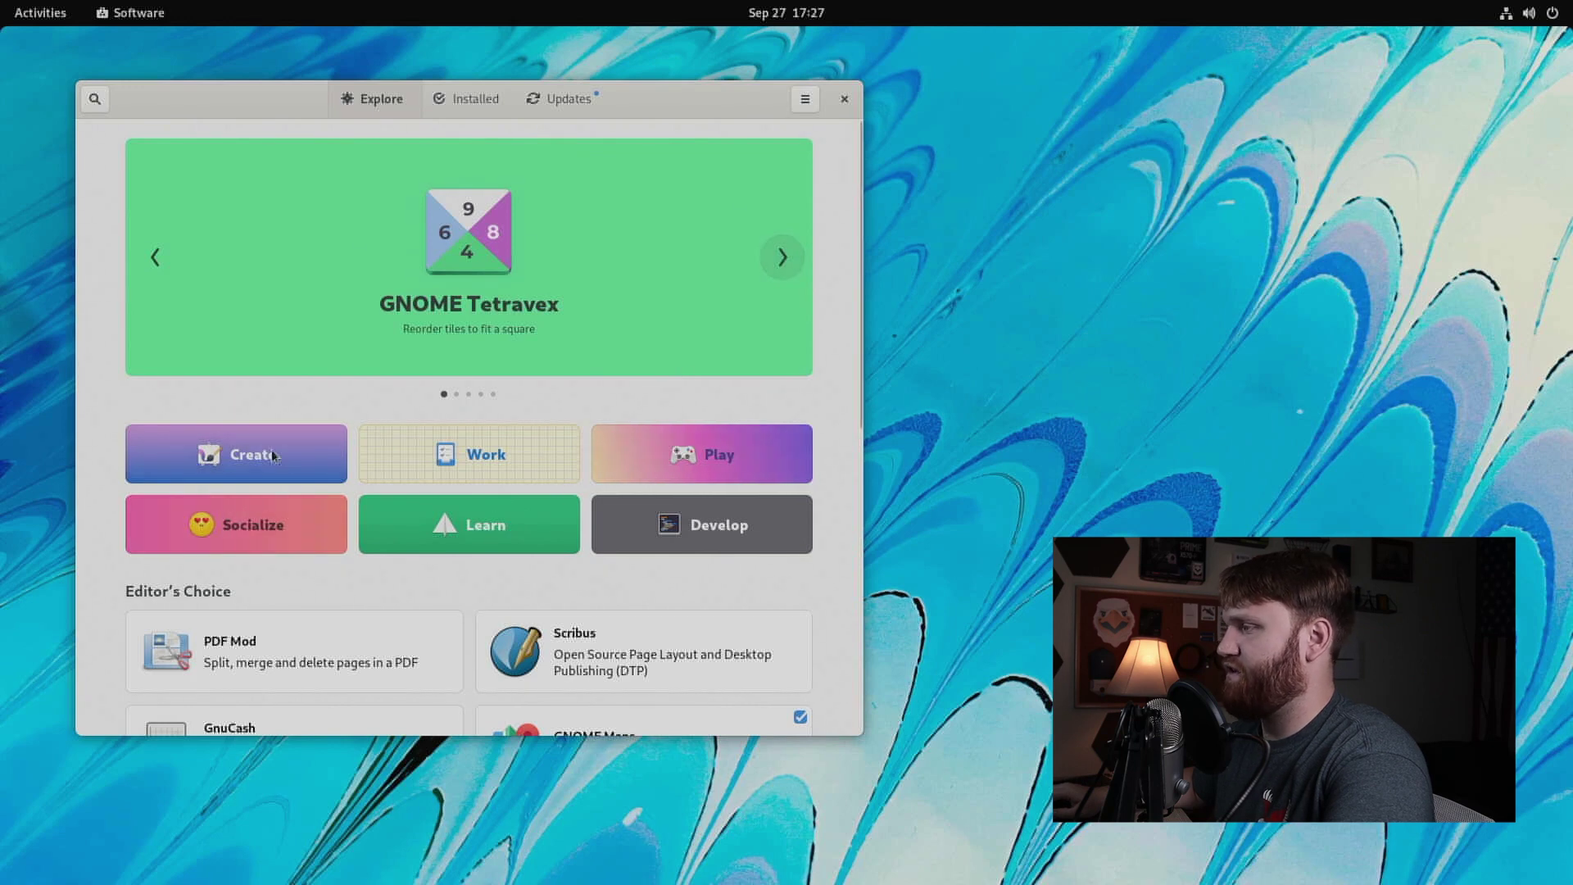
Scroll through Editor's Choice and Other Categories, then open the Transmission app page.
{"action": "scroll", "coordinate": [292, 450], "scroll_direction": "down", "scroll_amount": 2}
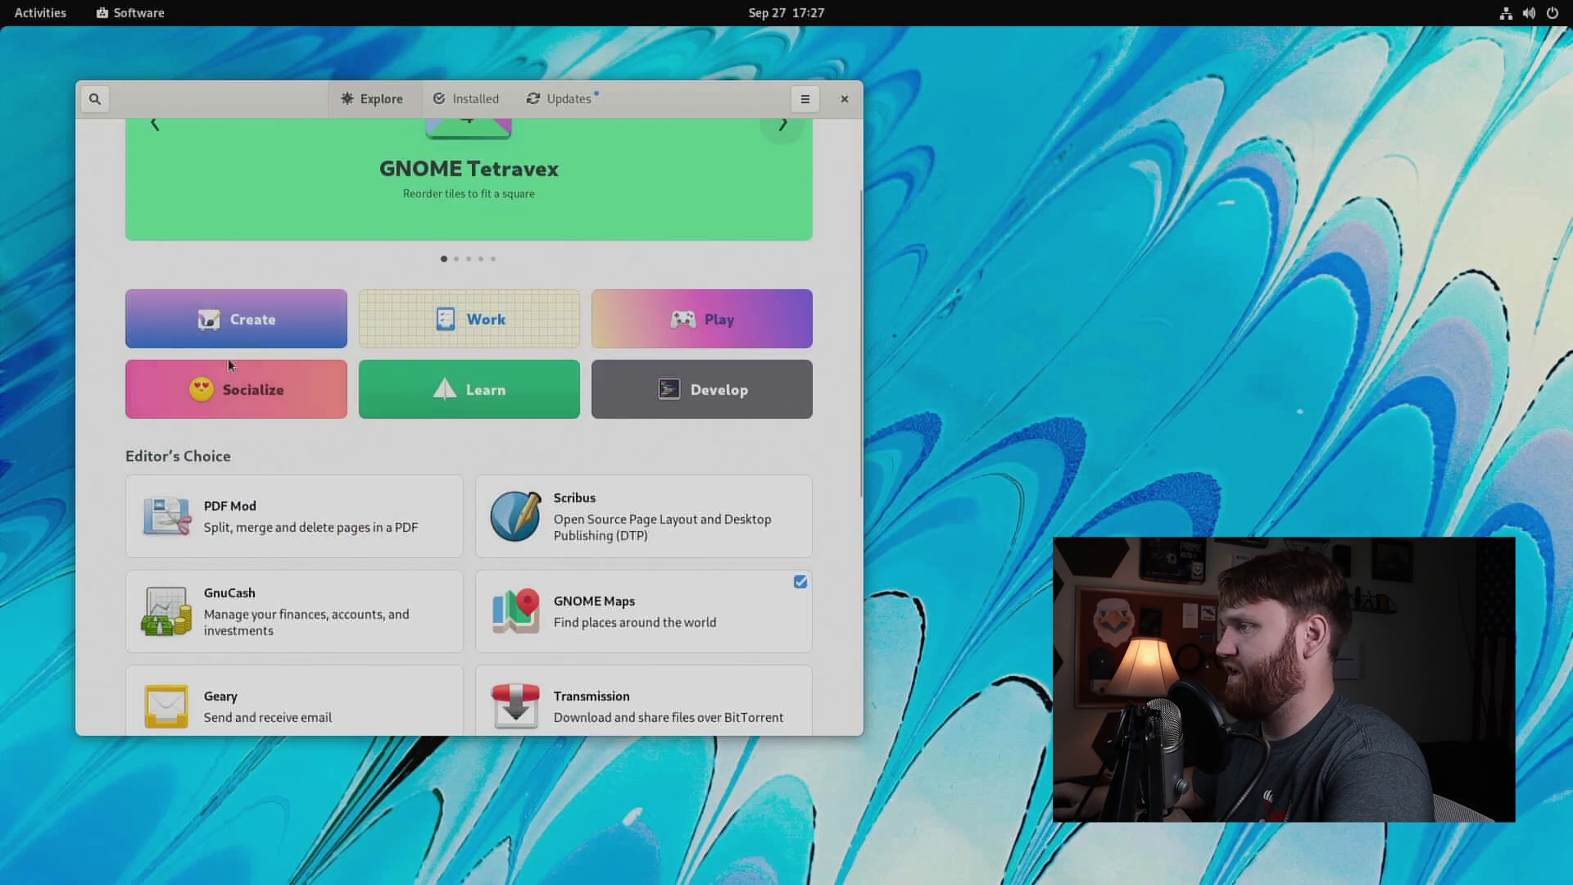
{"action": "scroll", "coordinate": [287, 519], "scroll_direction": "down", "scroll_amount": 3}
{"action": "scroll", "coordinate": [287, 518], "scroll_direction": "down", "scroll_amount": 3}
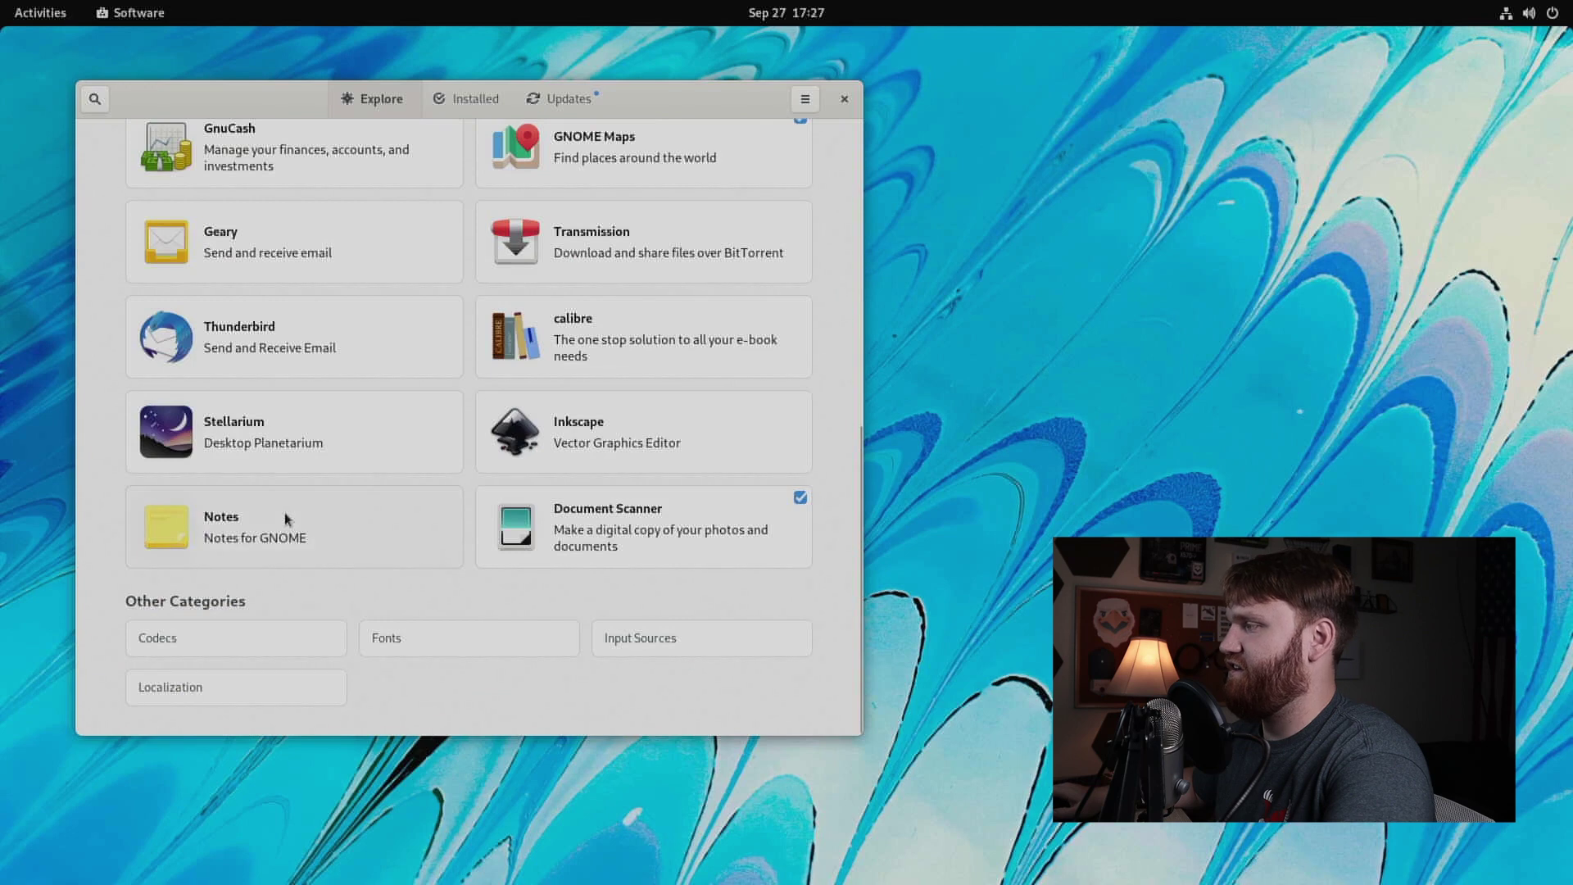
{"action": "scroll", "coordinate": [287, 518], "scroll_direction": "up", "scroll_amount": 5}
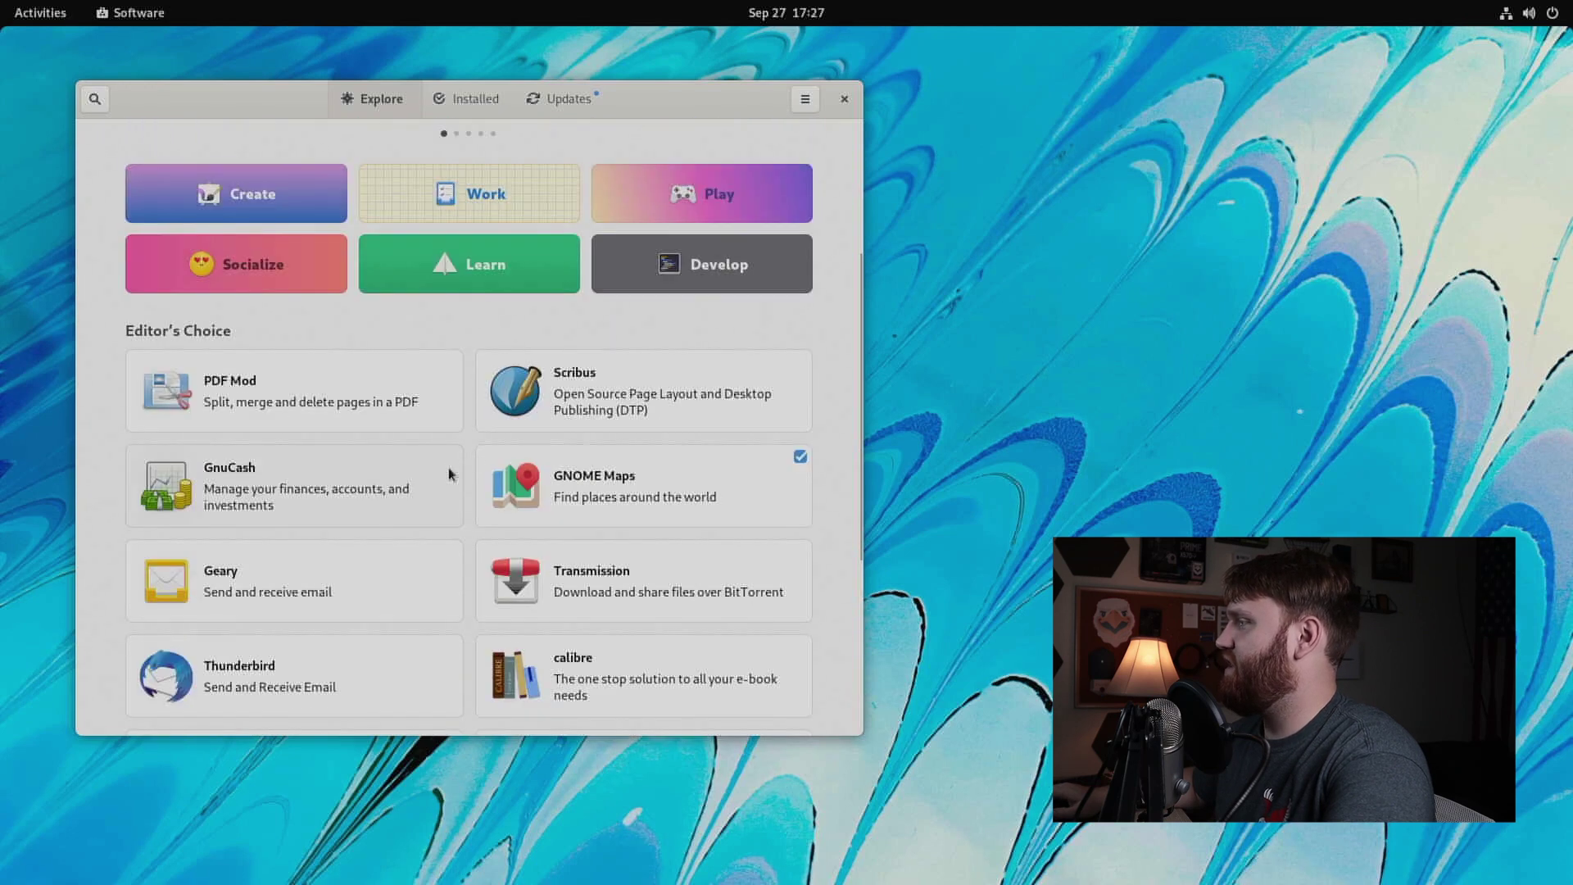
{"action": "scroll", "coordinate": [518, 423], "scroll_direction": "down", "scroll_amount": 1}
{"action": "scroll", "coordinate": [518, 423], "scroll_direction": "down", "scroll_amount": 2}
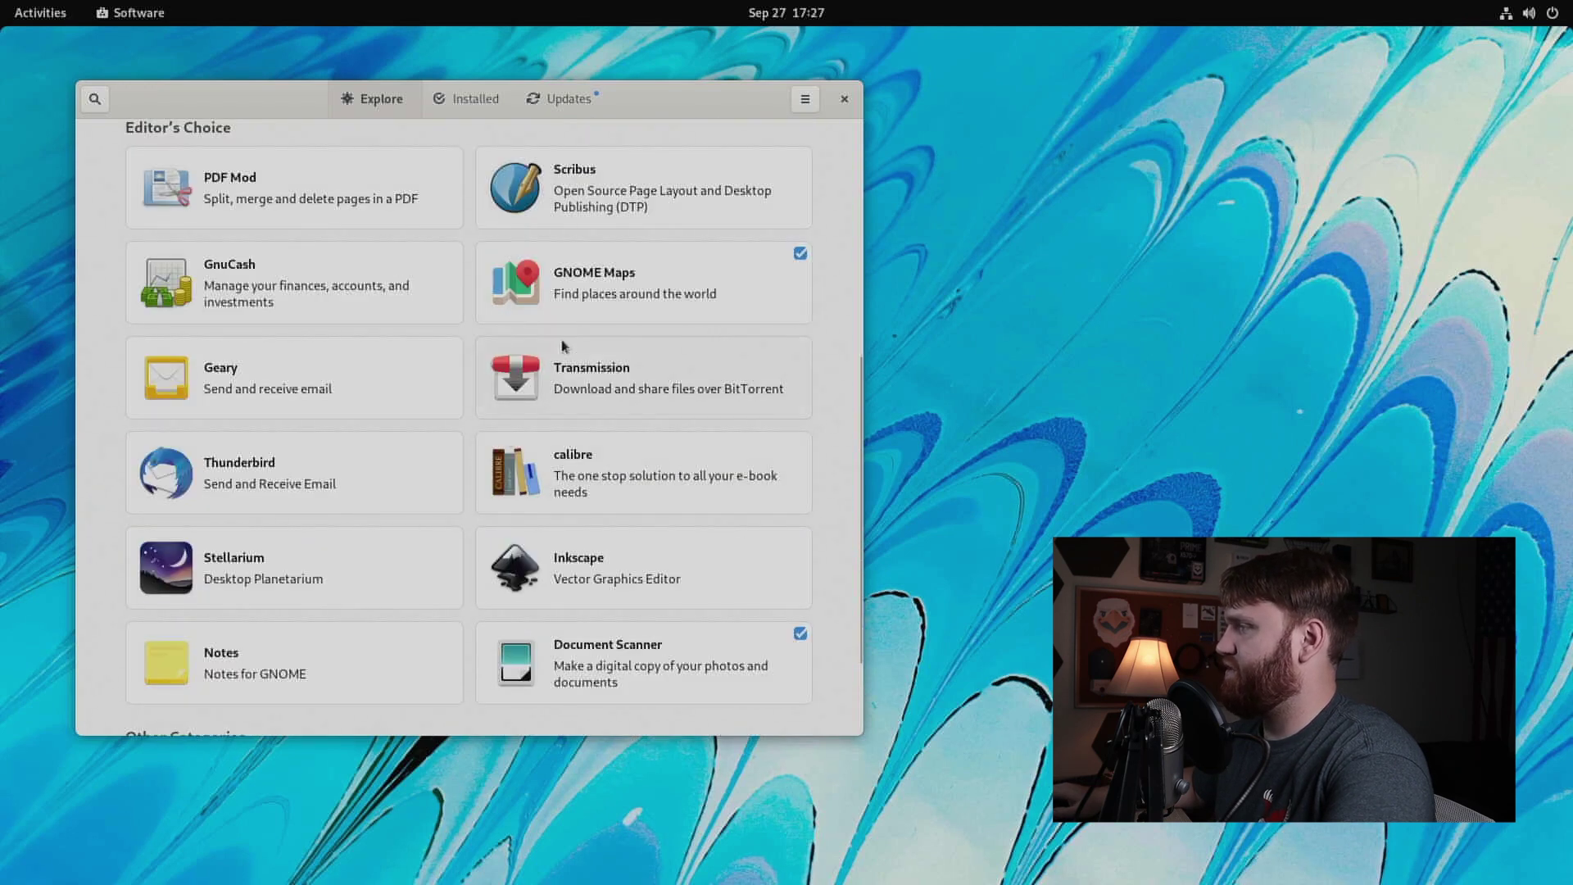
{"action": "left_click", "coordinate": [611, 379]}
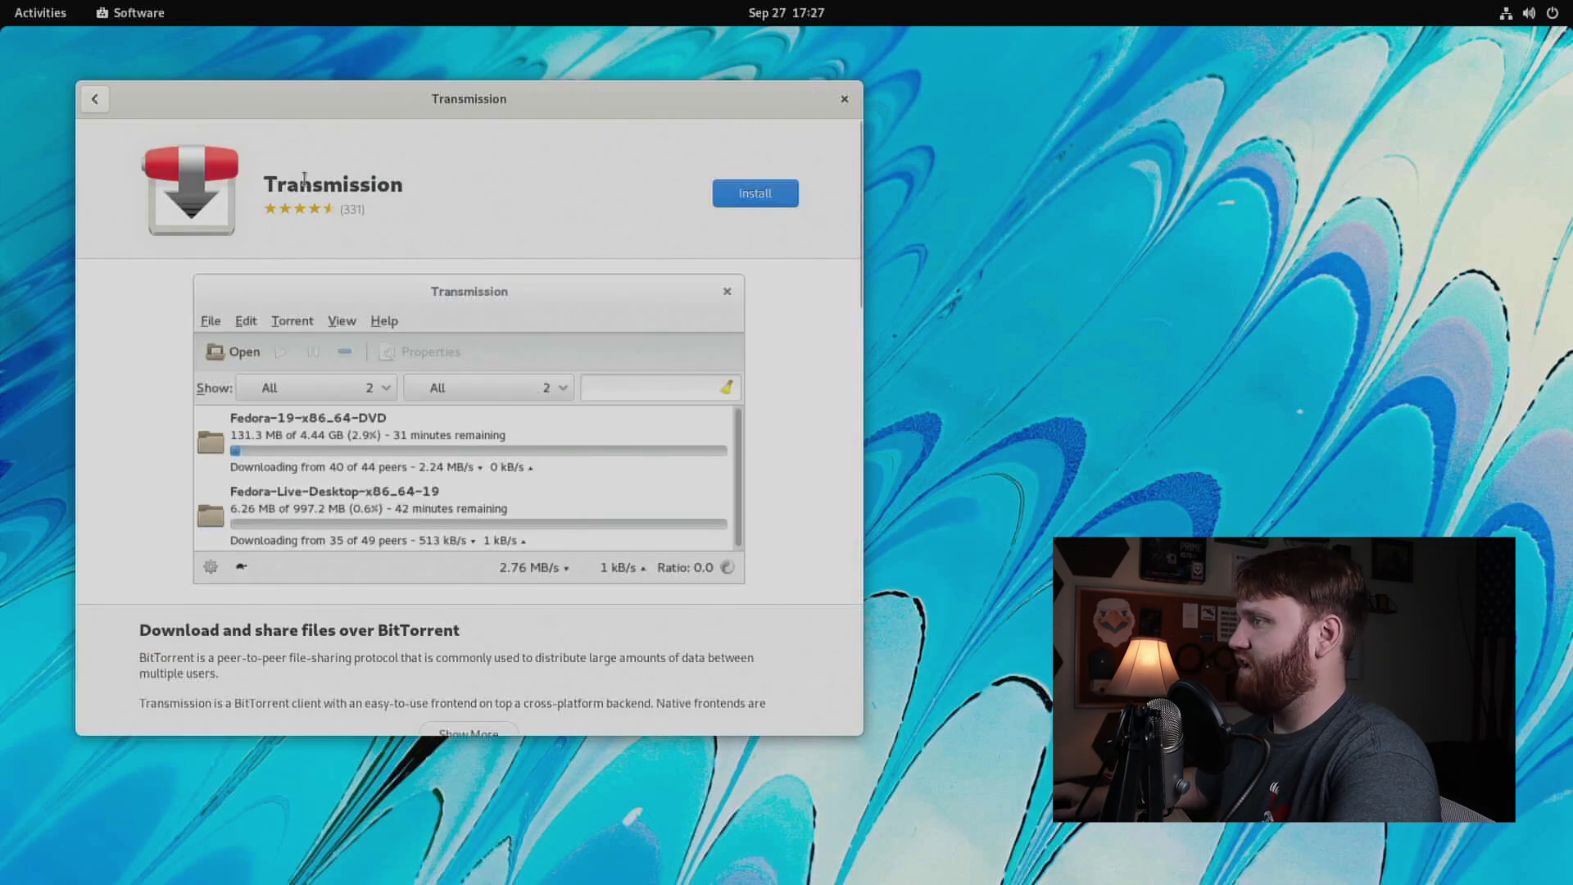
Scroll down and expand Transmission's full description with Show More.
{"action": "scroll", "coordinate": [317, 440], "scroll_direction": "down", "scroll_amount": 2}
{"action": "scroll", "coordinate": [317, 440], "scroll_direction": "down", "scroll_amount": 1}
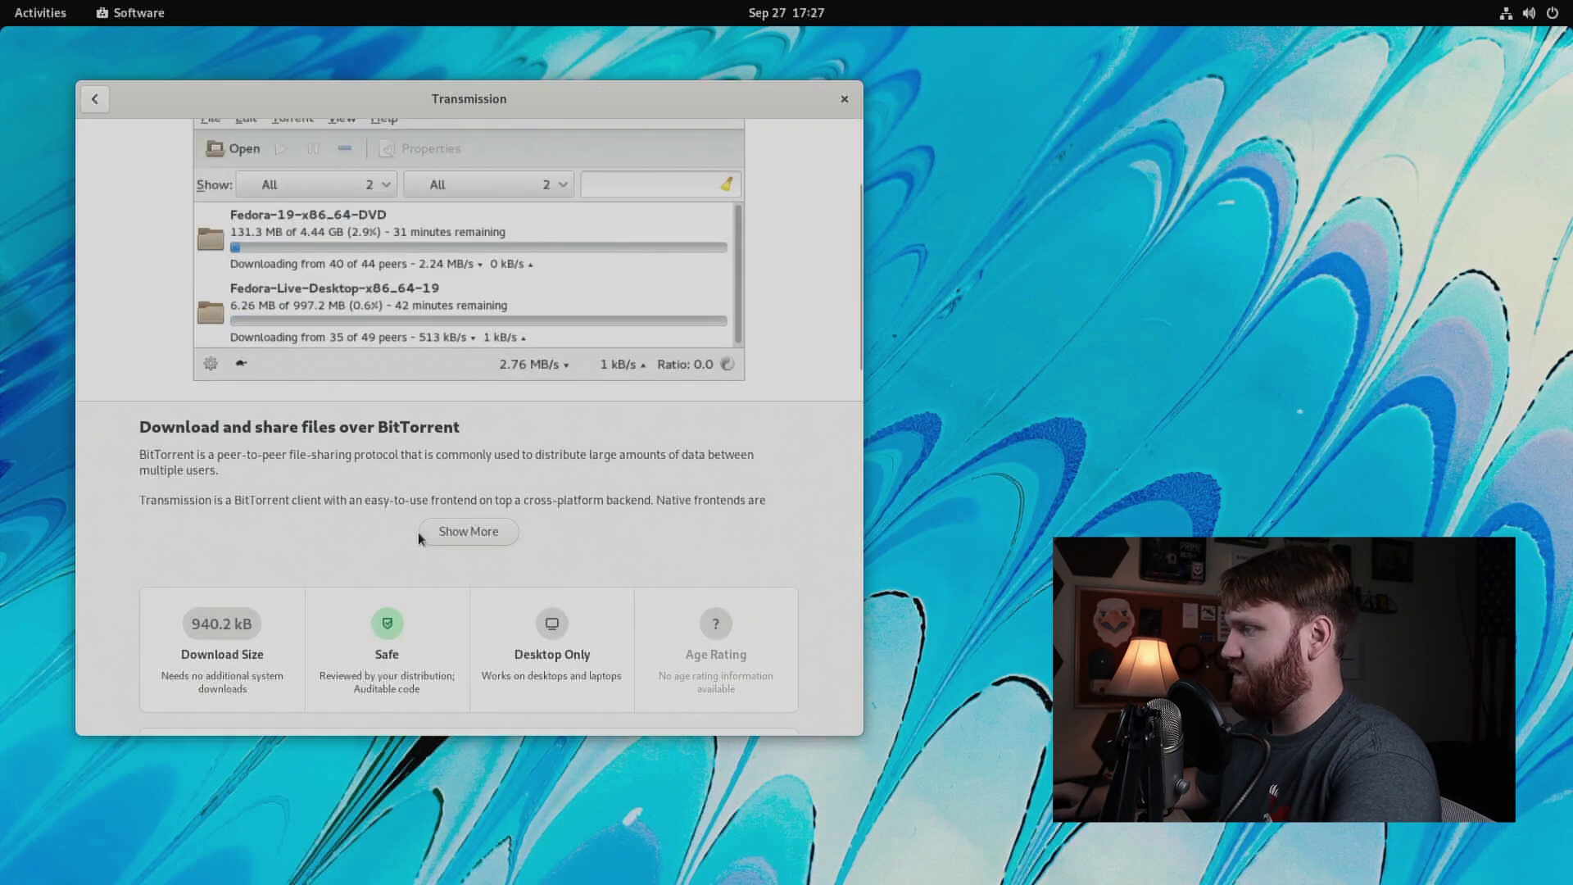
{"action": "left_click", "coordinate": [498, 533]}
Select and deselect the three description paragraphs, then narrow the window so the page reflows.
{"action": "left_click_drag", "start_coordinate": [799, 547], "coordinate": [140, 434]}
{"action": "left_click", "coordinate": [228, 457]}
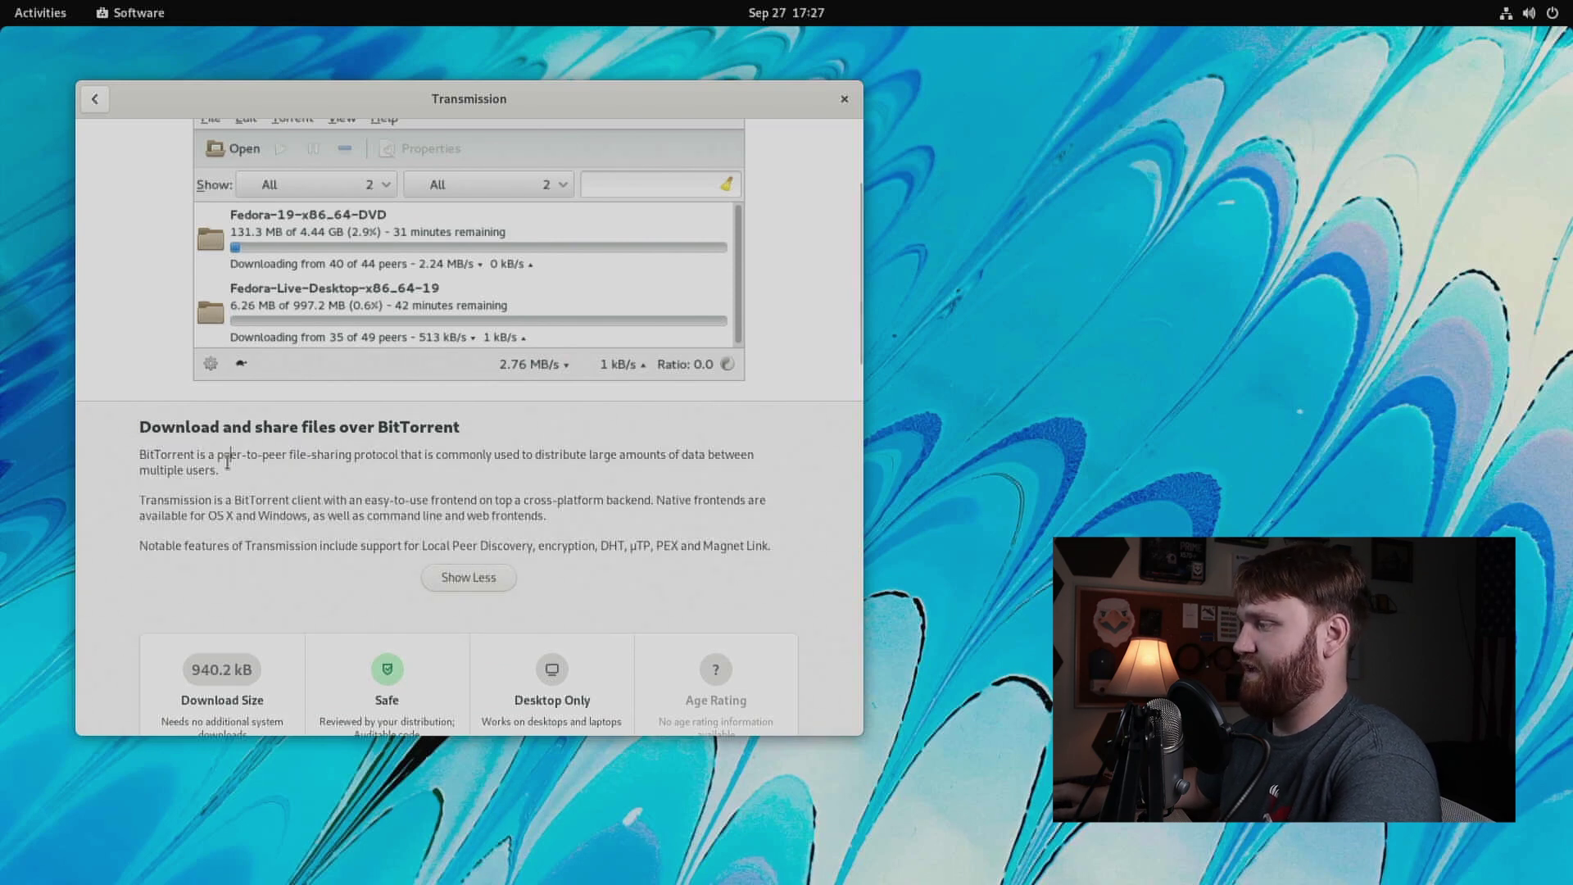
{"action": "scroll", "coordinate": [235, 466], "scroll_direction": "down", "scroll_amount": 4}
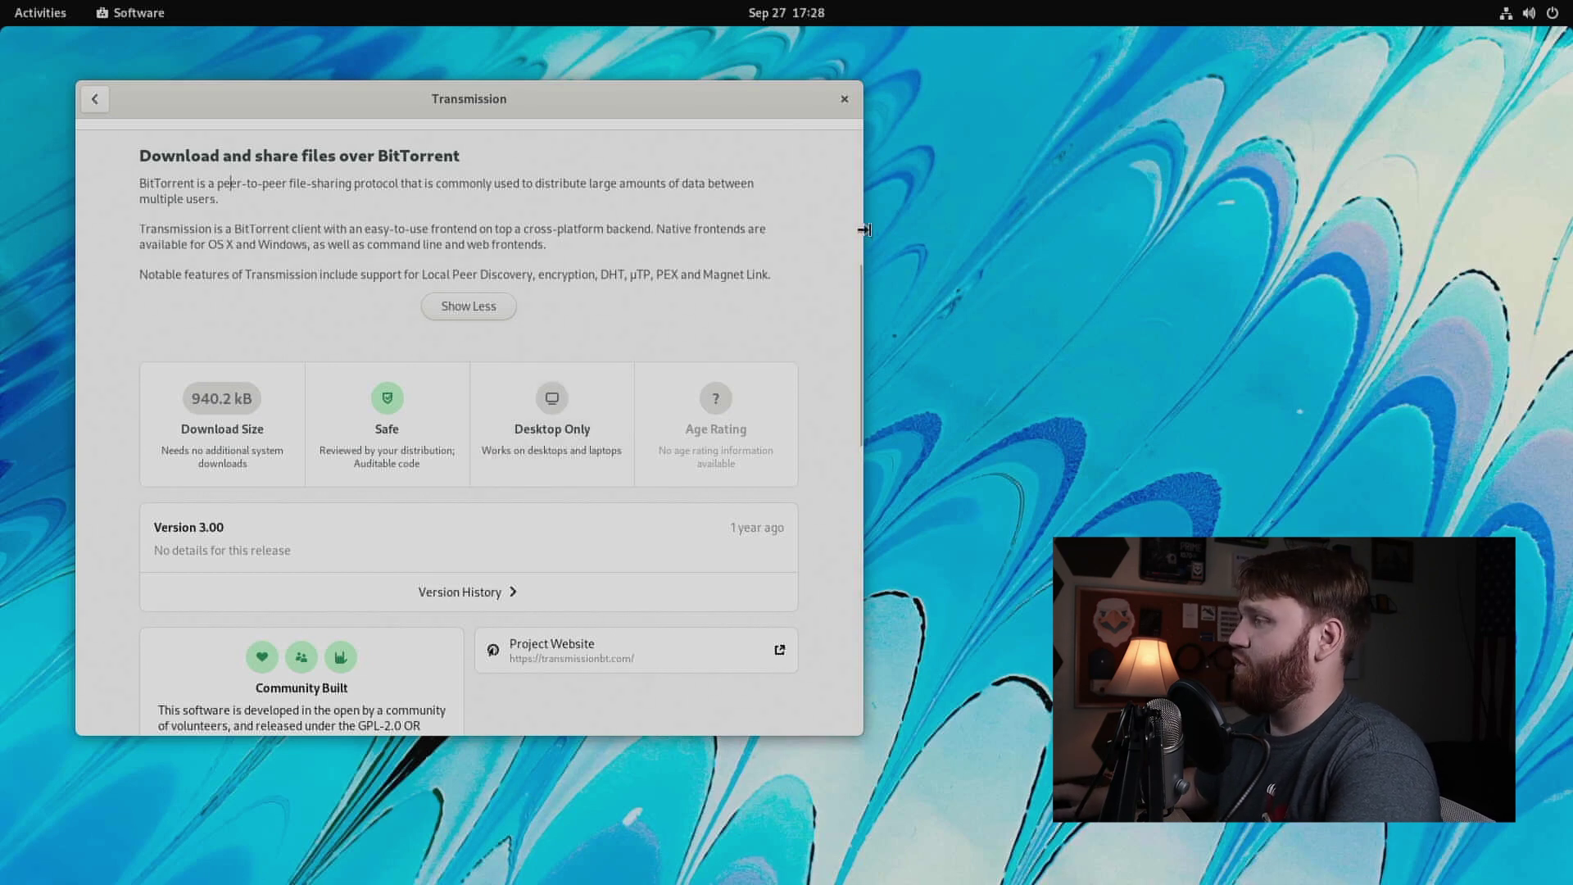
{"action": "left_click_drag", "start_coordinate": [862, 237], "coordinate": [291, 243]}
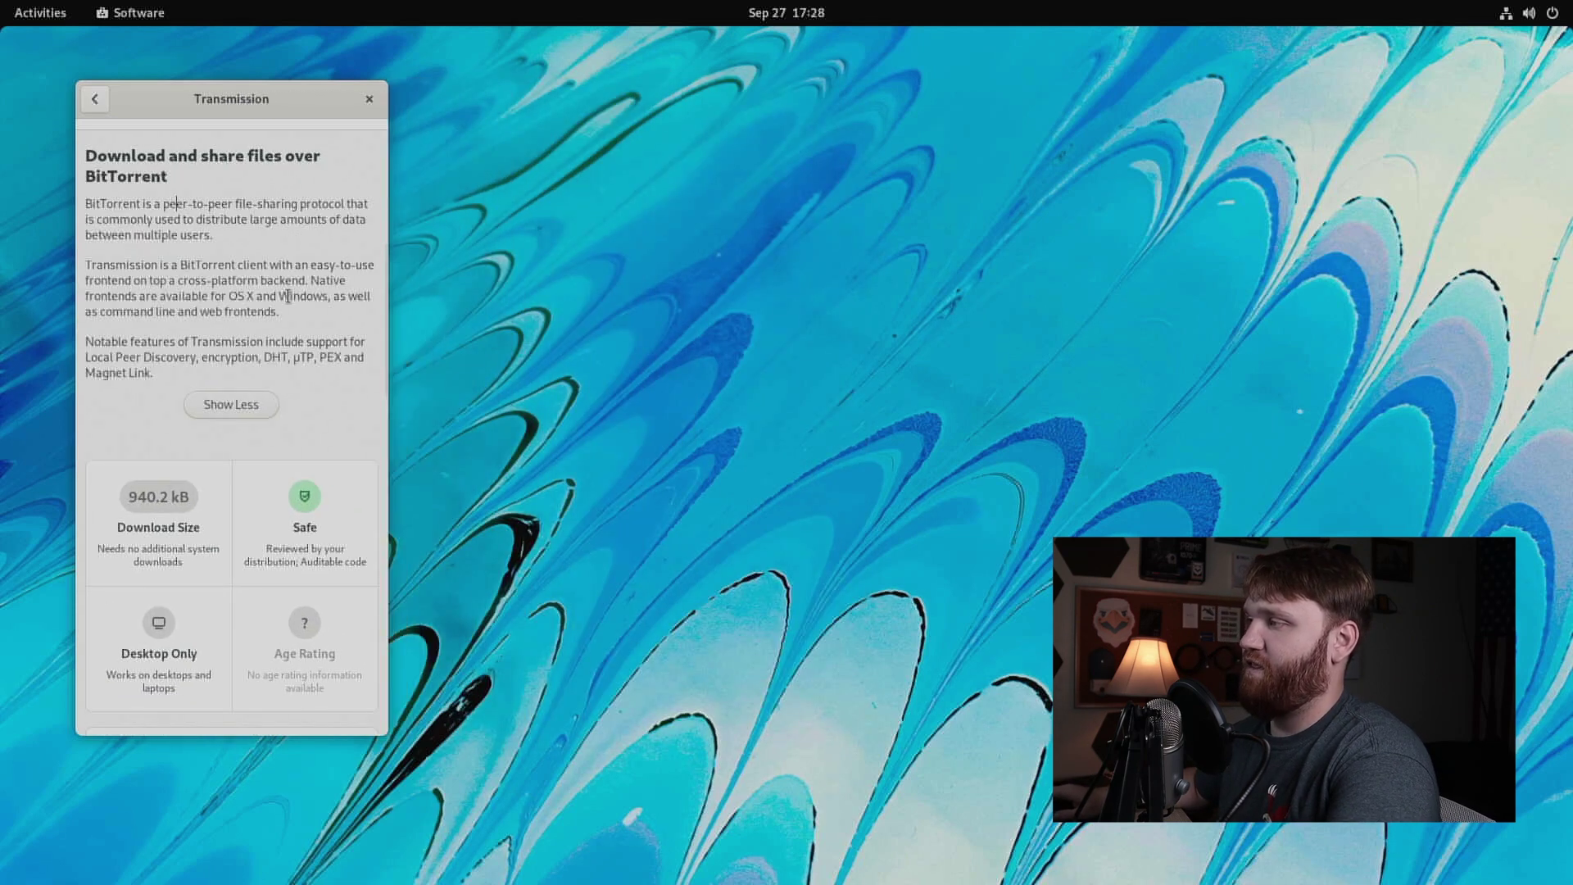
Scroll the Transmission reviews in the narrow layout, then widen the window again.
{"action": "scroll", "coordinate": [287, 338], "scroll_direction": "up", "scroll_amount": 5}
{"action": "scroll", "coordinate": [287, 338], "scroll_direction": "up", "scroll_amount": 2}
{"action": "scroll", "coordinate": [287, 337], "scroll_direction": "down", "scroll_amount": 10}
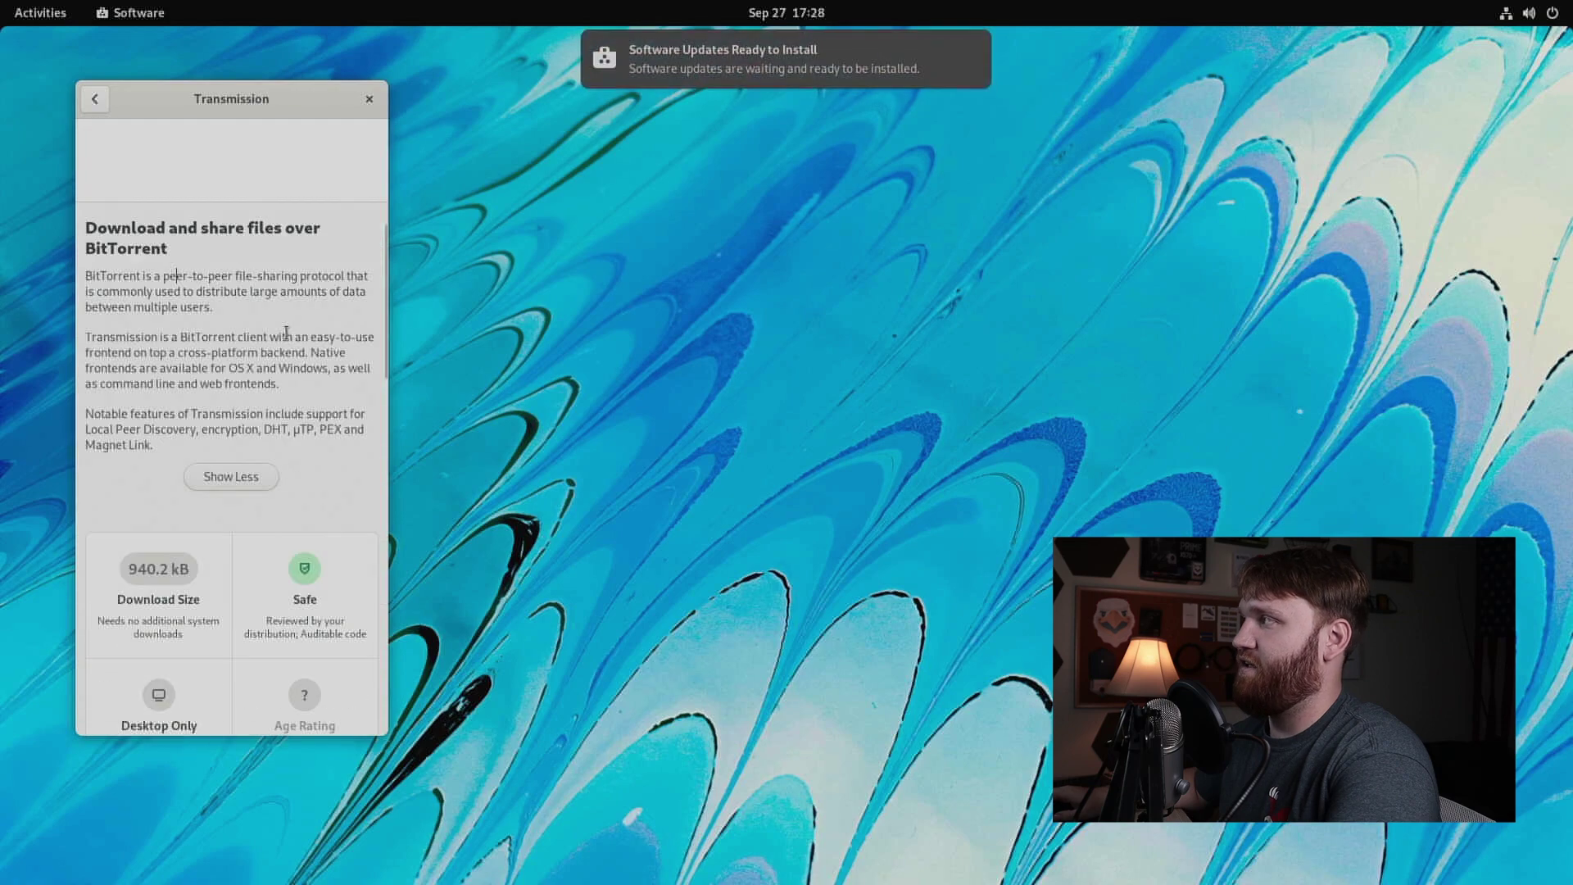
{"action": "scroll", "coordinate": [286, 337], "scroll_direction": "down", "scroll_amount": 12}
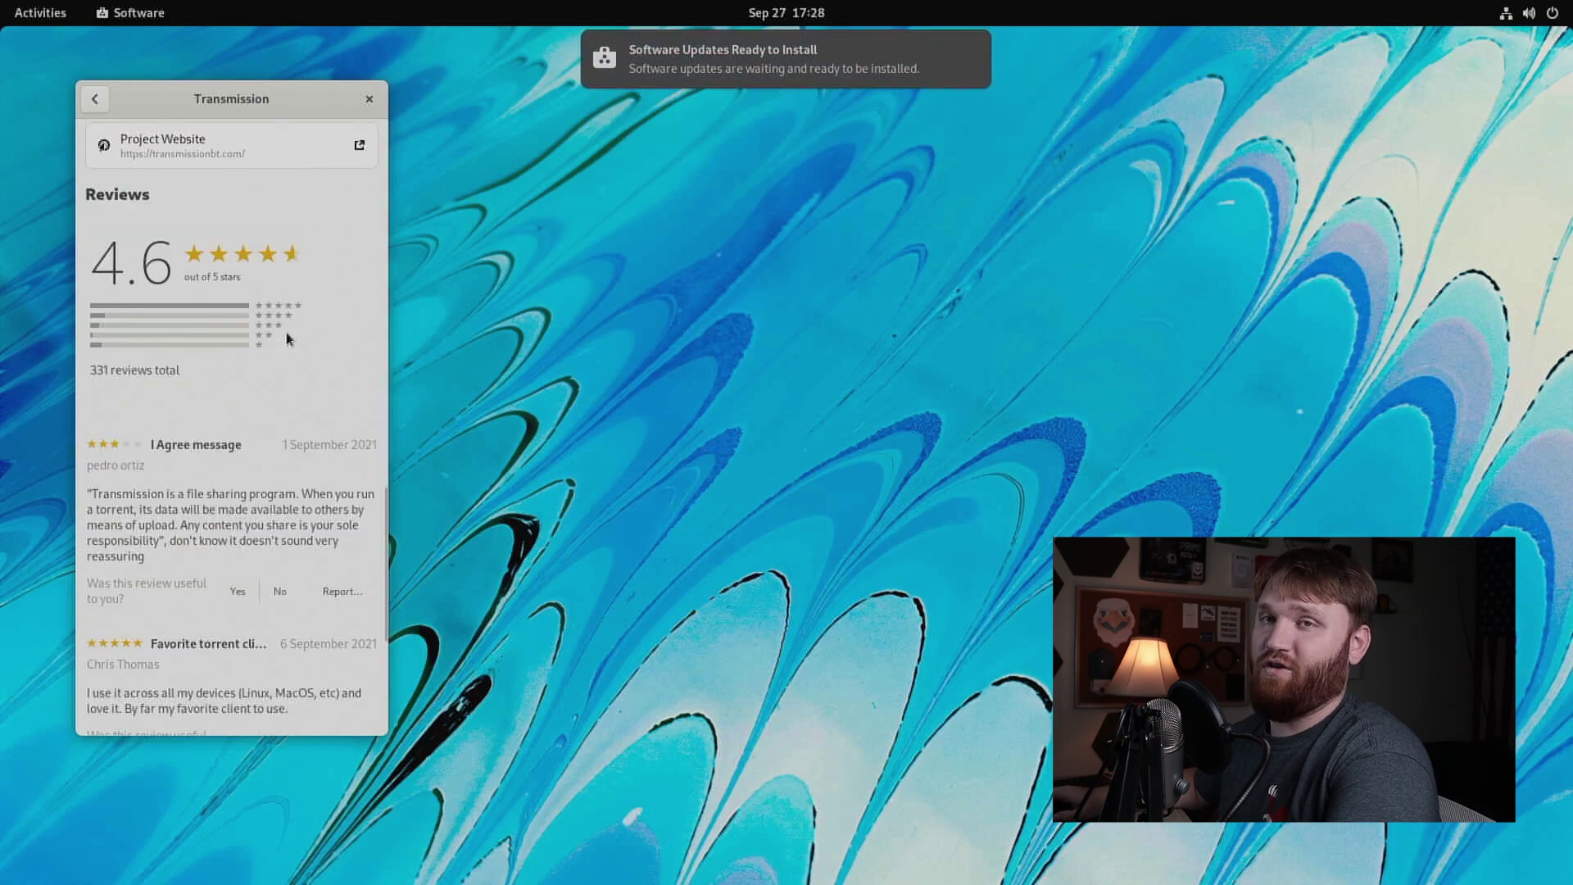
{"action": "left_click_drag", "start_coordinate": [388, 242], "coordinate": [828, 234]}
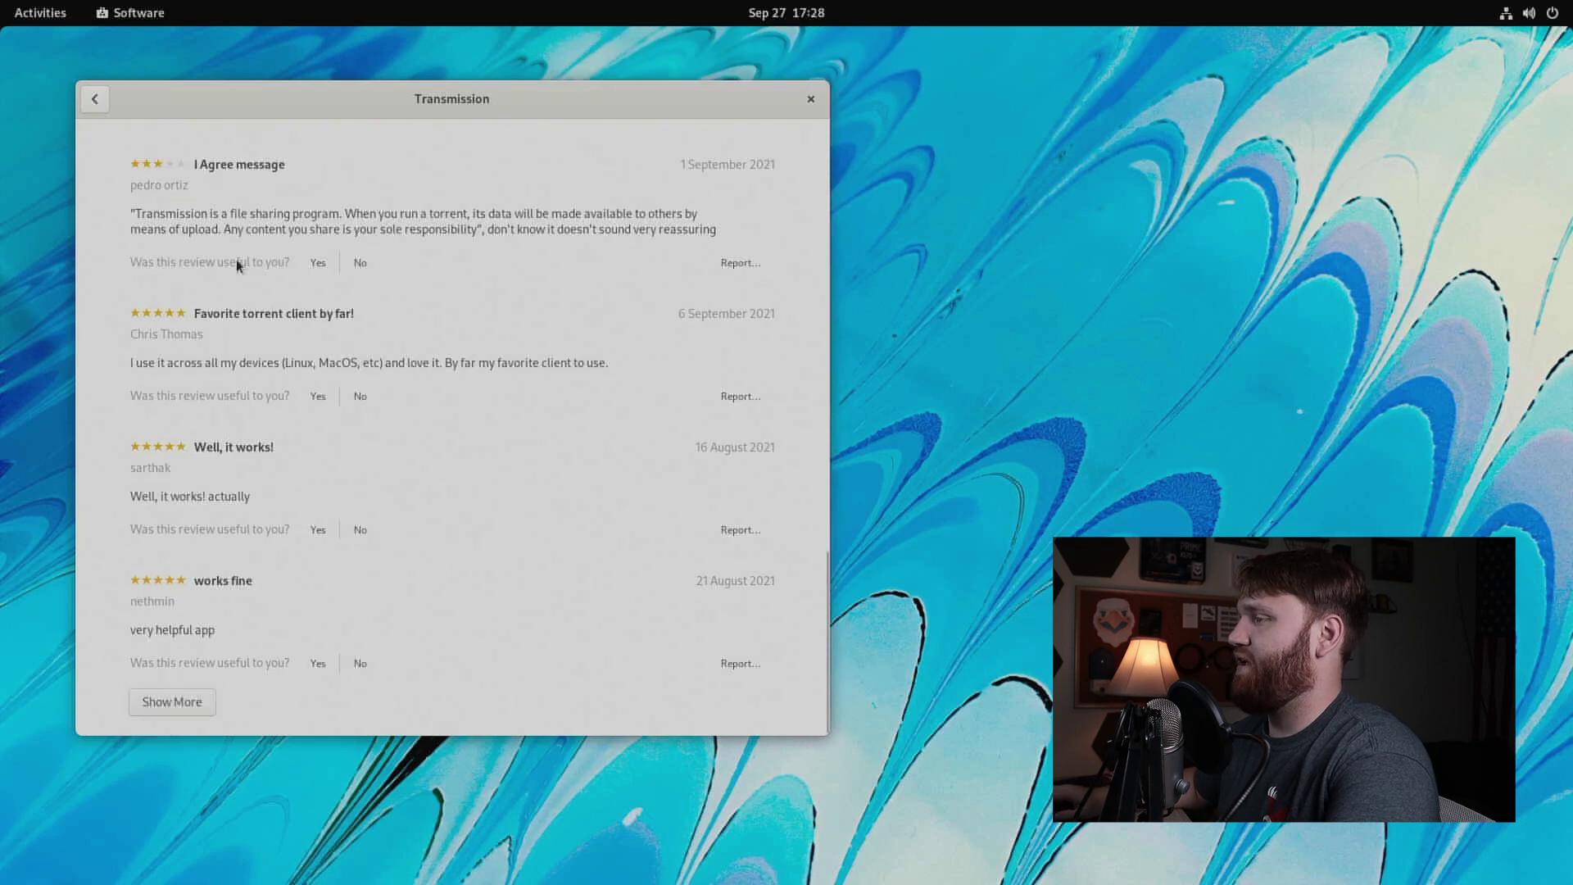
Open Transmission's Version History showing Version 3.00 and Version 2.94.
{"action": "scroll", "coordinate": [252, 430], "scroll_direction": "up", "scroll_amount": 4}
{"action": "scroll", "coordinate": [306, 412], "scroll_direction": "down", "scroll_amount": 4}
{"action": "scroll", "coordinate": [317, 395], "scroll_direction": "up", "scroll_amount": 7}
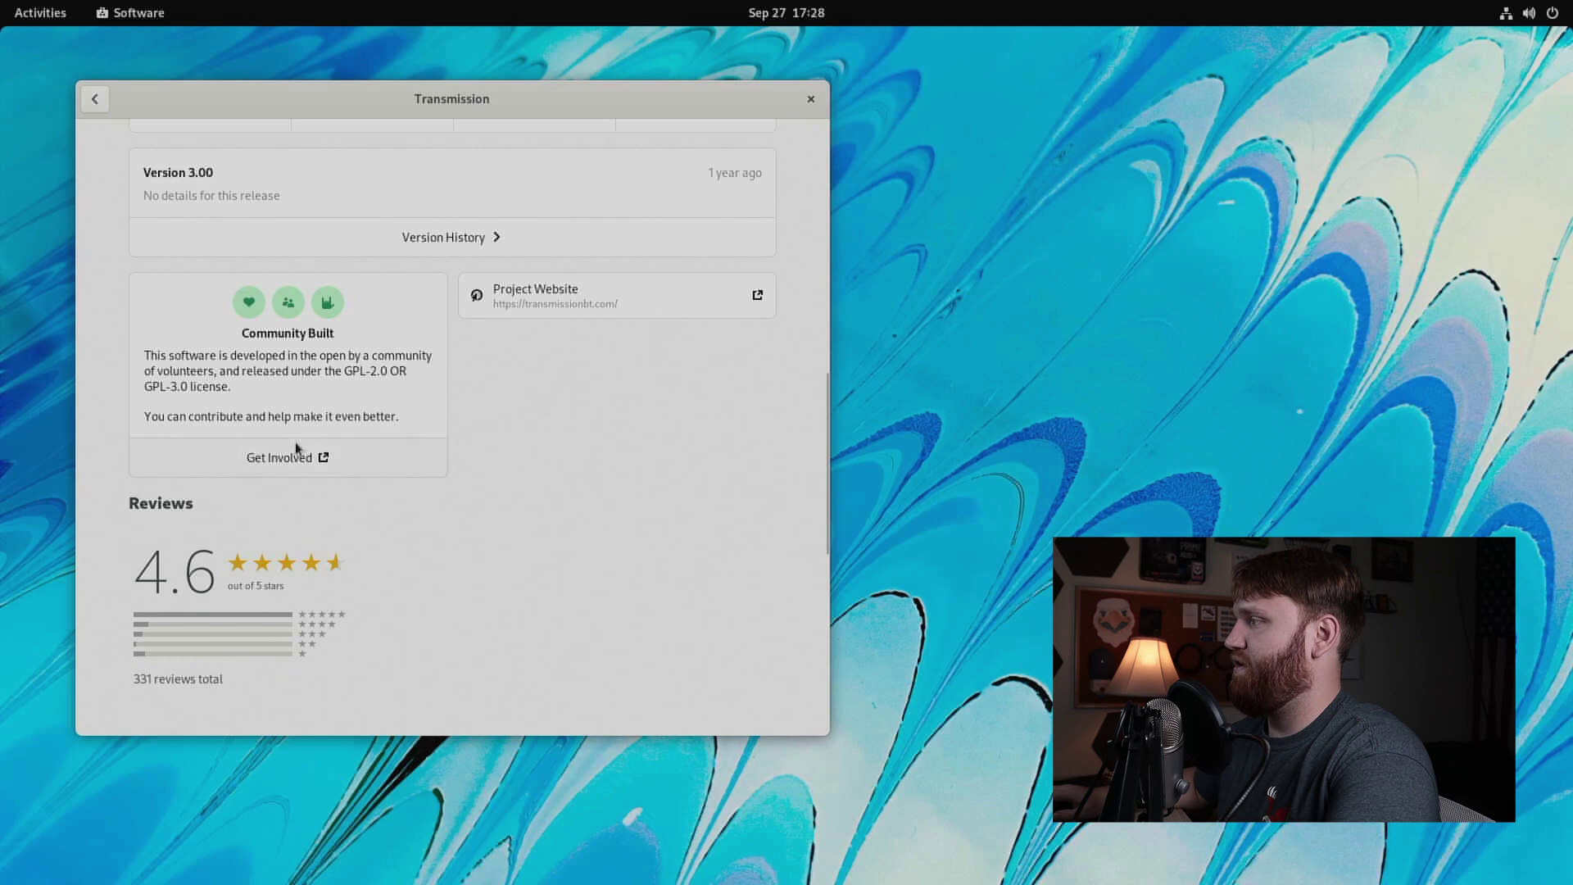
{"action": "scroll", "coordinate": [639, 304], "scroll_direction": "up", "scroll_amount": 3}
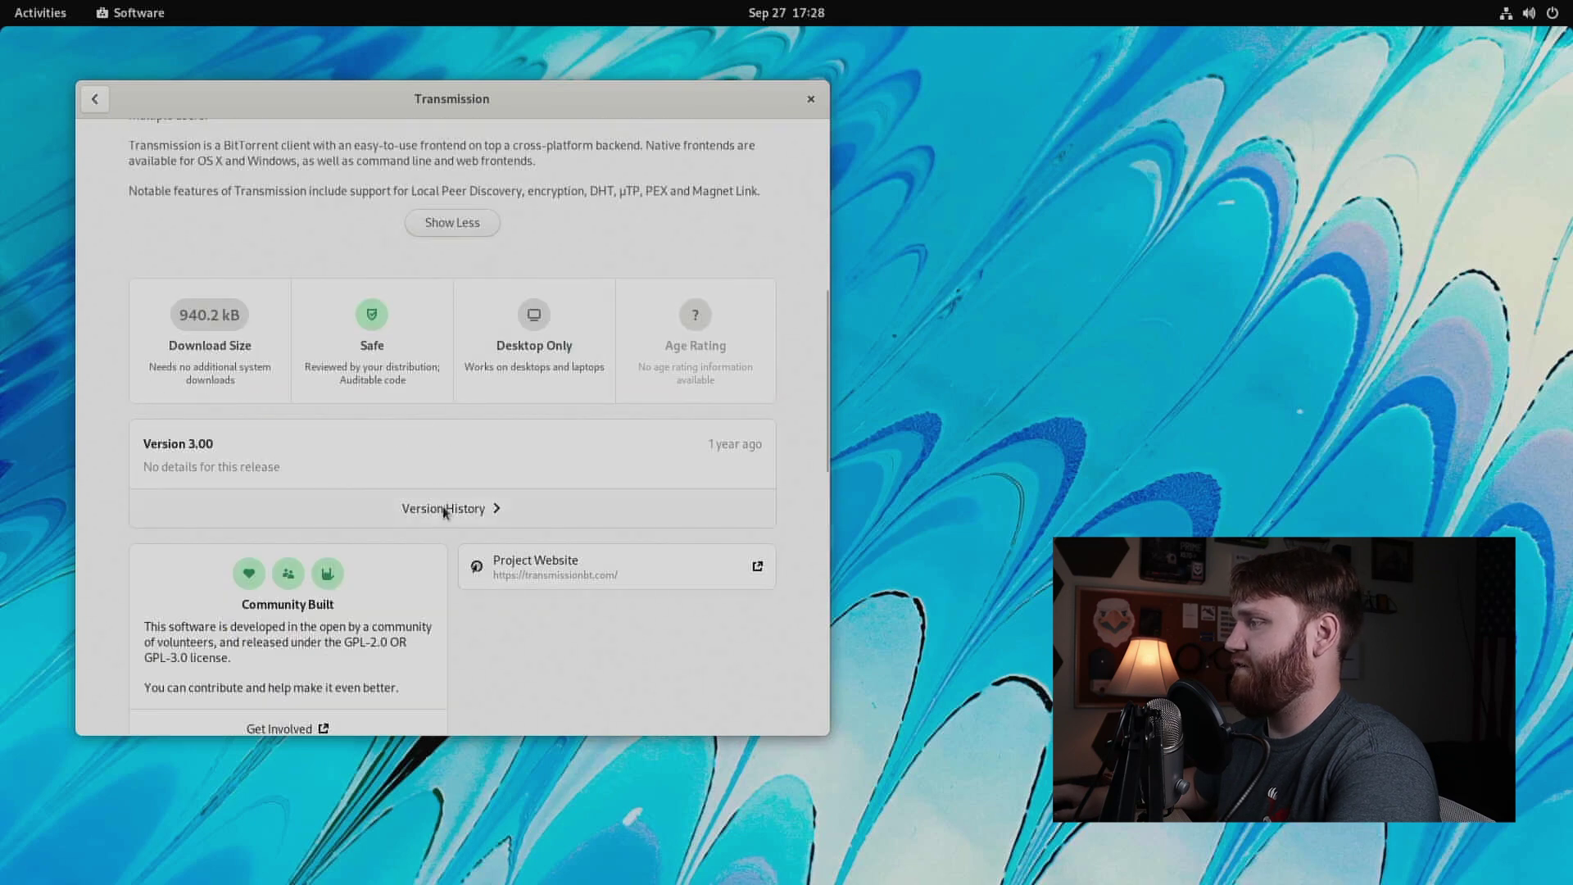
{"action": "left_click", "coordinate": [445, 509]}
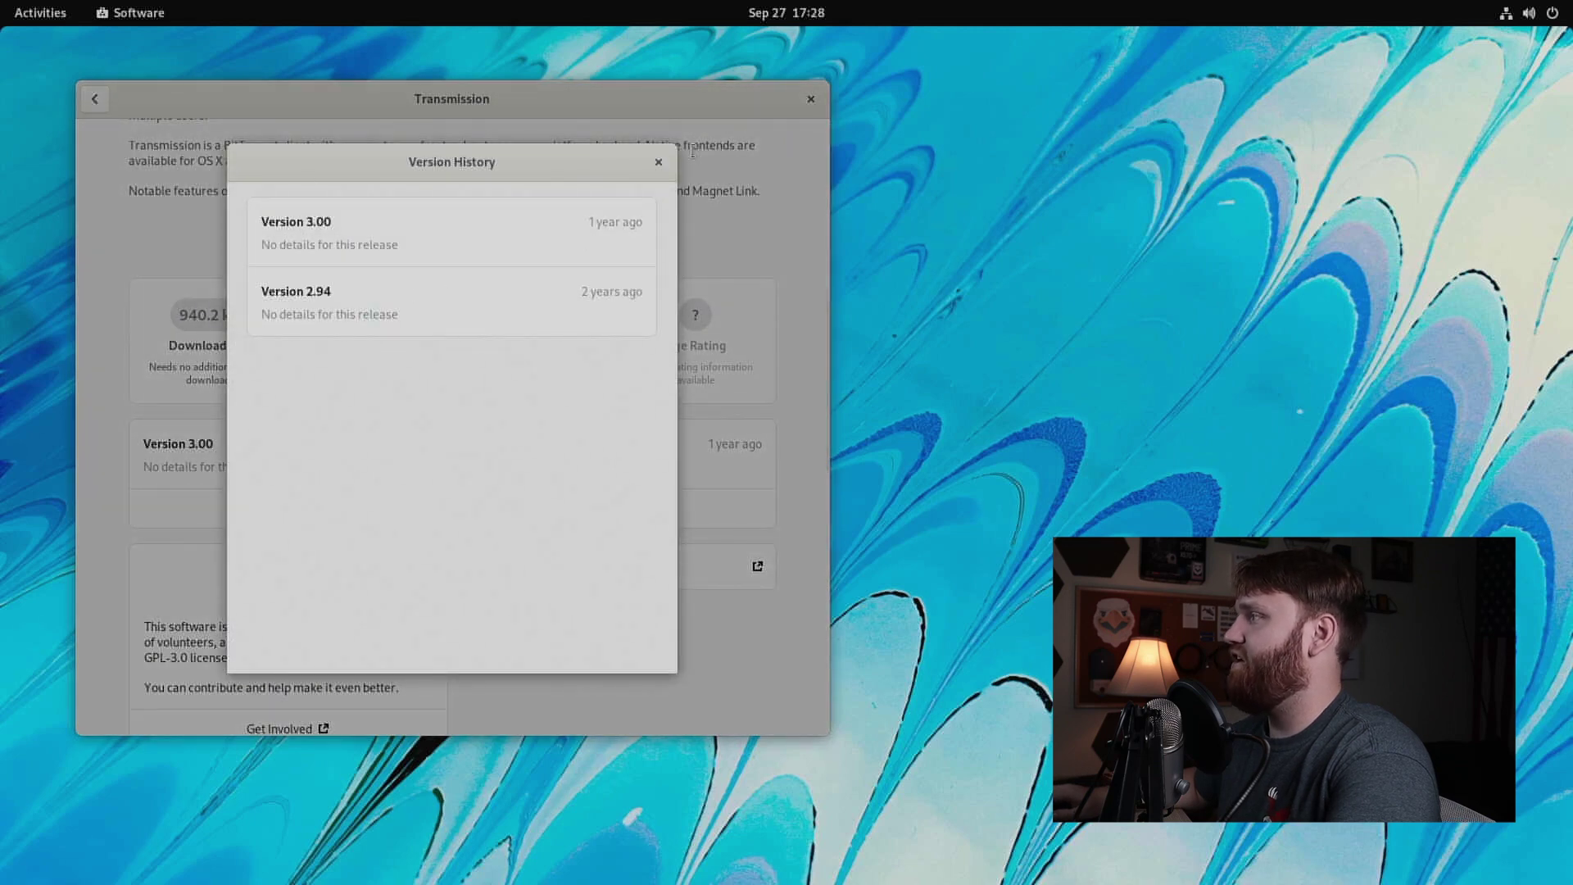
Close the version history and install Transmission.
{"action": "left_click", "coordinate": [658, 162]}
{"action": "scroll", "coordinate": [529, 356], "scroll_direction": "up", "scroll_amount": 6}
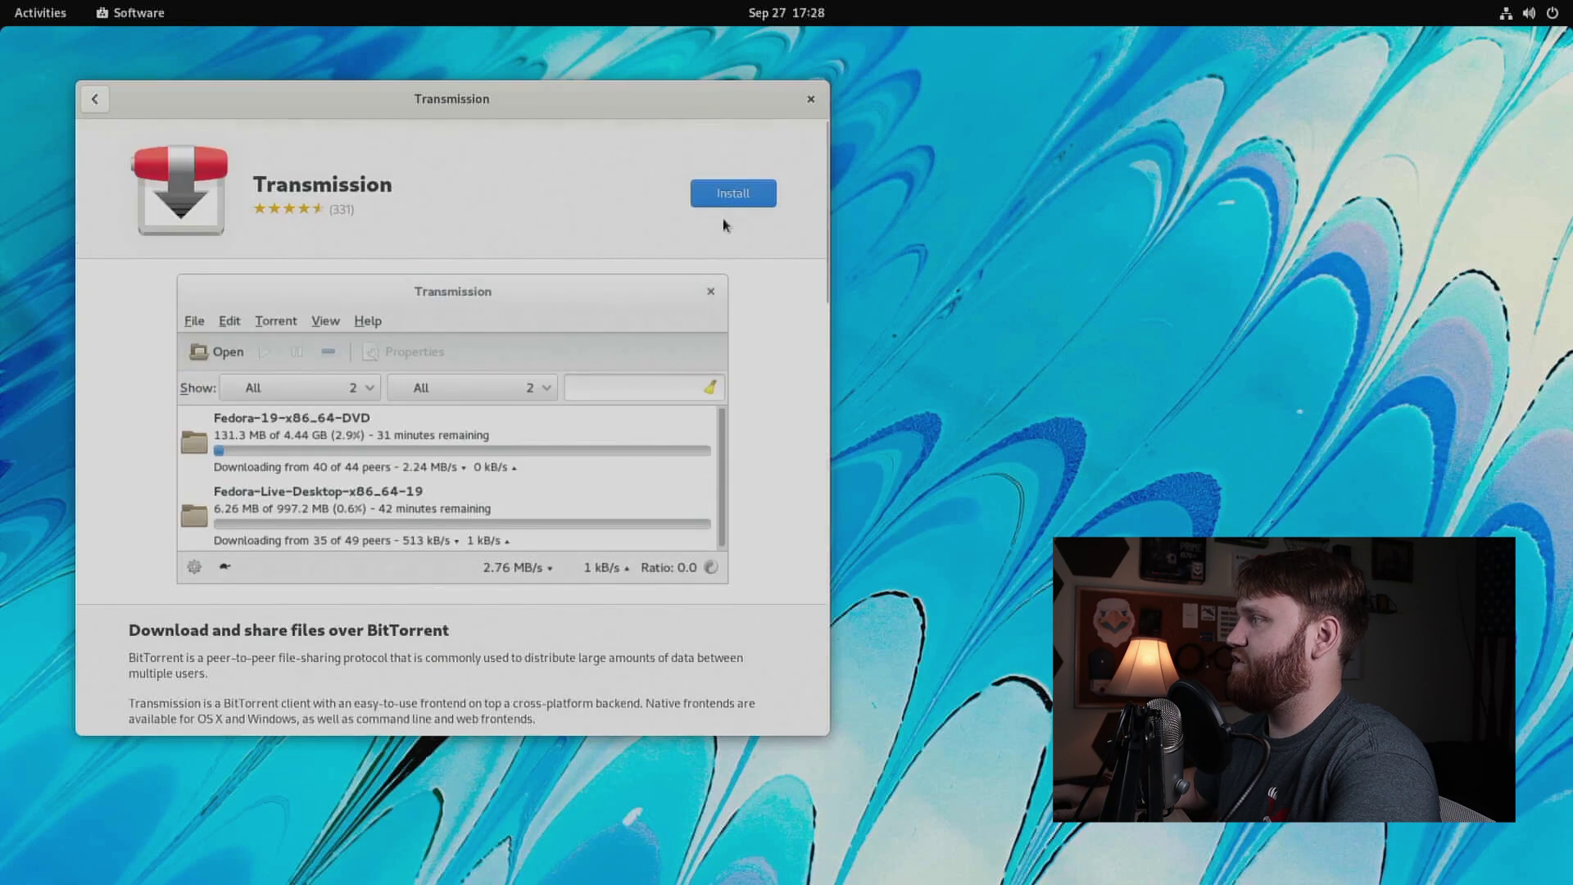
{"action": "left_click", "coordinate": [739, 198]}
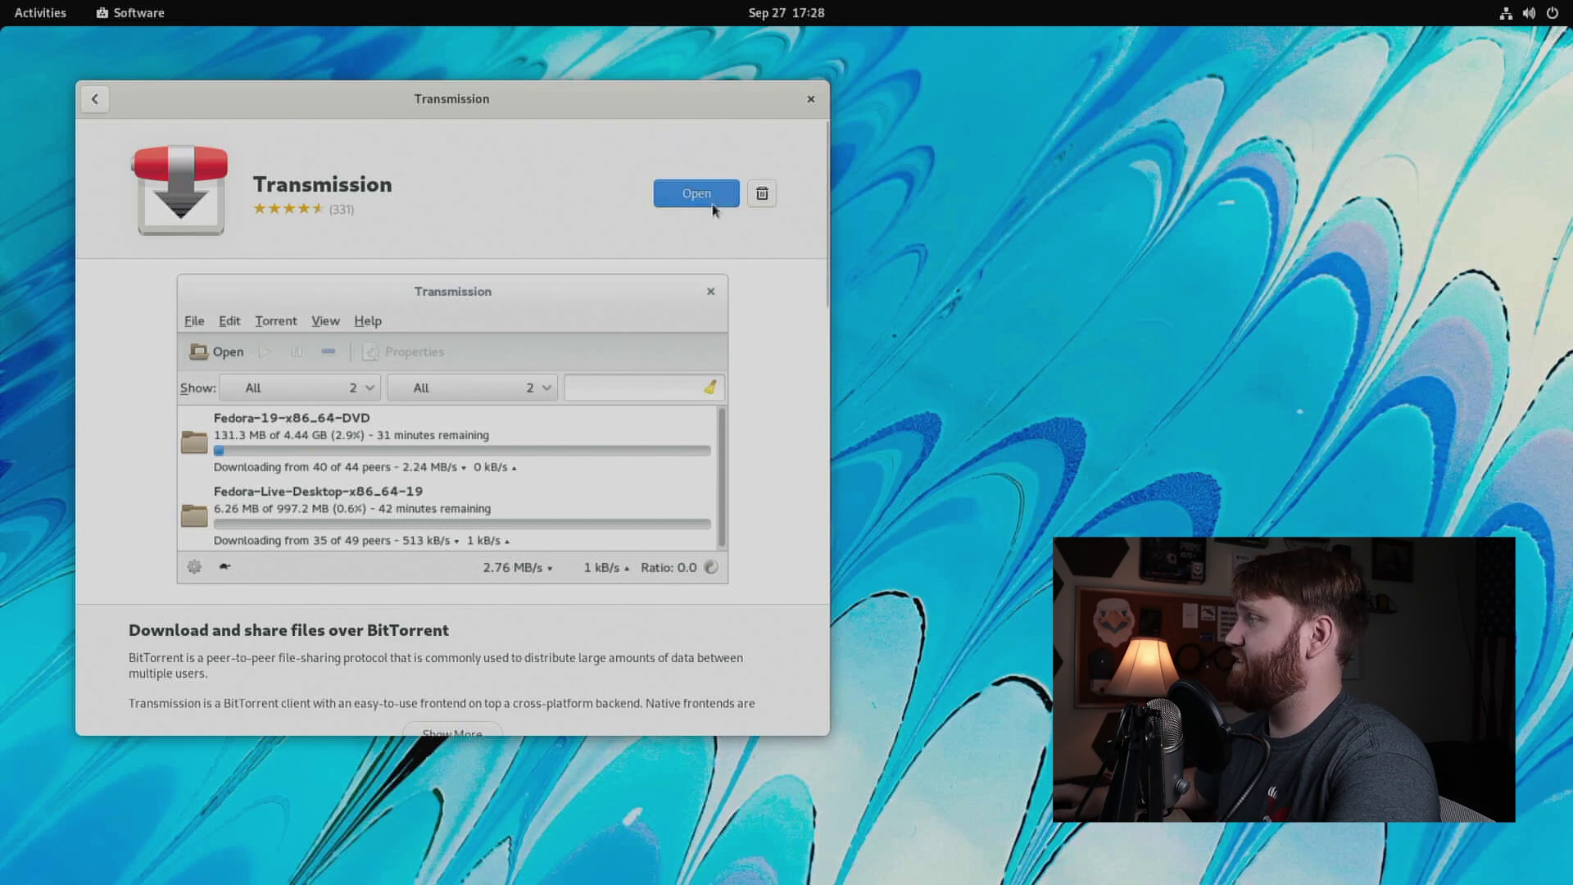
Launch Transmission, cancel its agreement dialog, return to Explore, and open the Updates page.
{"action": "left_click", "coordinate": [709, 196]}
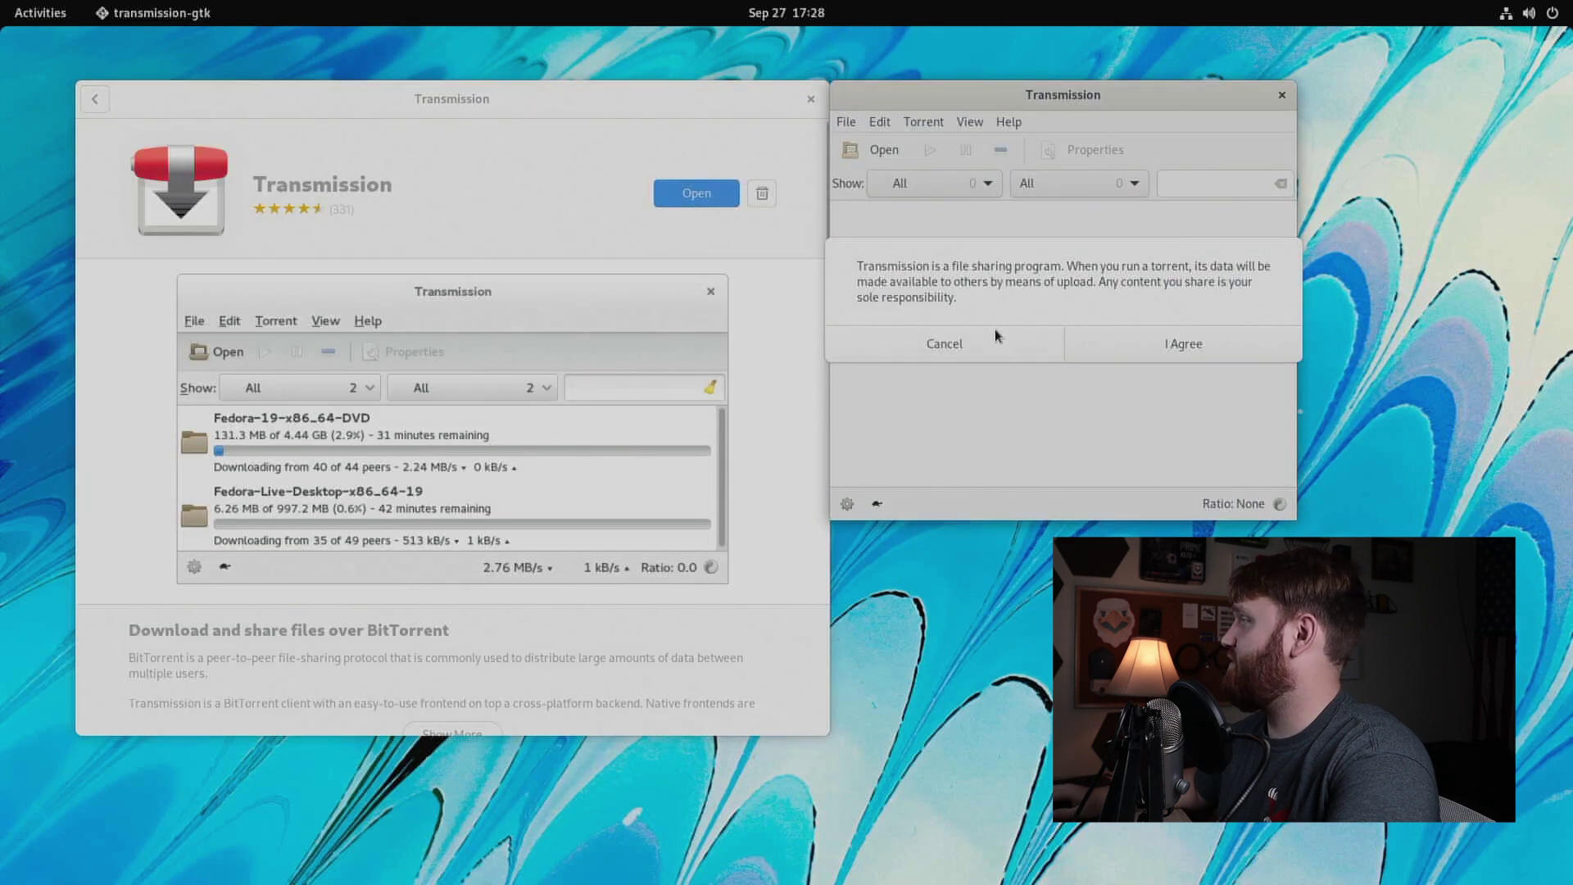
{"action": "left_click", "coordinate": [995, 335]}
{"action": "left_click", "coordinate": [95, 99]}
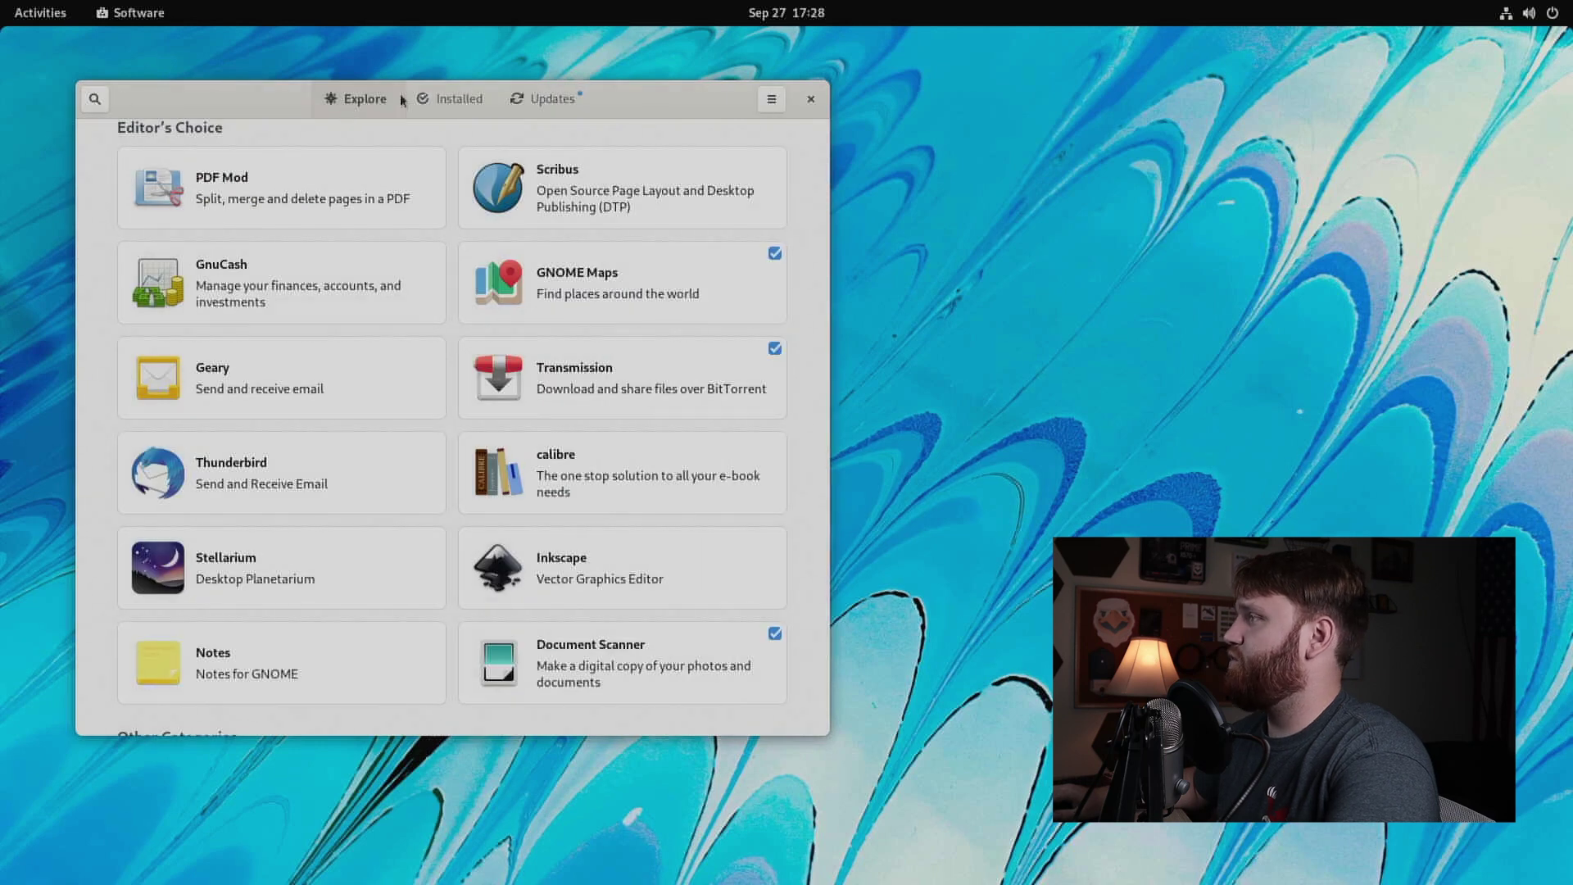
{"action": "left_click", "coordinate": [549, 98]}
Look through the pending updates, such as Firefox 92.0, and choose Restart & Update.
{"action": "scroll", "coordinate": [404, 469], "scroll_direction": "down", "scroll_amount": 10}
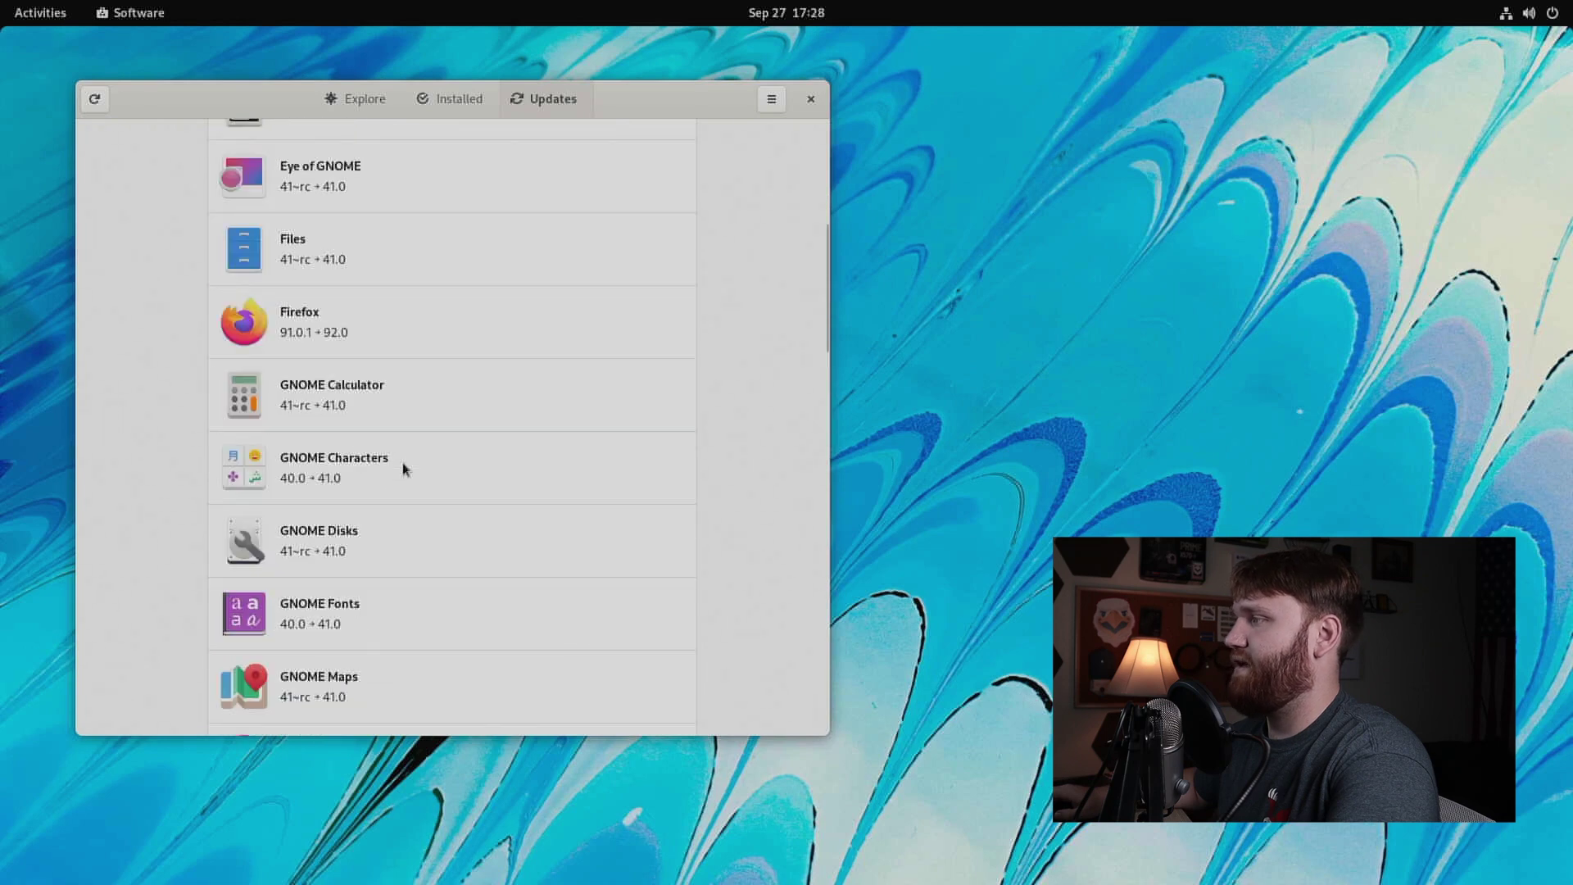
{"action": "scroll", "coordinate": [404, 468], "scroll_direction": "up", "scroll_amount": 10}
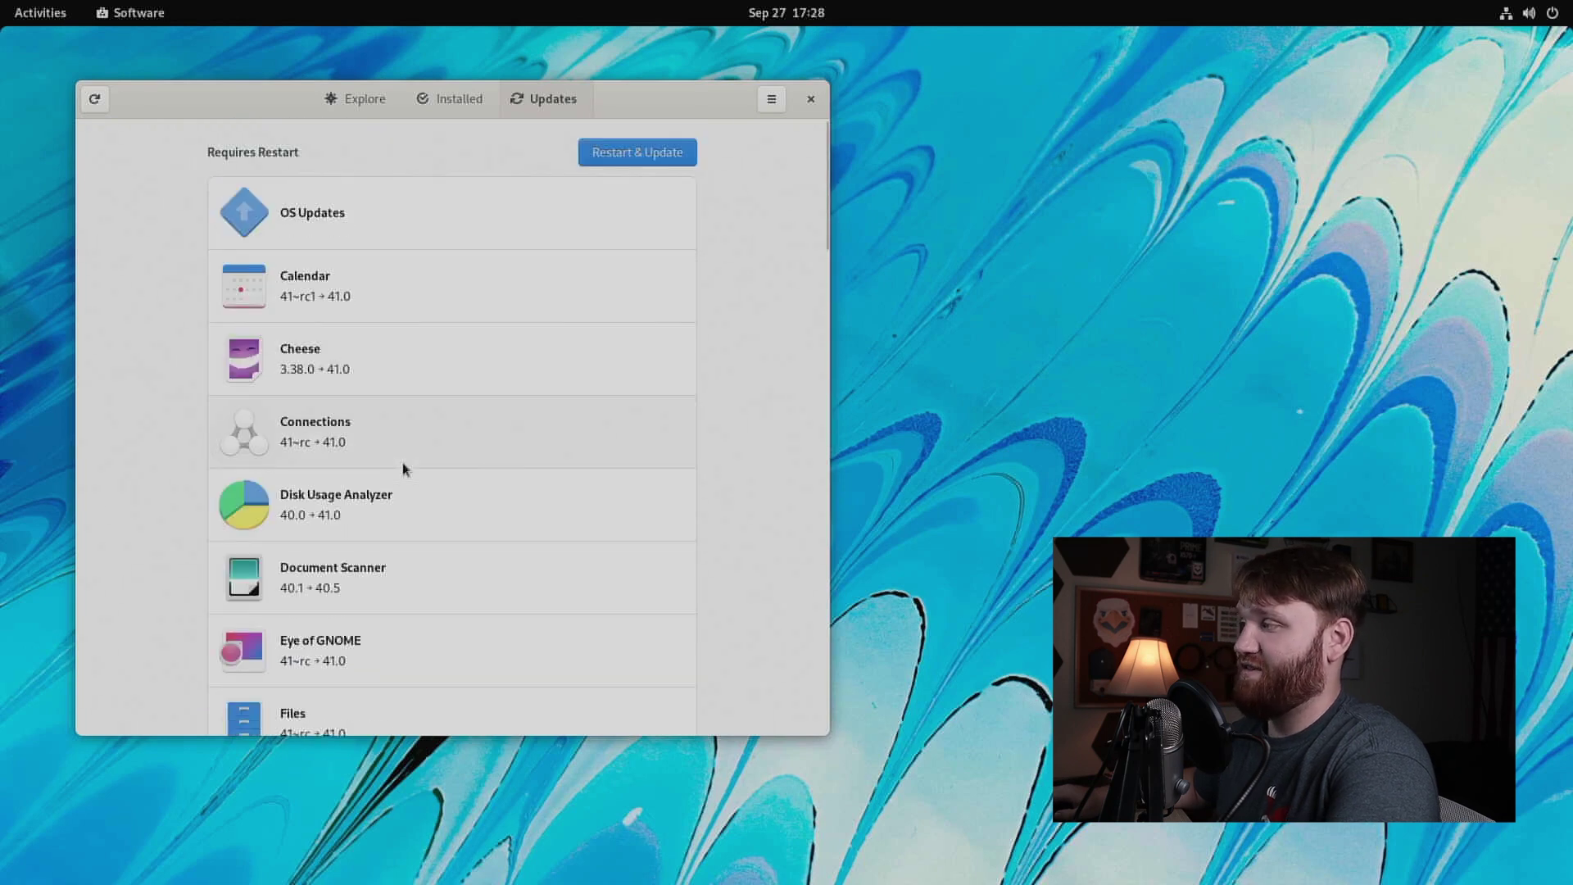
{"action": "scroll", "coordinate": [404, 468], "scroll_direction": "down", "scroll_amount": 2}
{"action": "scroll", "coordinate": [396, 420], "scroll_direction": "down", "scroll_amount": 3}
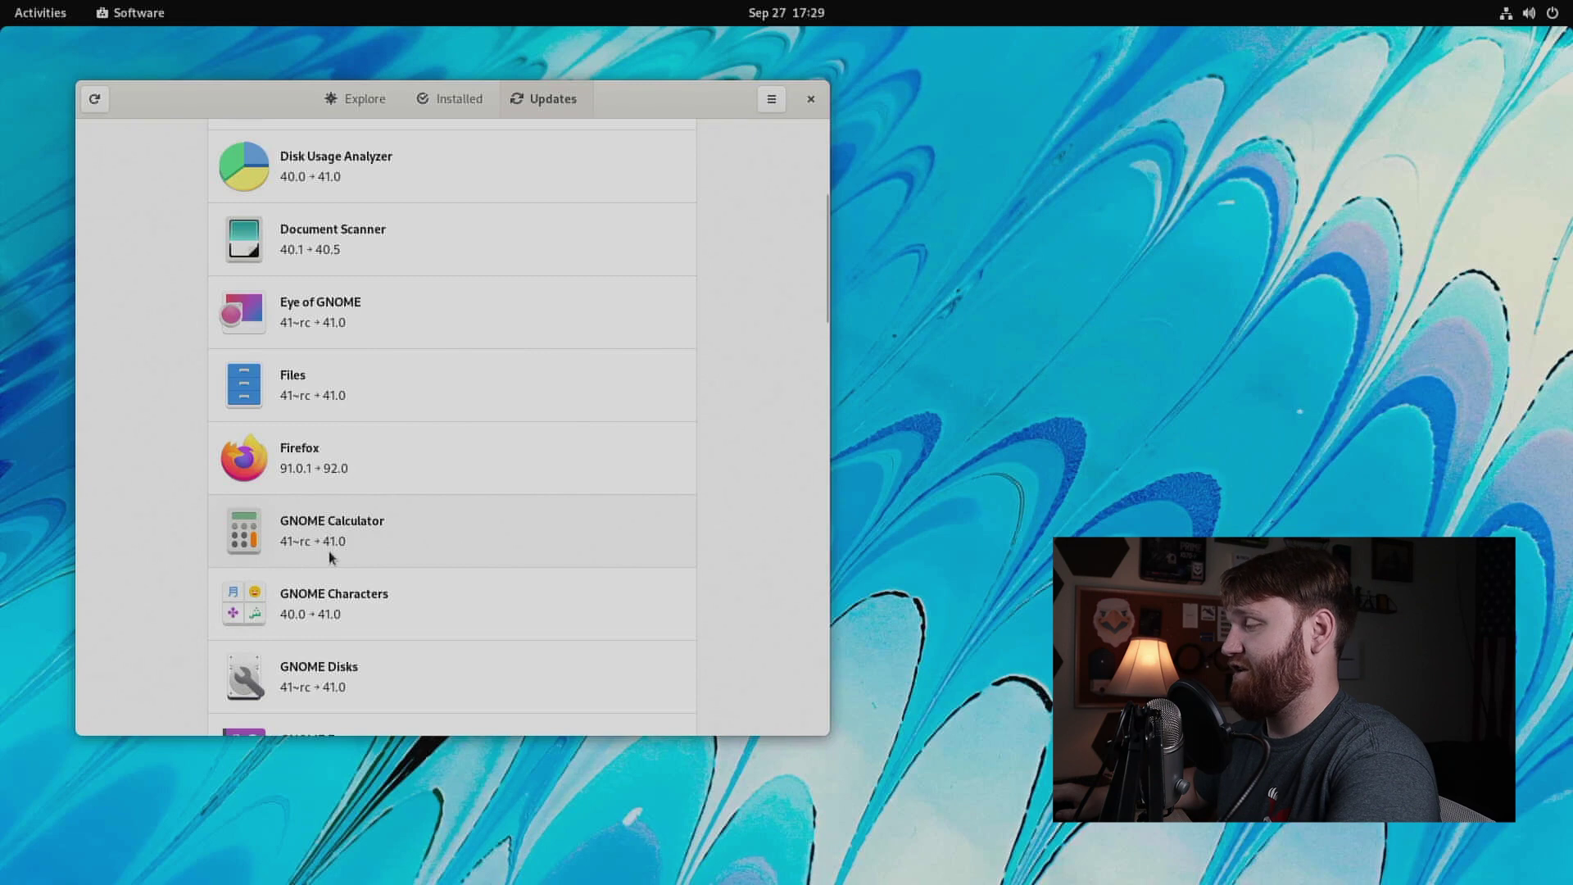
{"action": "scroll", "coordinate": [334, 549], "scroll_direction": "down", "scroll_amount": 3}
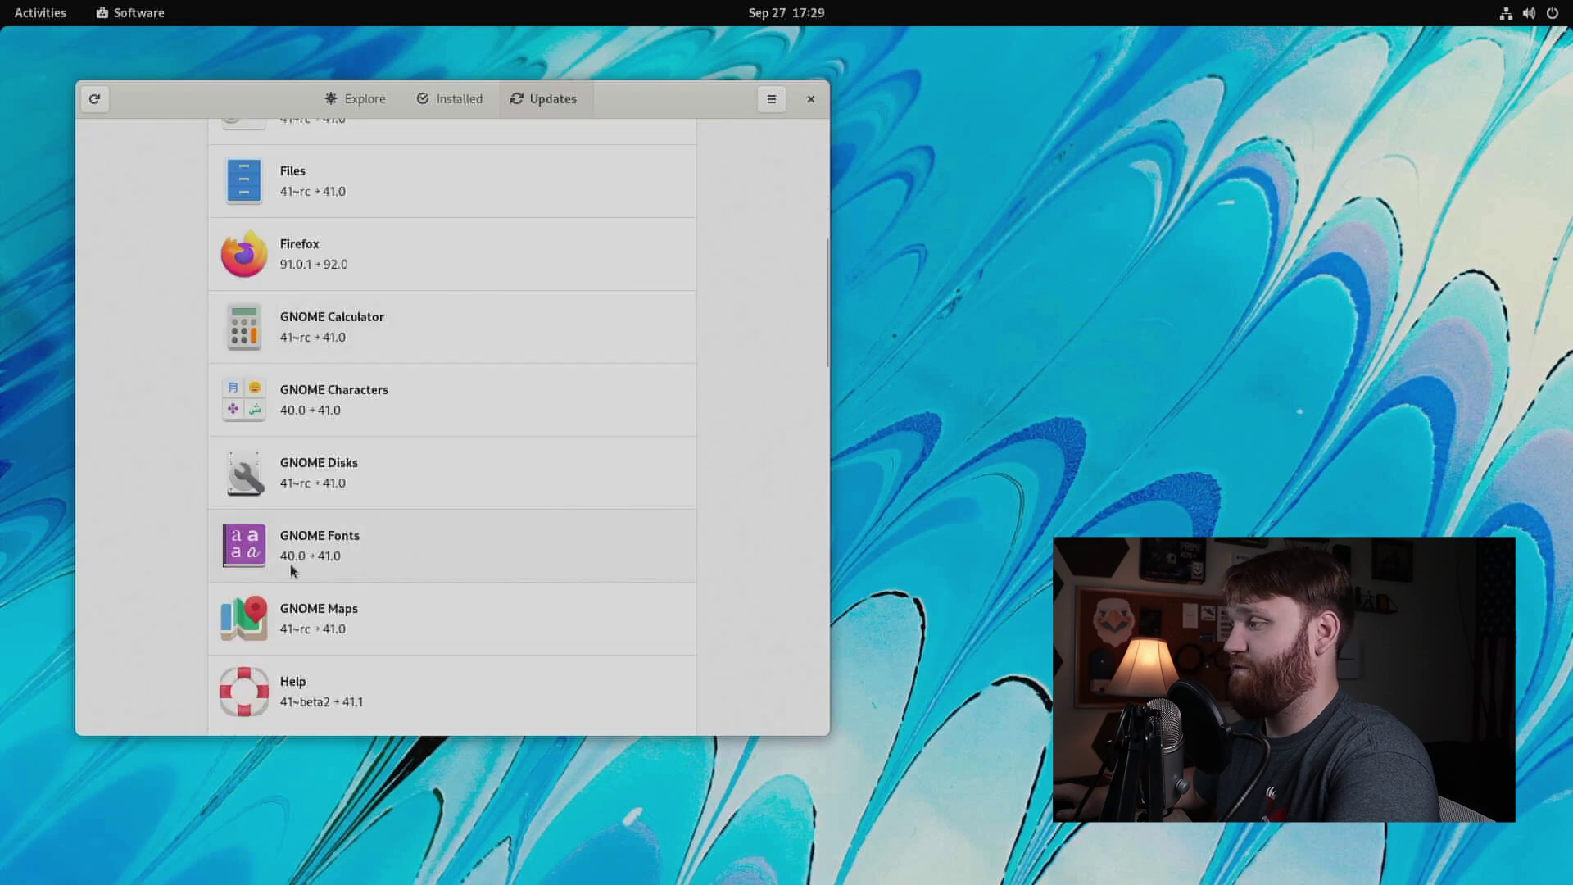
{"action": "scroll", "coordinate": [329, 558], "scroll_direction": "down", "scroll_amount": 3}
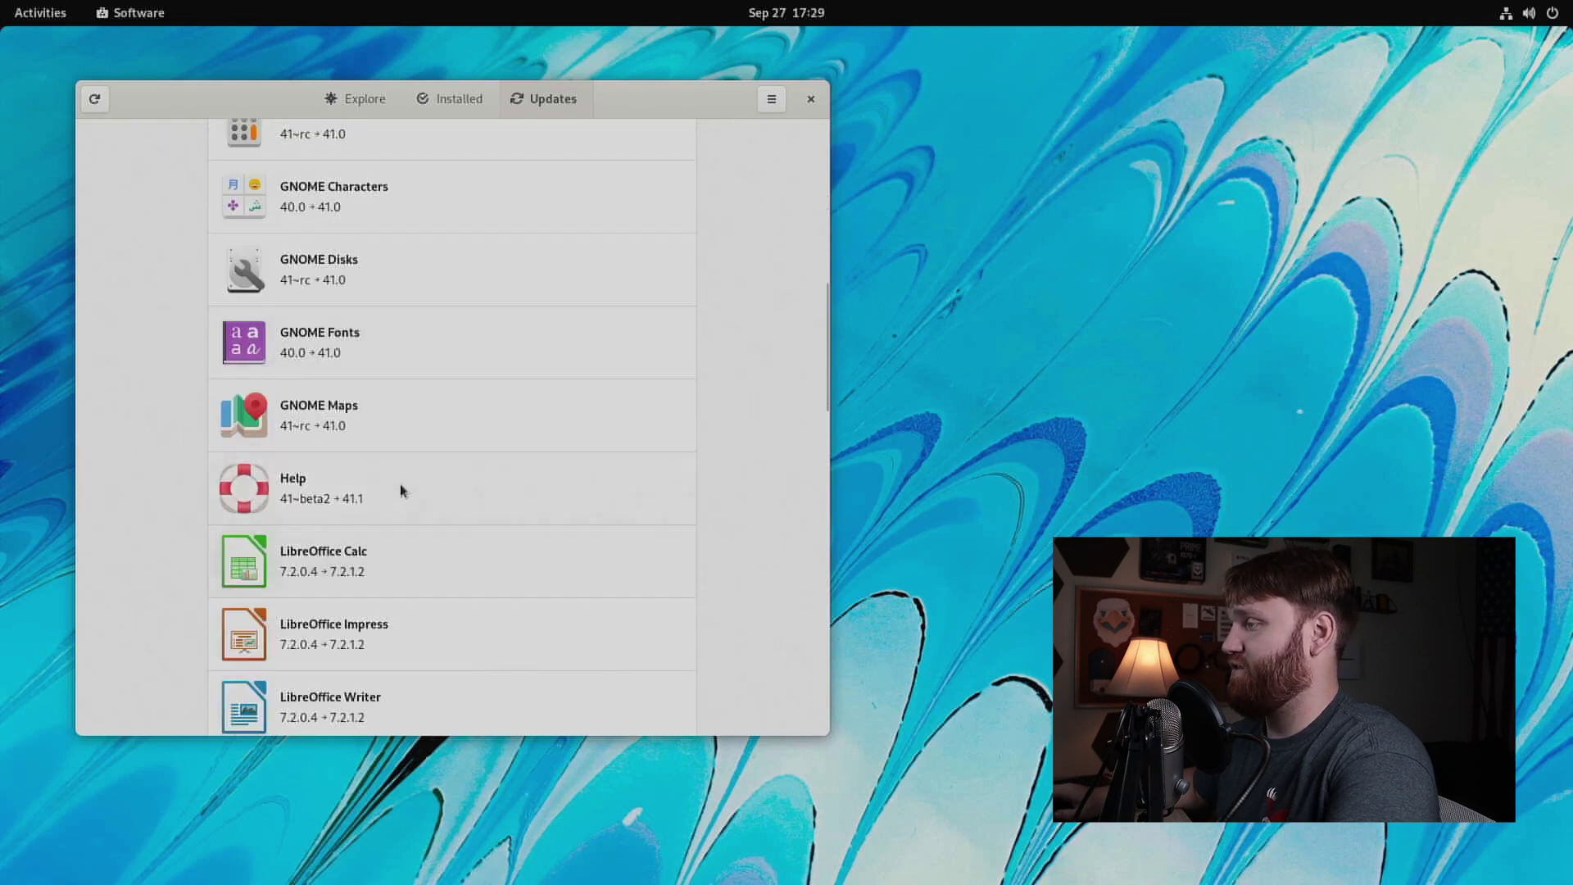
{"action": "scroll", "coordinate": [369, 463], "scroll_direction": "up", "scroll_amount": 10}
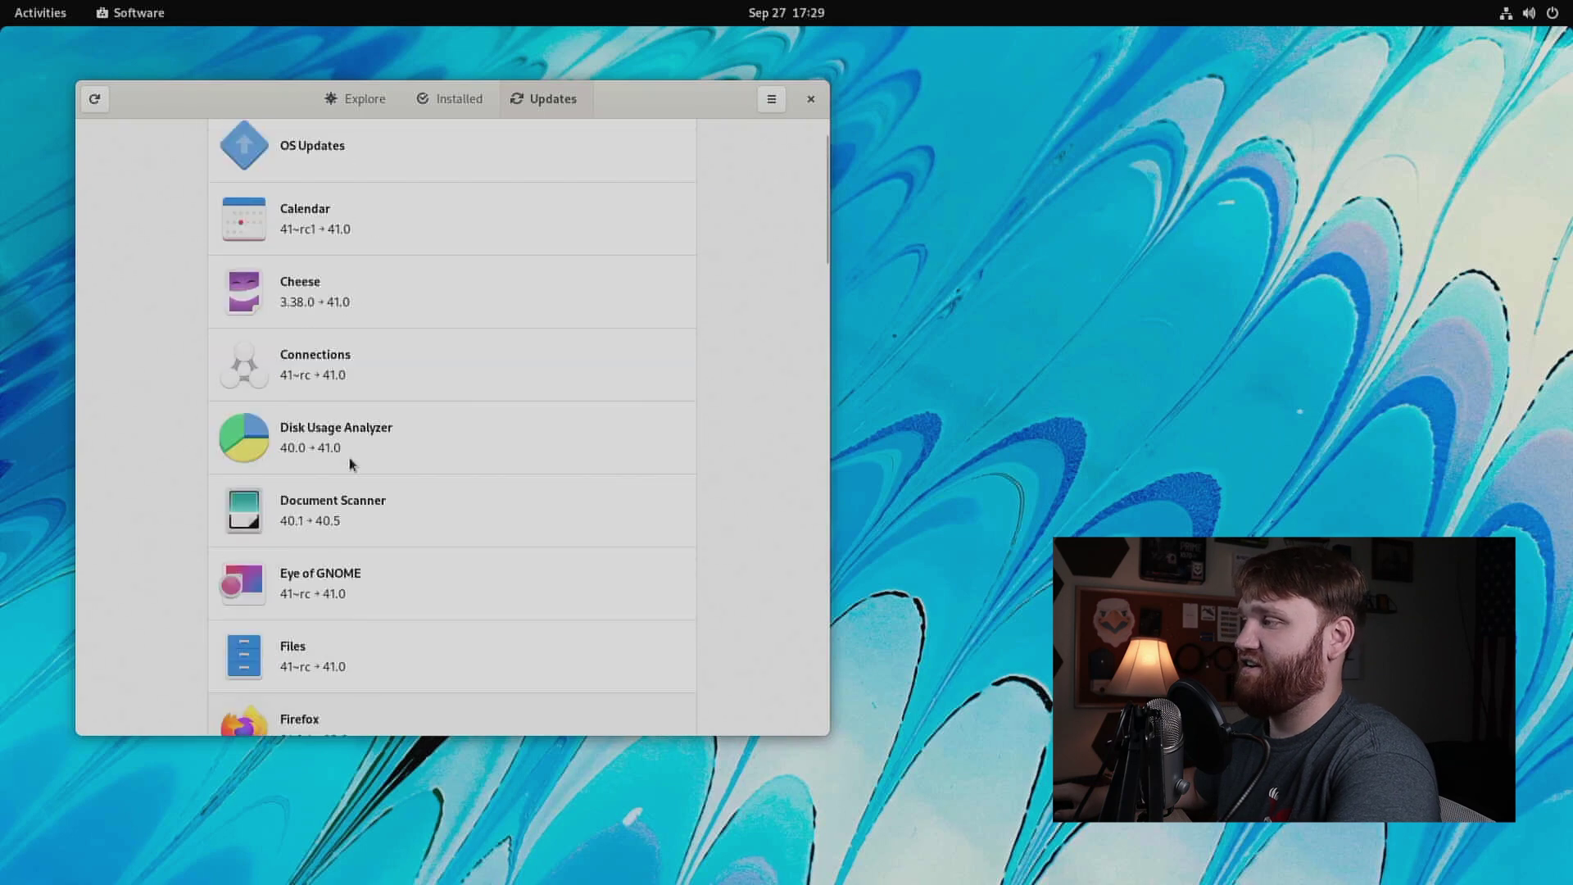
{"action": "scroll", "coordinate": [351, 464], "scroll_direction": "up", "scroll_amount": 1}
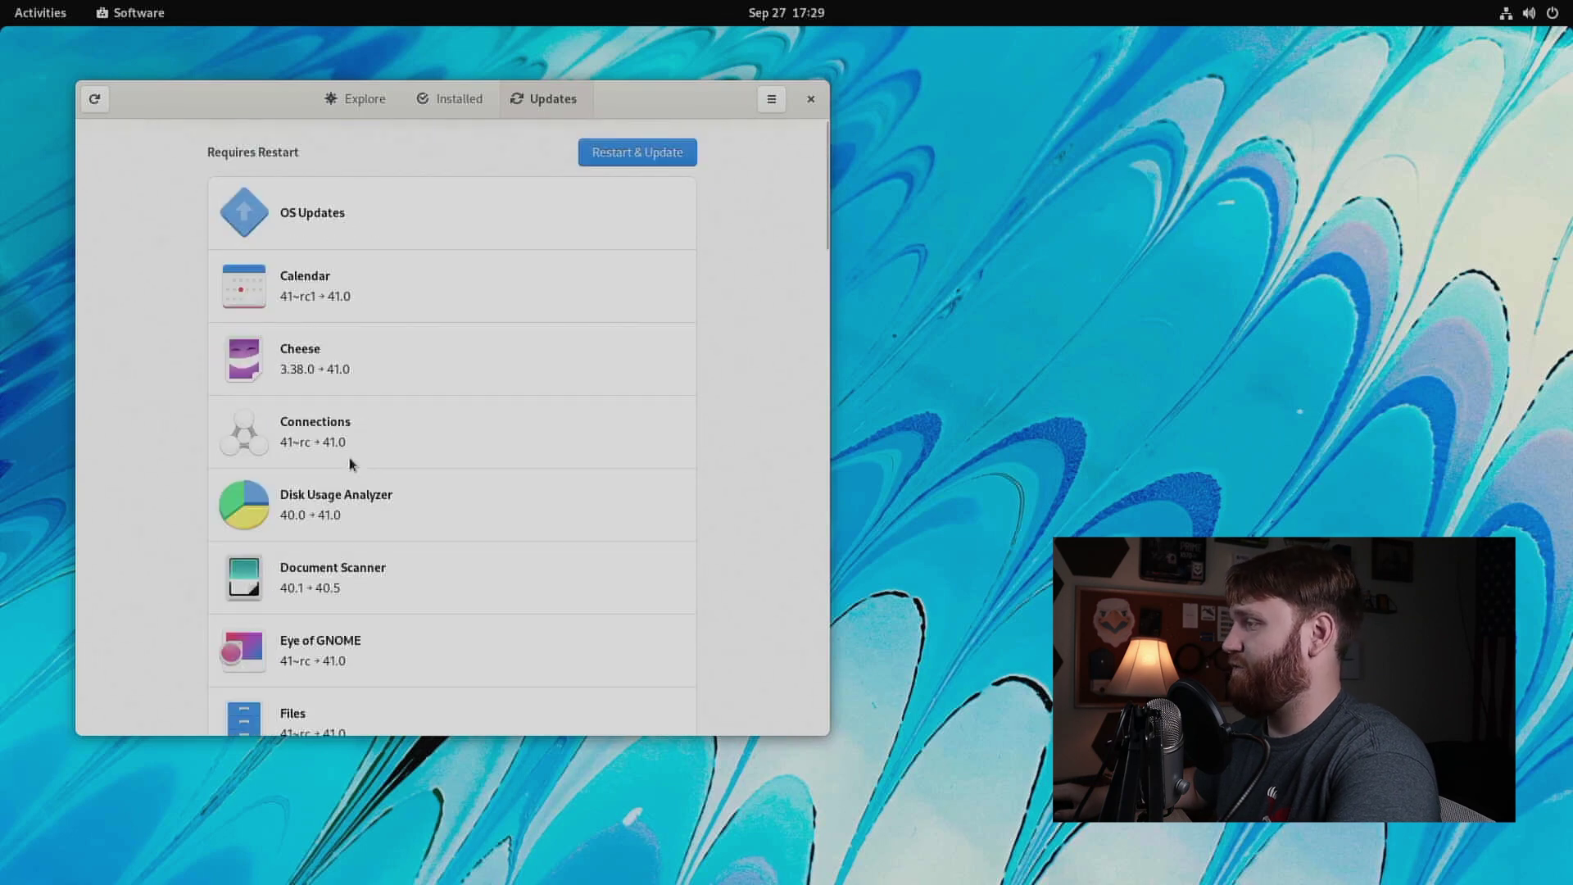
{"action": "left_click", "coordinate": [599, 156]}
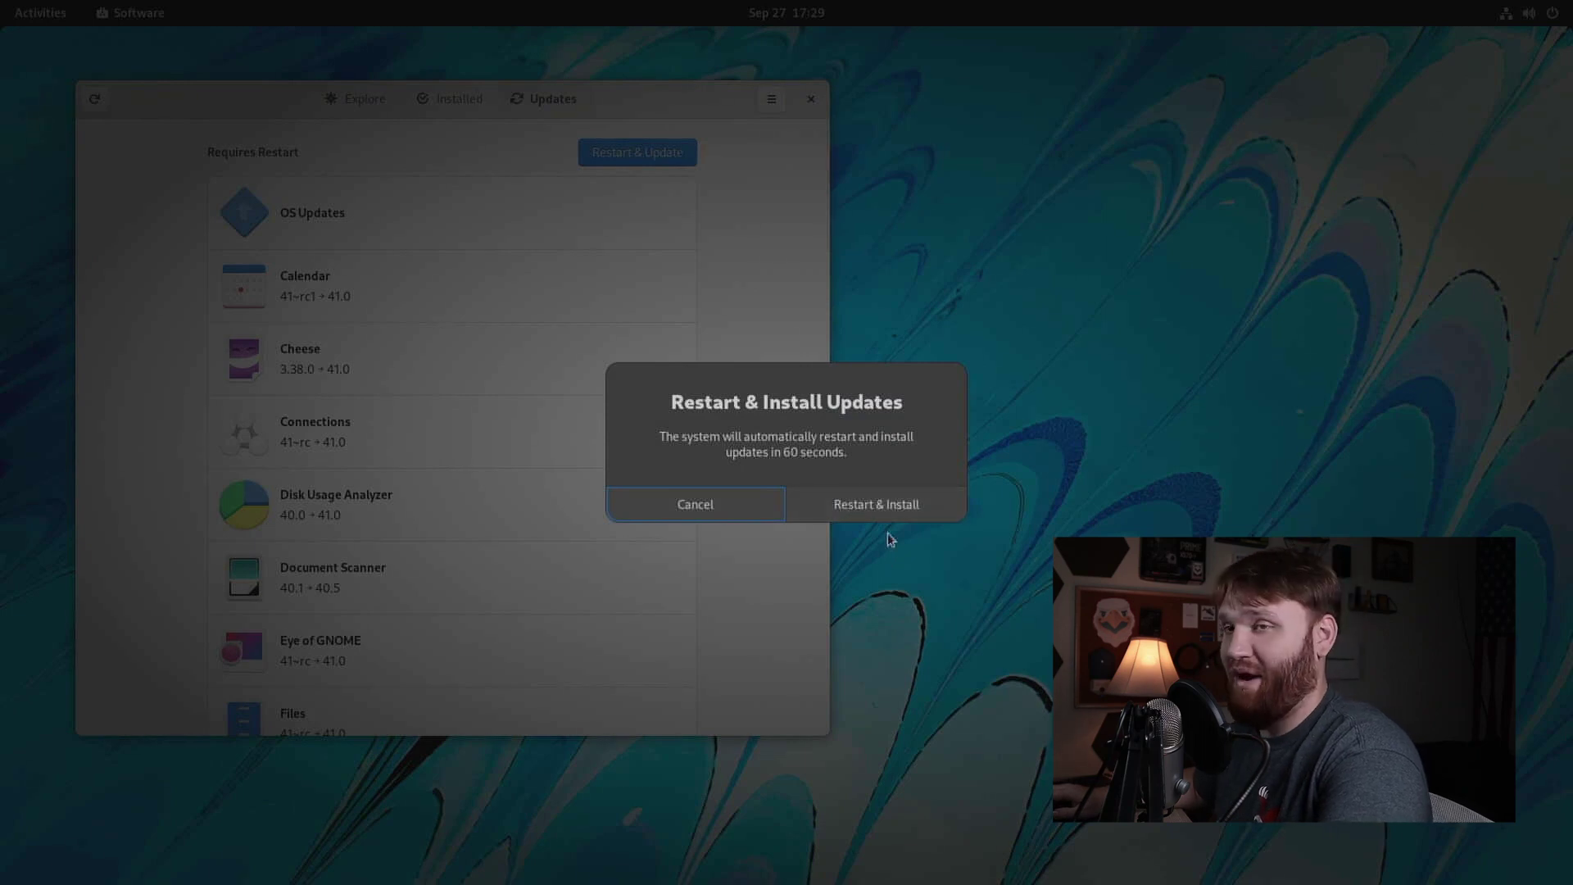
Confirm Restart & Install, then after the reboot view the list of installed updates.
{"action": "left_click", "coordinate": [892, 508]}
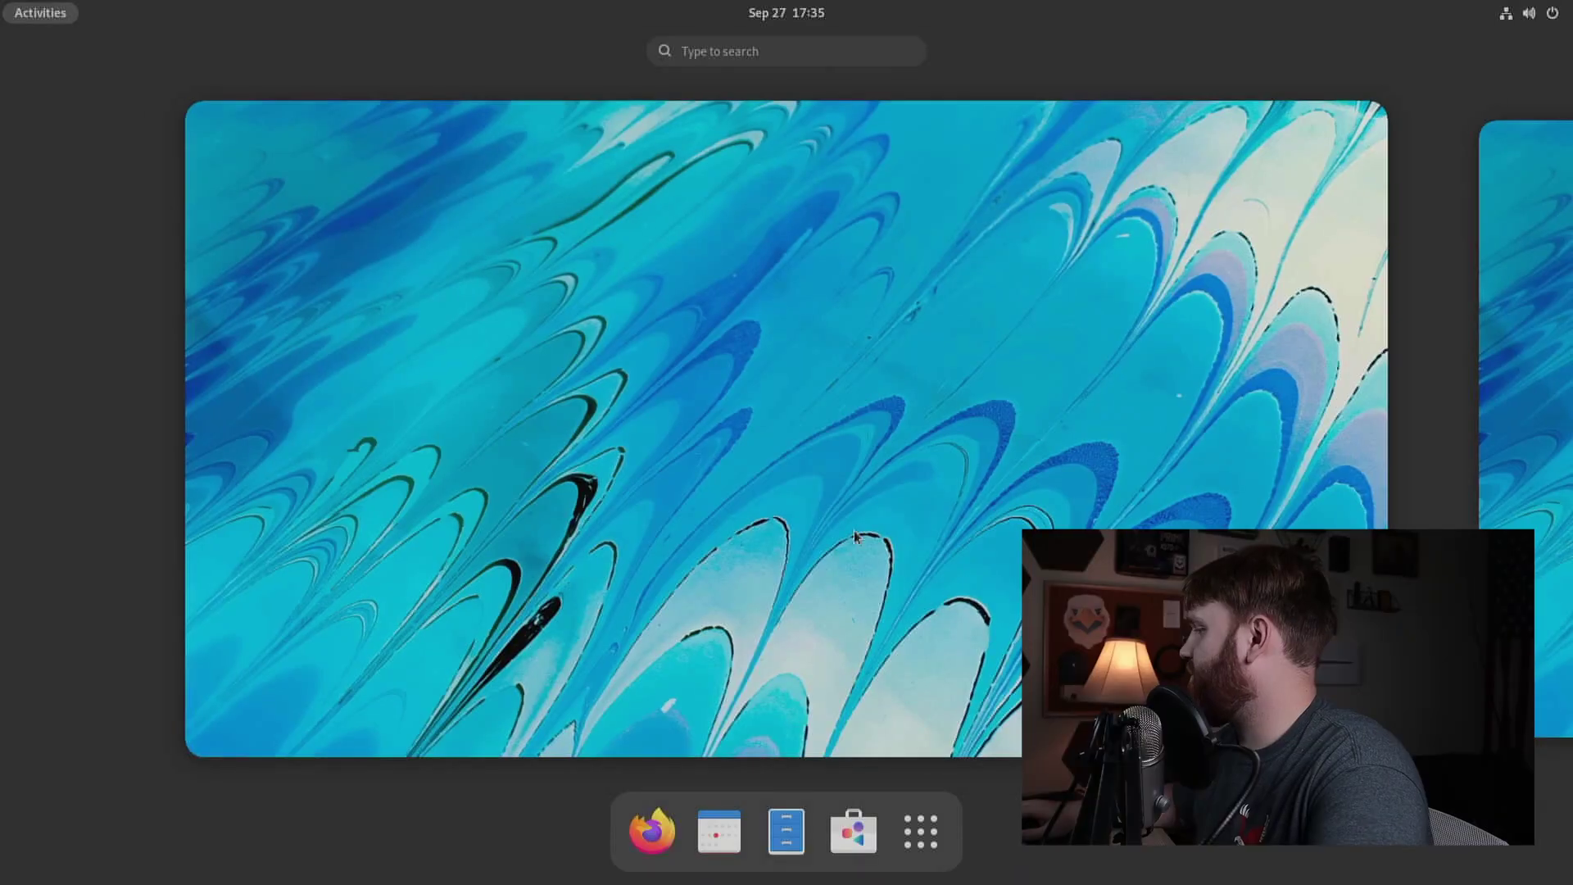
{"action": "mouse_move", "coordinate": [751, 41]}
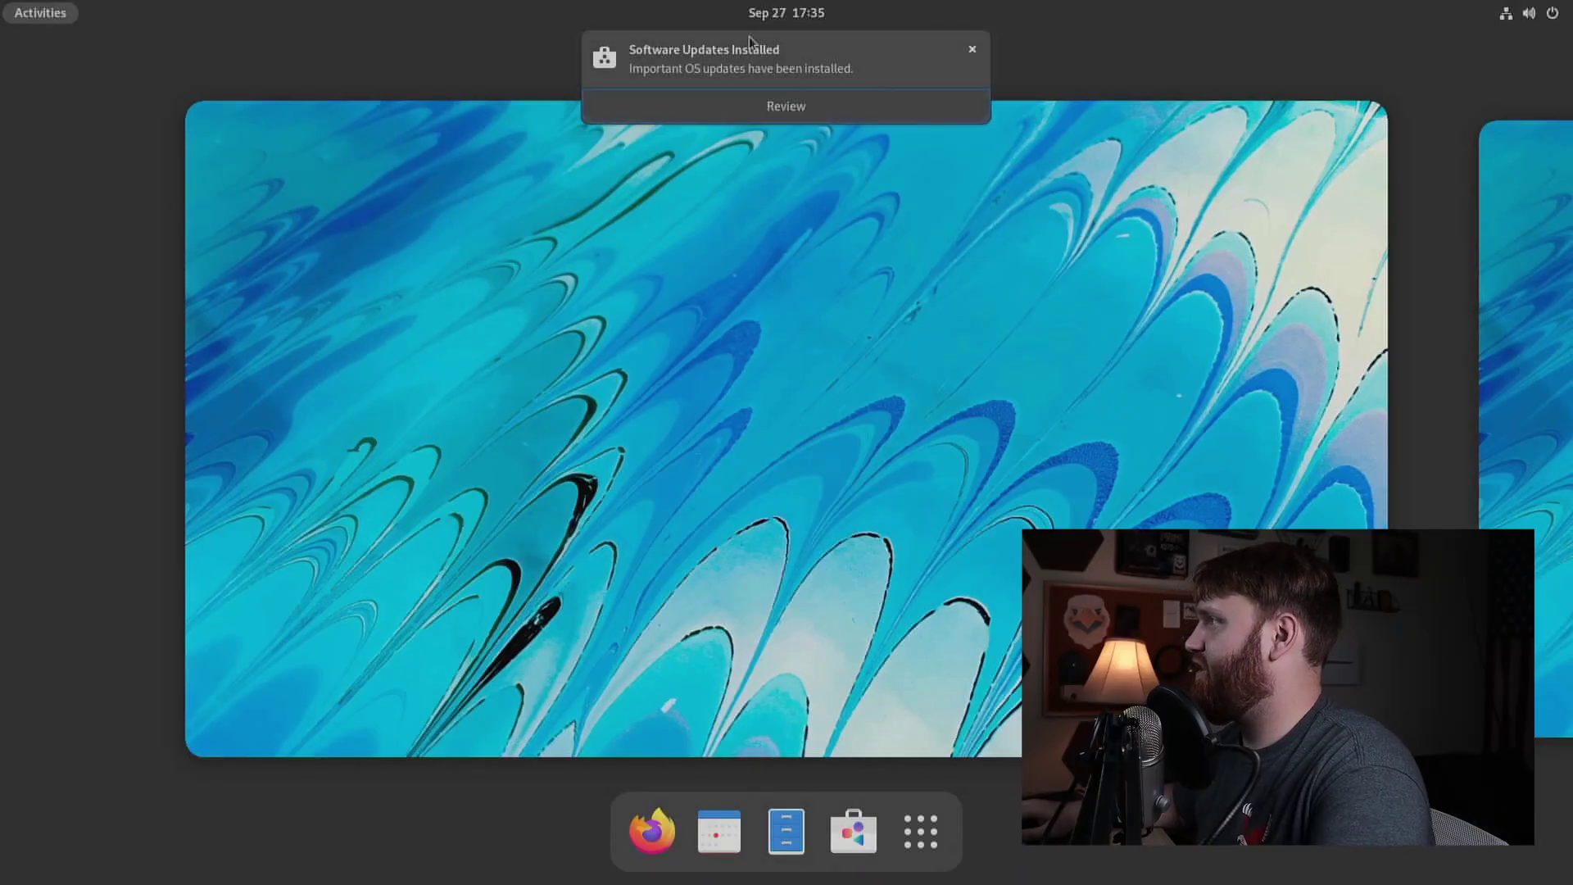
{"action": "left_click", "coordinate": [762, 114]}
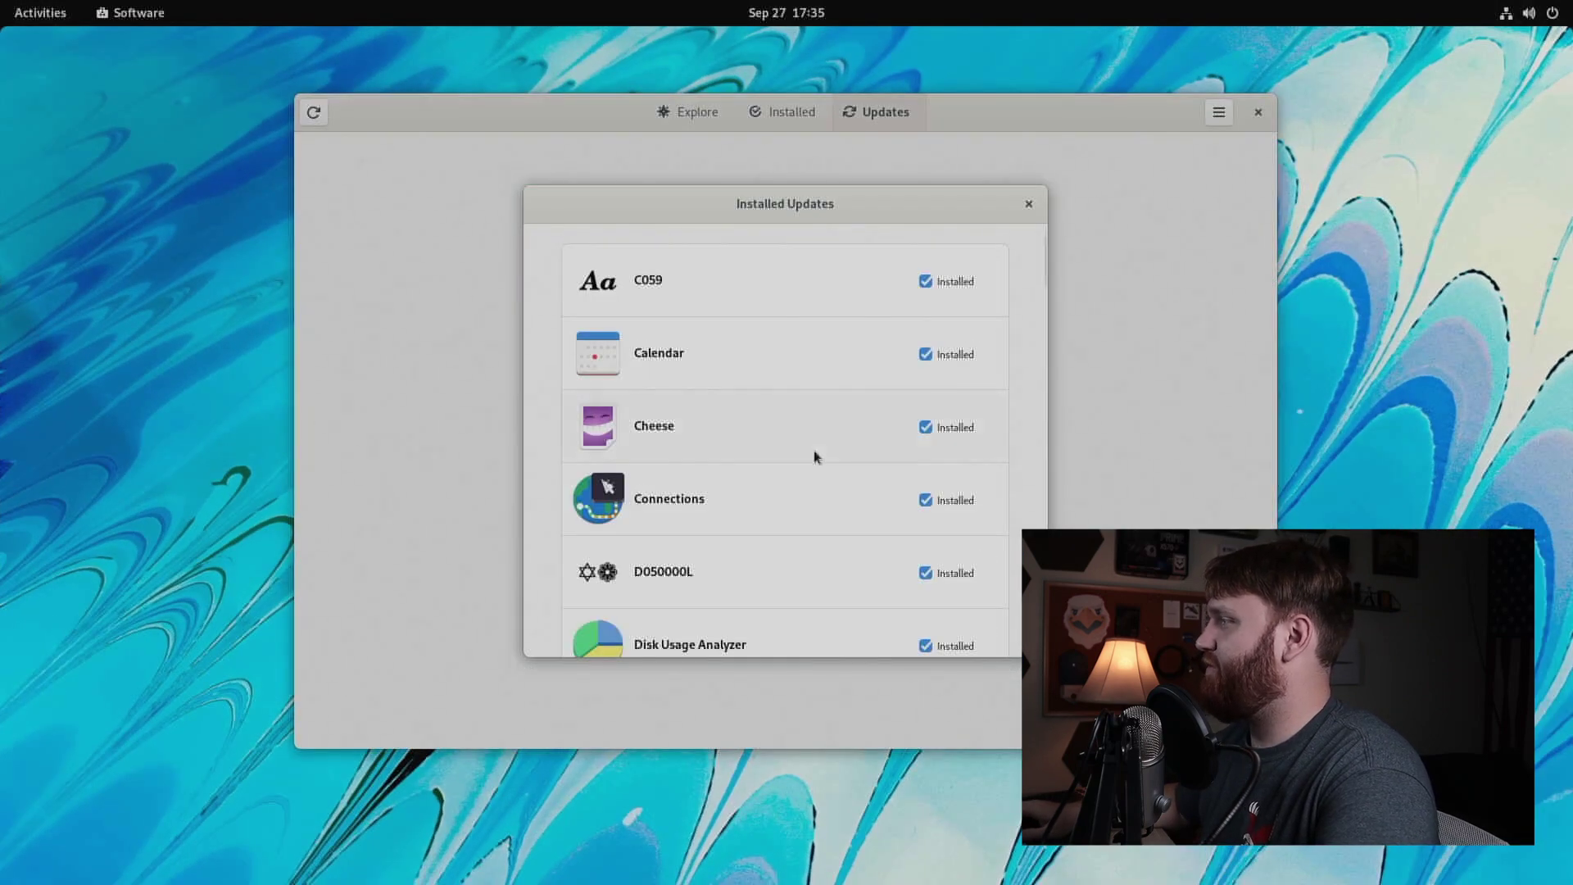
Close the Installed Updates dialog, move Software aside and quit it, then open the overview.
{"action": "scroll", "coordinate": [815, 456], "scroll_direction": "down", "scroll_amount": 20}
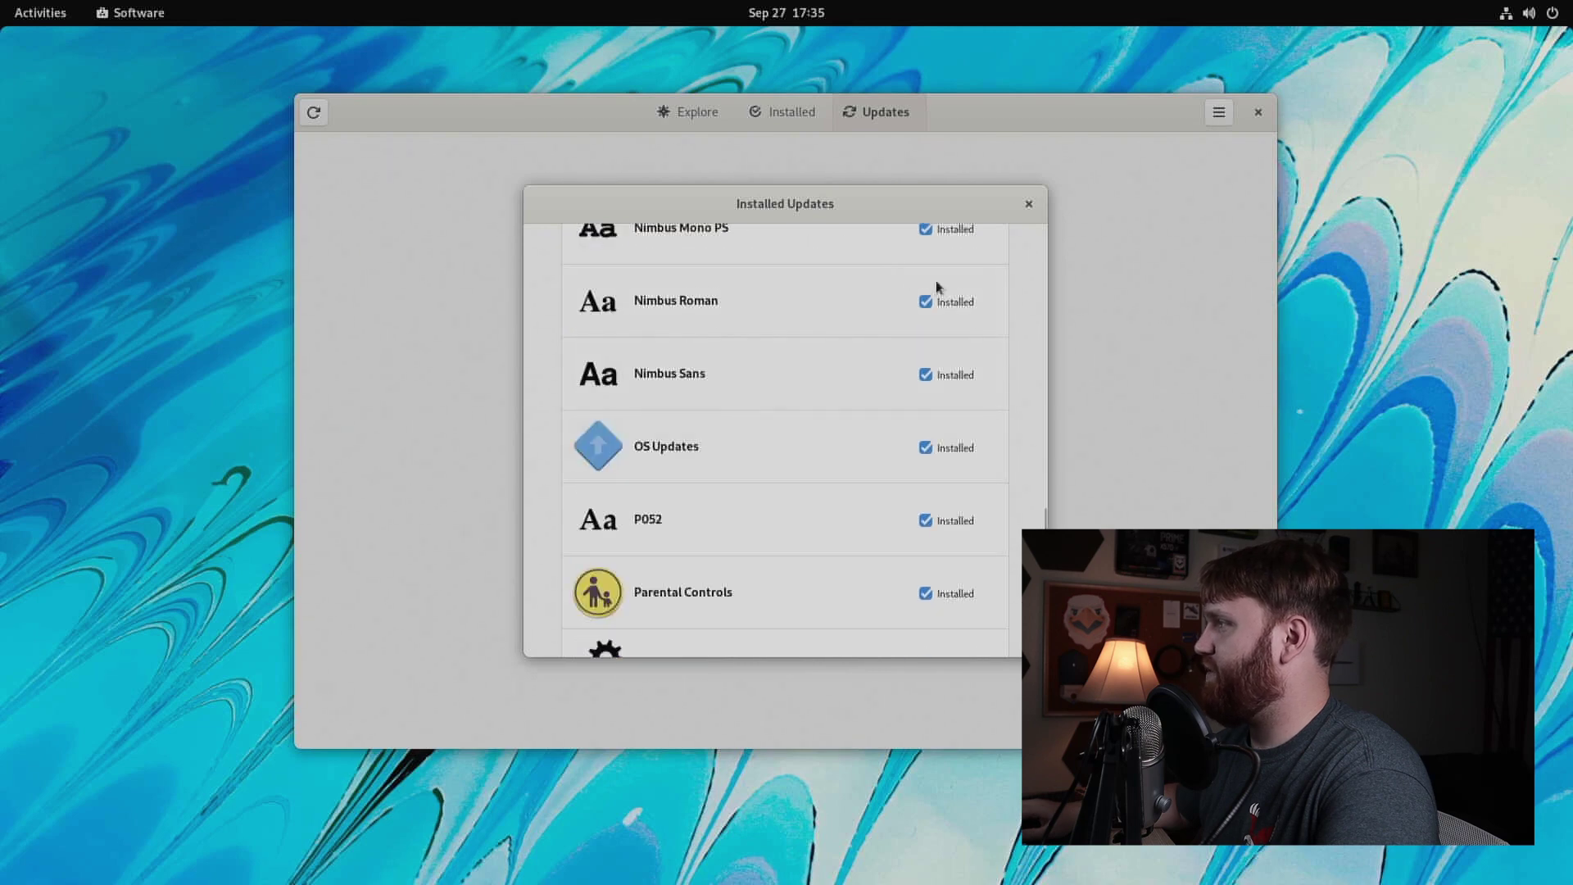
{"action": "left_click", "coordinate": [1029, 204]}
{"action": "left_click_drag", "start_coordinate": [1033, 109], "coordinate": [821, 90]}
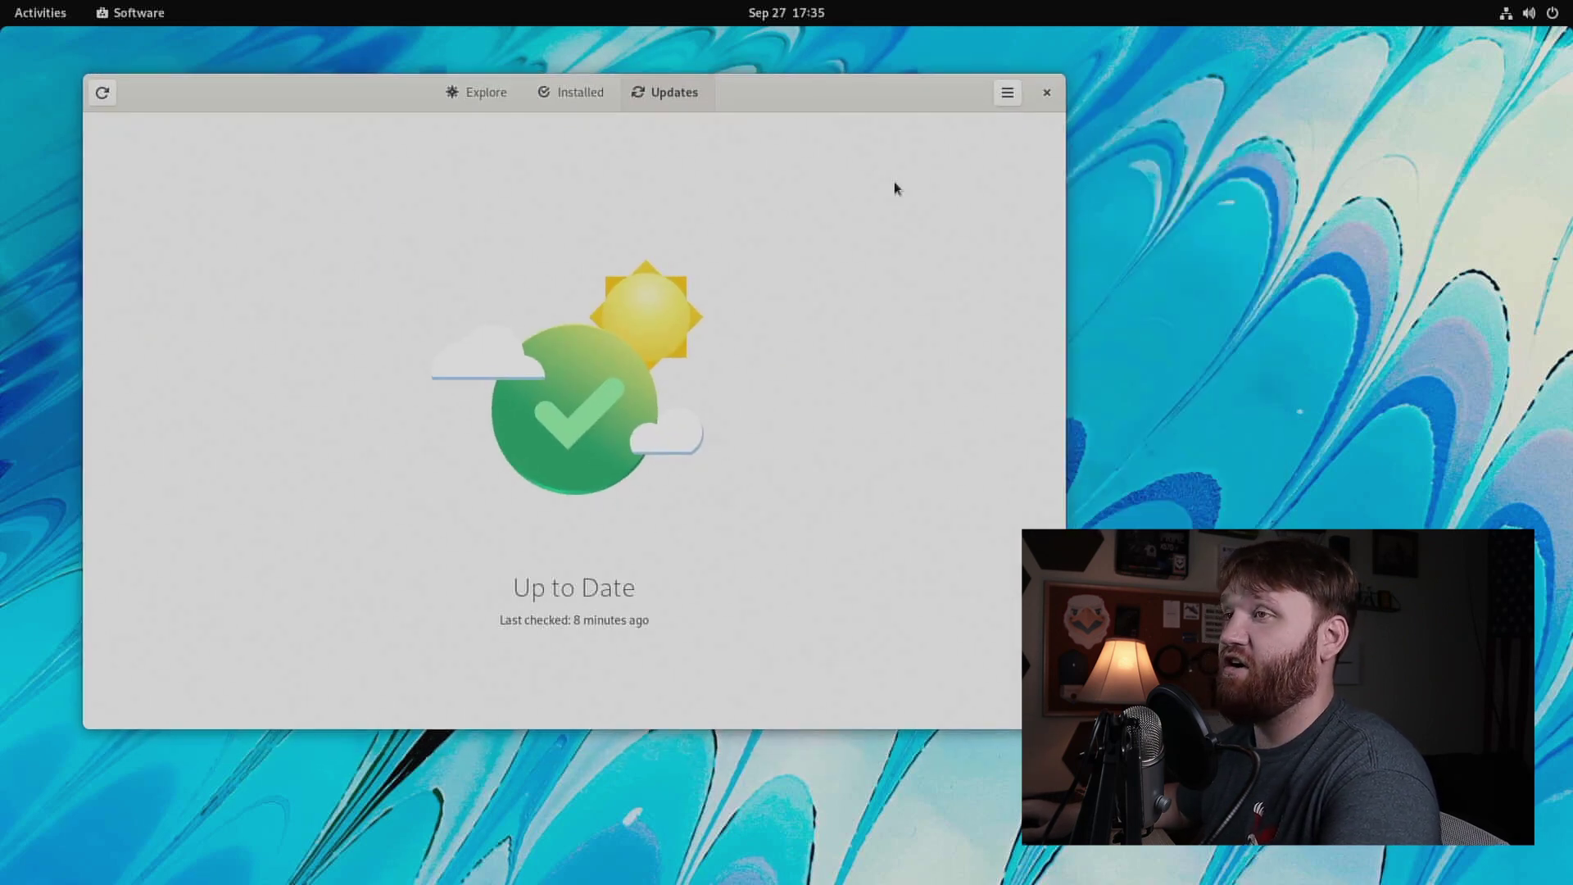
{"action": "left_click", "coordinate": [1047, 93]}
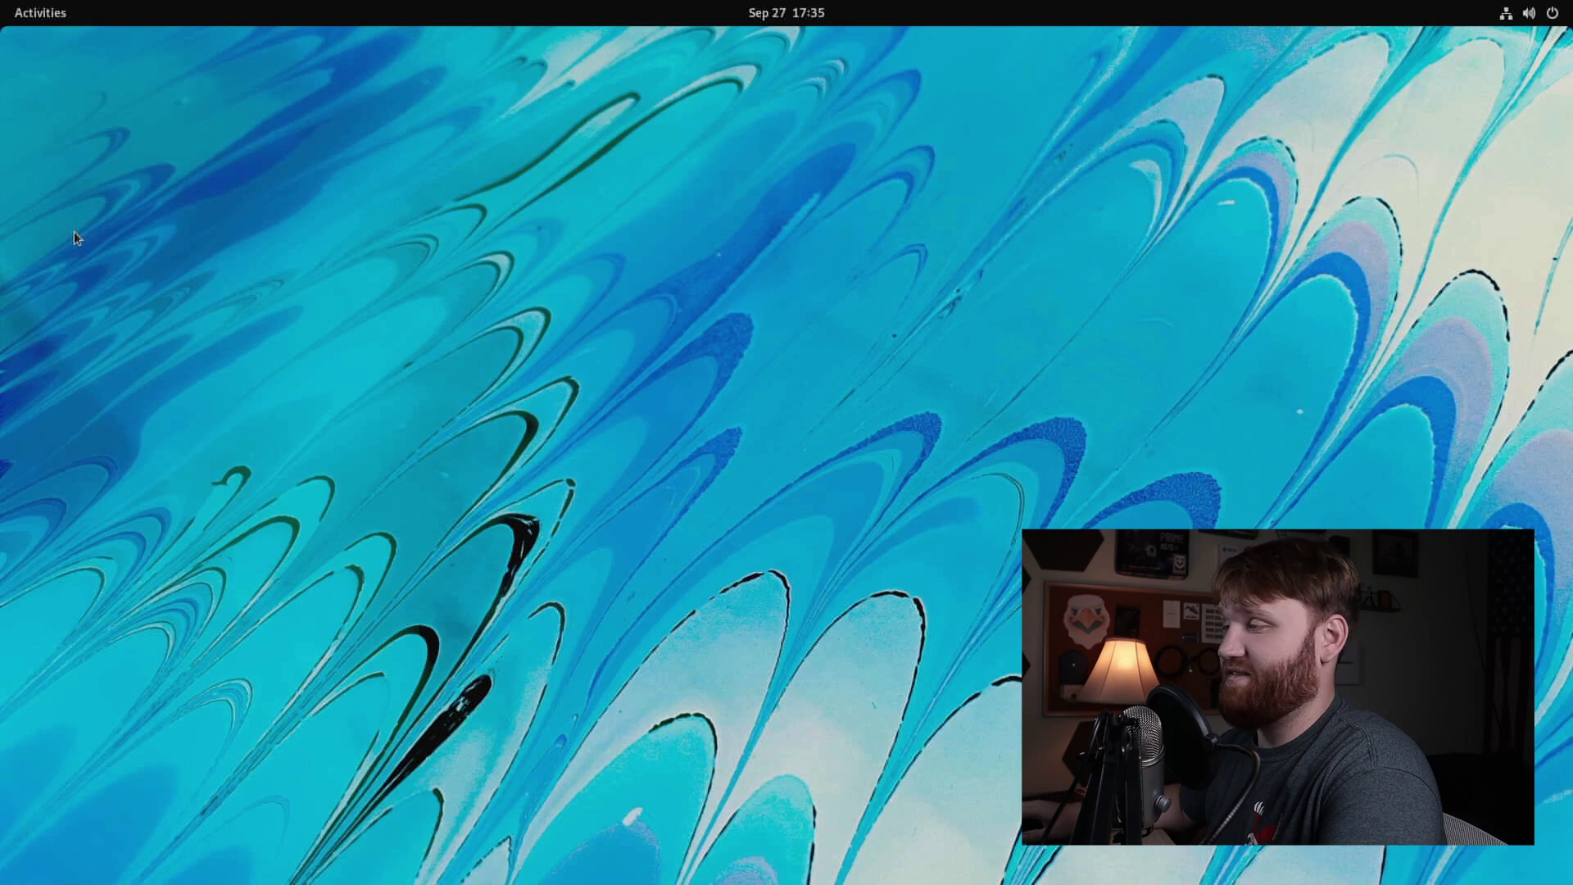
{"action": "left_click", "coordinate": [63, 14]}
Open Terminal and run neofetch, answering y twice to install the package.
{"action": "type", "text": "termi"}
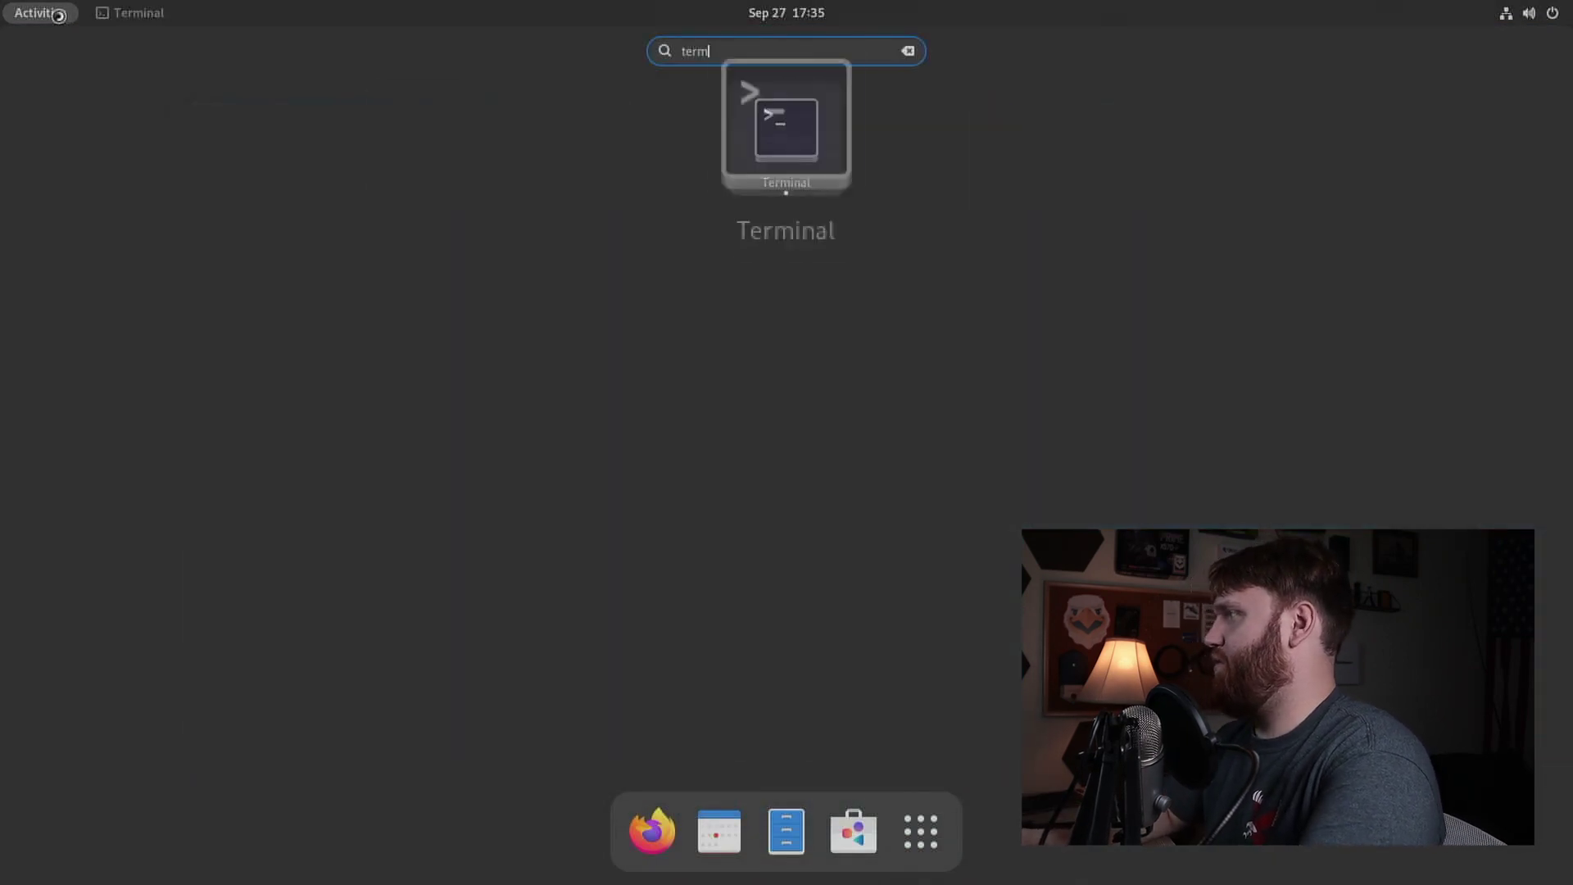
{"action": "key", "text": "Return"}
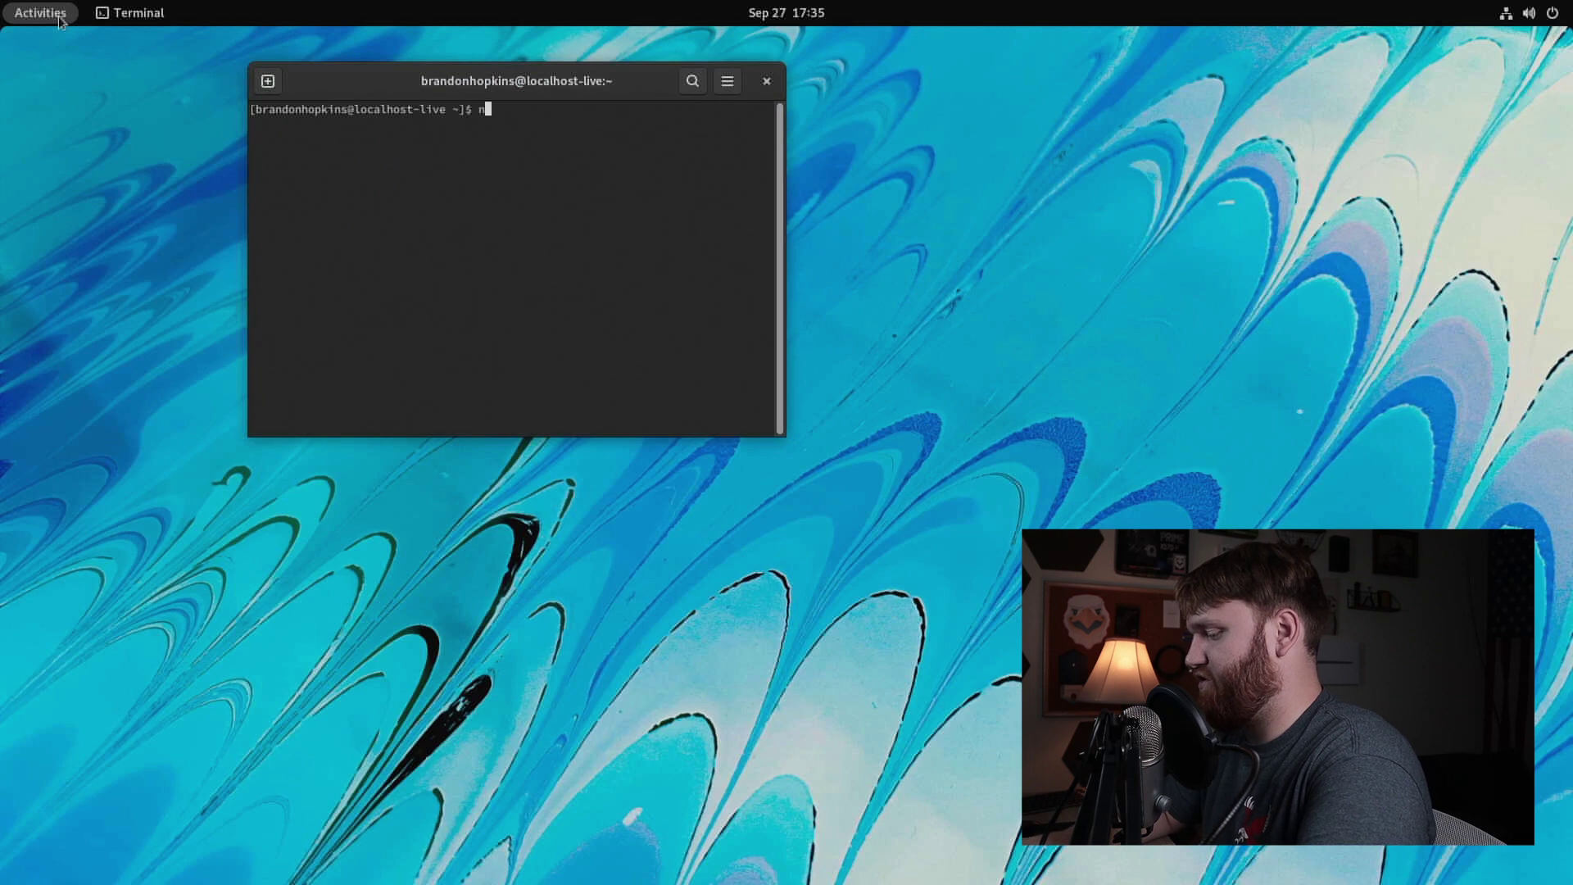
{"action": "type", "text": "neofetch"}
{"action": "key", "text": "Return"}
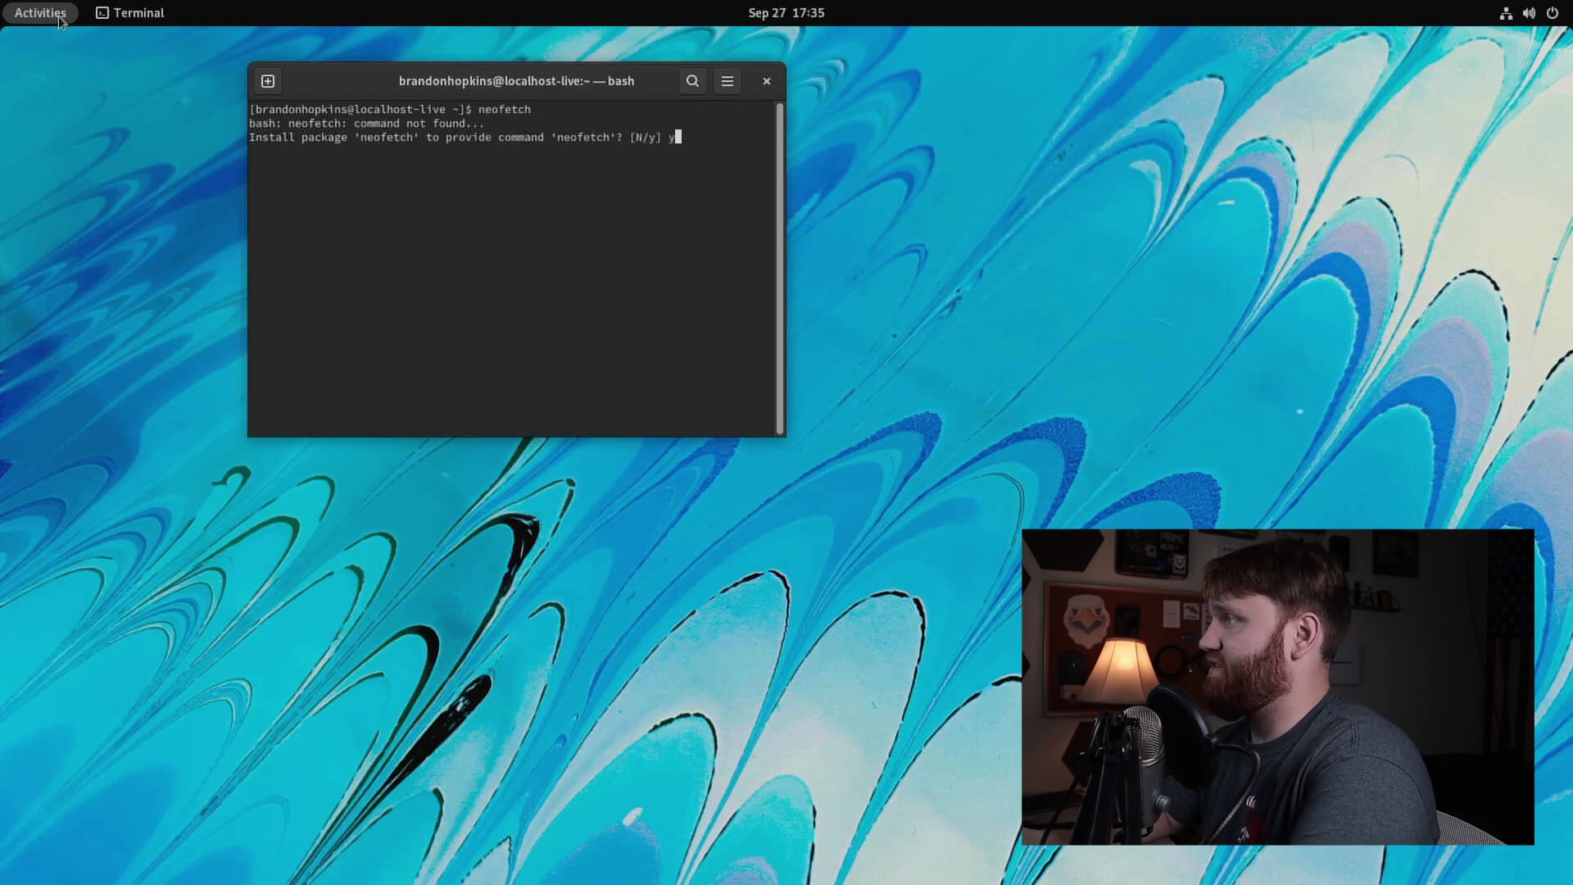
{"action": "type", "text": "y"}
{"action": "key", "text": "Return"}
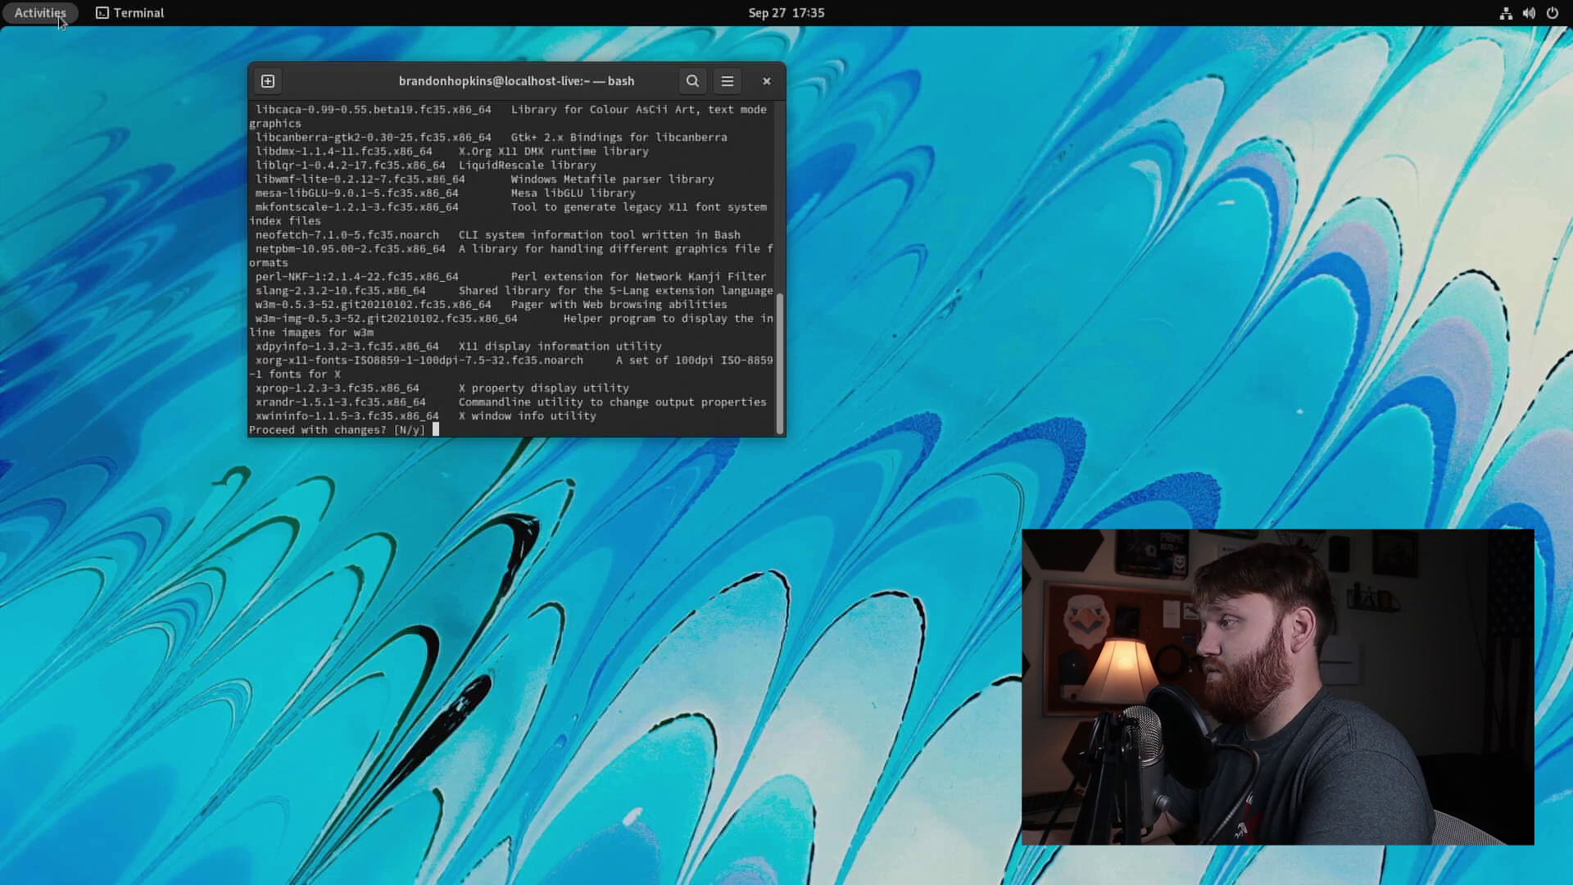
{"action": "type", "text": "y"}
{"action": "key", "text": "Return"}
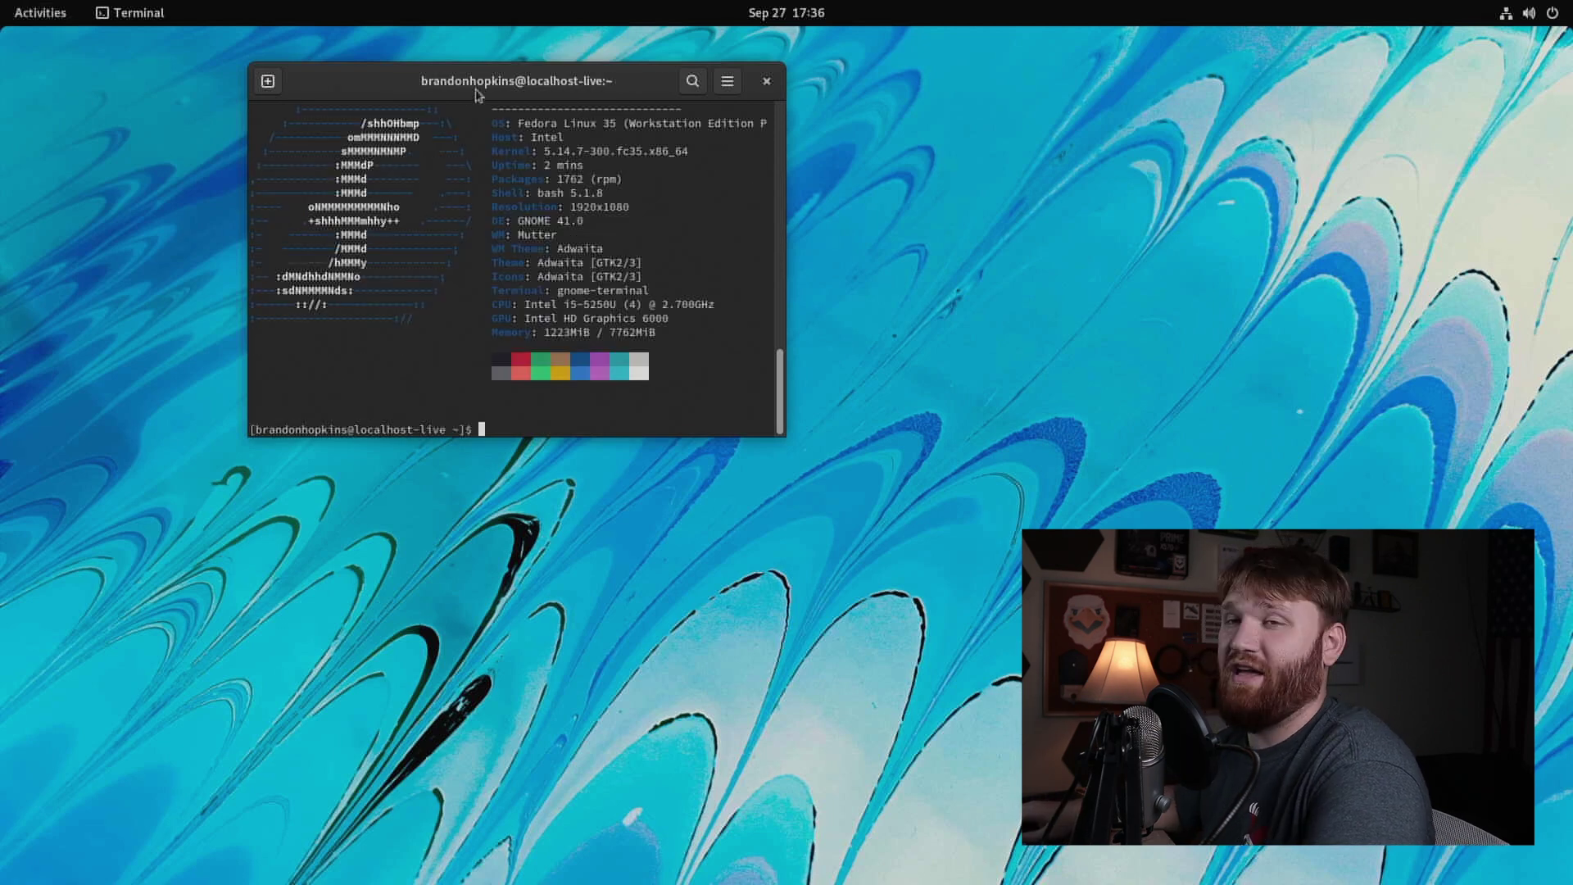
Move the terminal left and highlight the Packages and DE, WM, WM Theme output lines.
{"action": "left_click_drag", "start_coordinate": [478, 95], "coordinate": [306, 114]}
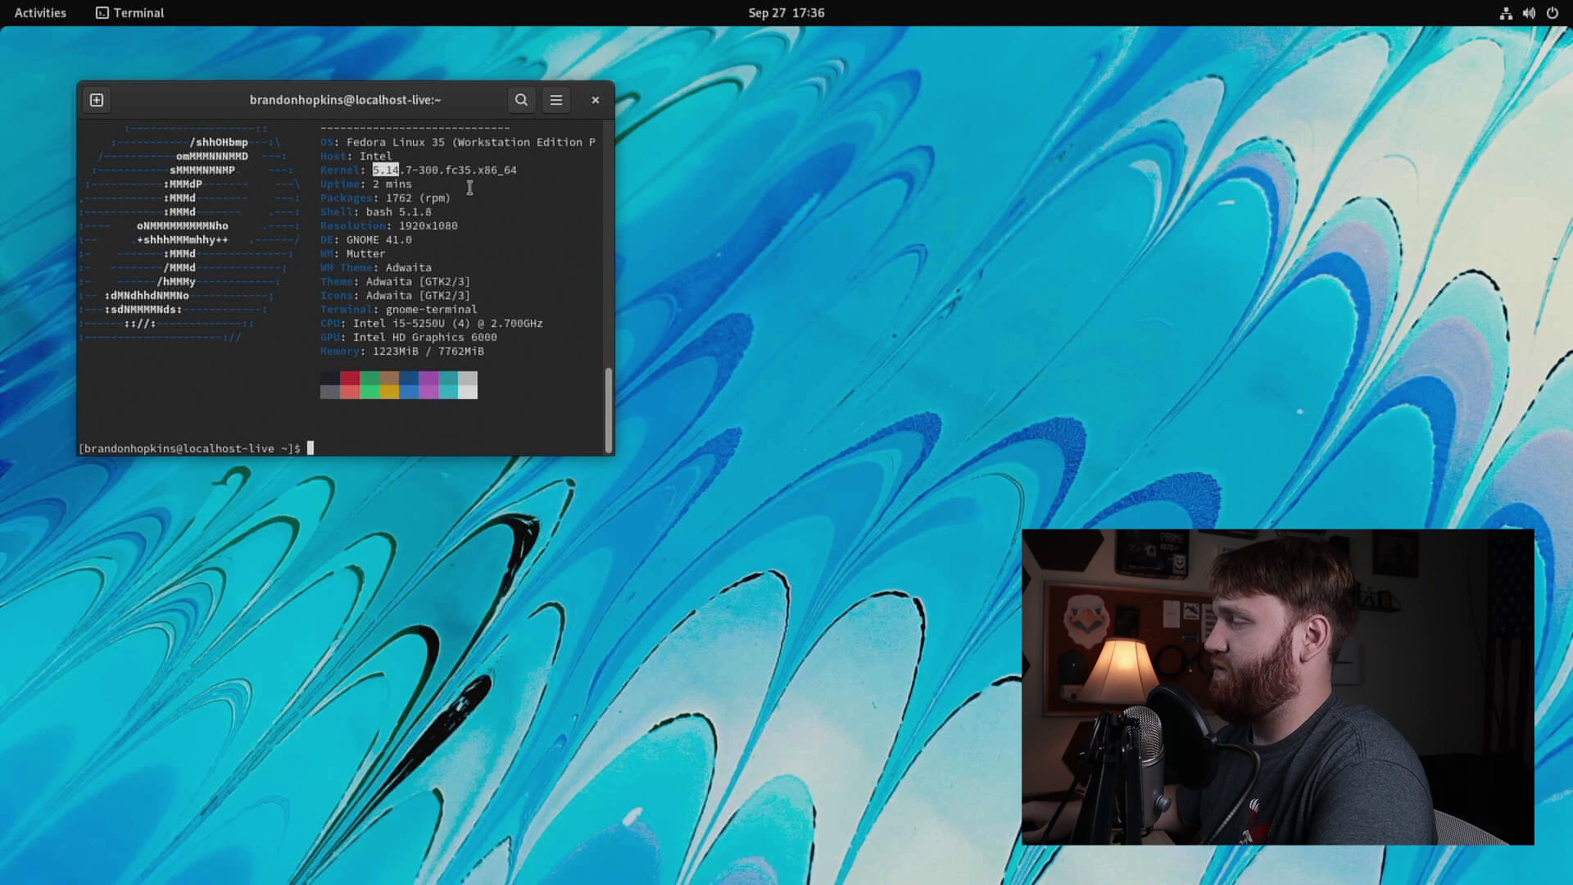
{"action": "mouse_move", "coordinate": [482, 197]}
{"action": "left_mouse_down"}
{"action": "mouse_move", "coordinate": [93, 203]}
{"action": "mouse_move", "coordinate": [492, 168]}
{"action": "mouse_move", "coordinate": [481, 200]}
{"action": "mouse_move", "coordinate": [353, 230]}
{"action": "mouse_move", "coordinate": [590, 199]}
{"action": "mouse_move", "coordinate": [486, 204]}
{"action": "left_mouse_up"}
{"action": "left_click_drag", "start_coordinate": [336, 244], "coordinate": [508, 264]}
{"action": "left_click", "coordinate": [492, 399]}
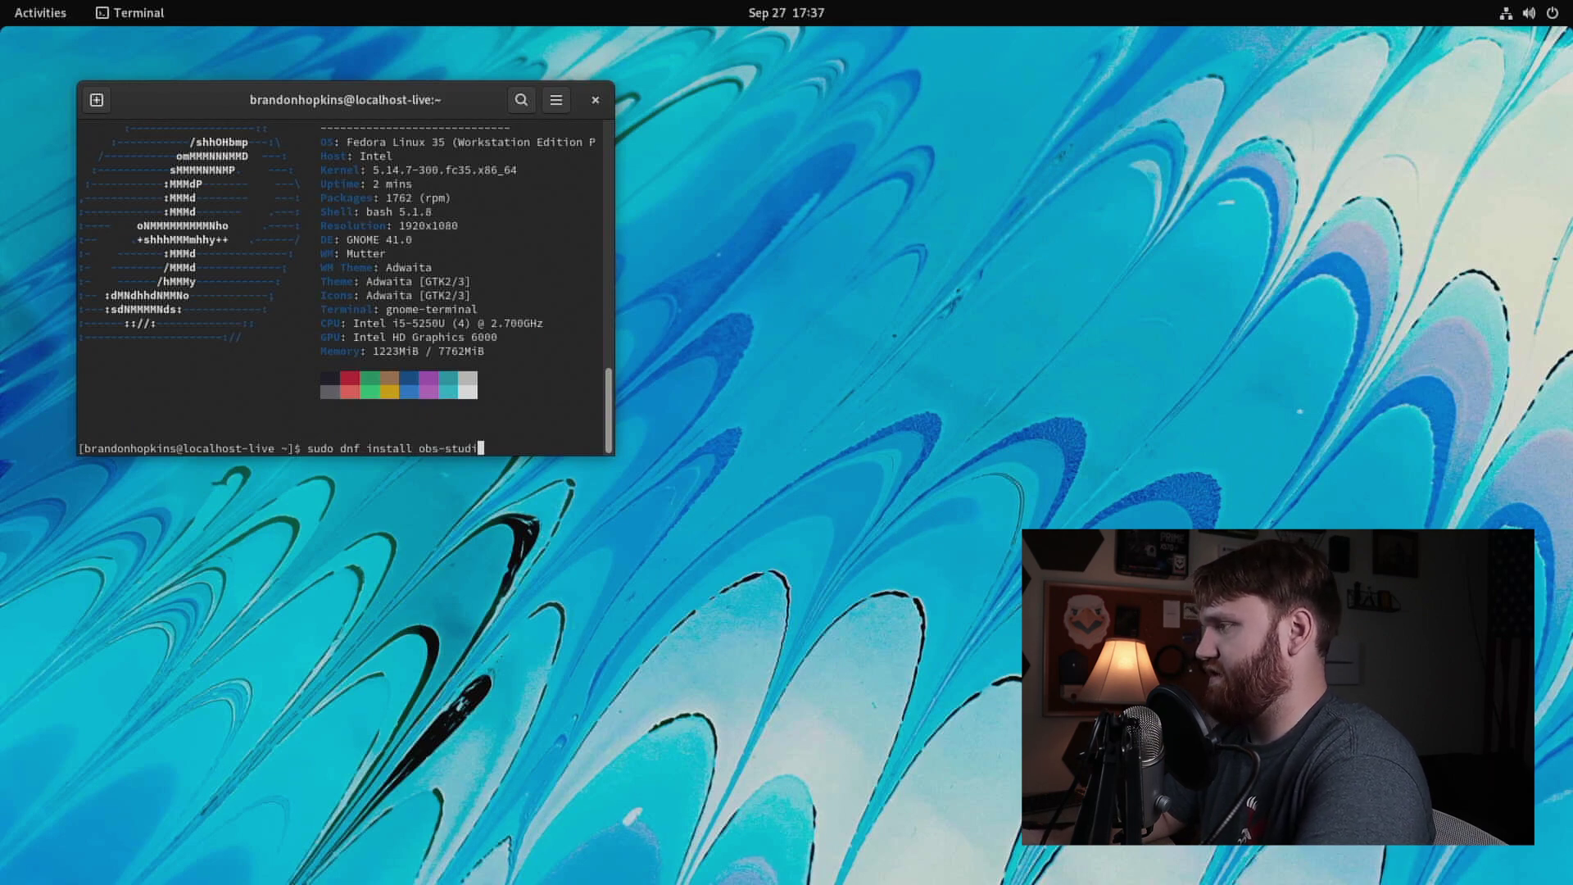
Run sudo dnf install obs-studio with the account password, which finds no match, then close Terminal.
{"action": "key", "text": "Return"}
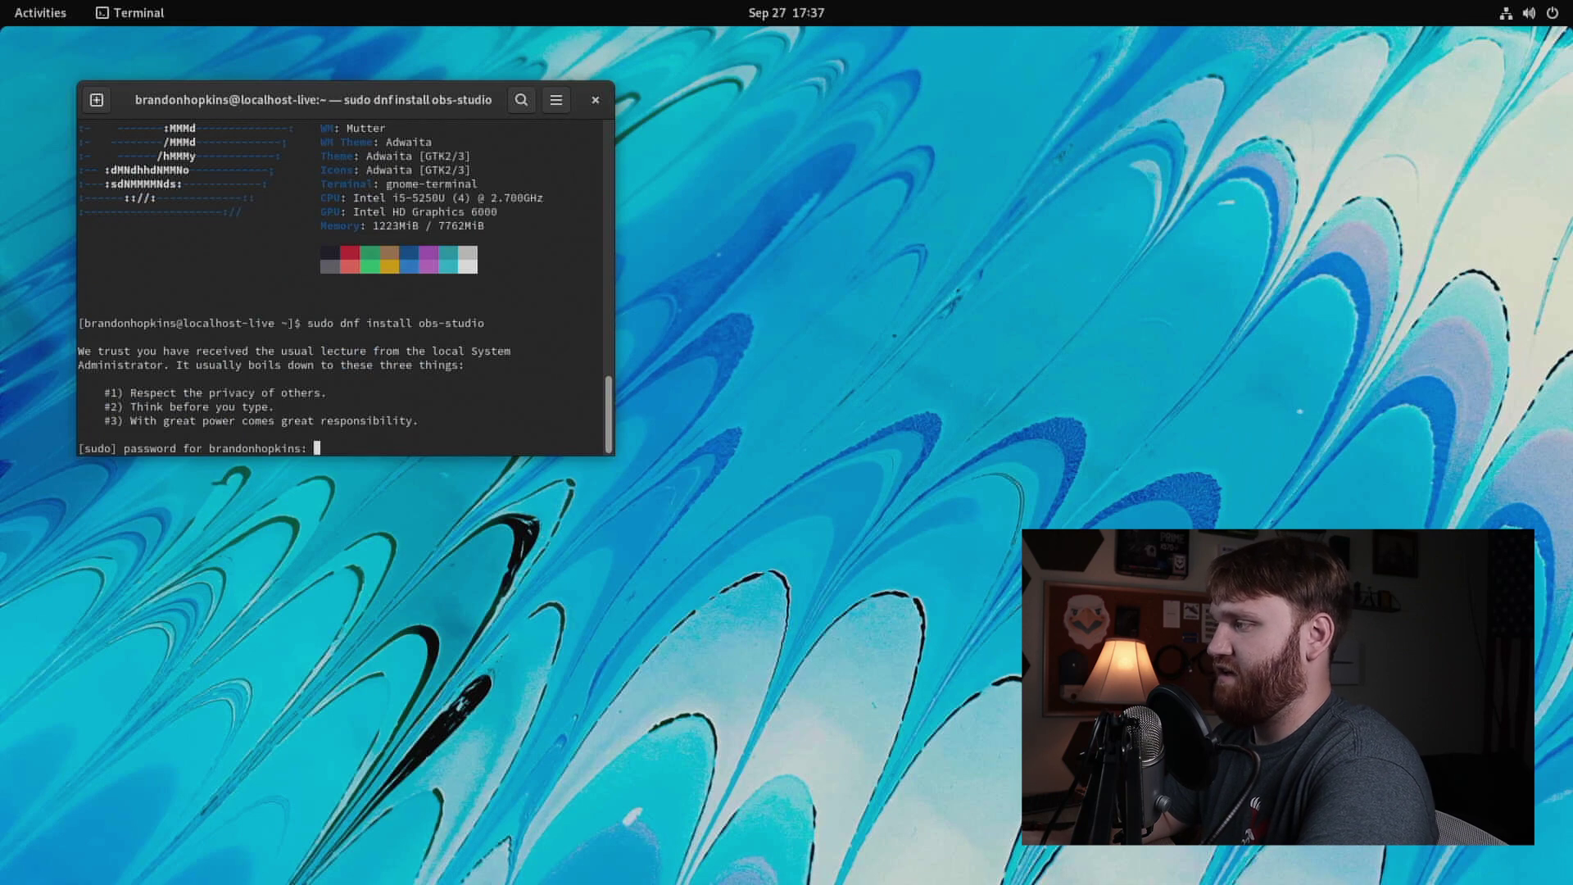
{"action": "key", "text": "Return"}
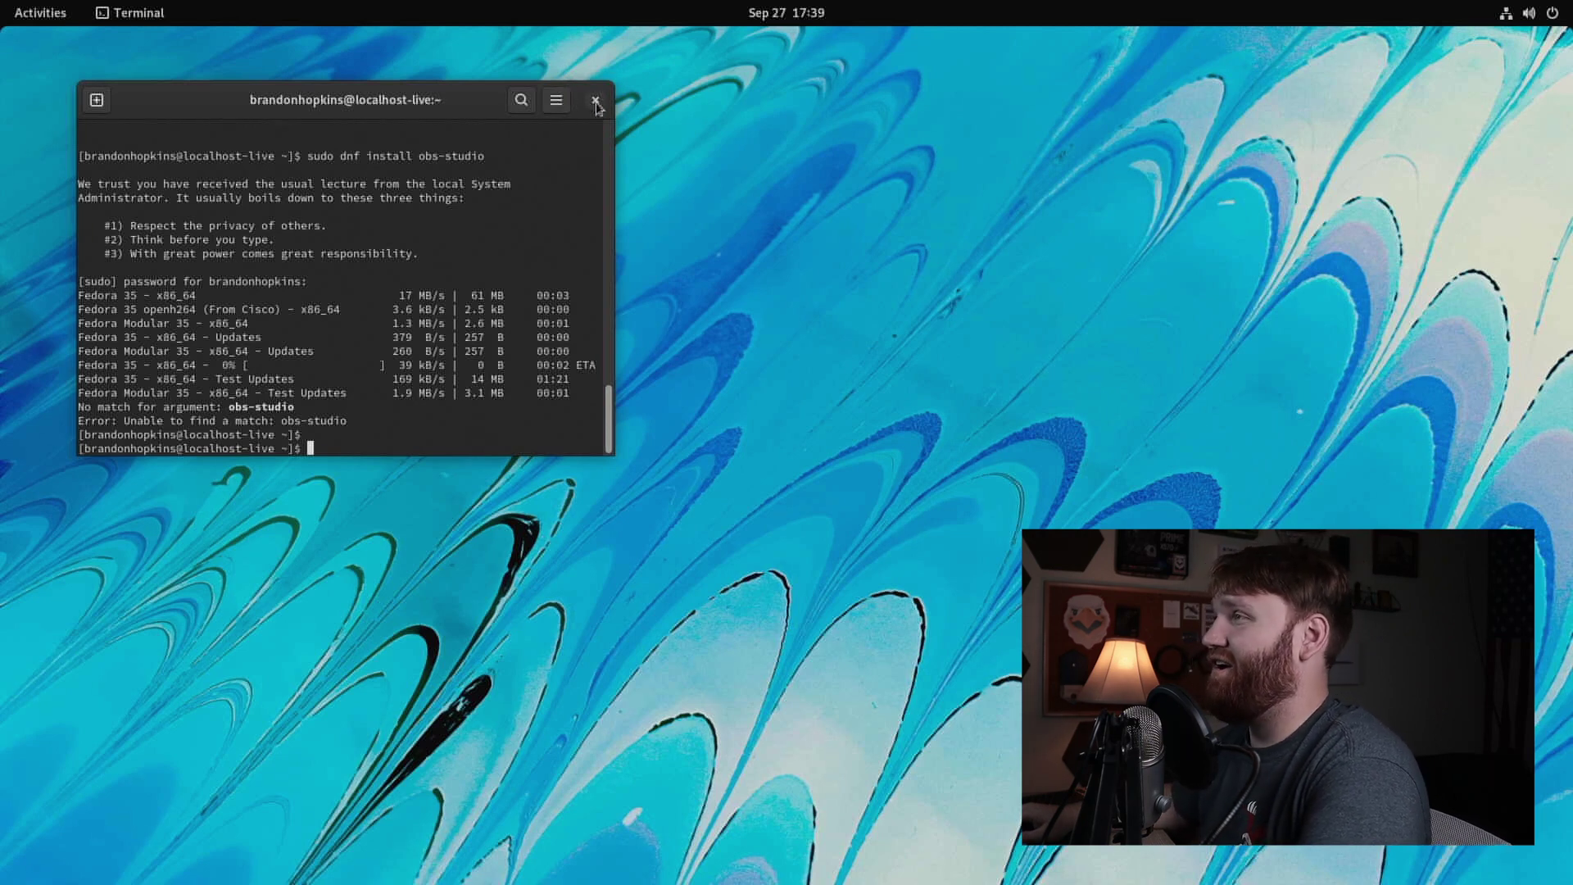
{"action": "left_click", "coordinate": [595, 100]}
{"action": "left_click", "coordinate": [47, 13]}
Launch Settings from search, move its window left, and open the Multitasking page.
{"action": "type", "text": "s"}
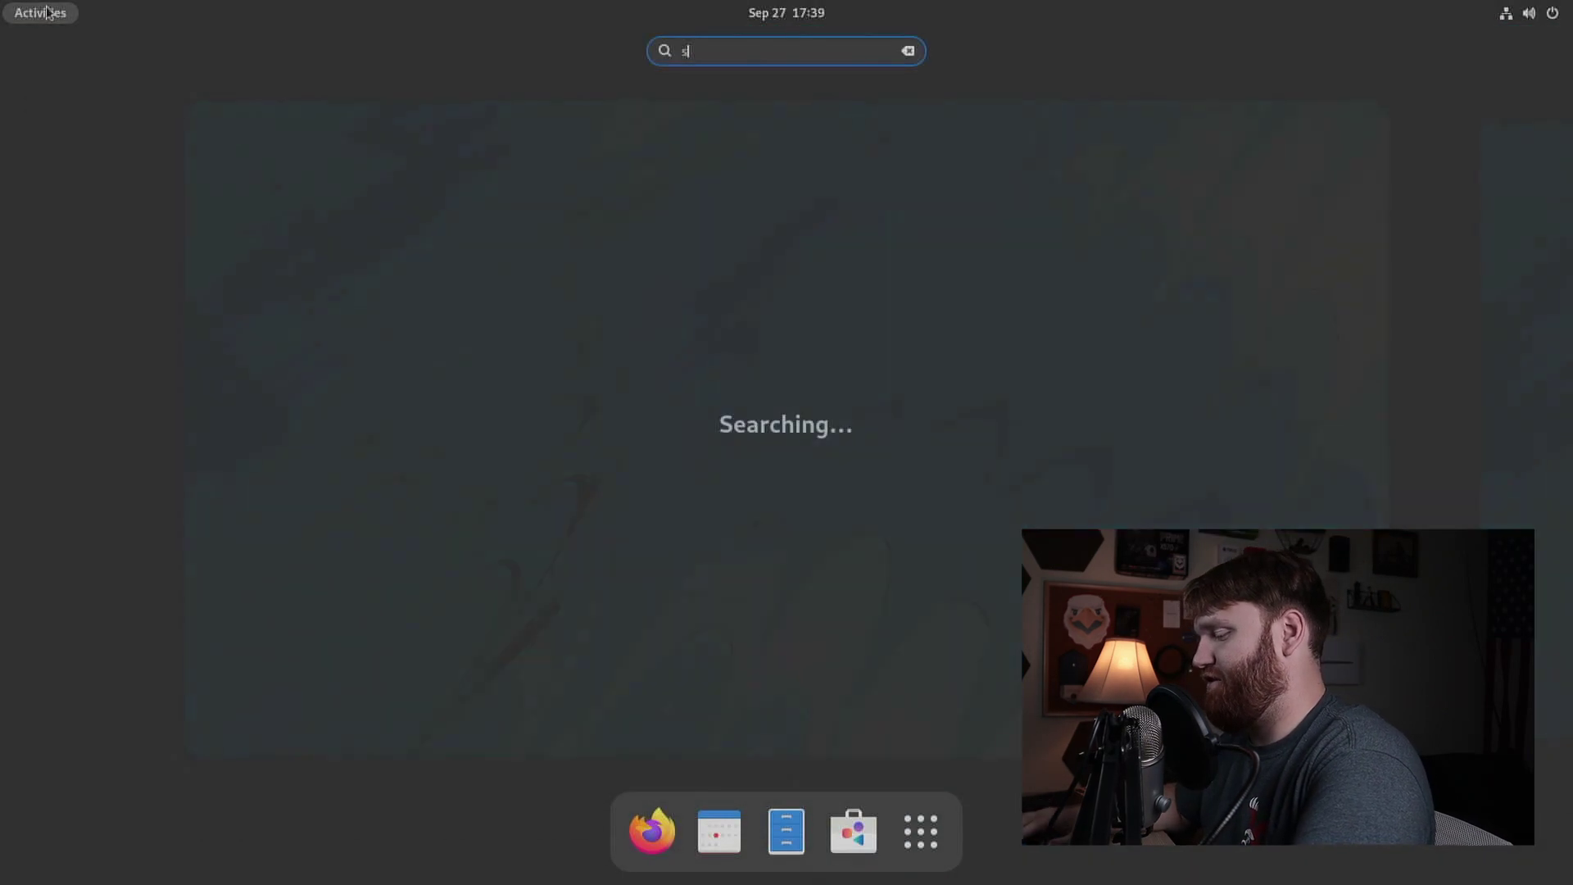
{"action": "type", "text": "ett"}
{"action": "key", "text": "Return"}
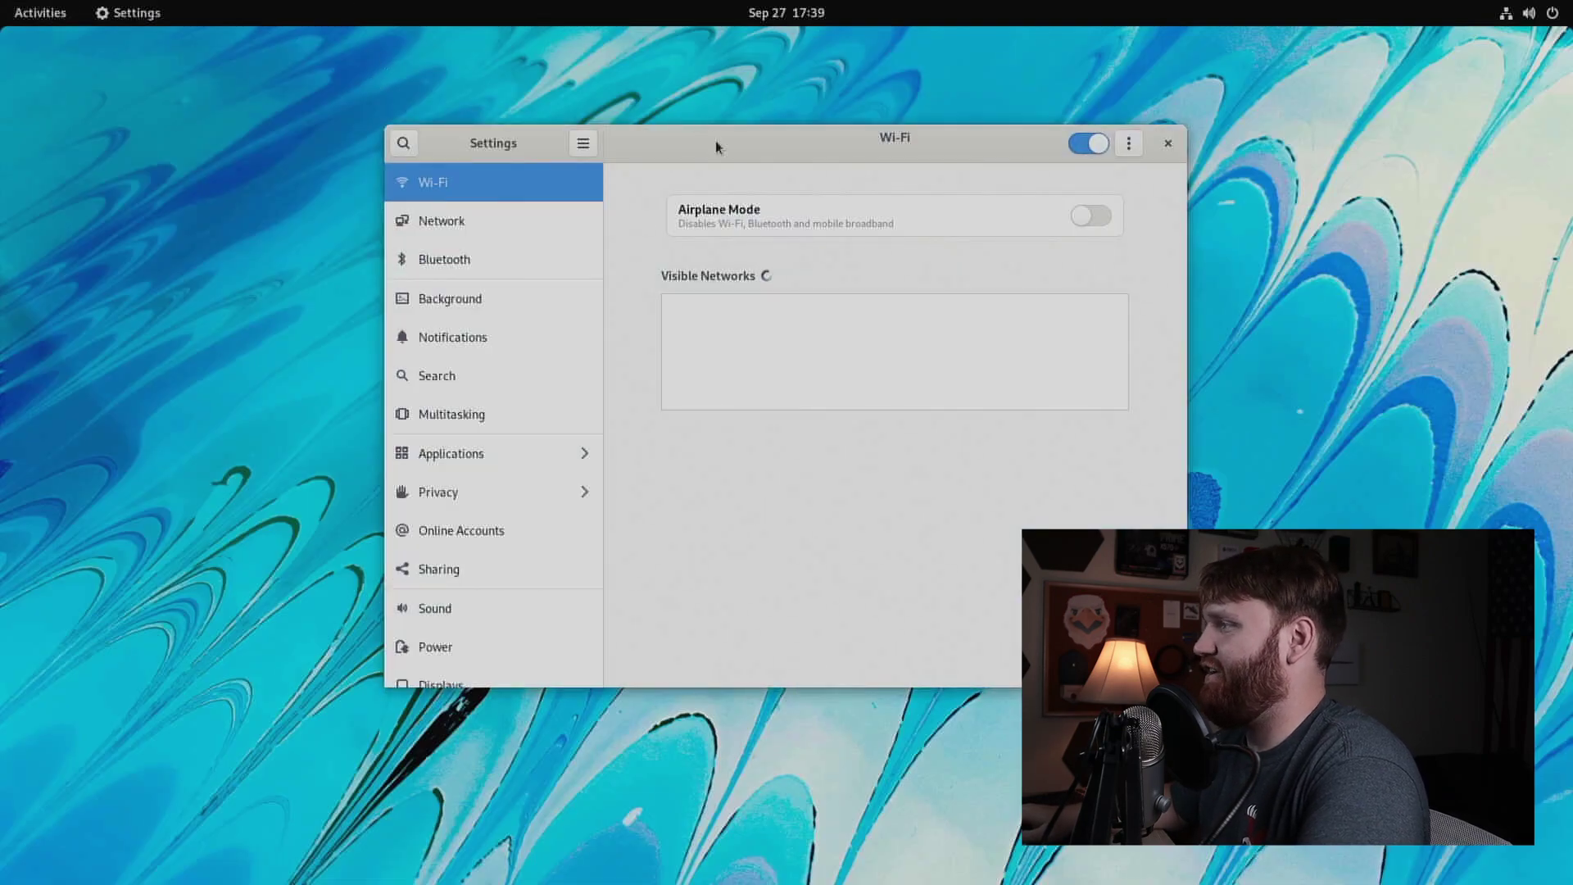
{"action": "left_click_drag", "start_coordinate": [715, 147], "coordinate": [373, 109]}
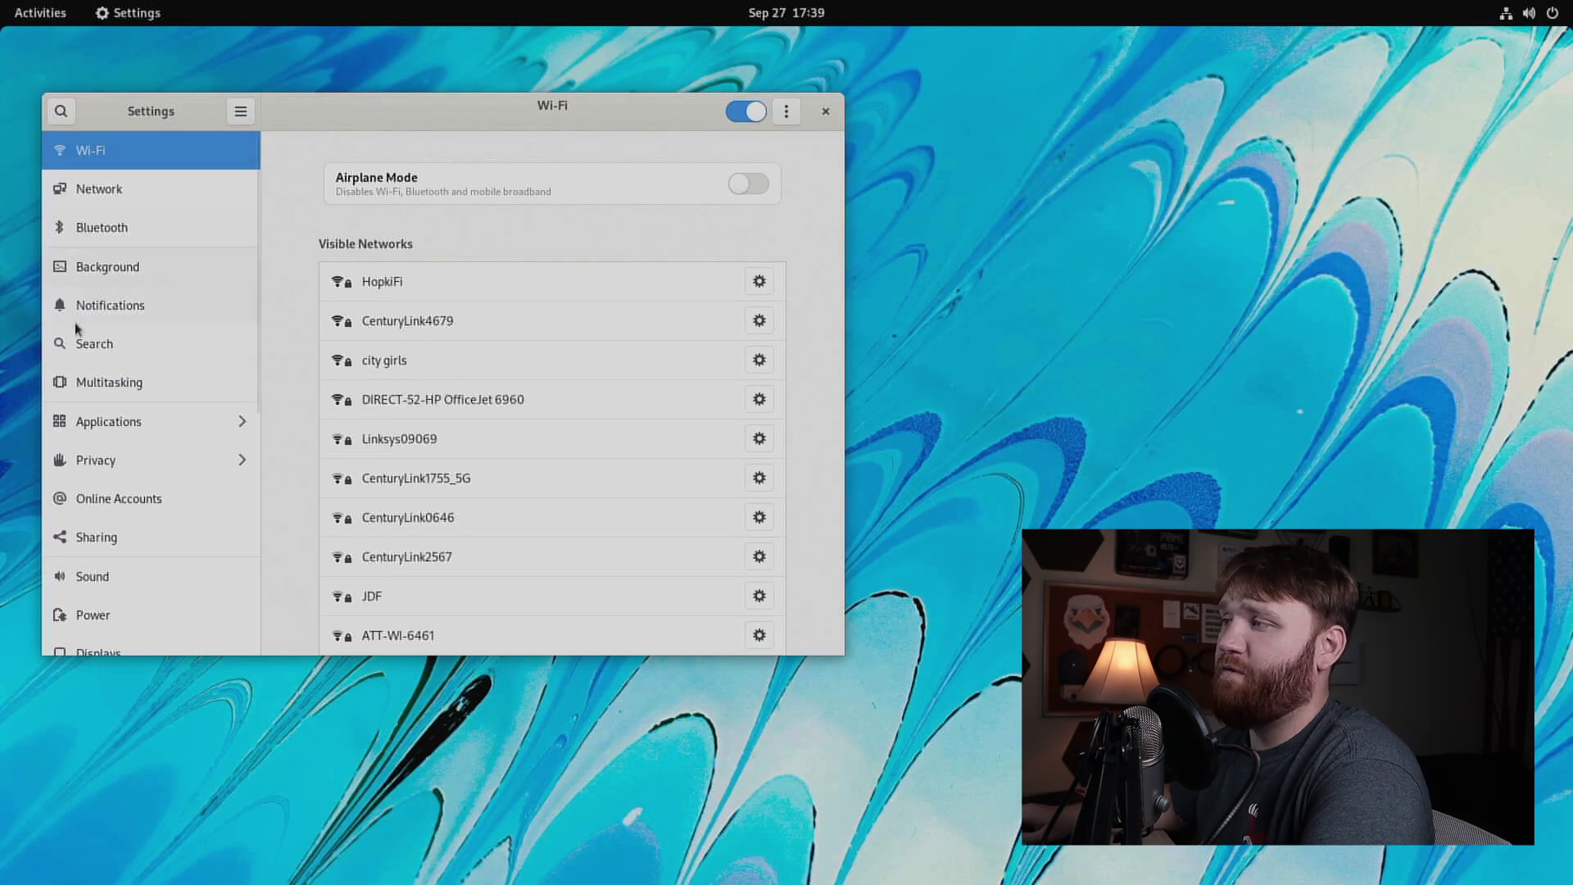
{"action": "left_click", "coordinate": [80, 381]}
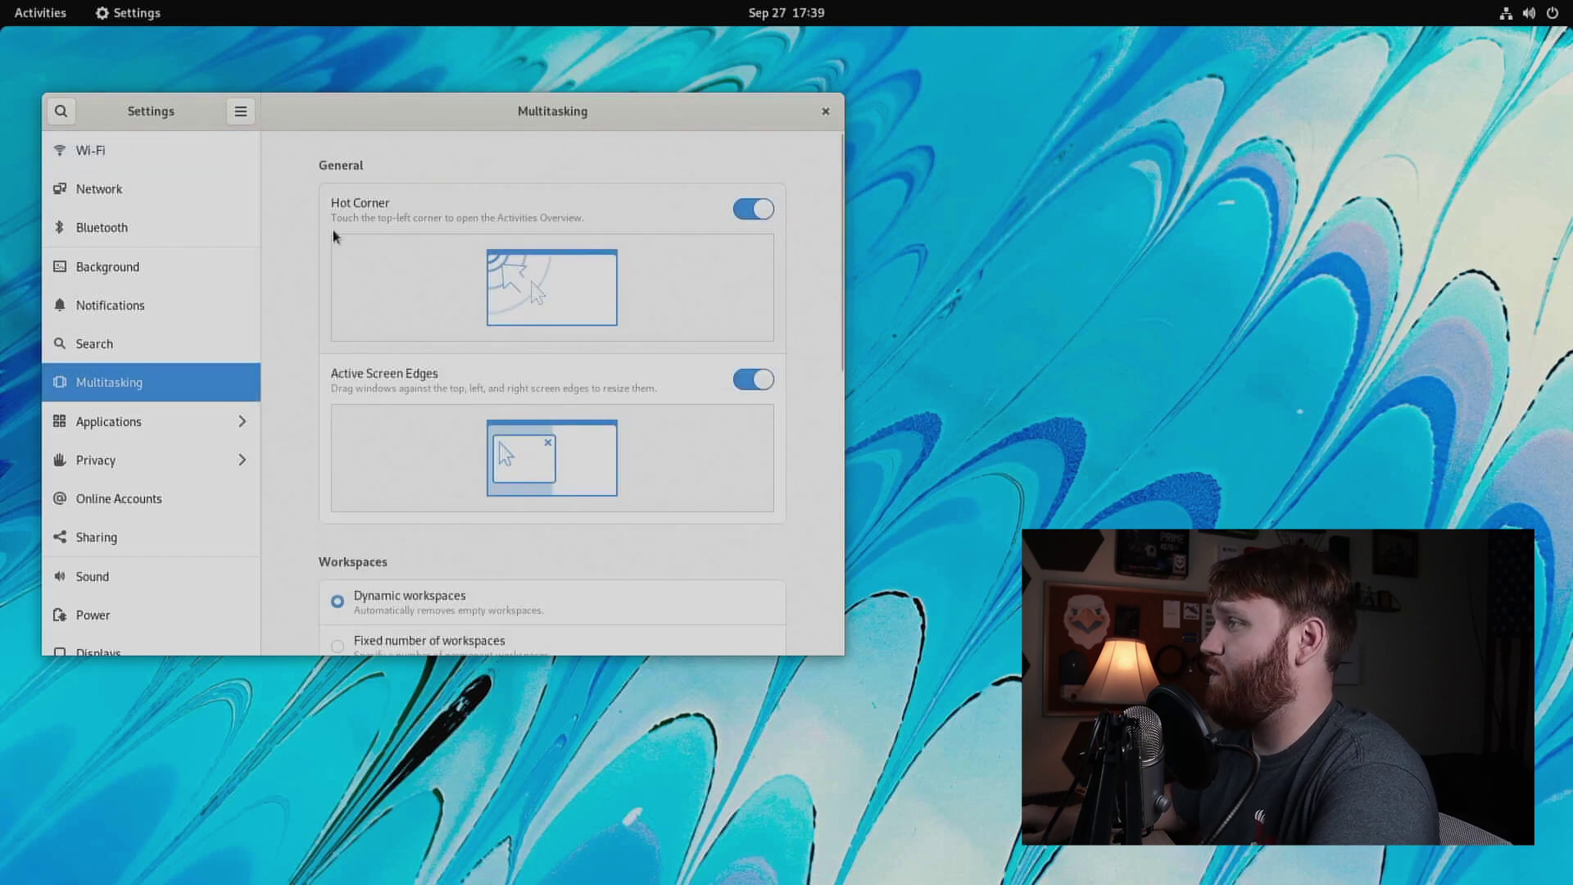
Toggle the Hot Corner off and then back on.
{"action": "mouse_move", "coordinate": [2, 2]}
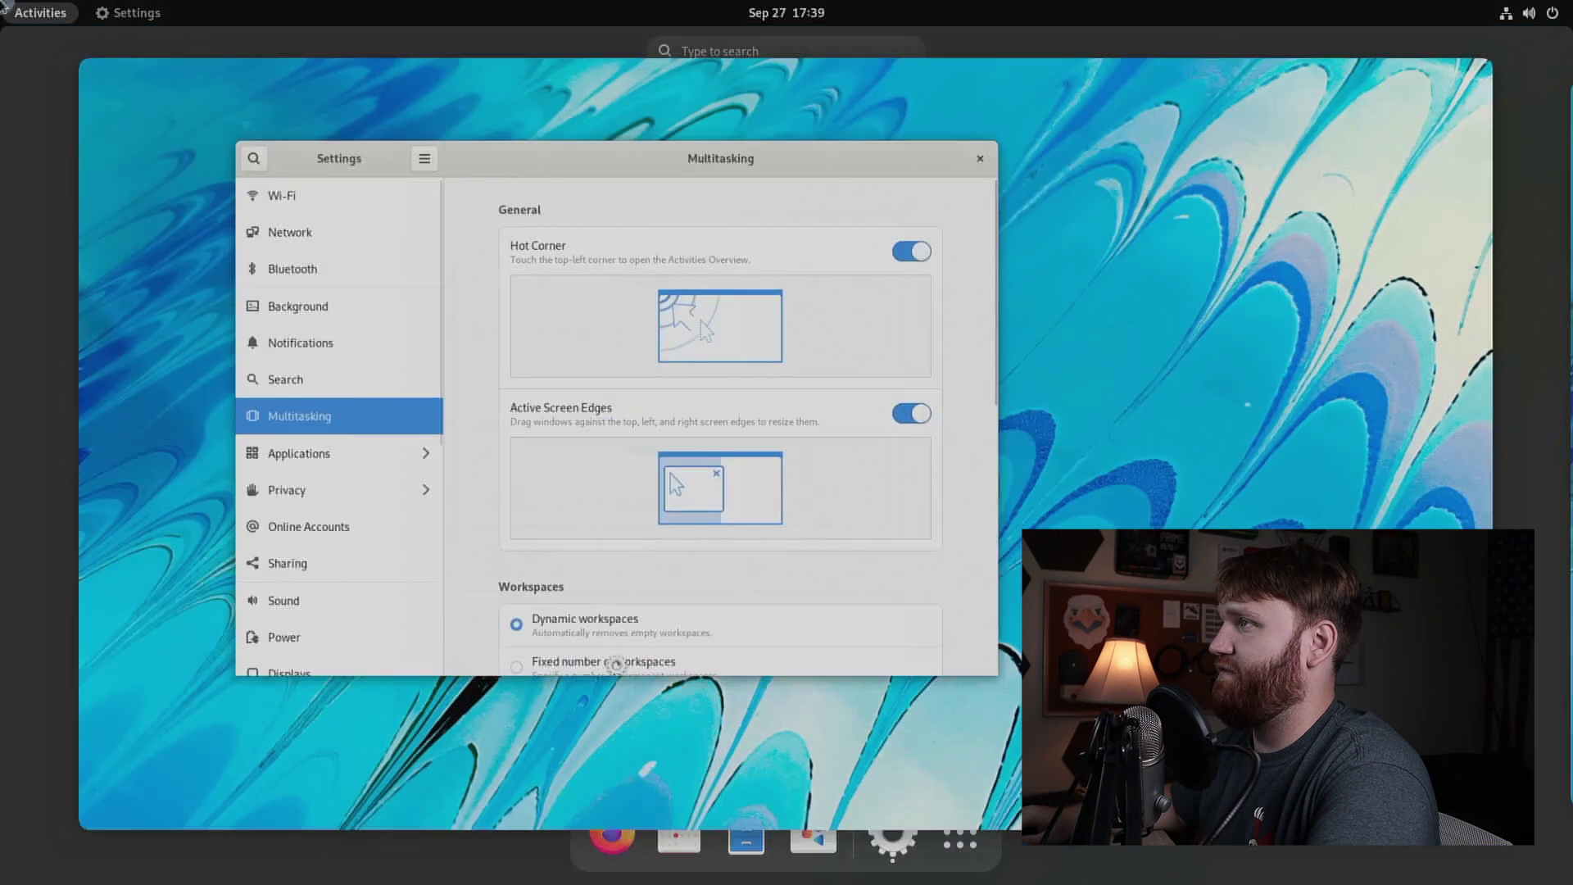
{"action": "left_click", "coordinate": [954, 328]}
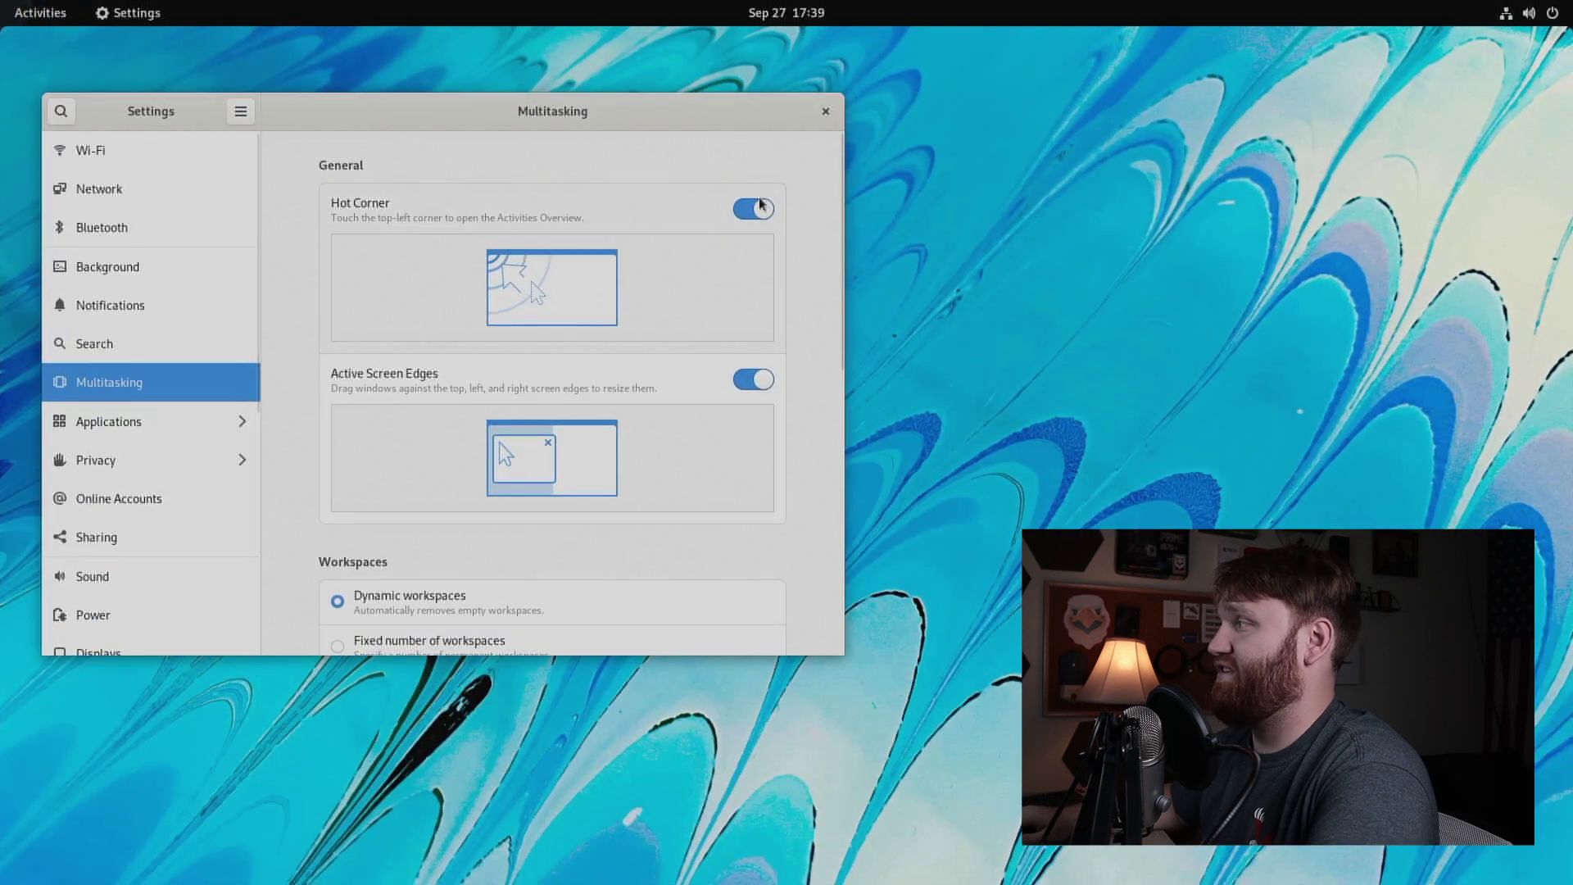
{"action": "left_click", "coordinate": [761, 205]}
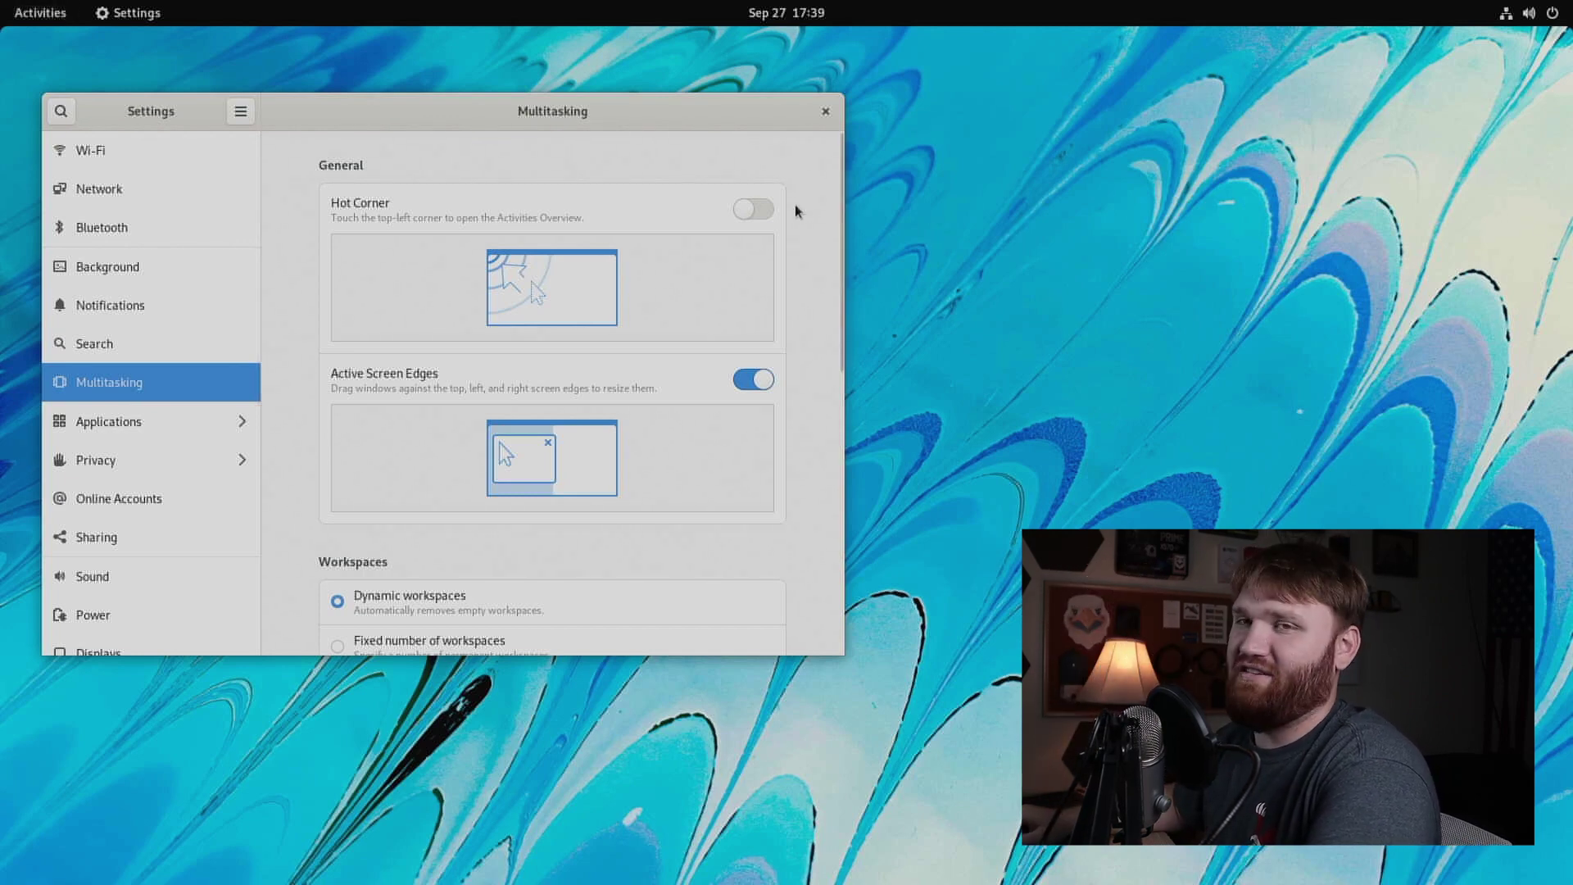
{"action": "left_click", "coordinate": [766, 210]}
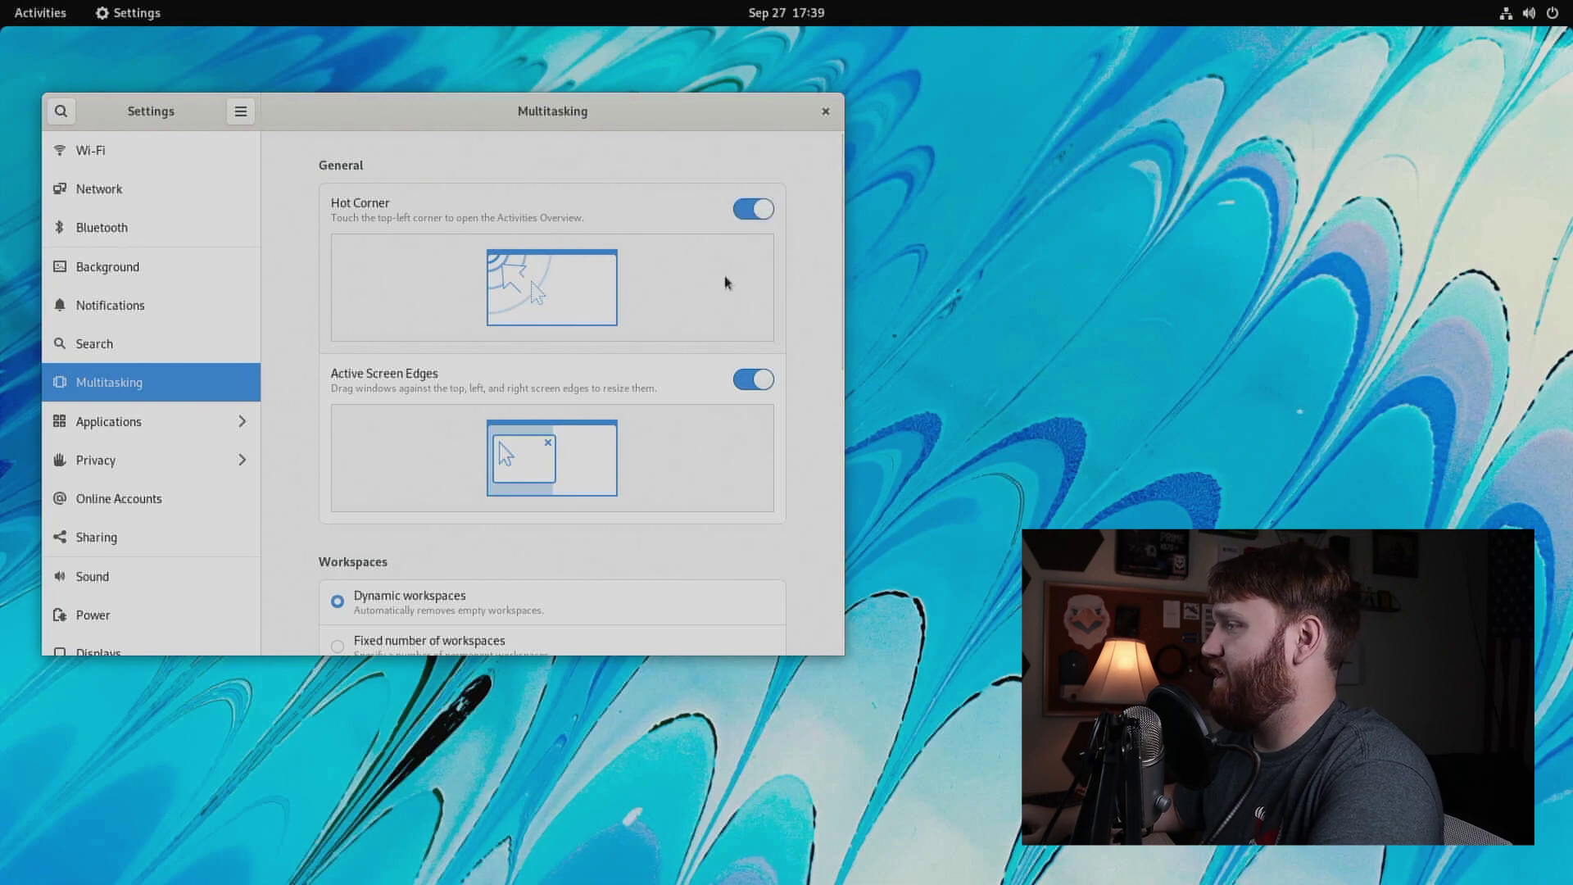
Snap the Settings window to left and right halves, restore it, and turn Active Screen Edges off.
{"action": "left_click_drag", "start_coordinate": [385, 132], "coordinate": [2, 320]}
{"action": "left_click_drag", "start_coordinate": [572, 169], "coordinate": [1569, 311]}
{"action": "key", "text": "super+Down"}
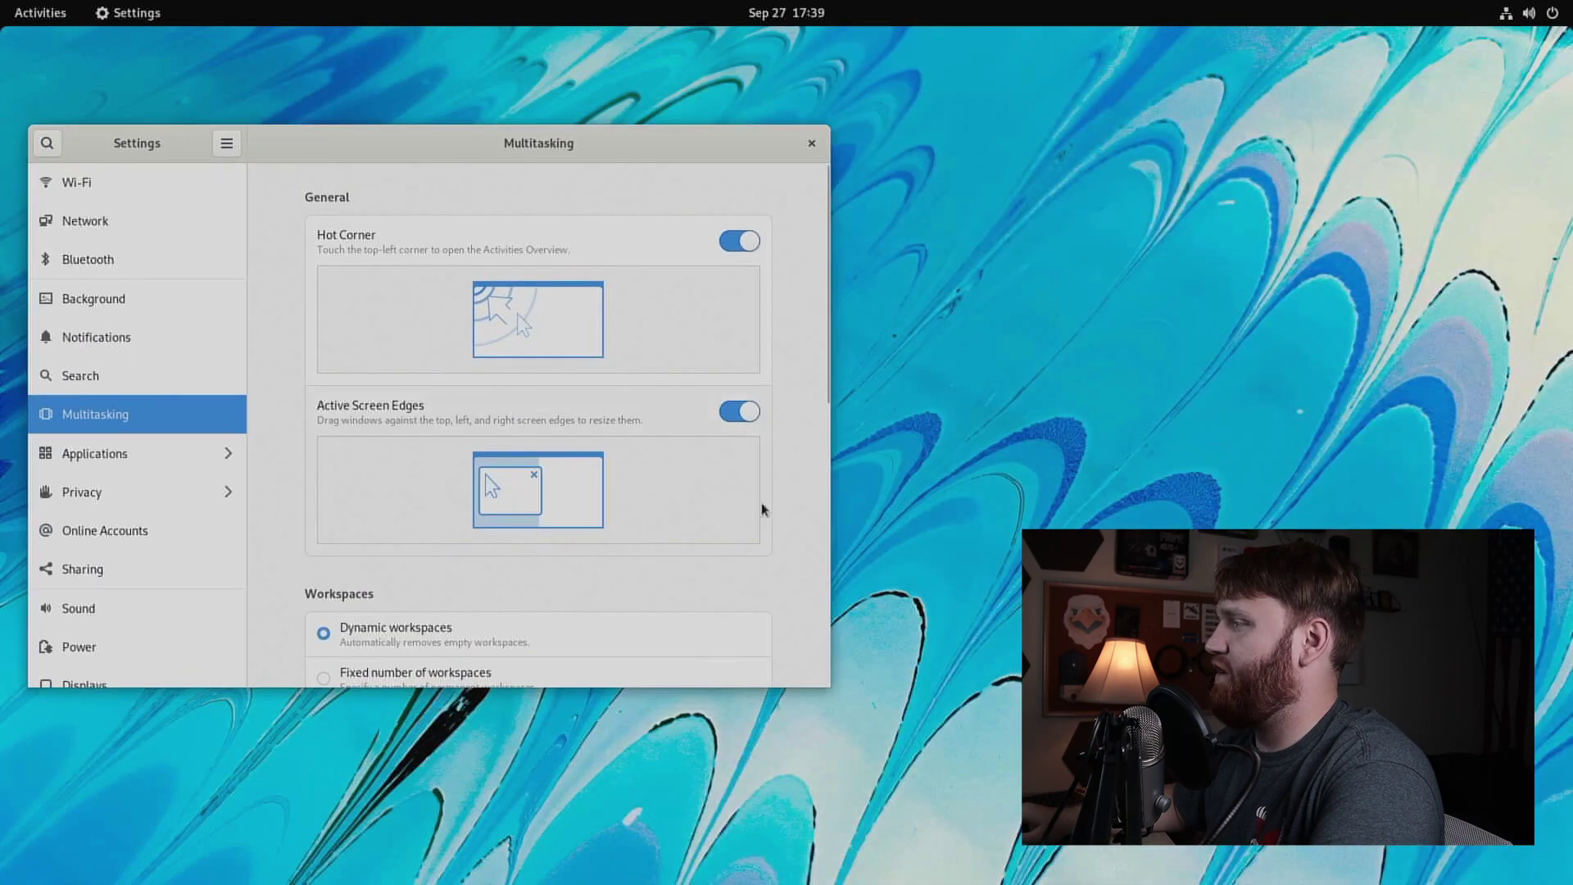
{"action": "left_click", "coordinate": [750, 411]}
{"action": "left_click_drag", "start_coordinate": [510, 144], "coordinate": [546, 171]}
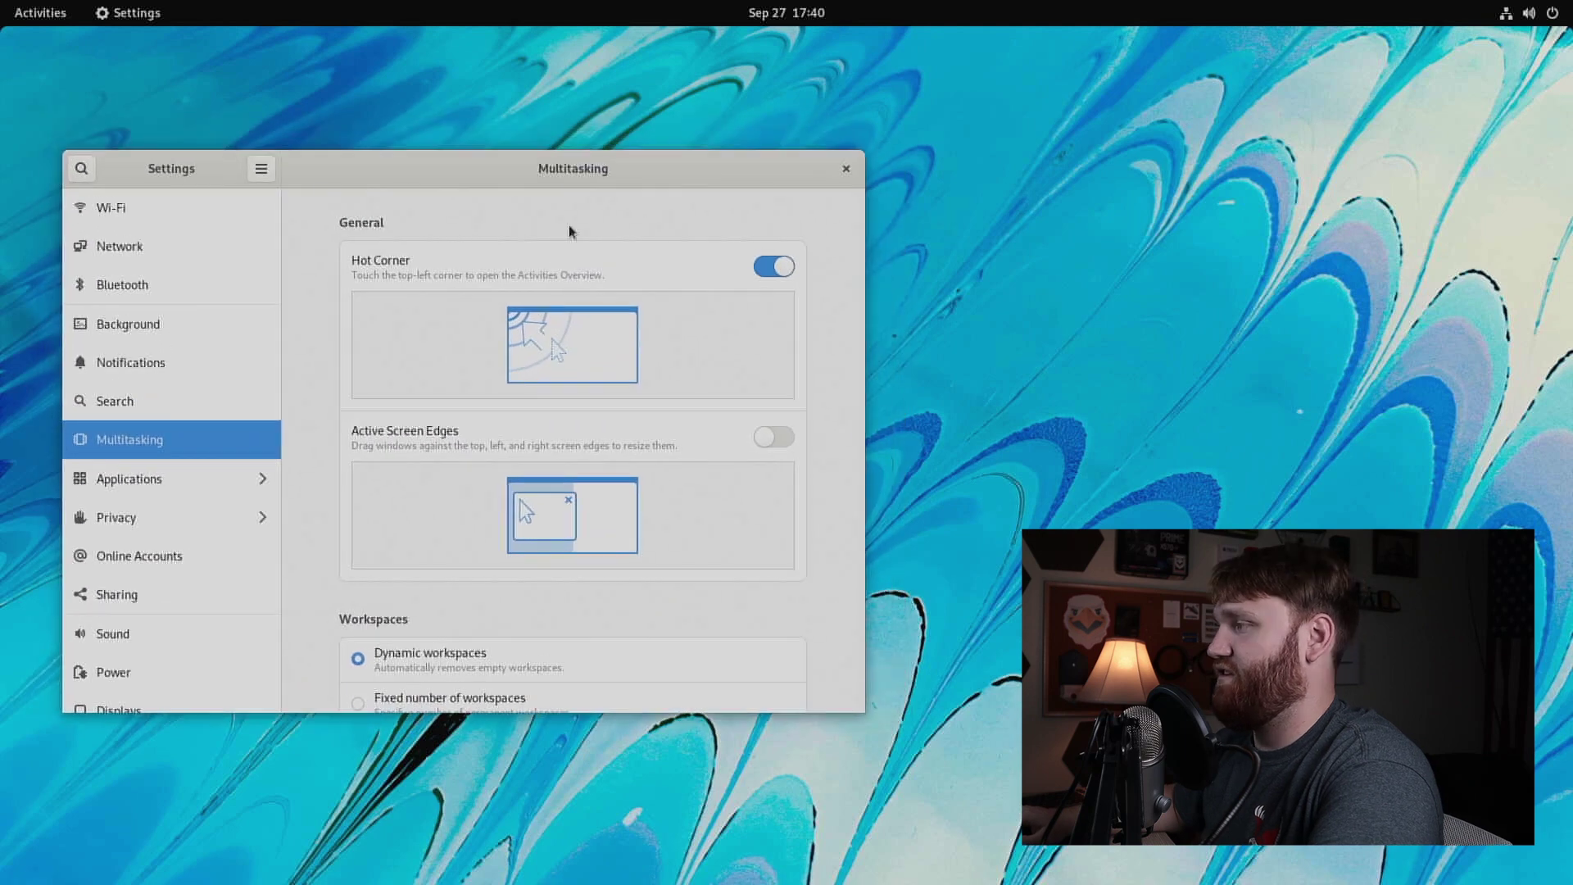
{"action": "scroll", "coordinate": [574, 233], "scroll_direction": "down", "scroll_amount": 5}
Re-enable Active Screen Edges, scroll through the Workspaces, Multi-Monitor and Application Switching options, and open Notifications.
{"action": "left_click", "coordinate": [773, 195]}
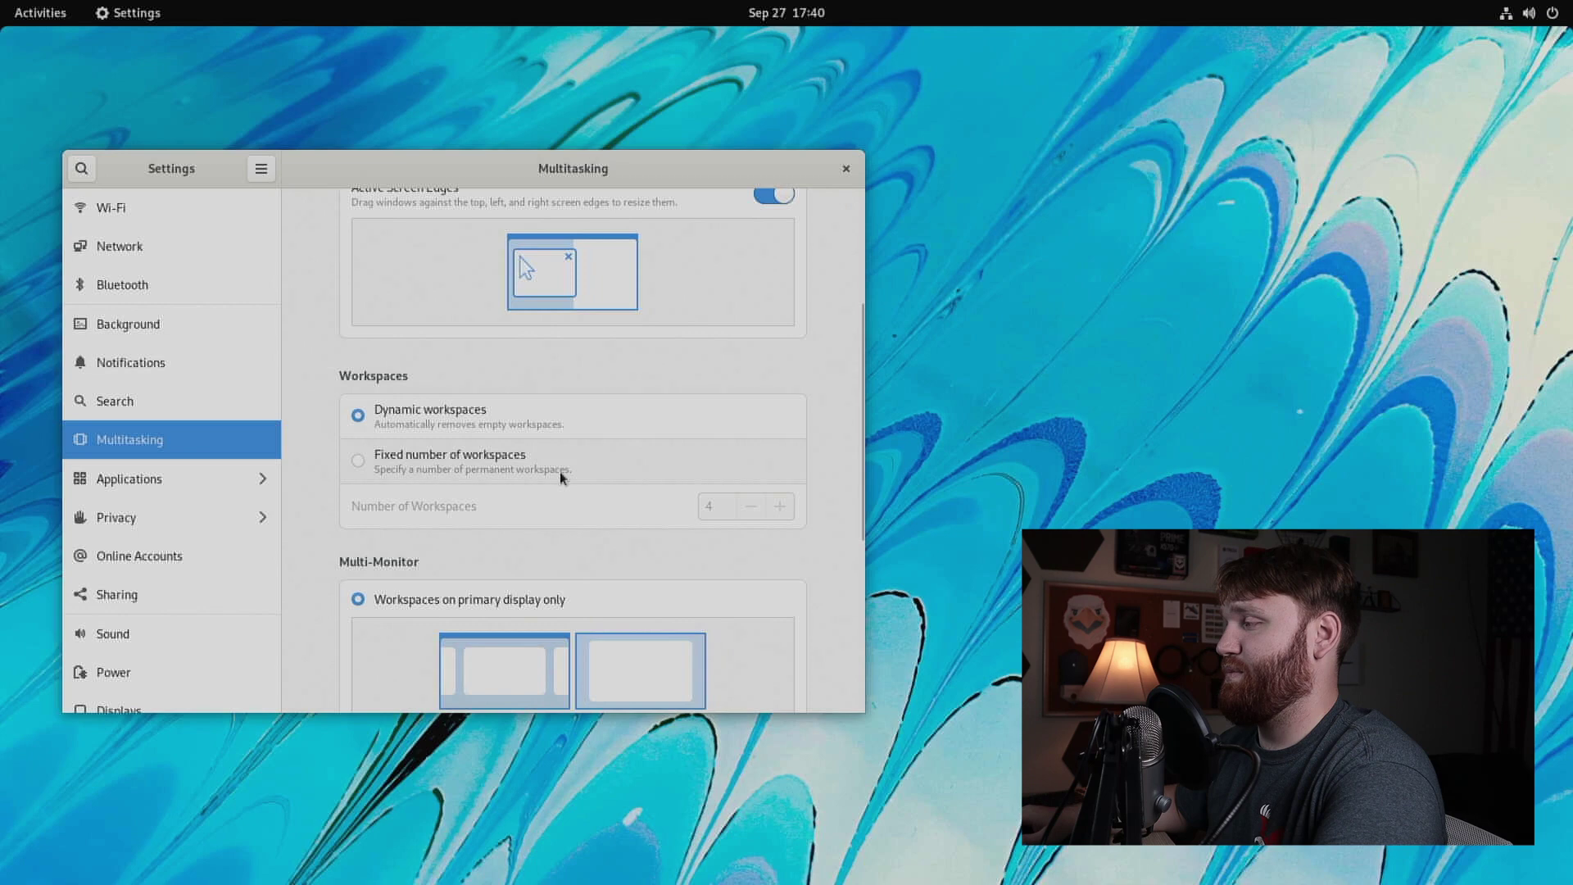
{"action": "scroll", "coordinate": [561, 477], "scroll_direction": "down", "scroll_amount": 3}
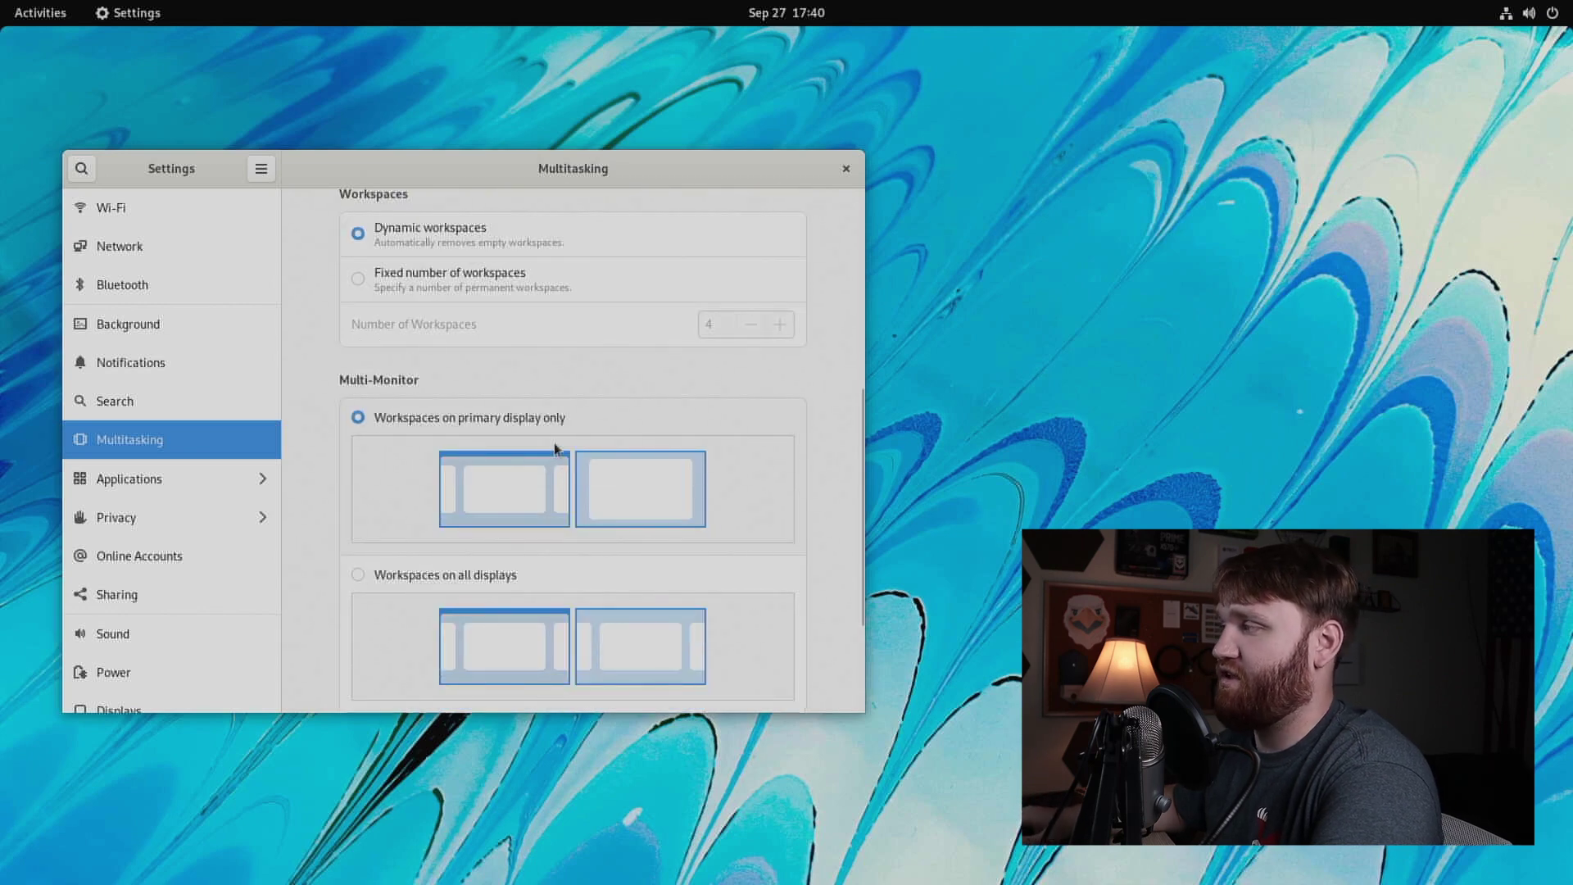
{"action": "scroll", "coordinate": [554, 448], "scroll_direction": "down", "scroll_amount": 2}
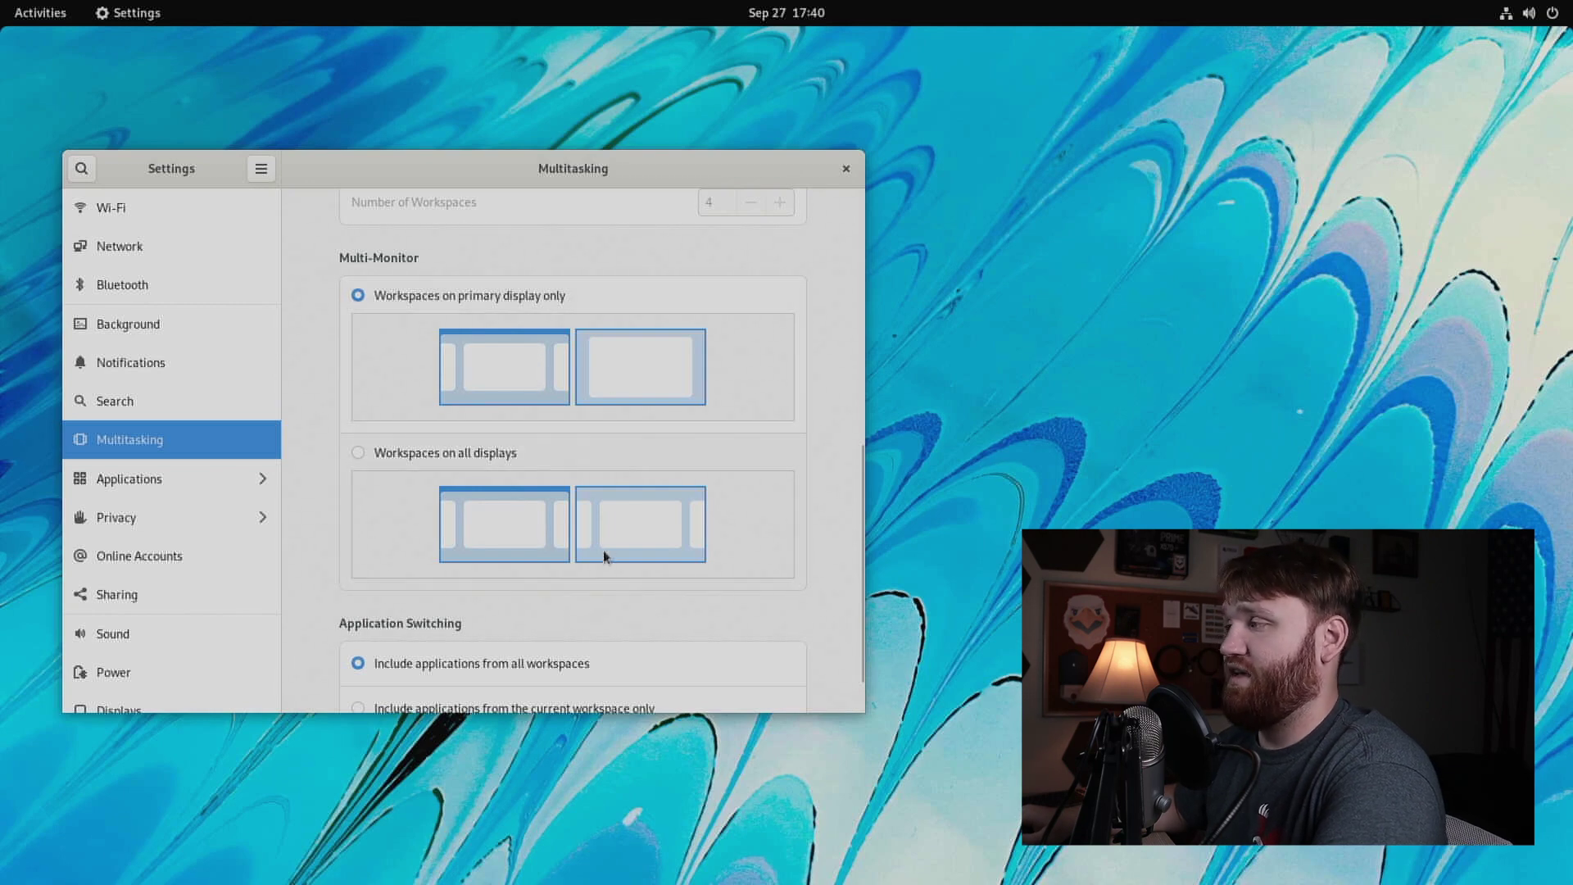
{"action": "scroll", "coordinate": [537, 513], "scroll_direction": "down", "scroll_amount": 1}
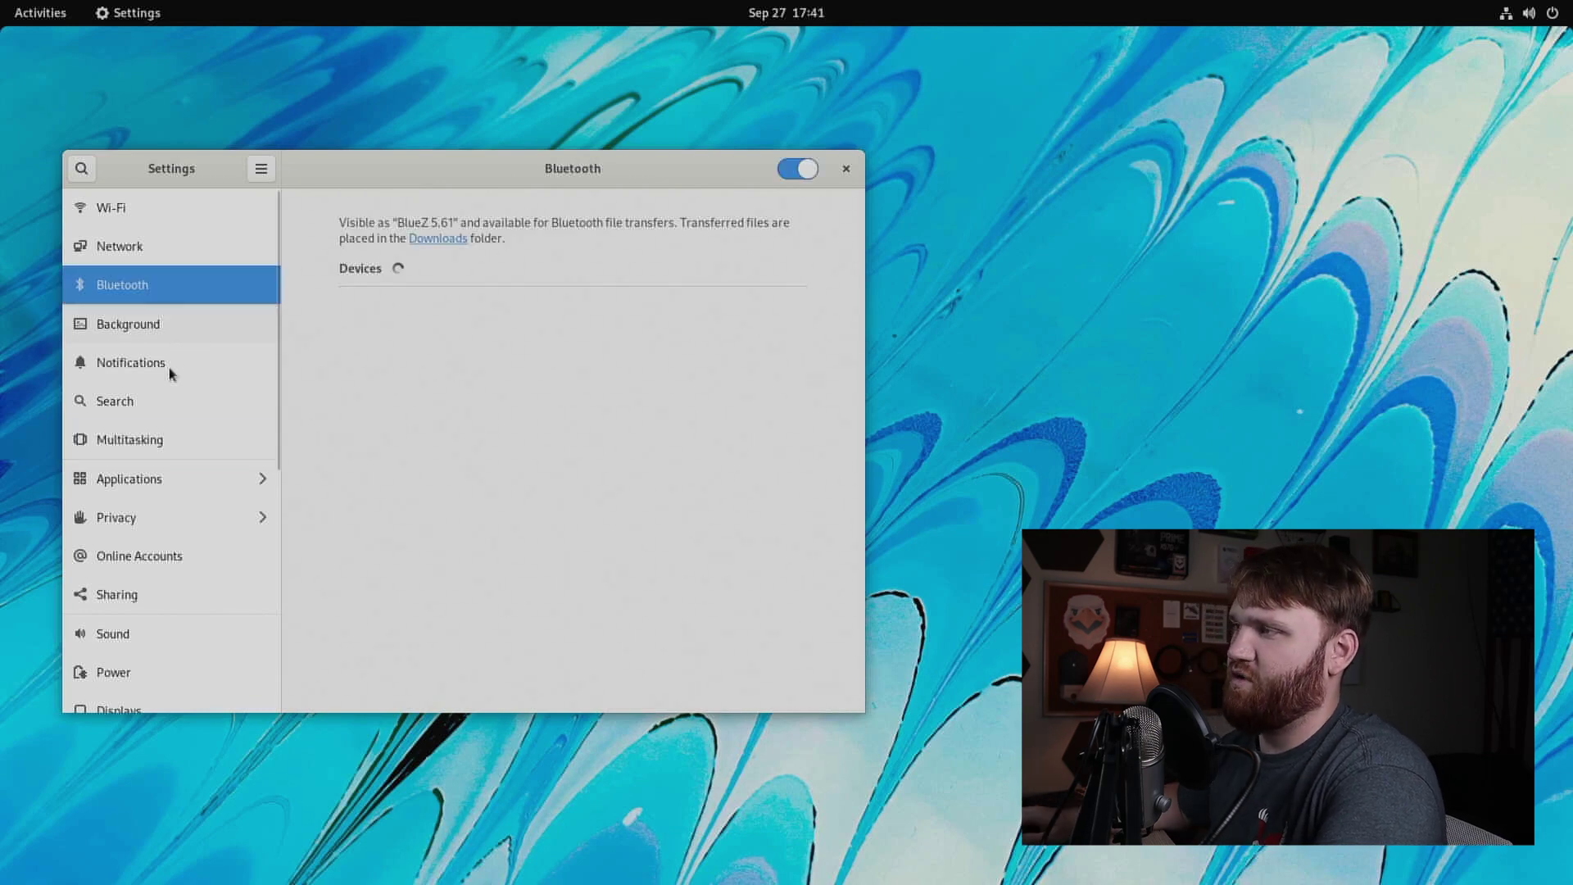
{"action": "left_click", "coordinate": [163, 369]}
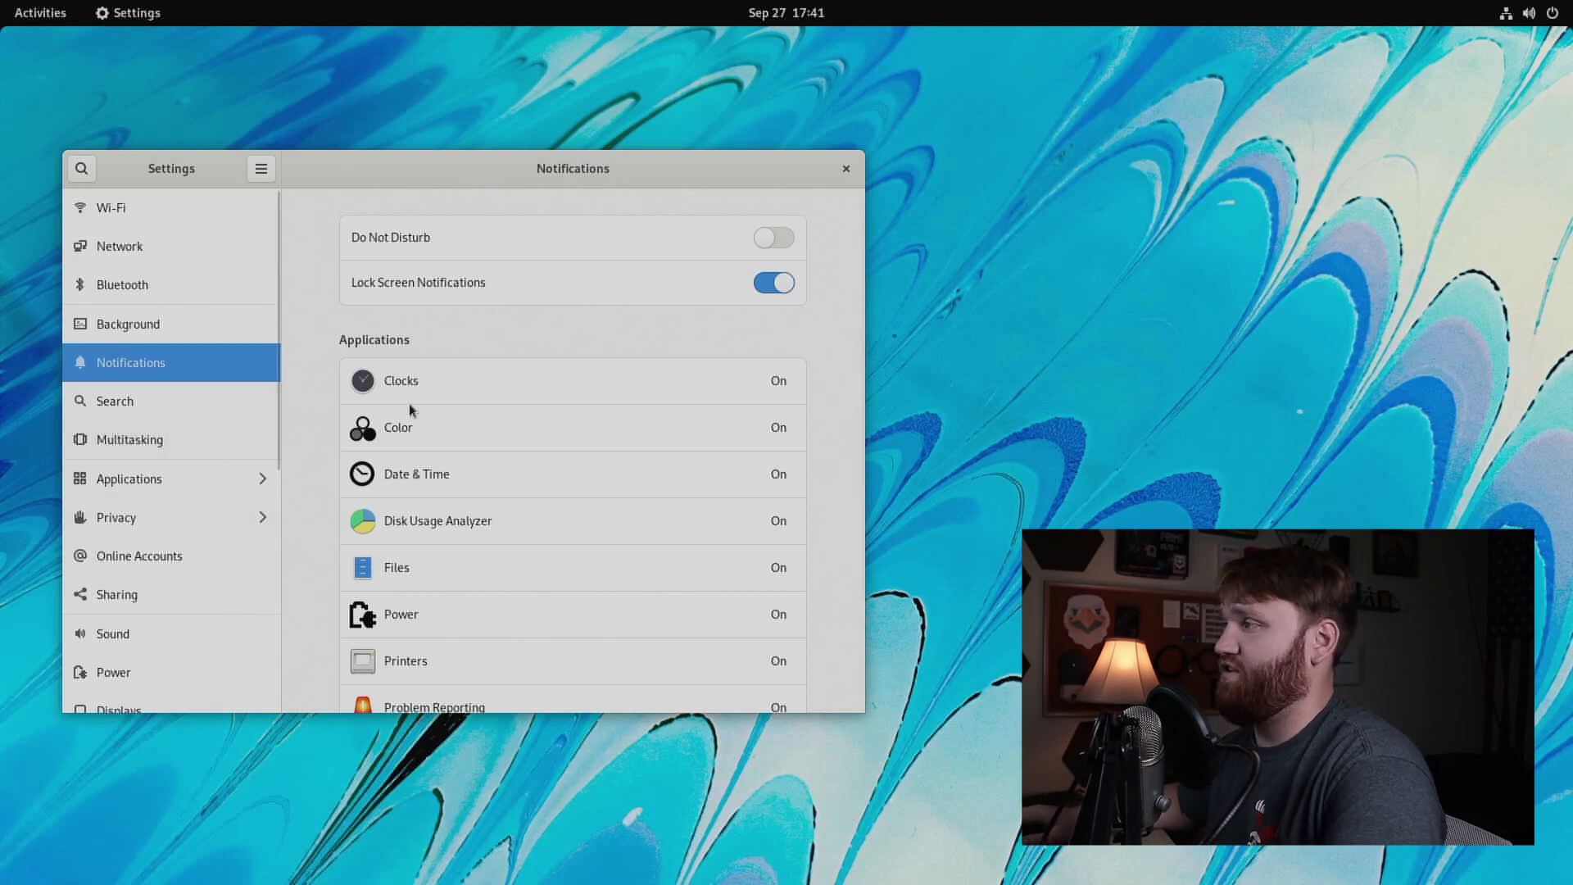
{"action": "key", "text": "super"}
{"action": "key", "text": "super"}
{"action": "key", "text": "super"}
{"action": "key", "text": "super"}
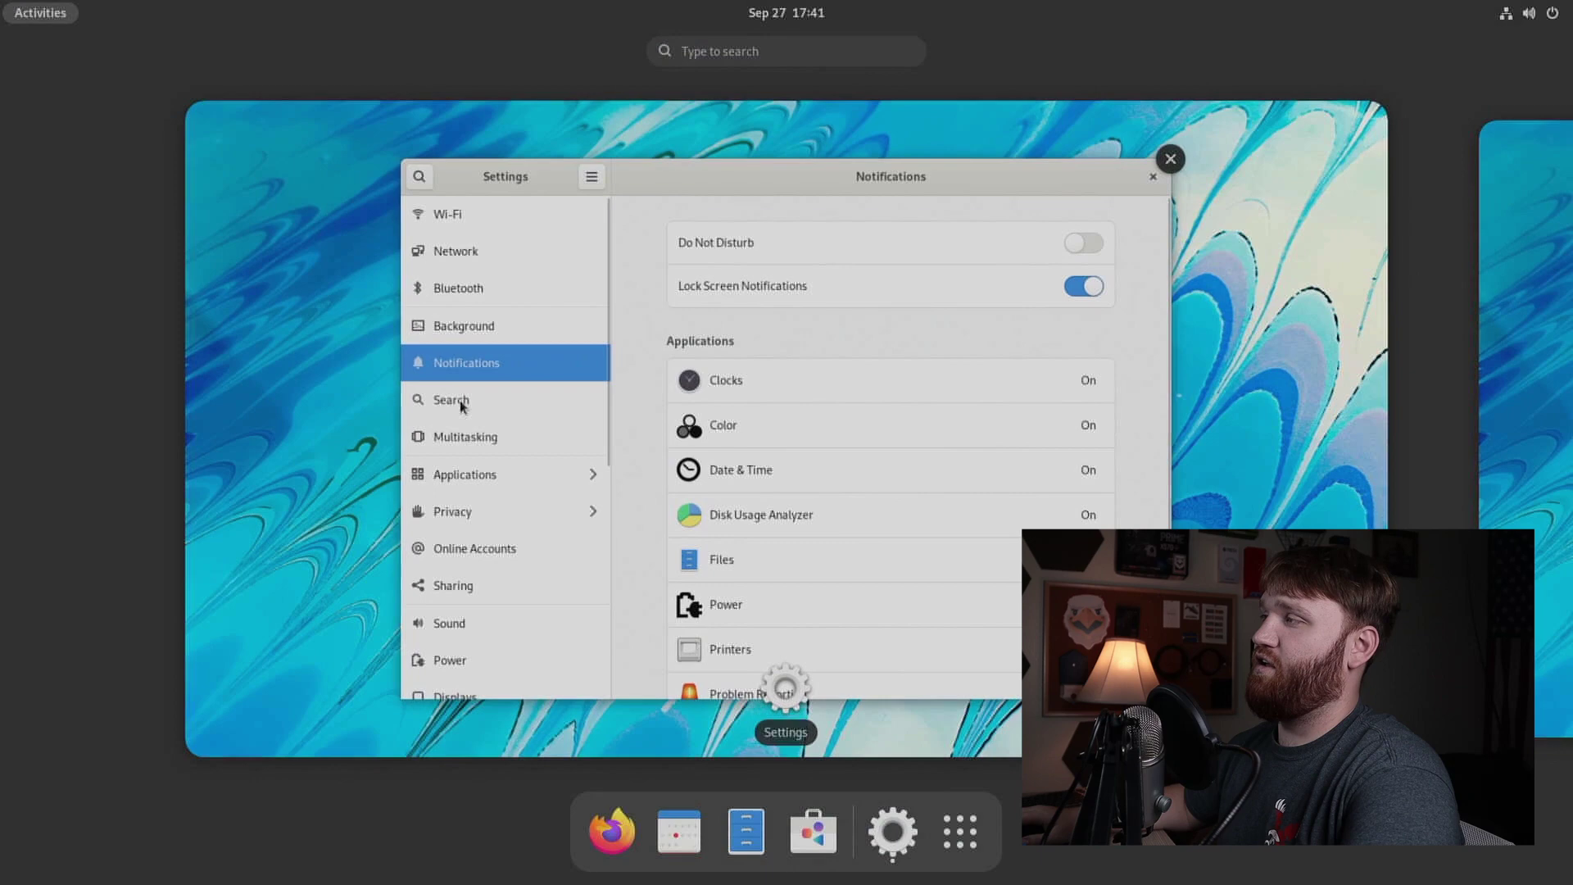
In Accessibility, turn Enable Animations off, compare the overview without animations, then turn animations back on.
{"action": "scroll", "coordinate": [123, 582], "scroll_direction": "down", "scroll_amount": 10}
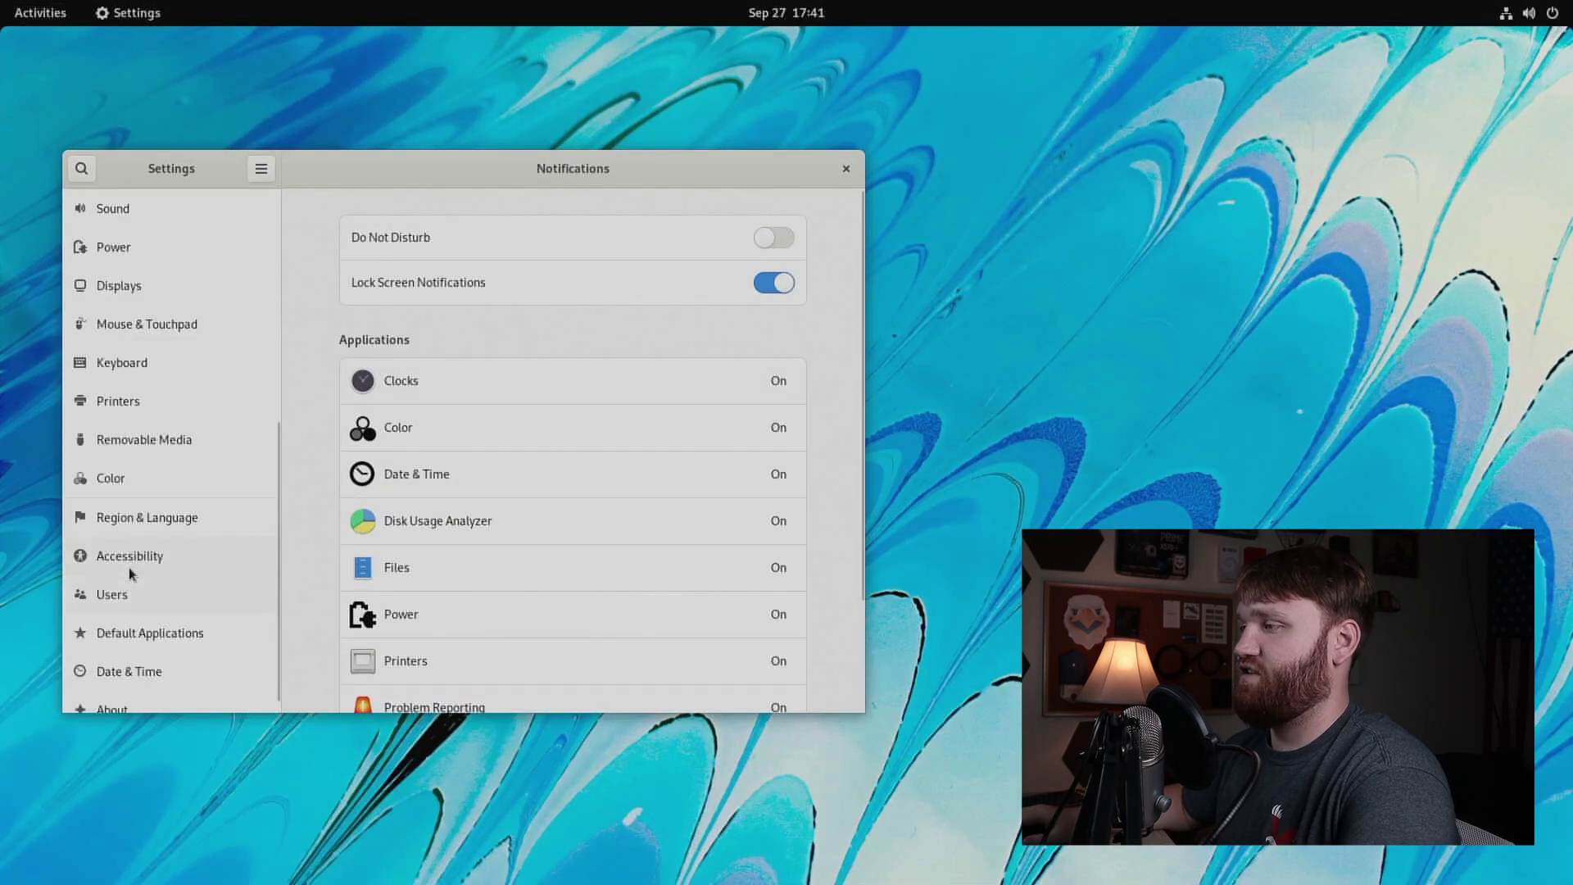
{"action": "left_click", "coordinate": [148, 552]}
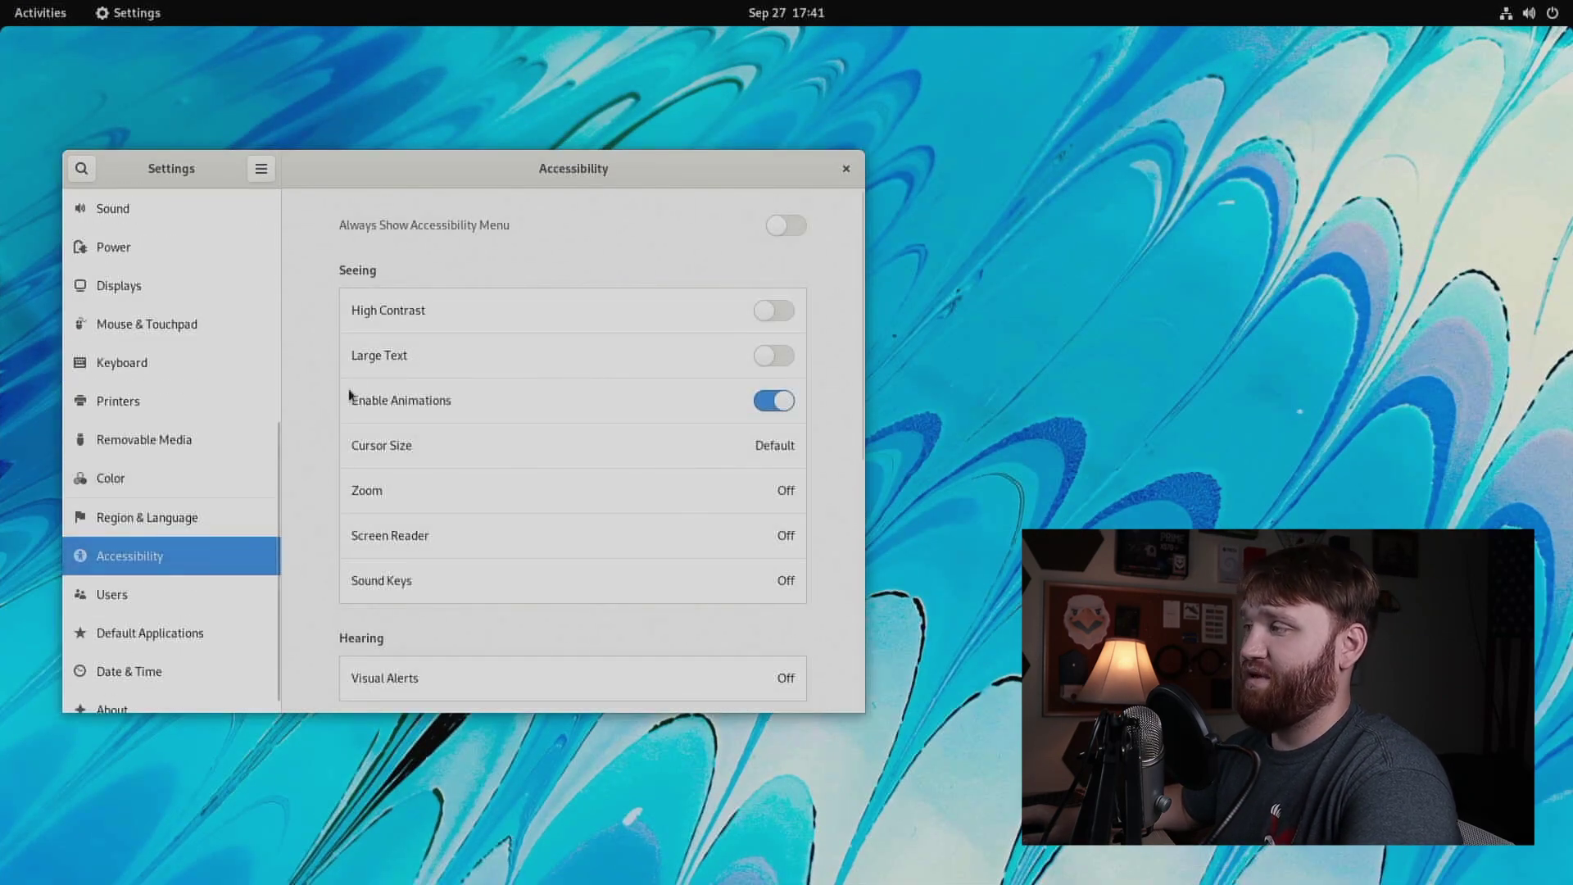
{"action": "left_click", "coordinate": [778, 400]}
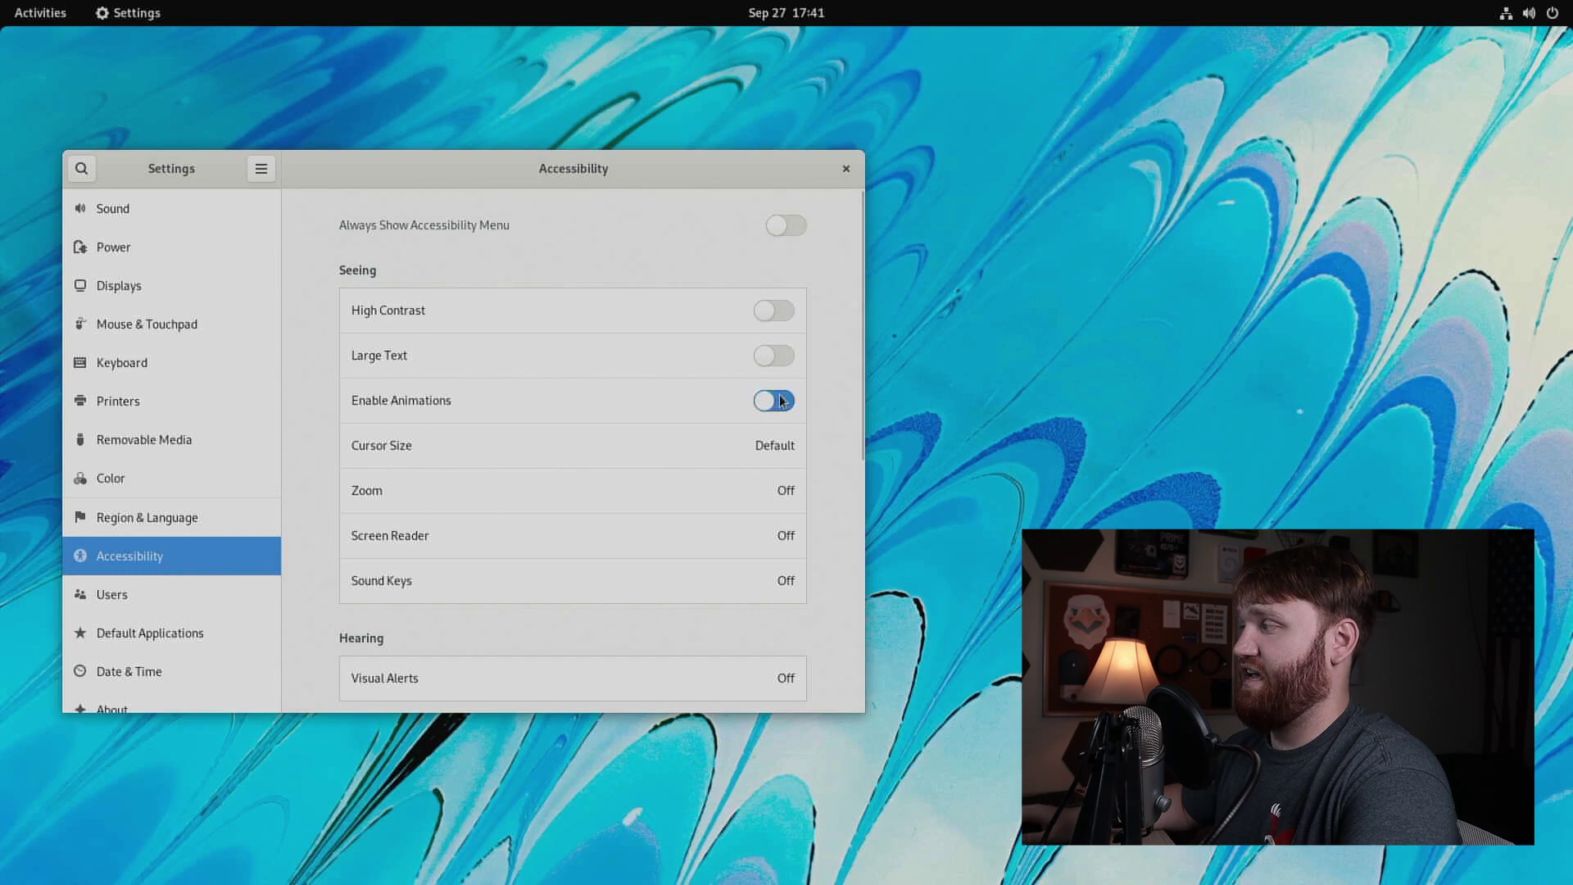
{"action": "key", "text": "super"}
{"action": "key", "text": "super"}
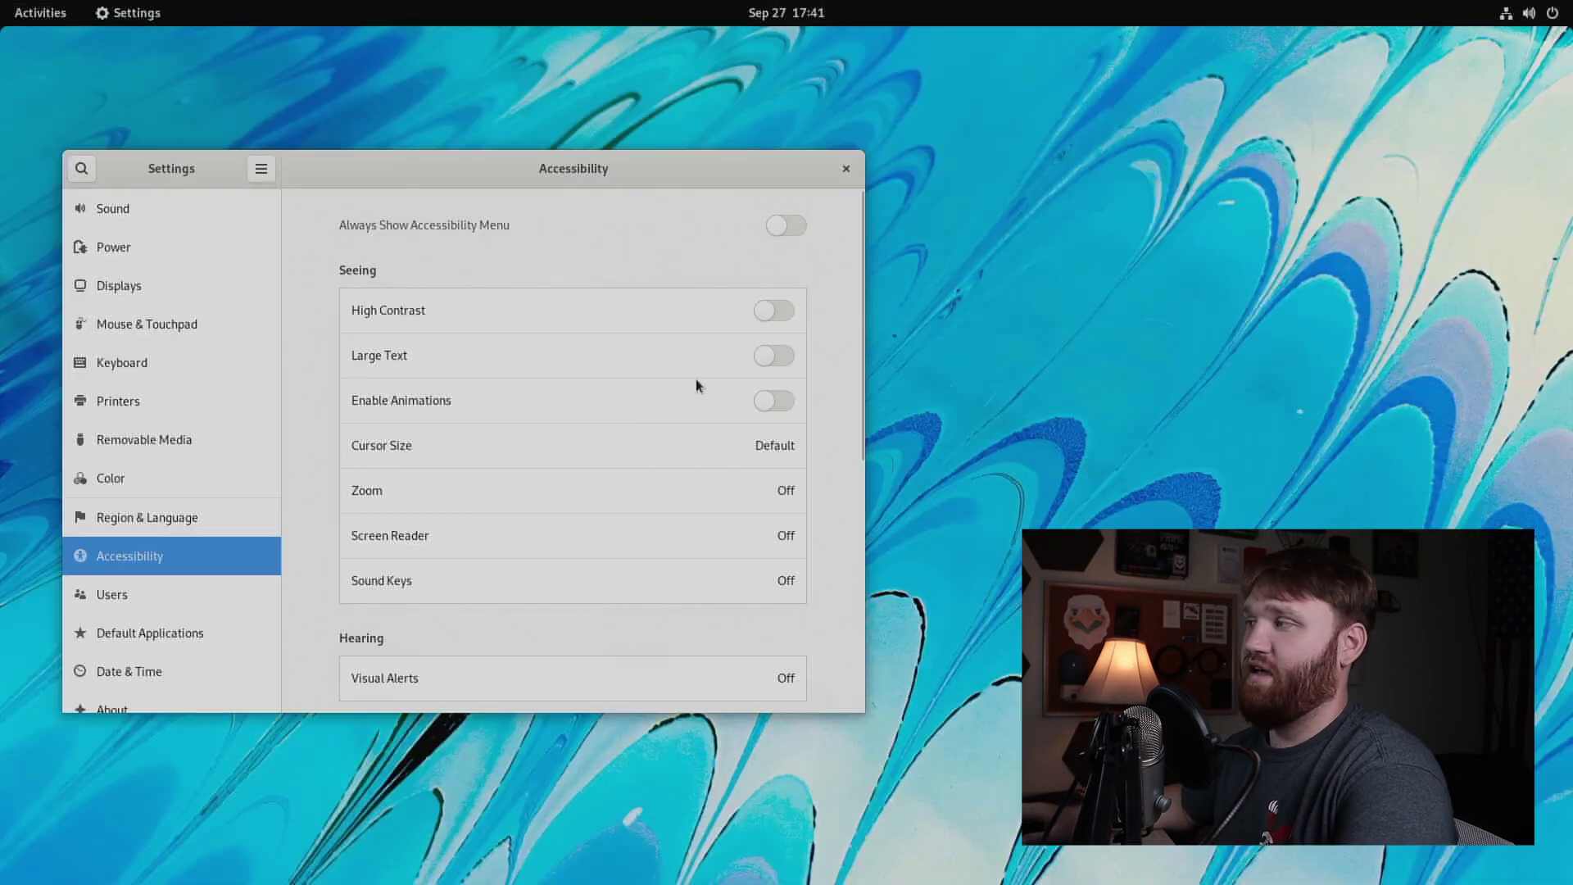
{"action": "key", "text": "super"}
{"action": "key", "text": "super"}
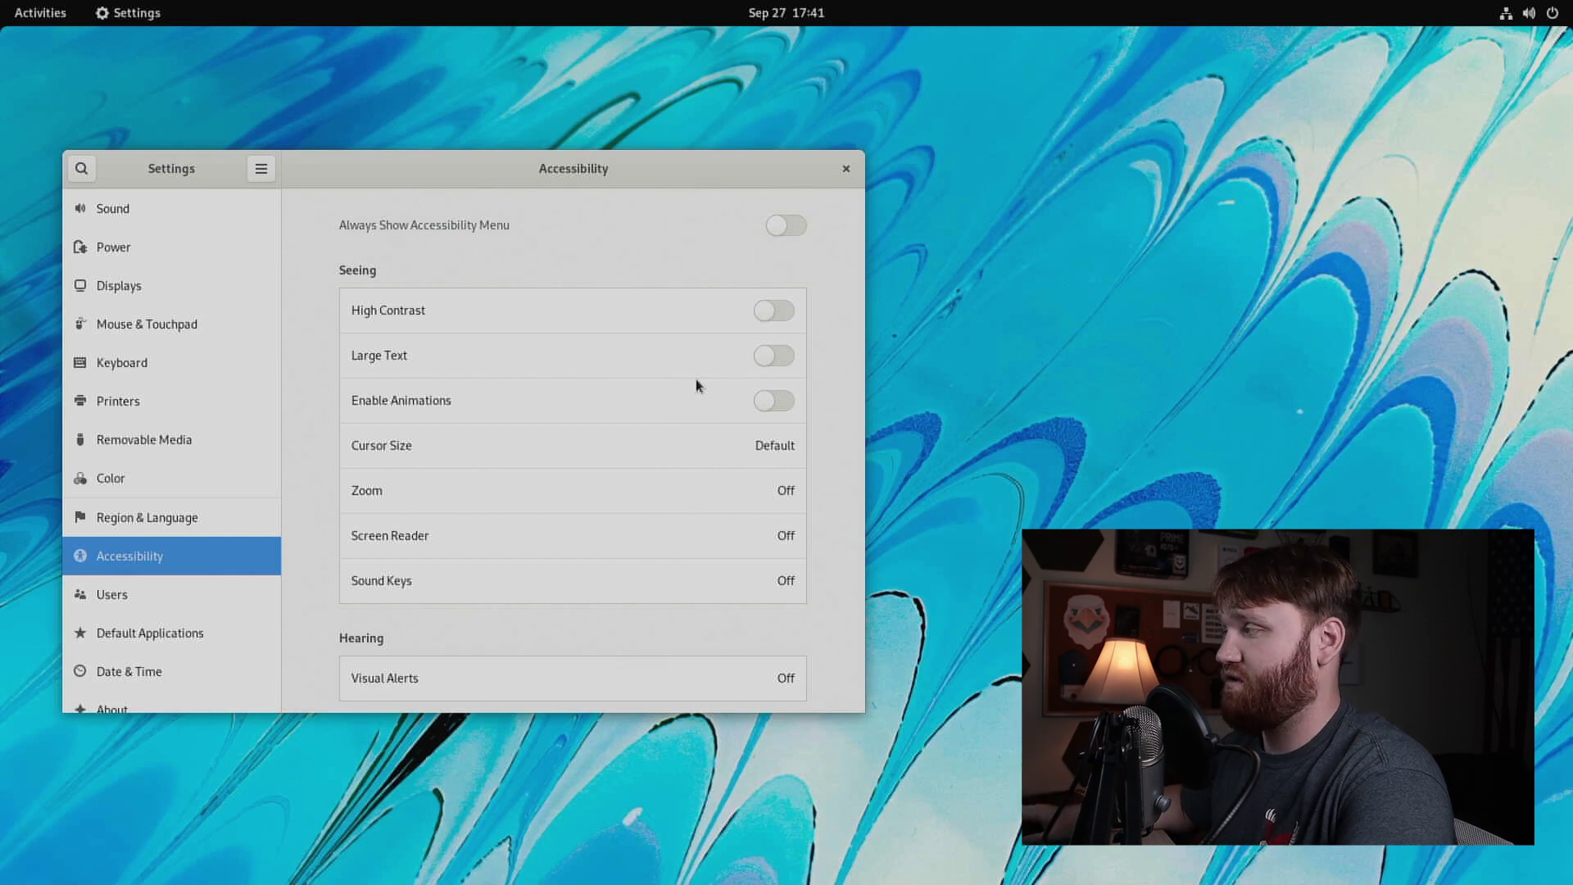
{"action": "left_click", "coordinate": [769, 402]}
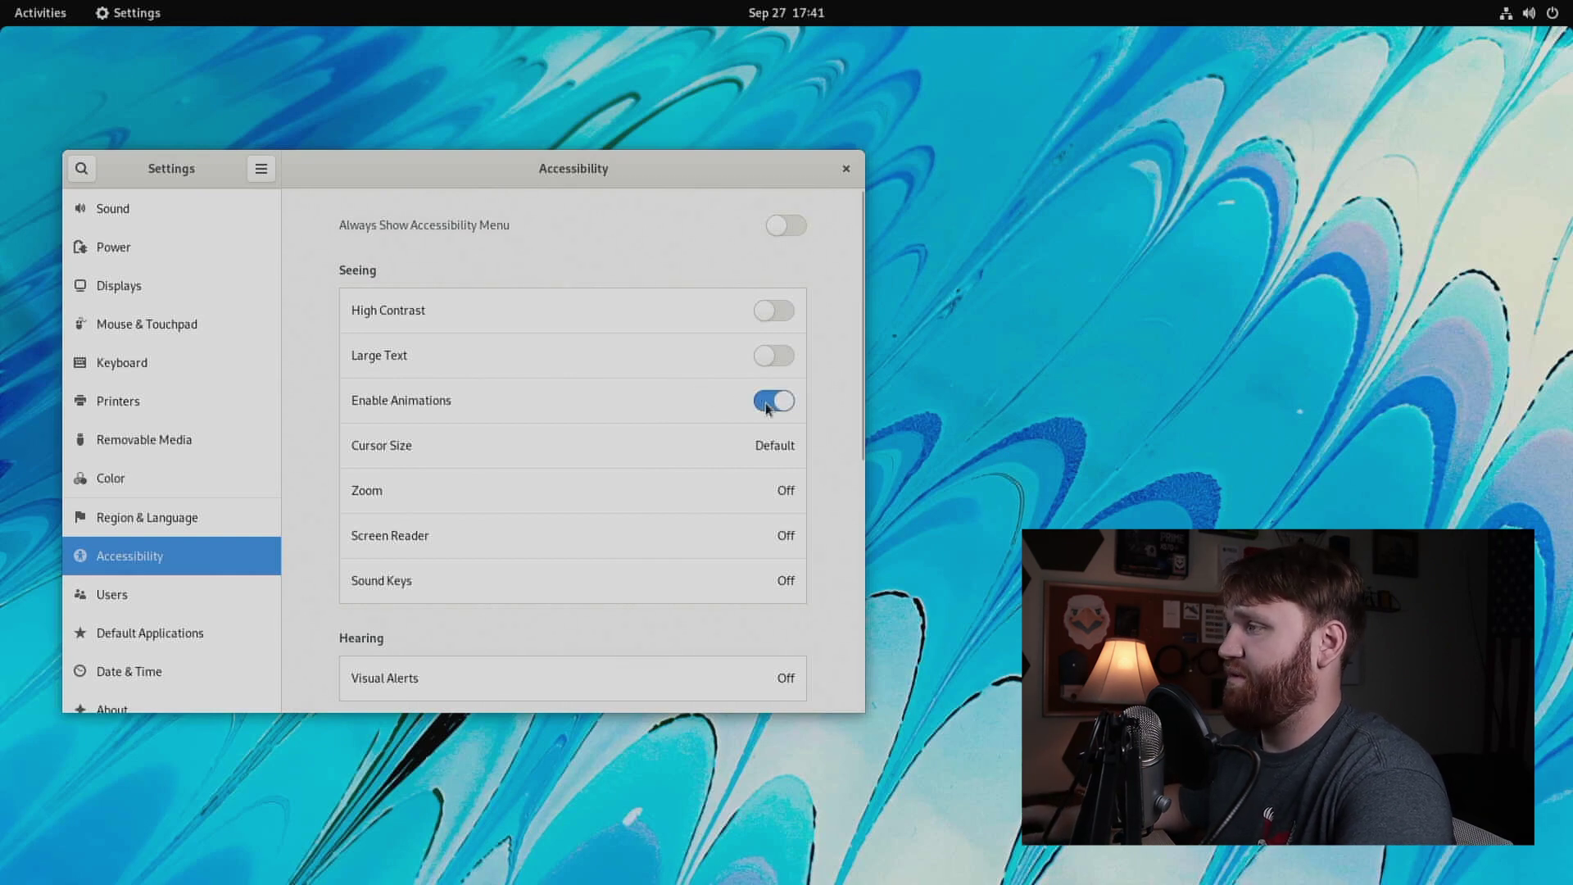
In Mouse & Touchpad's Test Your Settings area, try single and double clicks.
{"action": "left_click", "coordinate": [165, 326]}
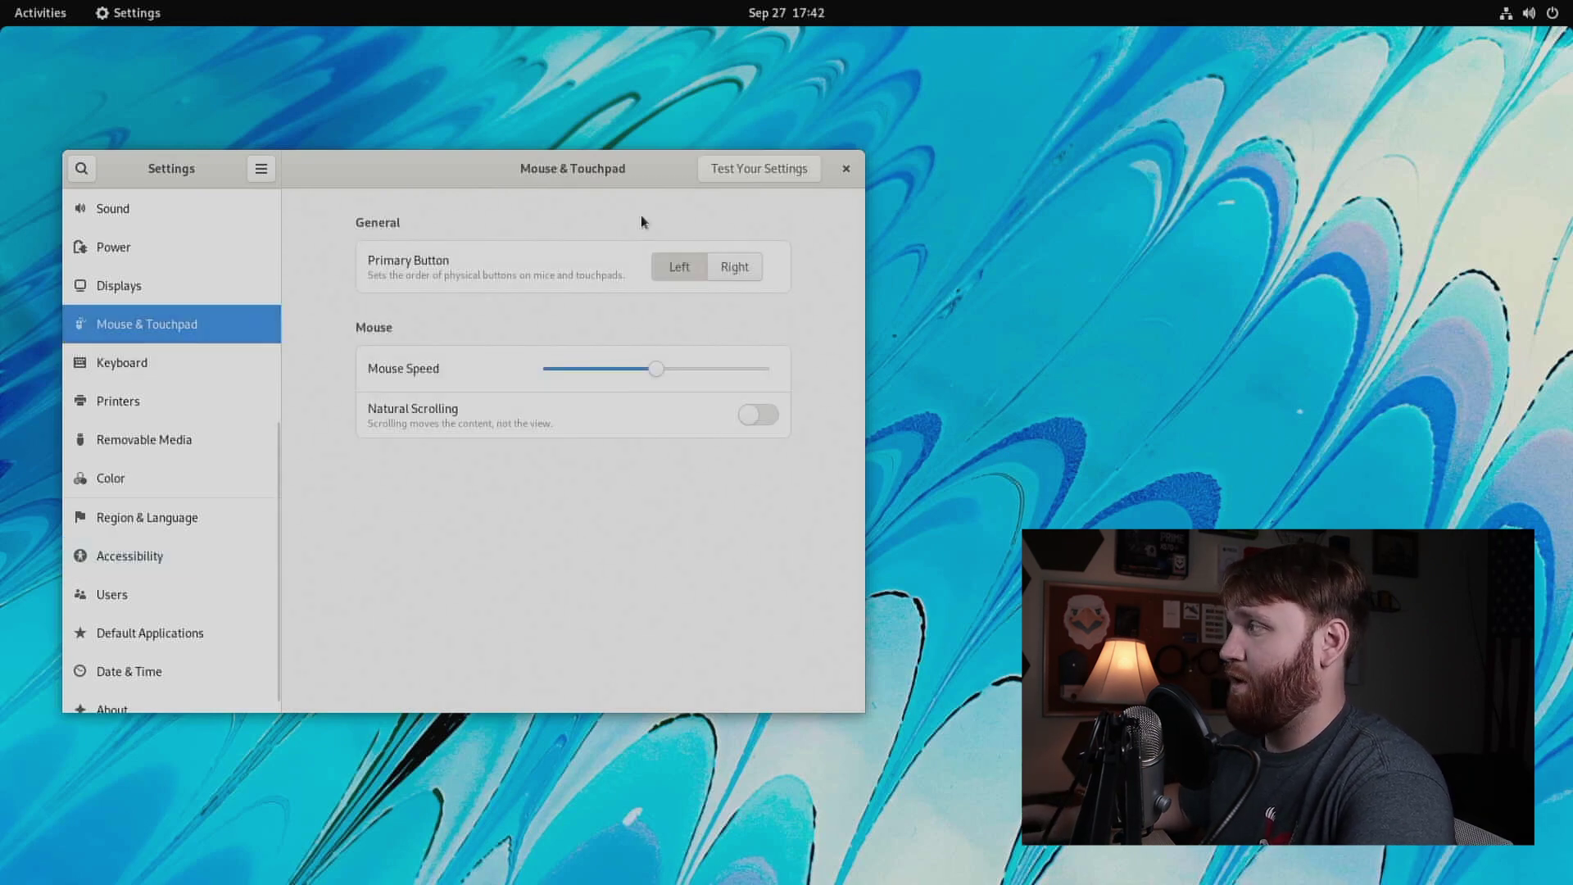
{"action": "left_click", "coordinate": [727, 170]}
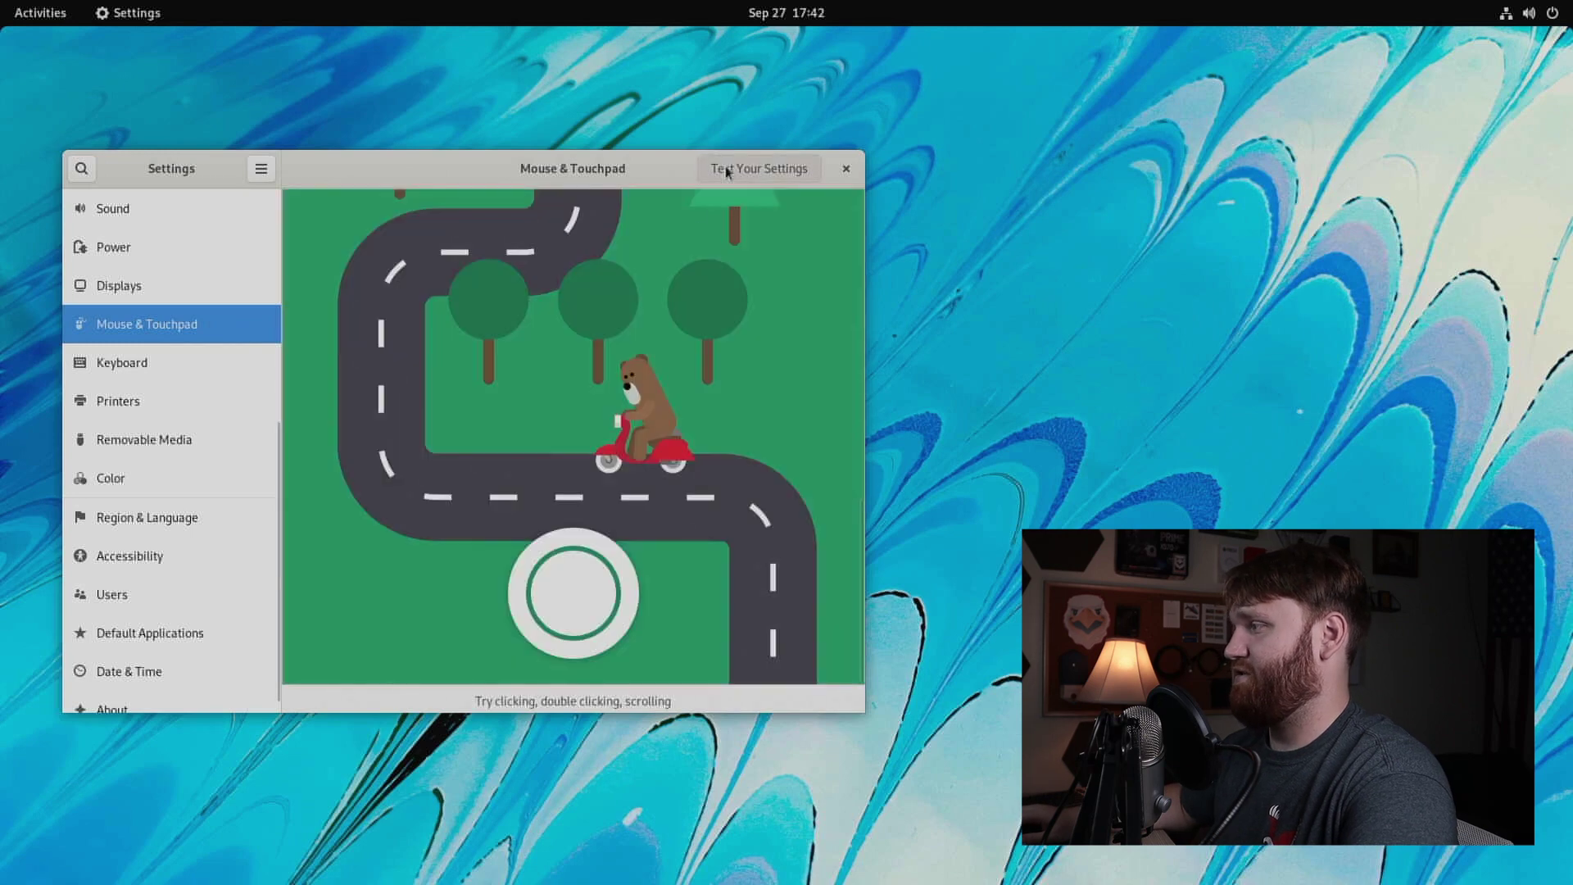
{"action": "left_click", "coordinate": [578, 573]}
{"action": "double_click", "coordinate": [583, 575]}
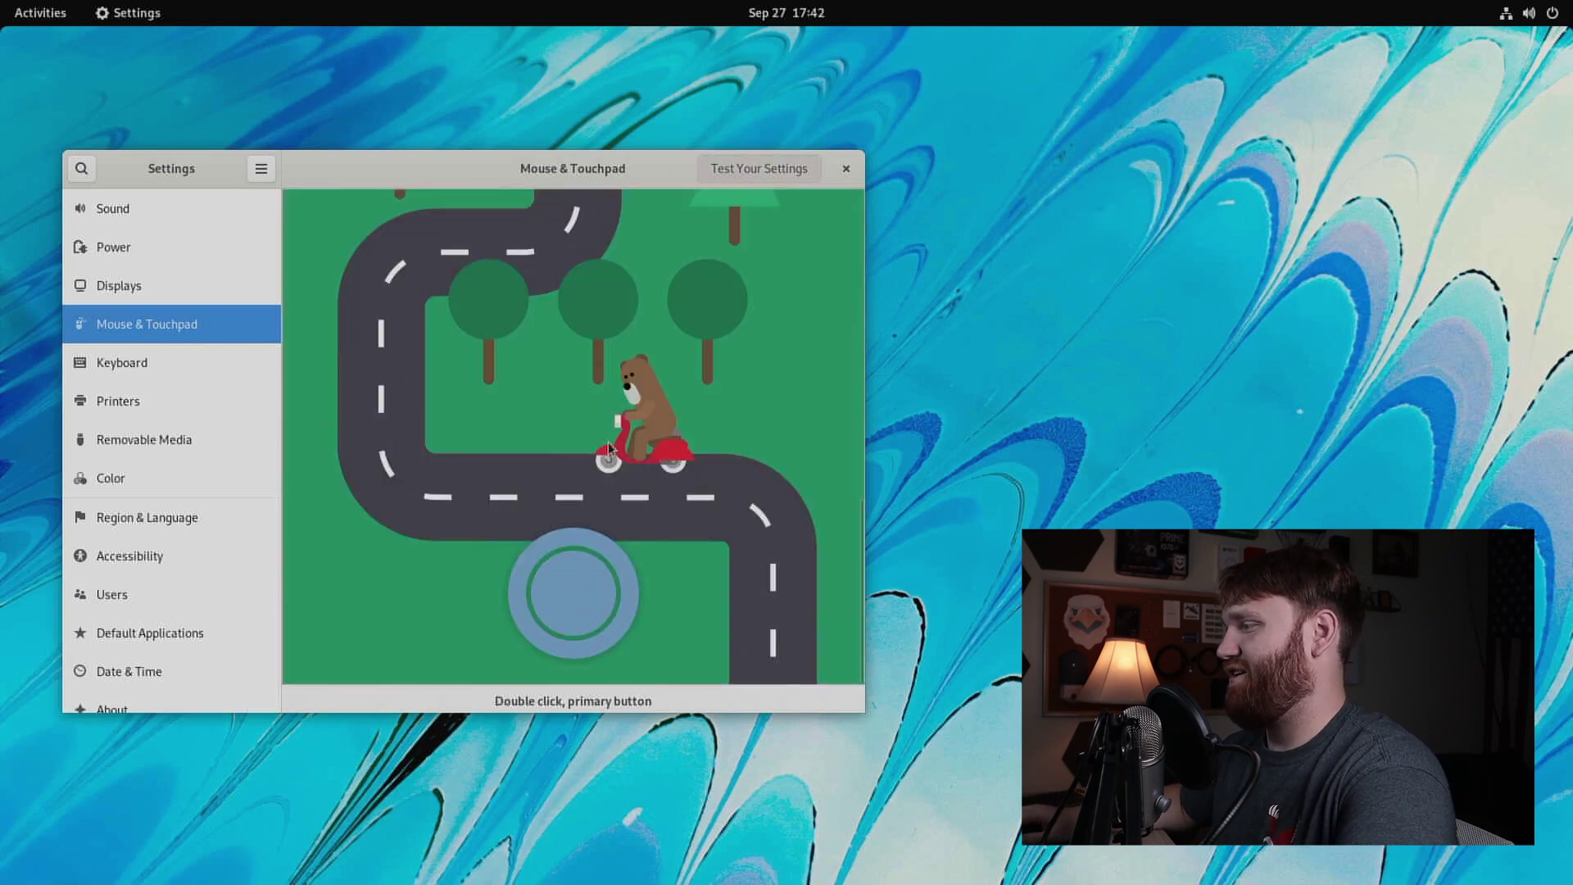
{"action": "left_click", "coordinate": [600, 573]}
{"action": "double_click", "coordinate": [594, 587]}
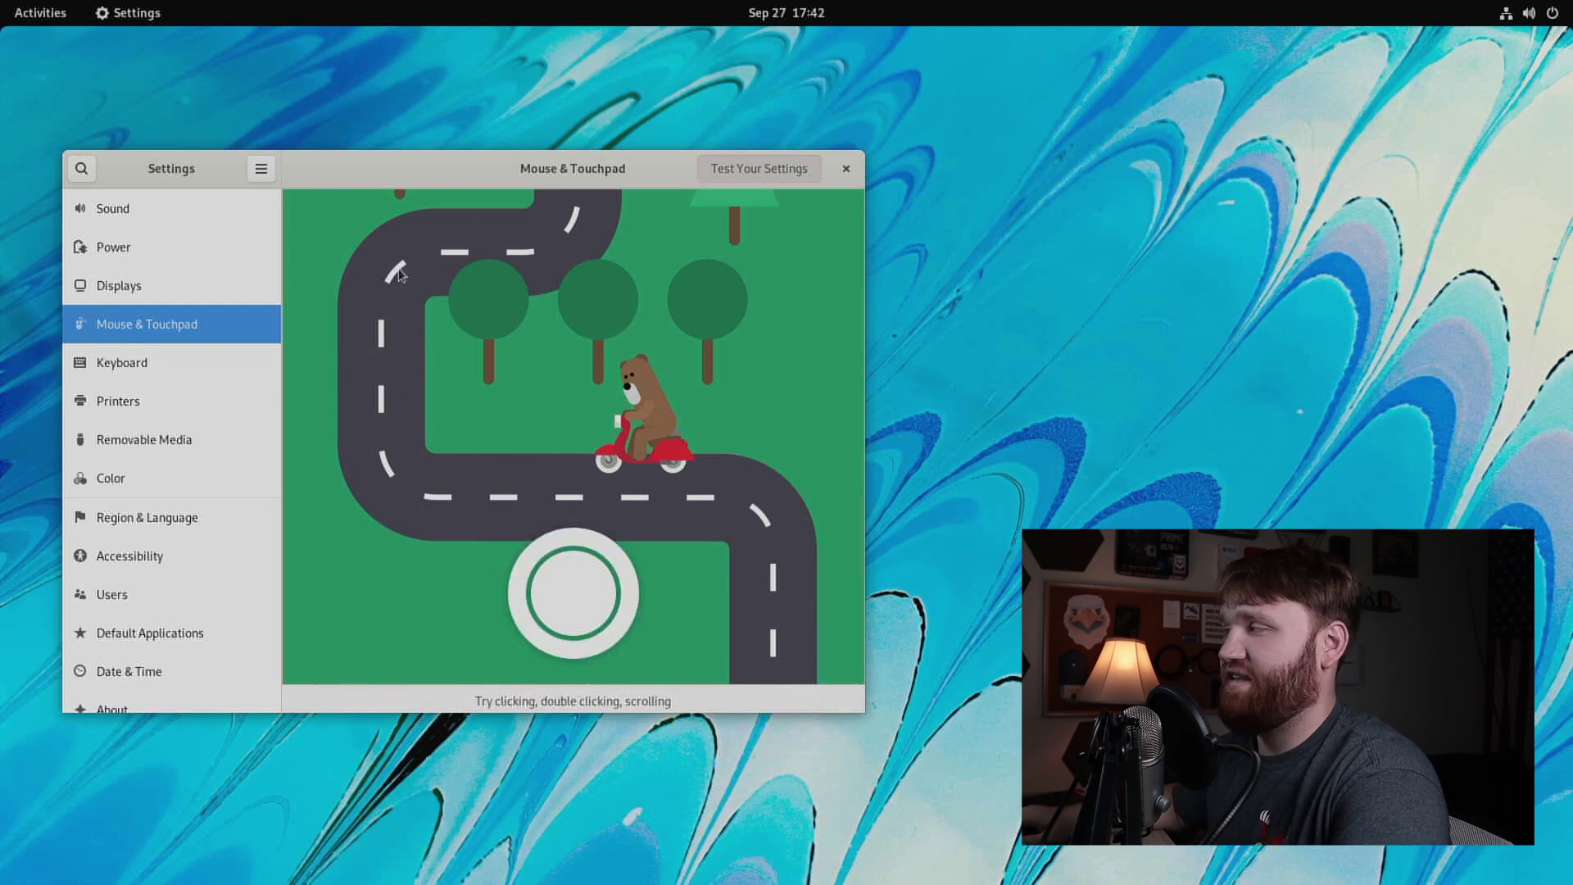
Turn Bluetooth on from the top-bar system menu.
{"action": "left_click", "coordinate": [1506, 13]}
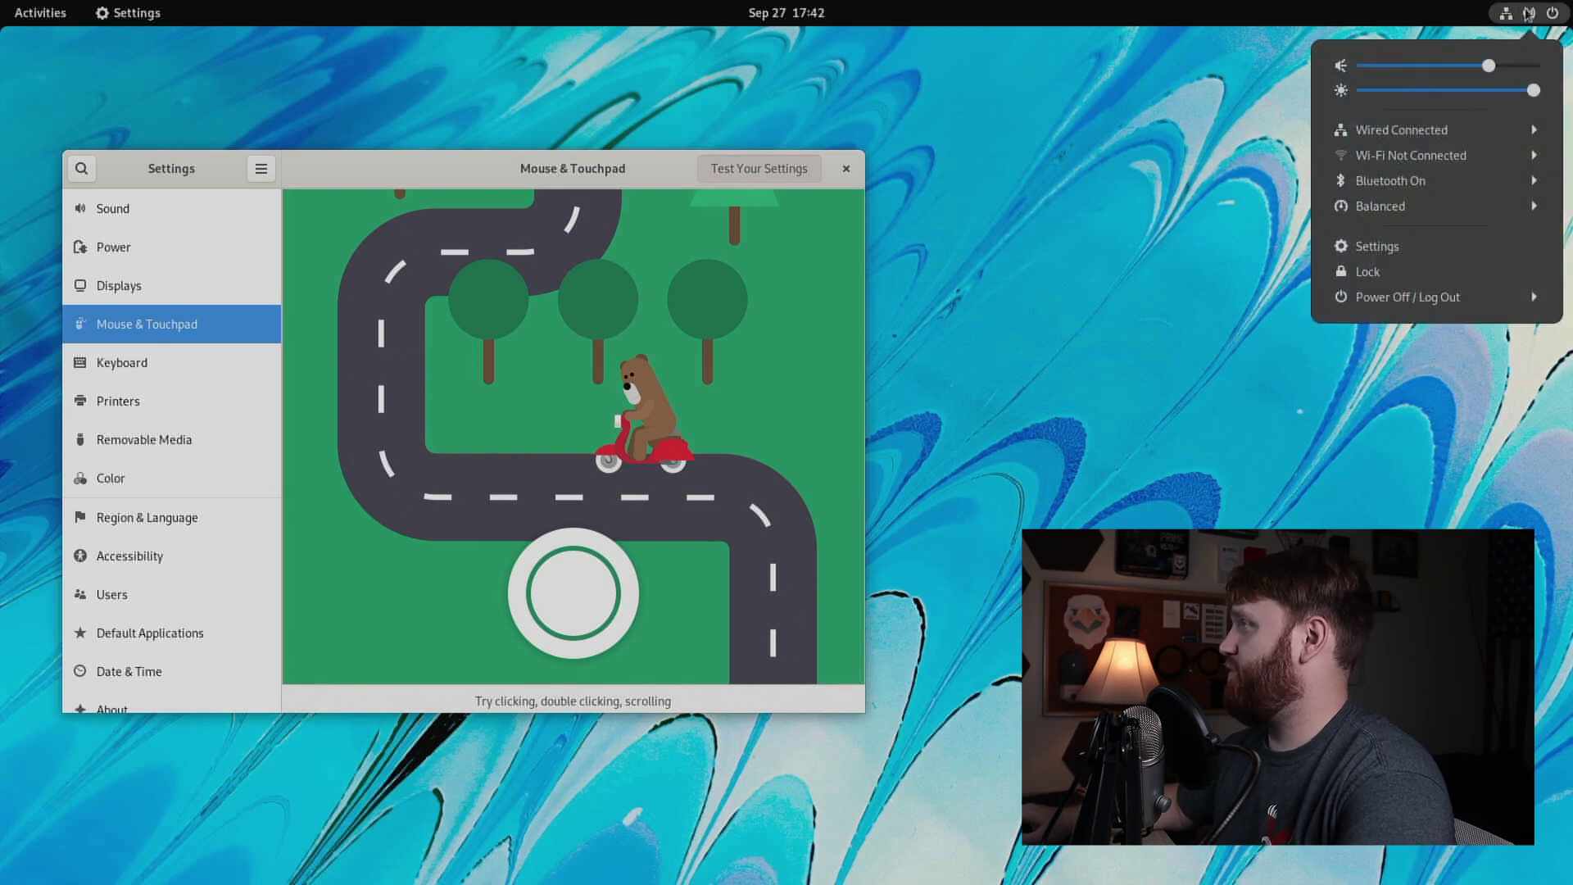
{"action": "left_click", "coordinate": [1422, 180]}
{"action": "left_click", "coordinate": [1422, 205]}
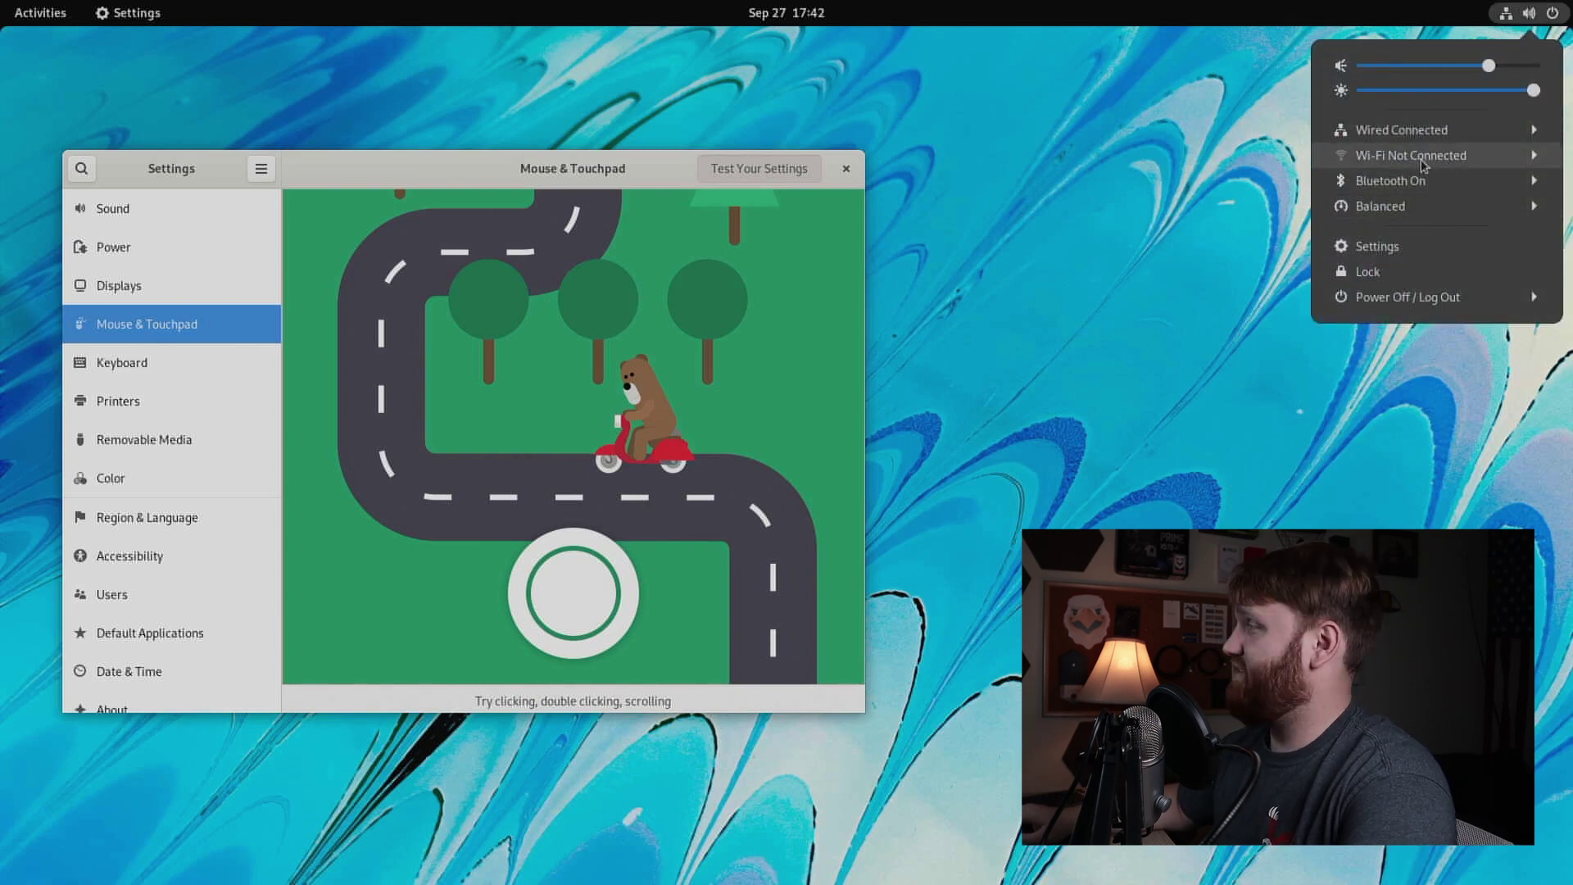
Expand the power modes, review the Power settings panel, then close Settings.
{"action": "left_click", "coordinate": [1380, 212]}
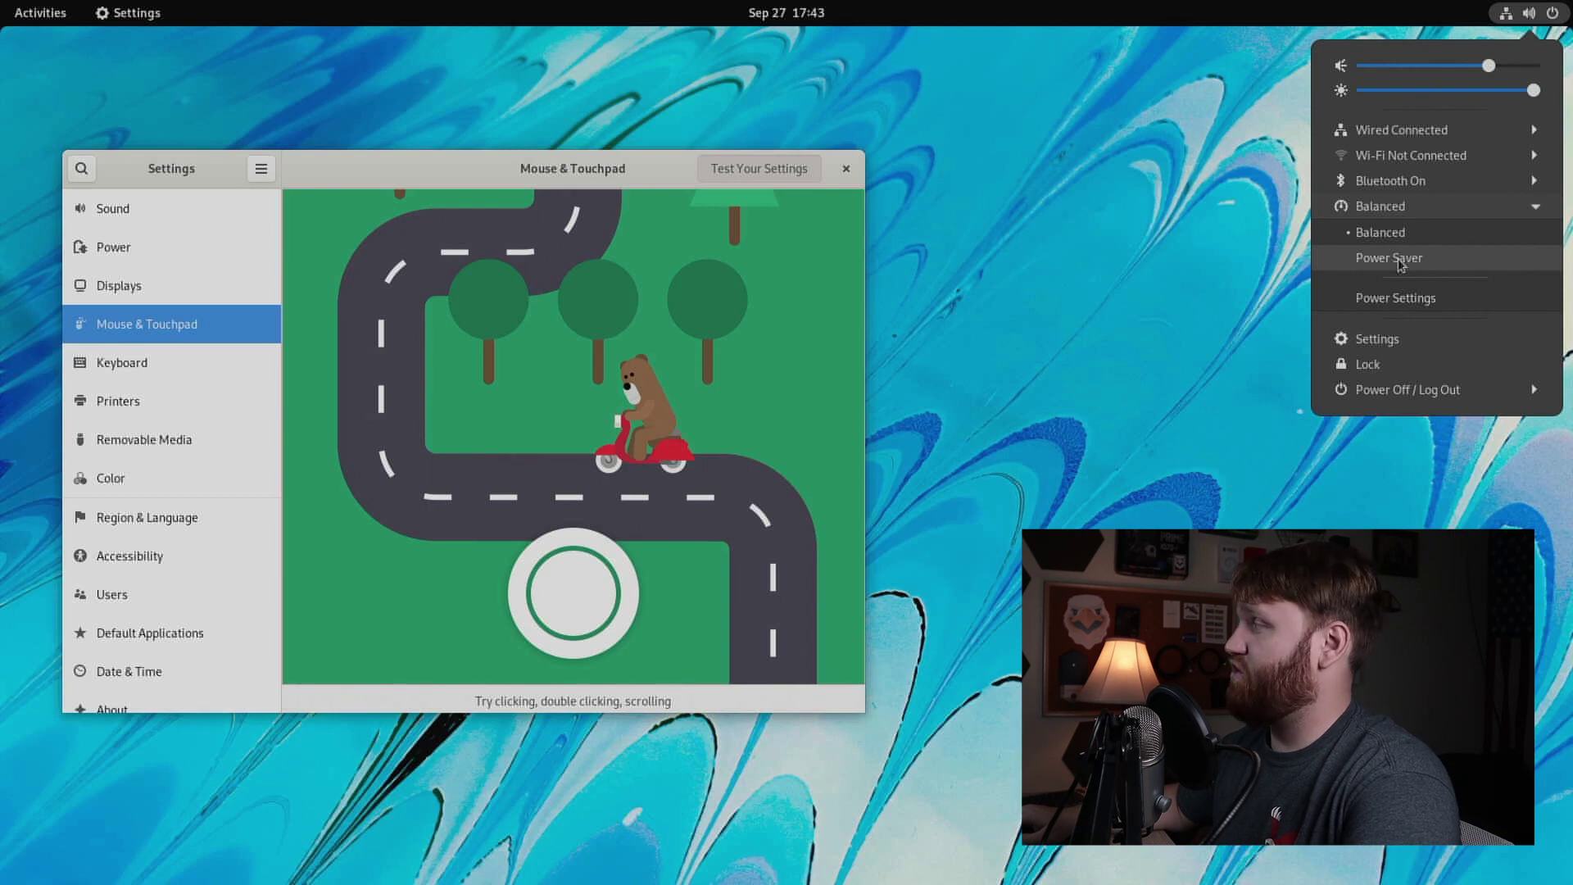
{"action": "left_click", "coordinate": [1395, 298]}
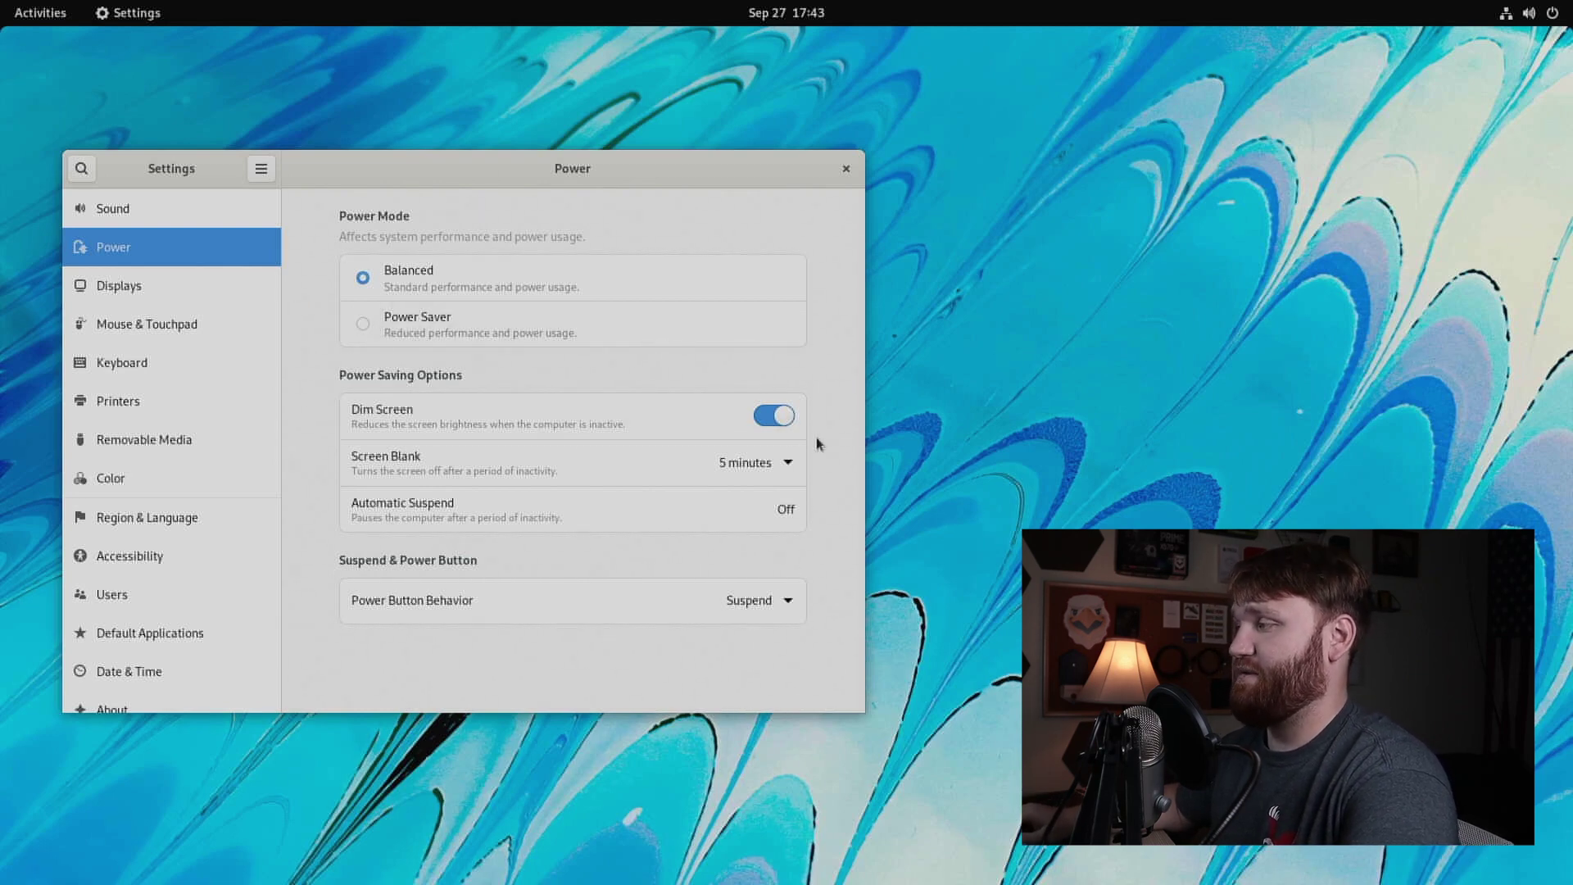
{"action": "left_click", "coordinate": [846, 169]}
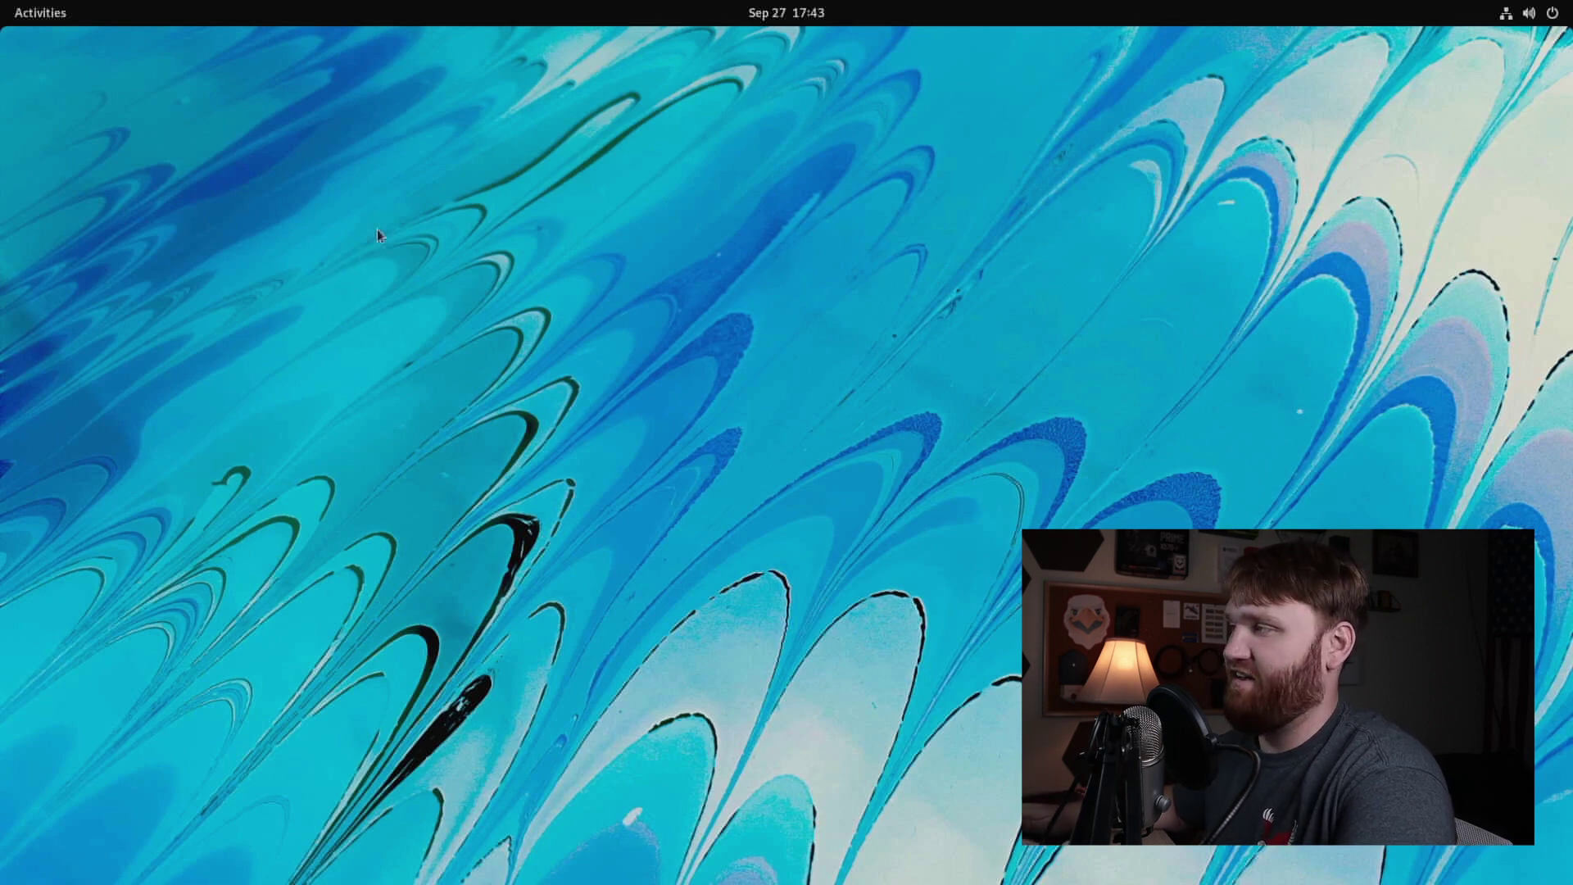
{"action": "left_click", "coordinate": [34, 22]}
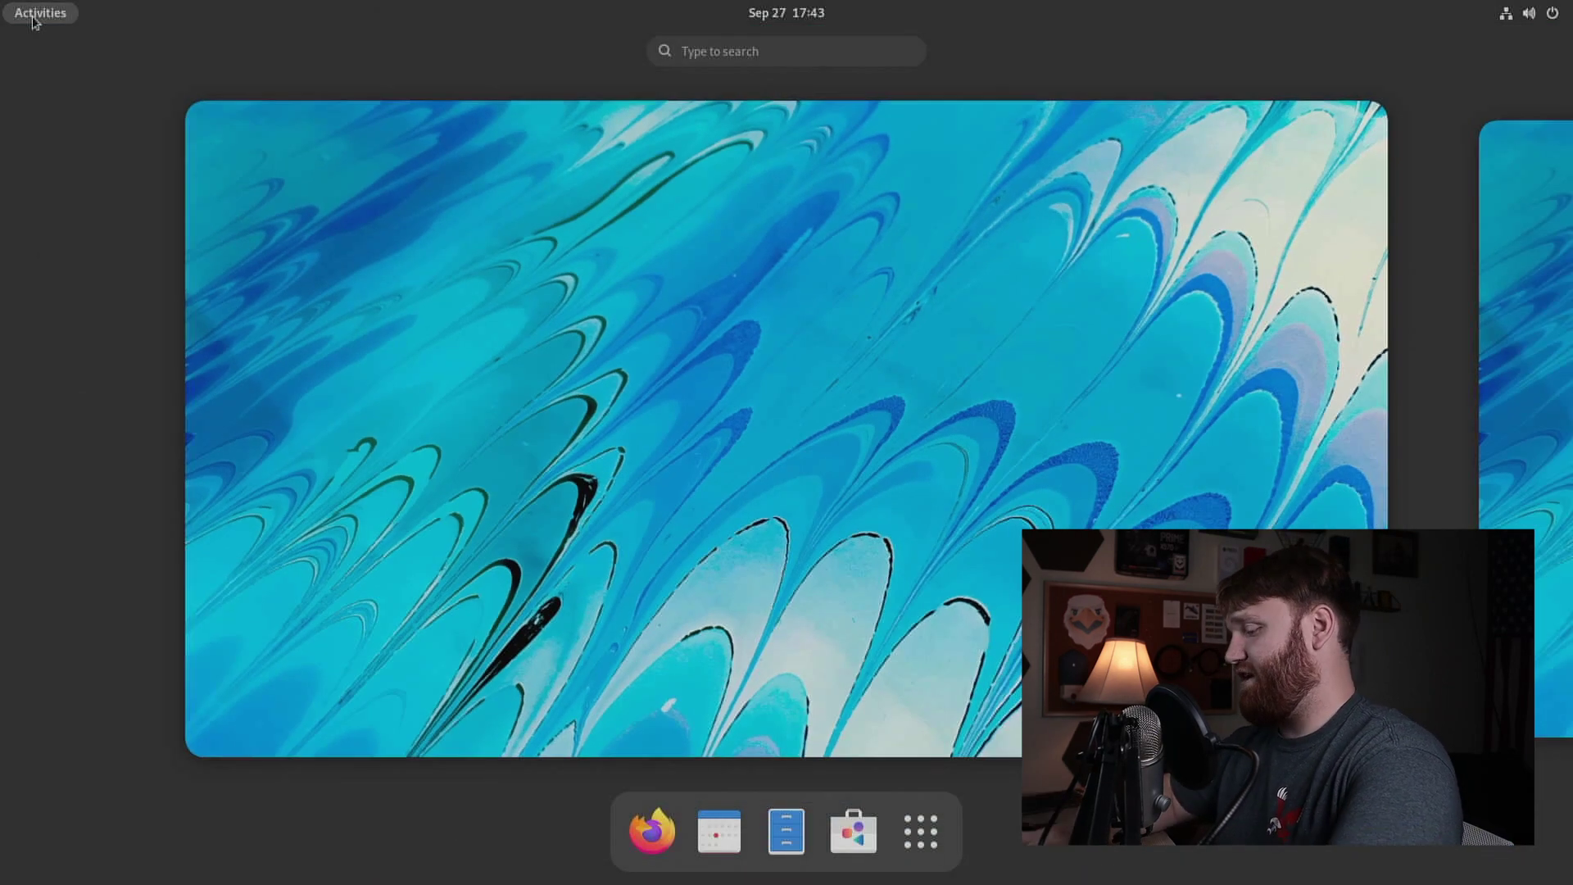
Search Activities for 'con', briefly try 'box', then select Connections and launch it.
{"action": "type", "text": "con"}
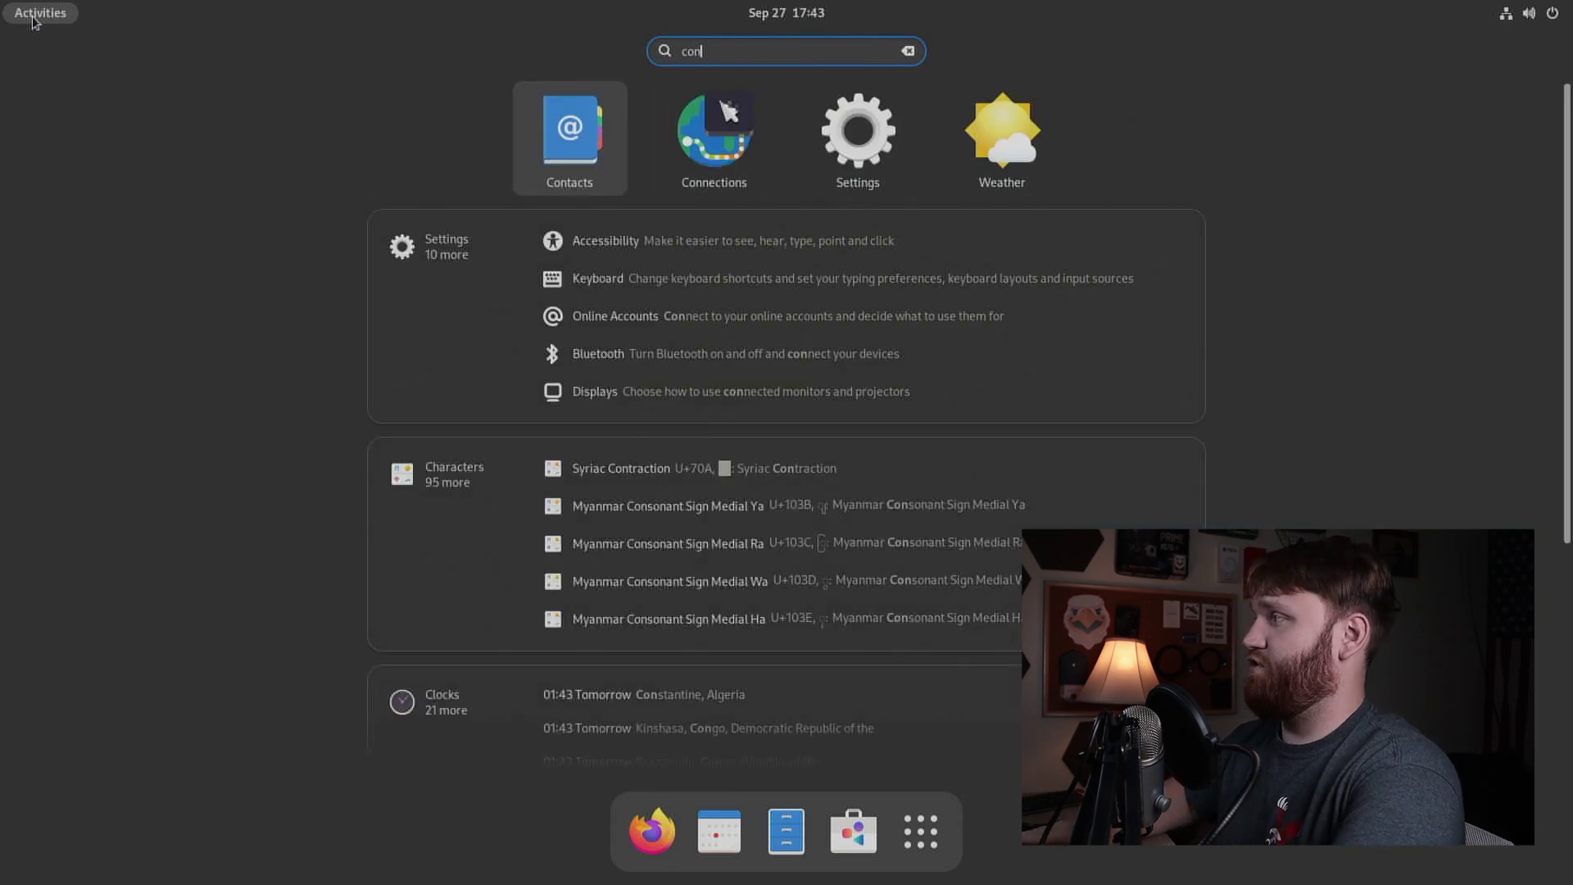
{"action": "key", "text": "Right"}
{"action": "key", "text": "BackSpace"}
{"action": "key", "text": "BackSpace"}
{"action": "key", "text": "BackSpace"}
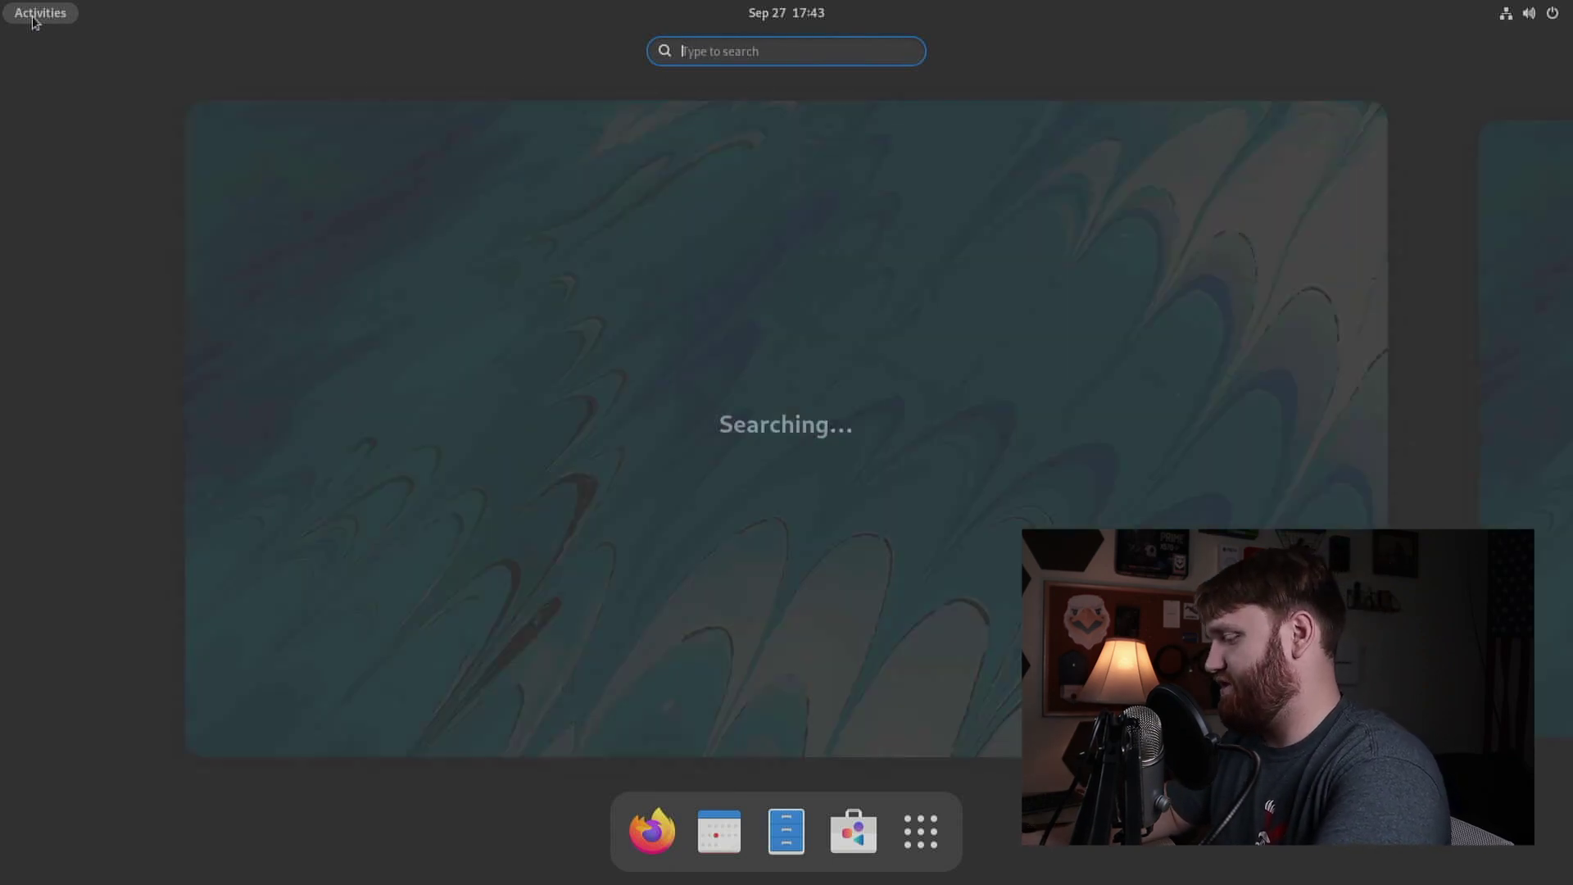
{"action": "type", "text": "box"}
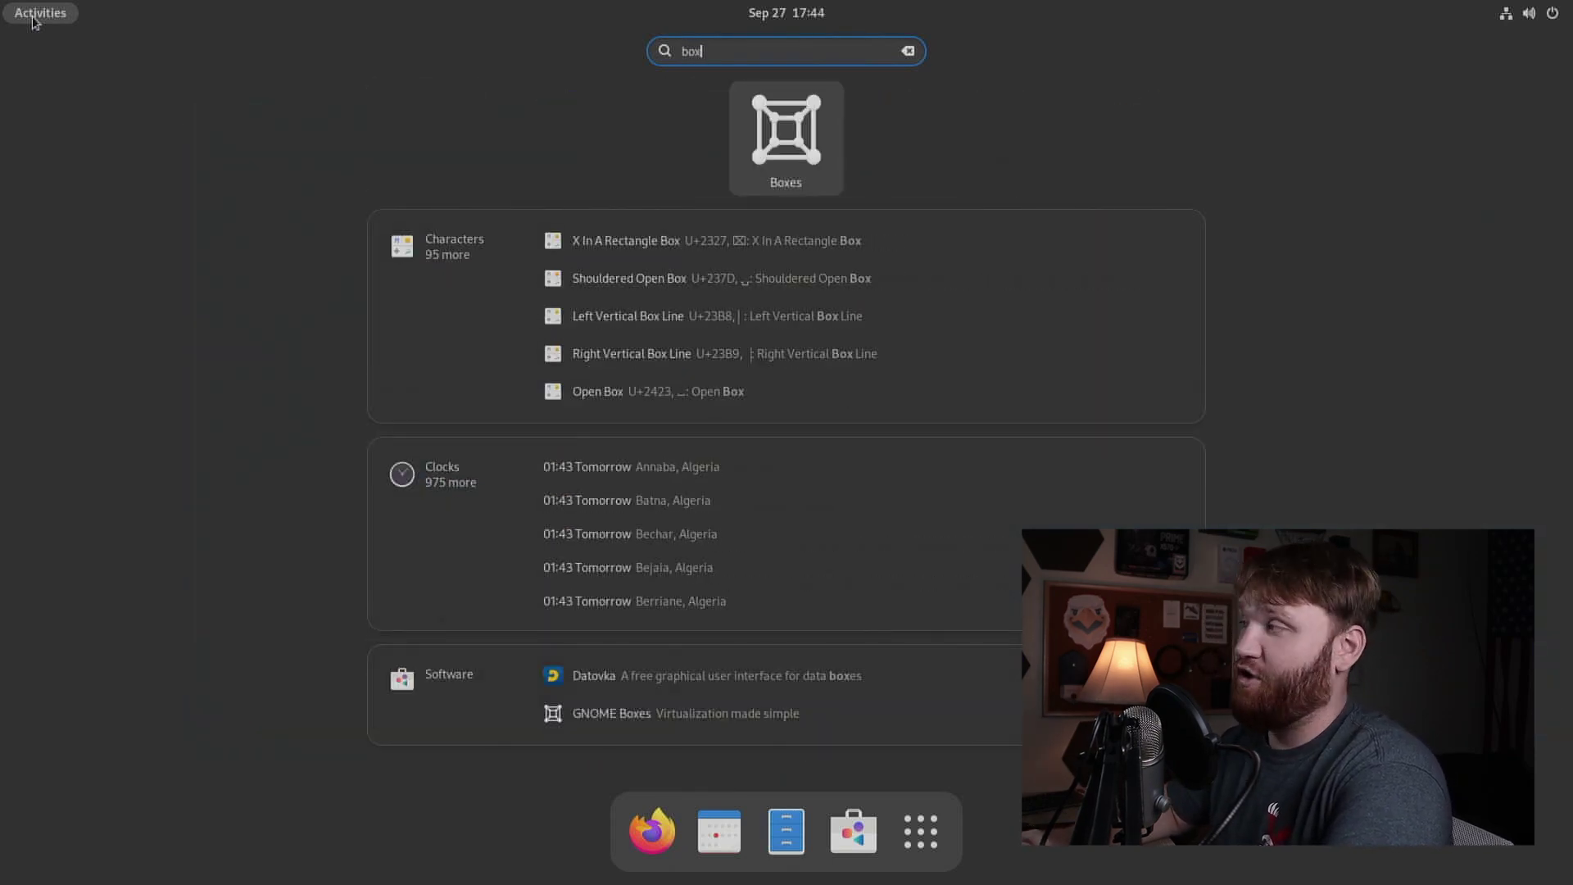
{"action": "key", "text": "BackSpace"}
{"action": "key", "text": "BackSpace"}
{"action": "type", "text": "con"}
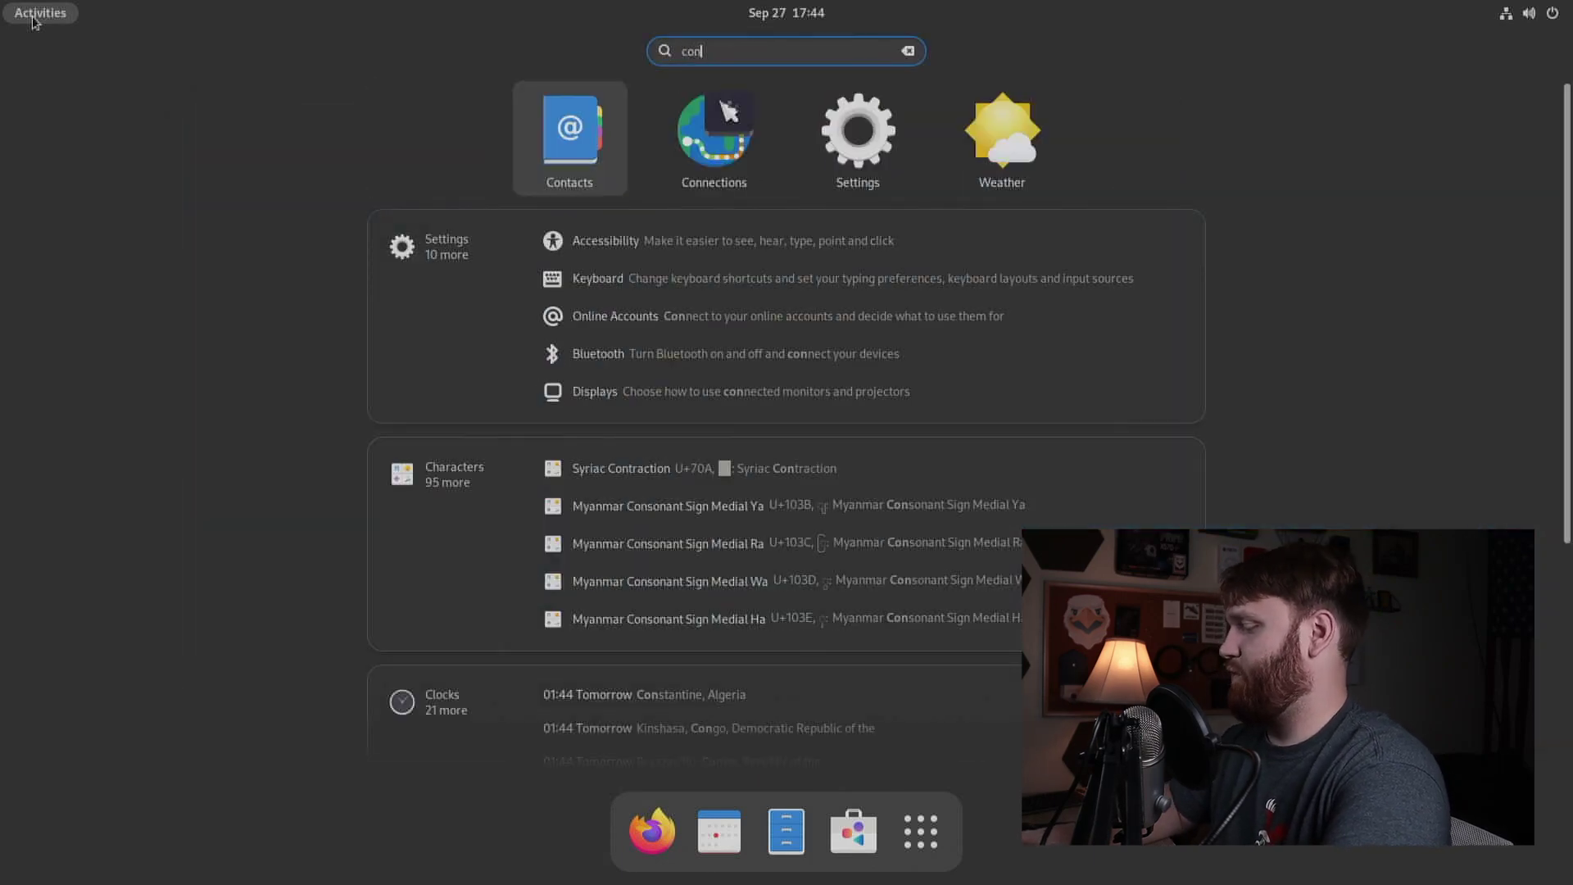
{"action": "key", "text": "Right"}
{"action": "key", "text": "Return"}
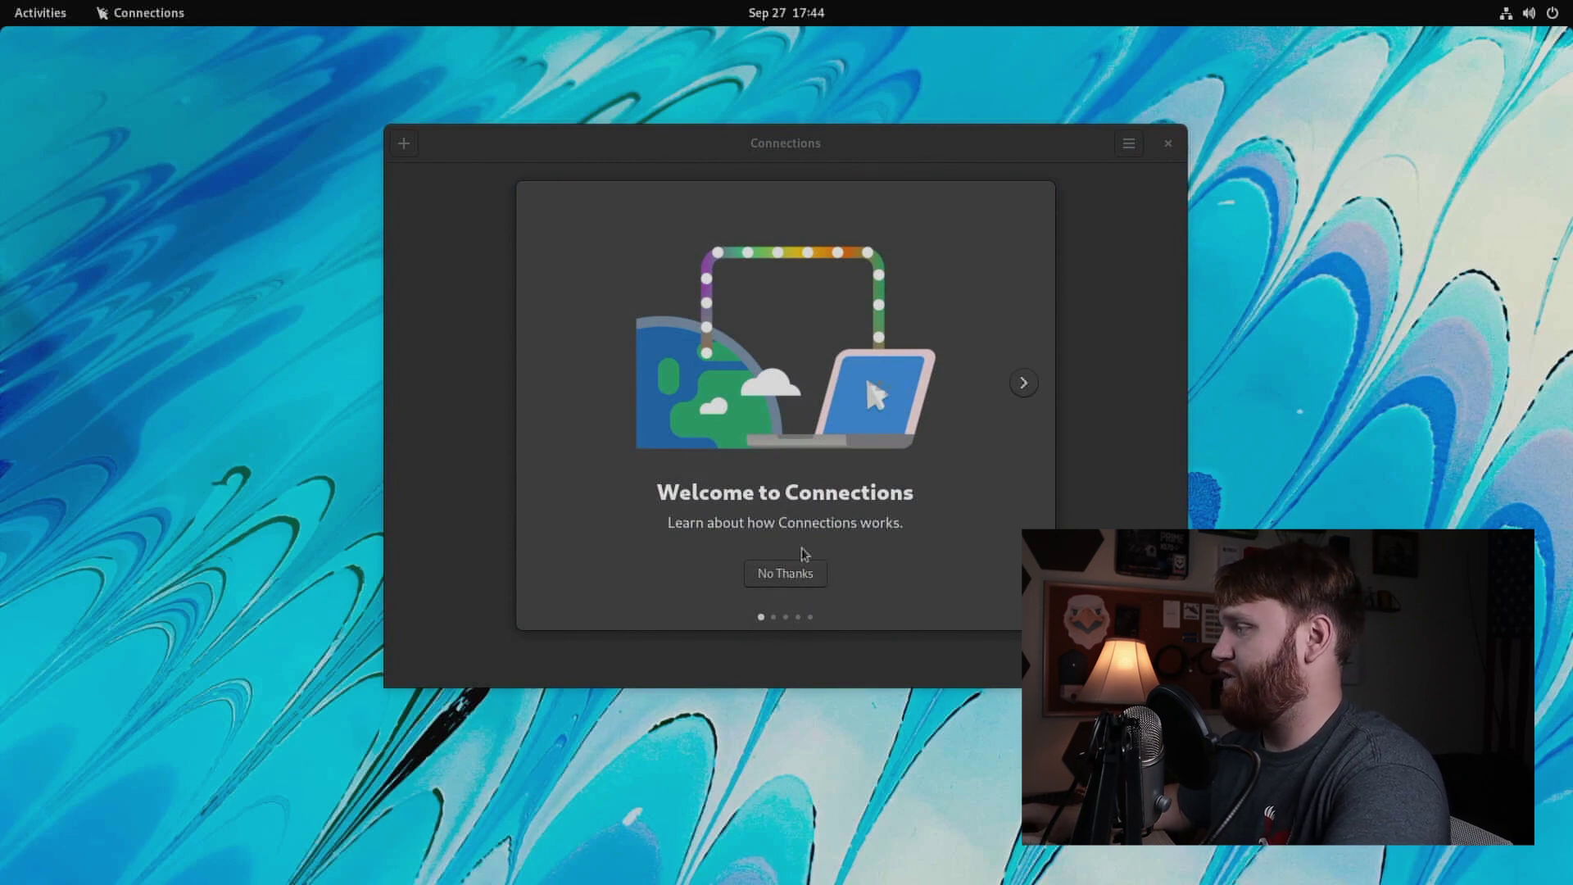
Move the Connections window left, page through all five welcome pages, and close the tour.
{"action": "left_click_drag", "start_coordinate": [874, 434], "coordinate": [578, 440]}
{"action": "left_click", "coordinate": [728, 389]}
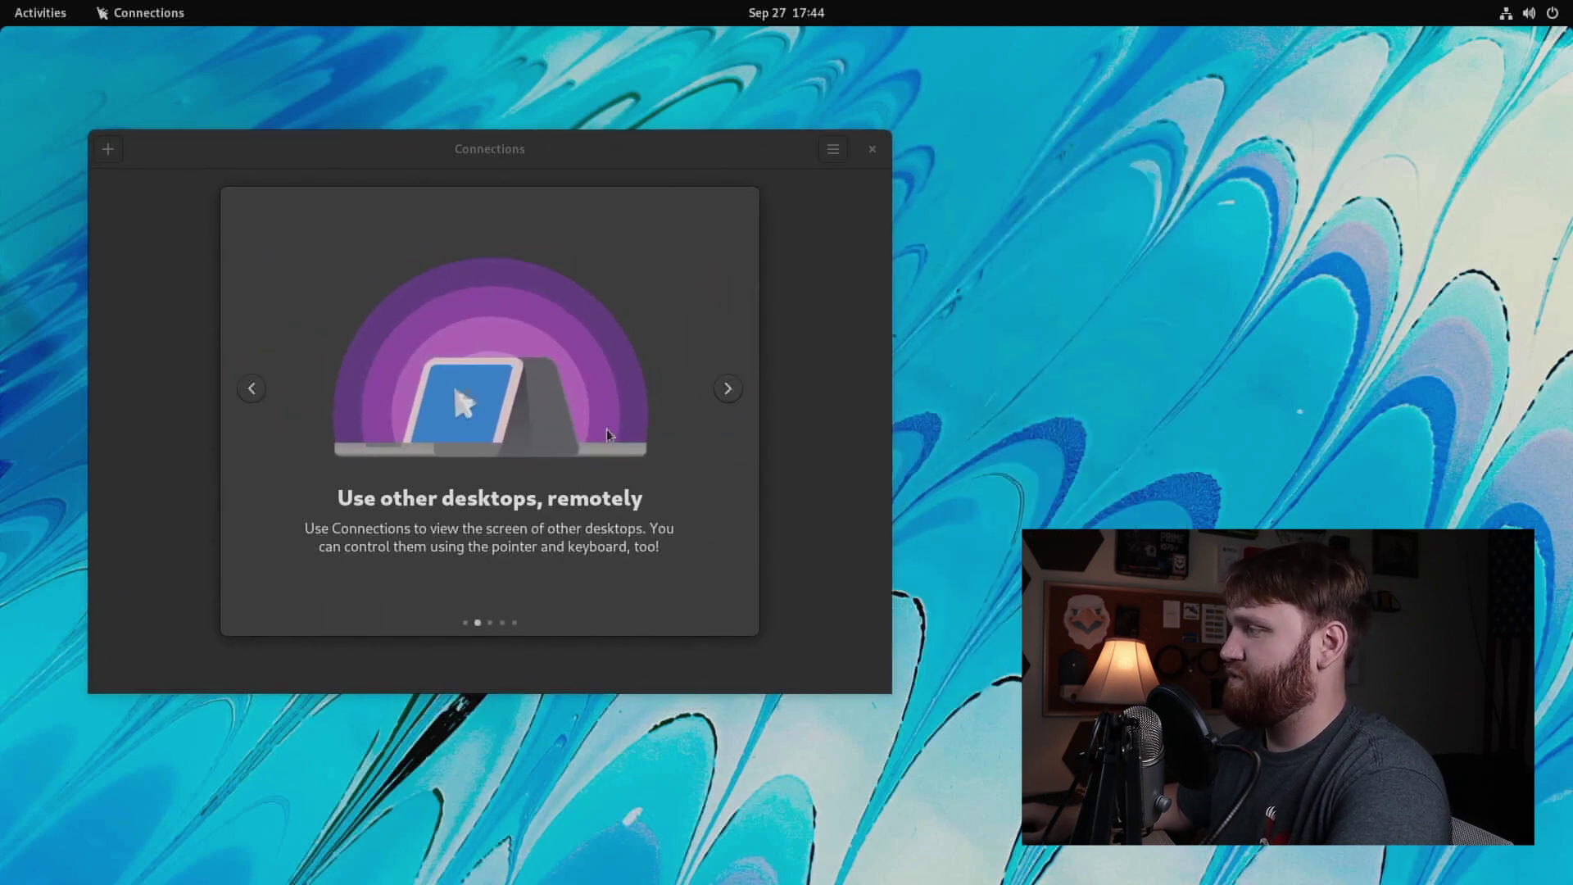
{"action": "left_click", "coordinate": [728, 389]}
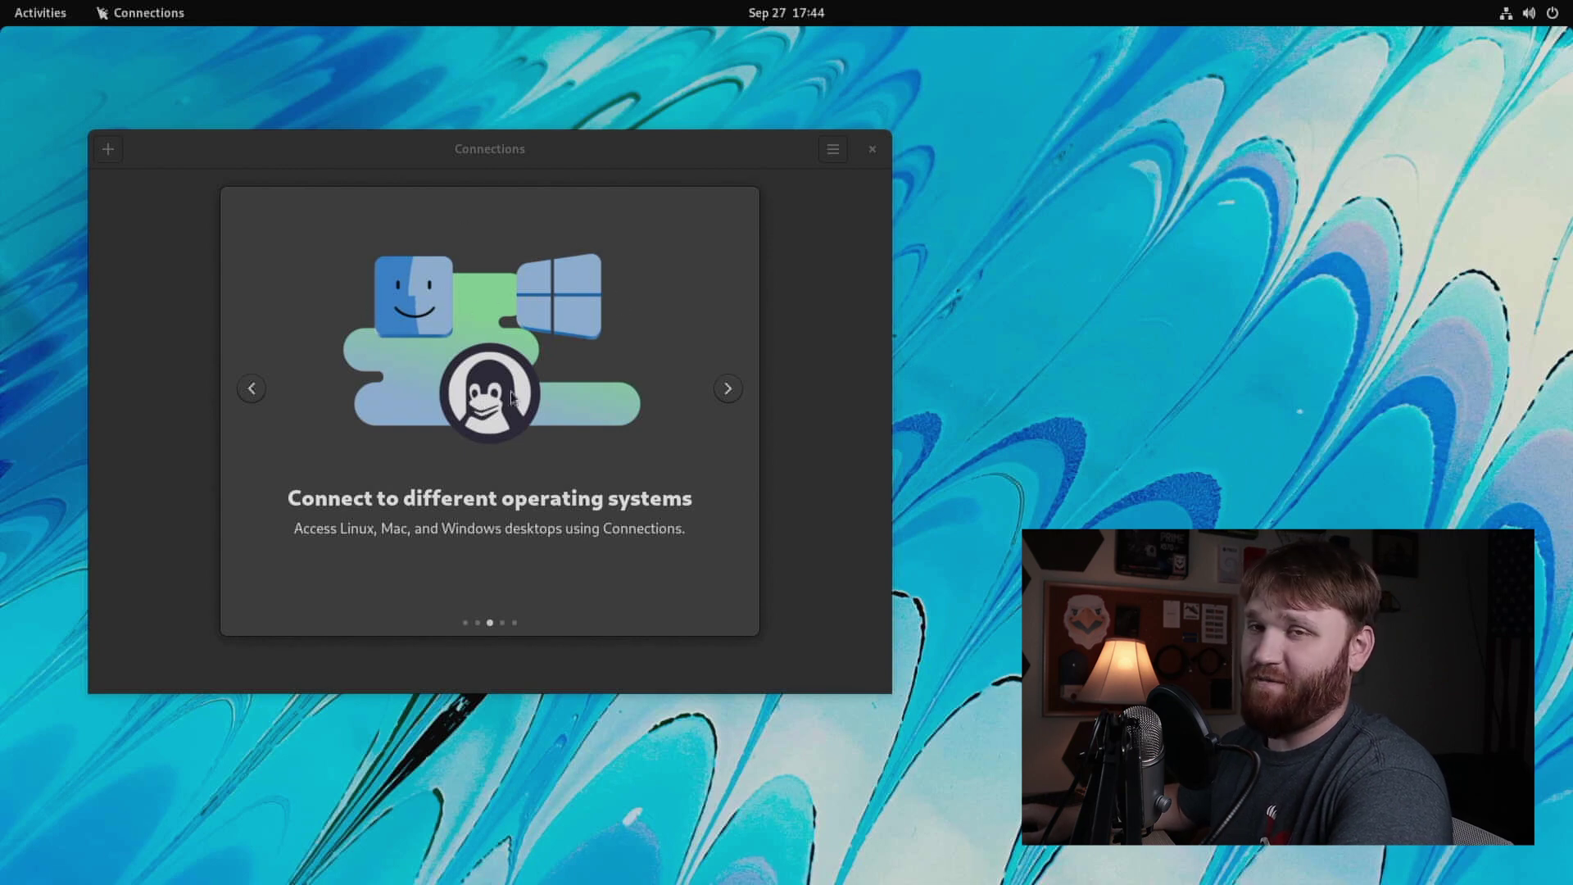
{"action": "left_click", "coordinate": [726, 390]}
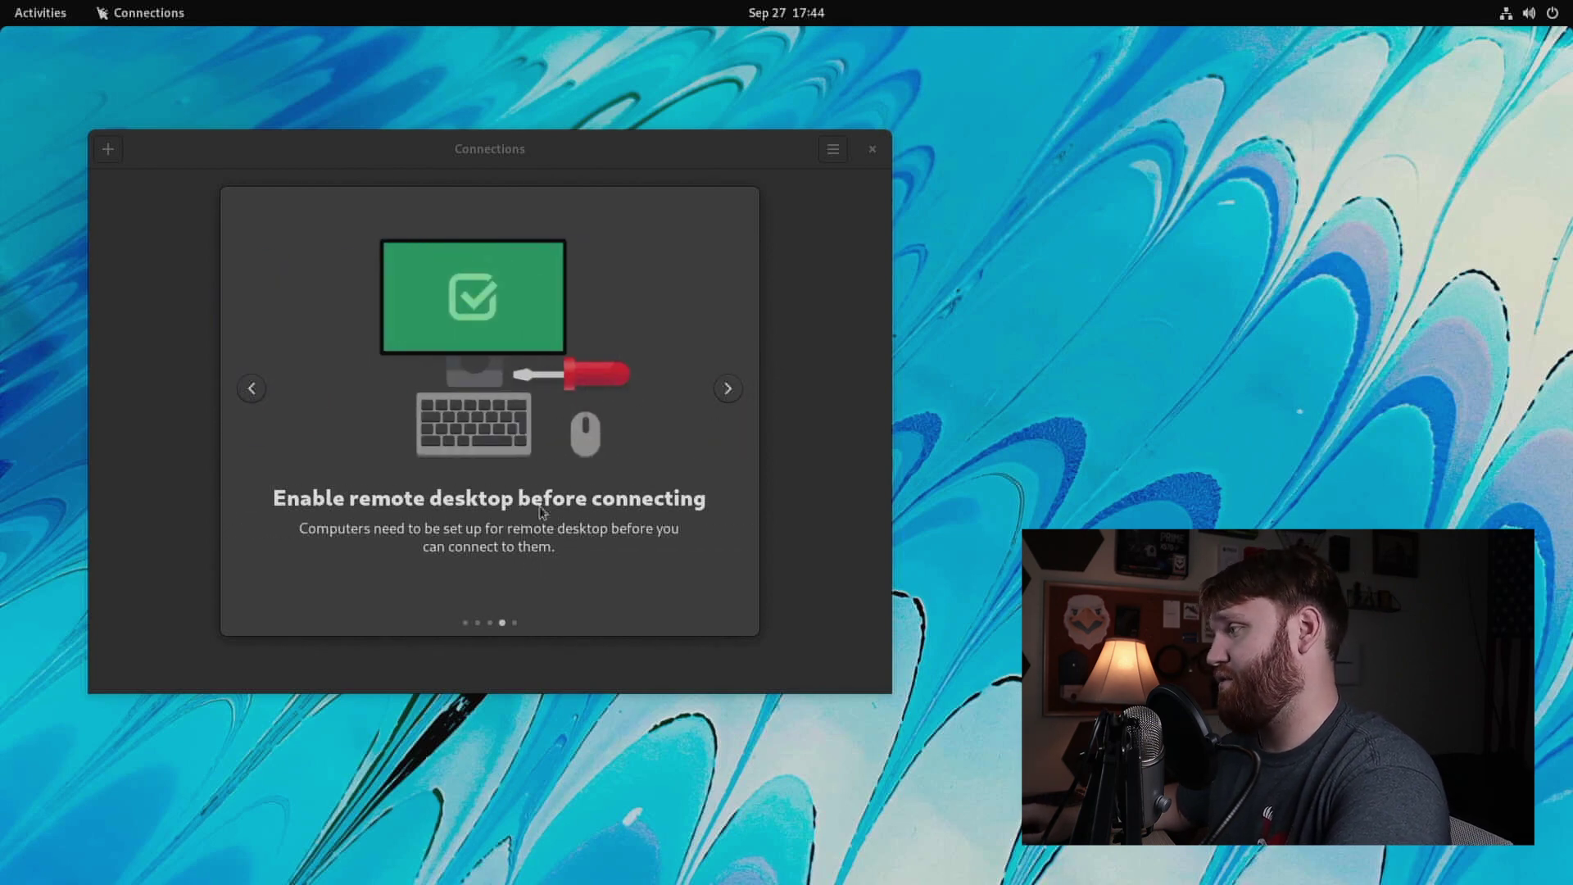
{"action": "left_click", "coordinate": [728, 389]}
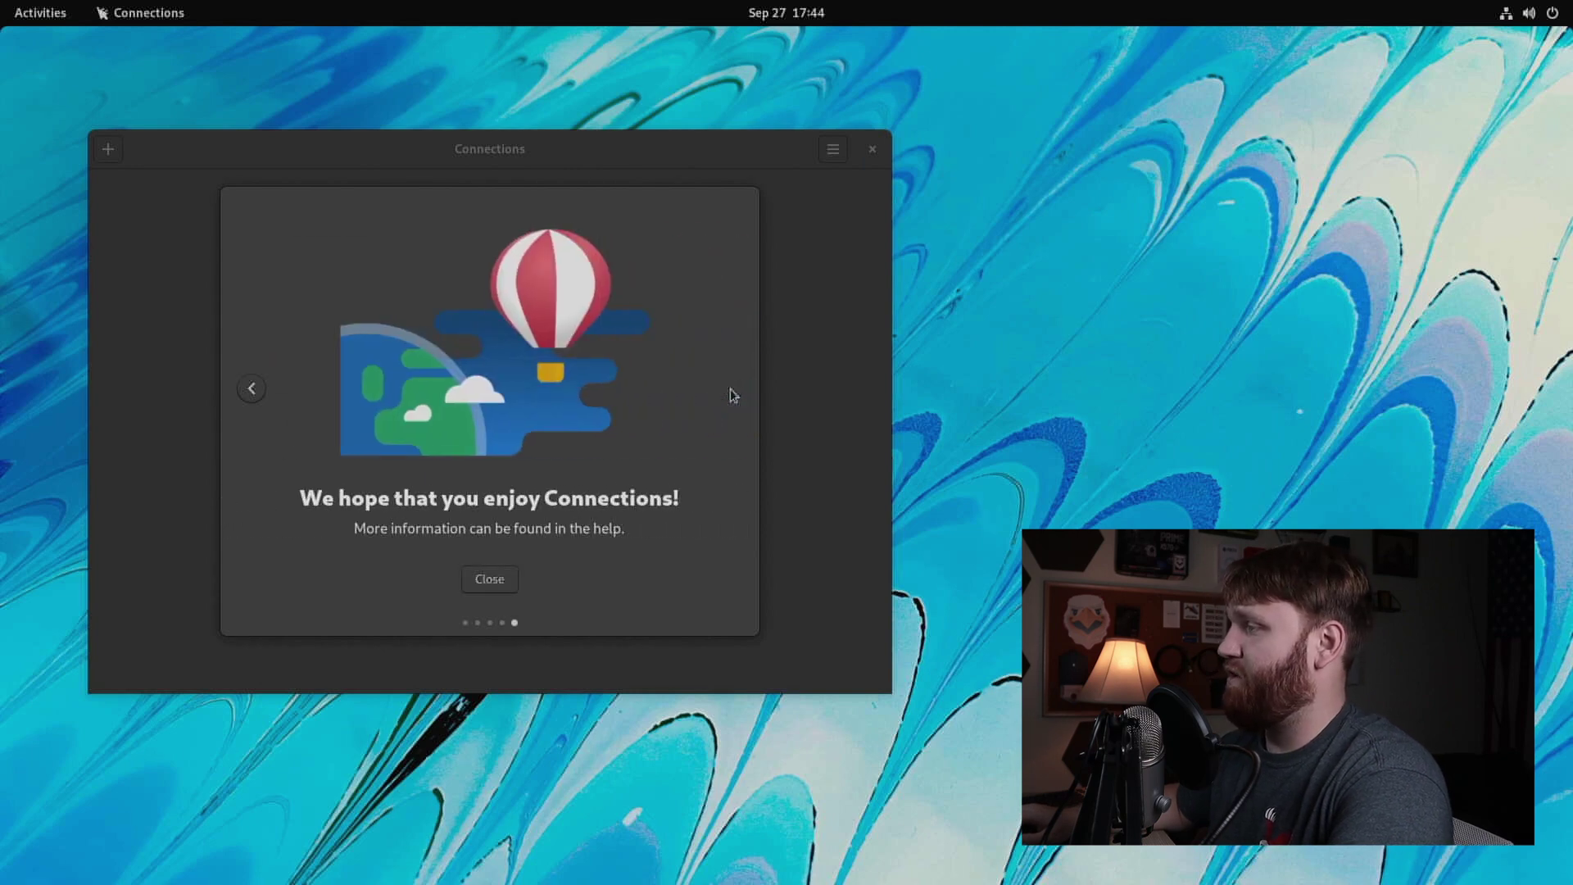
{"action": "left_click", "coordinate": [489, 579]}
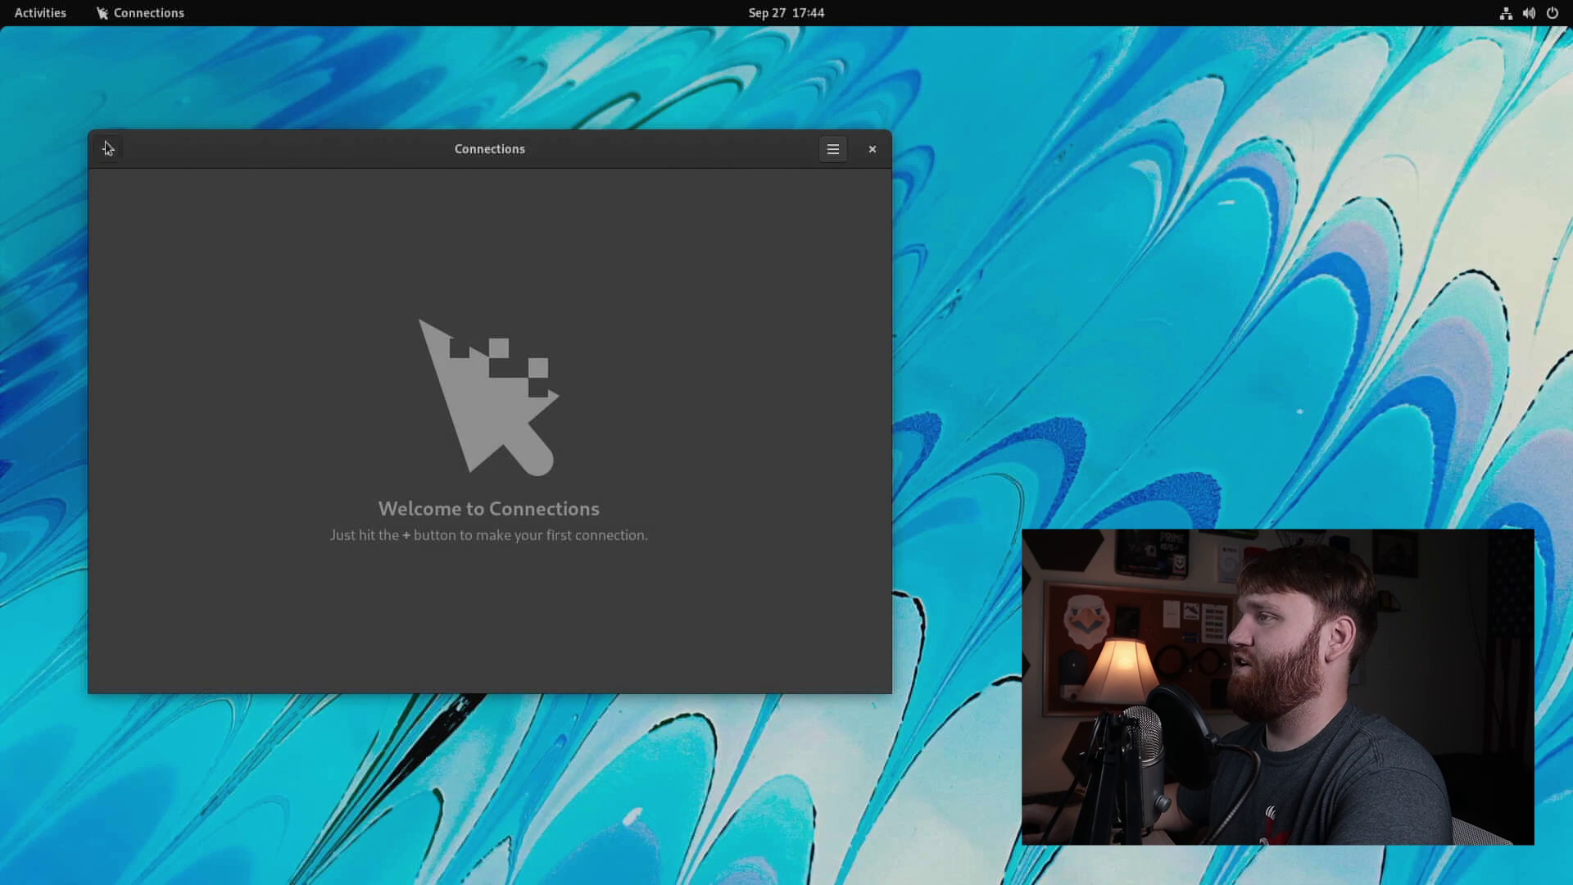
{"action": "left_click", "coordinate": [108, 147]}
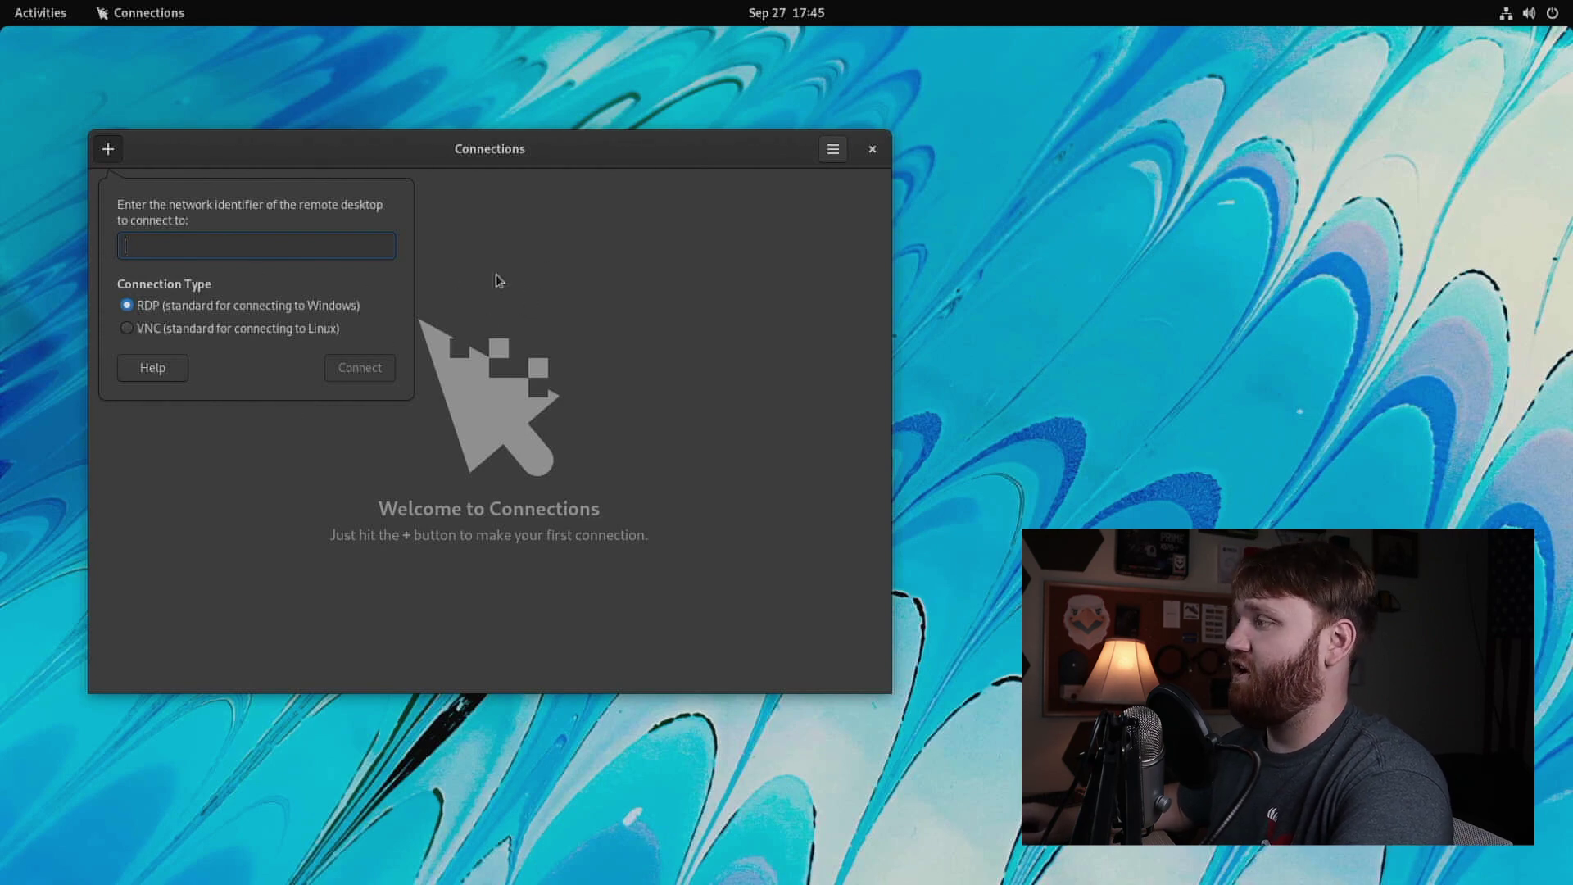
Dismiss the new-connection form and close Connections.
{"action": "left_click", "coordinate": [544, 270]}
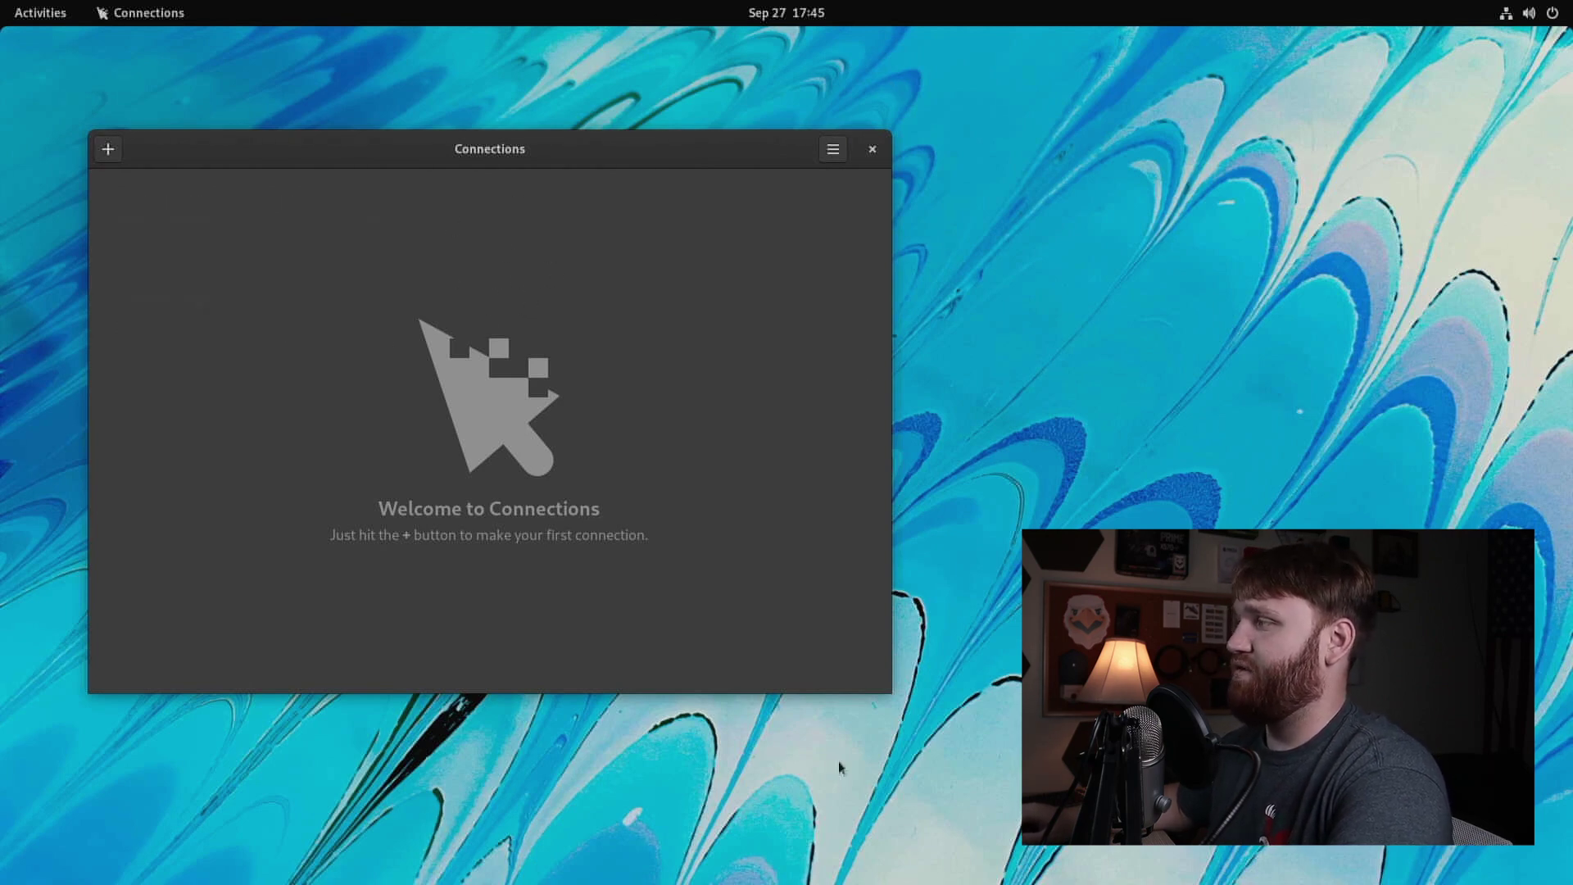
{"action": "left_click", "coordinate": [872, 150]}
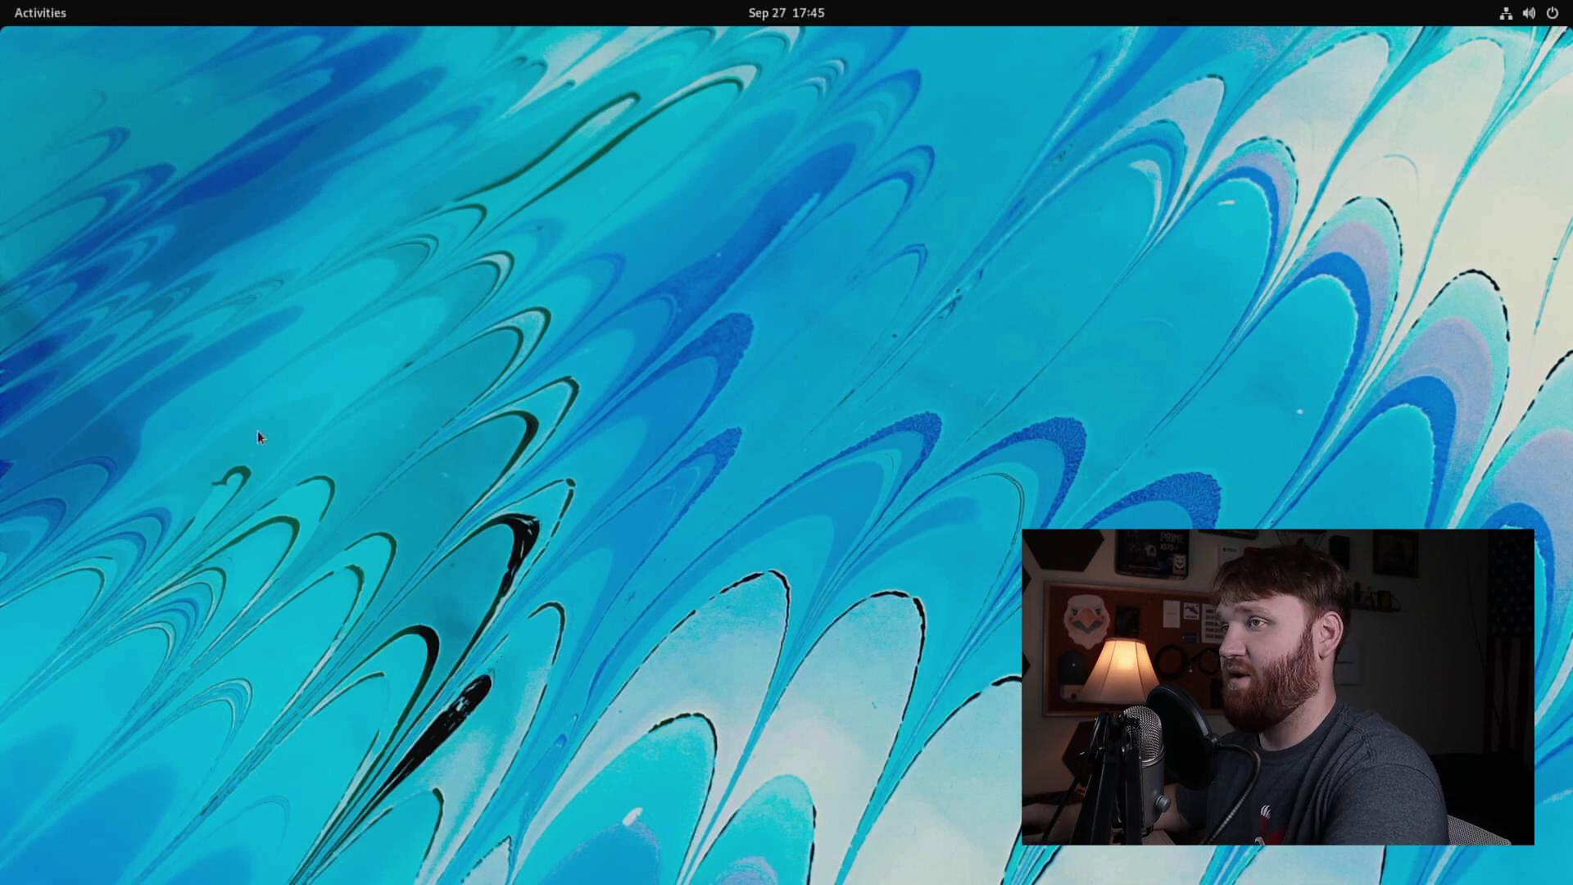
Open Files from the dock, view the empty Trash, and close the window.
{"action": "left_click", "coordinate": [36, 12]}
{"action": "left_click", "coordinate": [386, 328]}
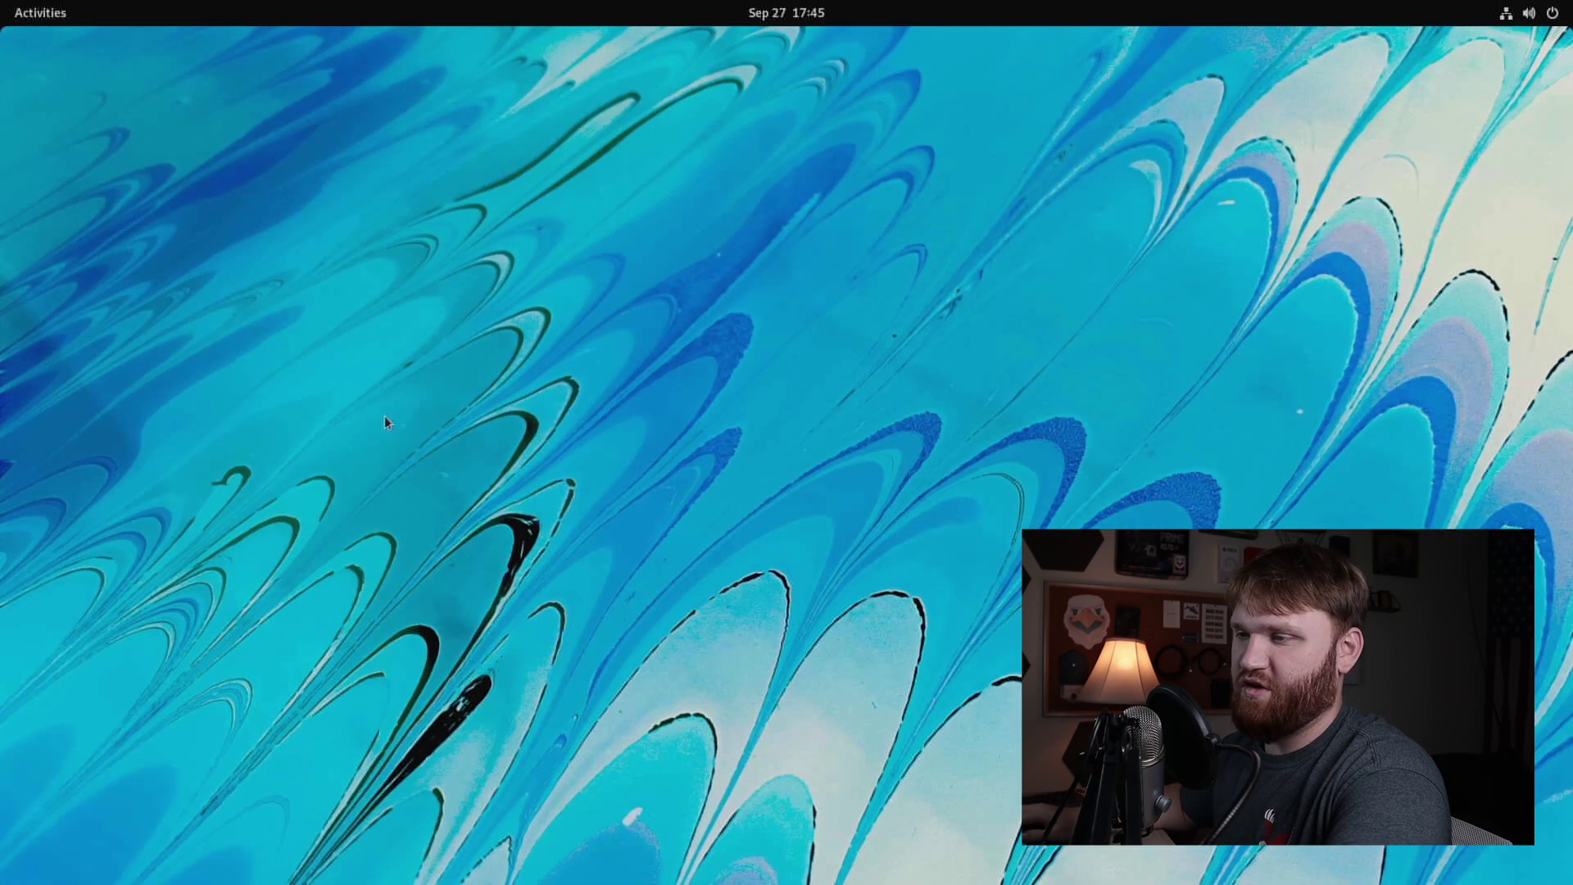
{"action": "left_click", "coordinate": [5, 8]}
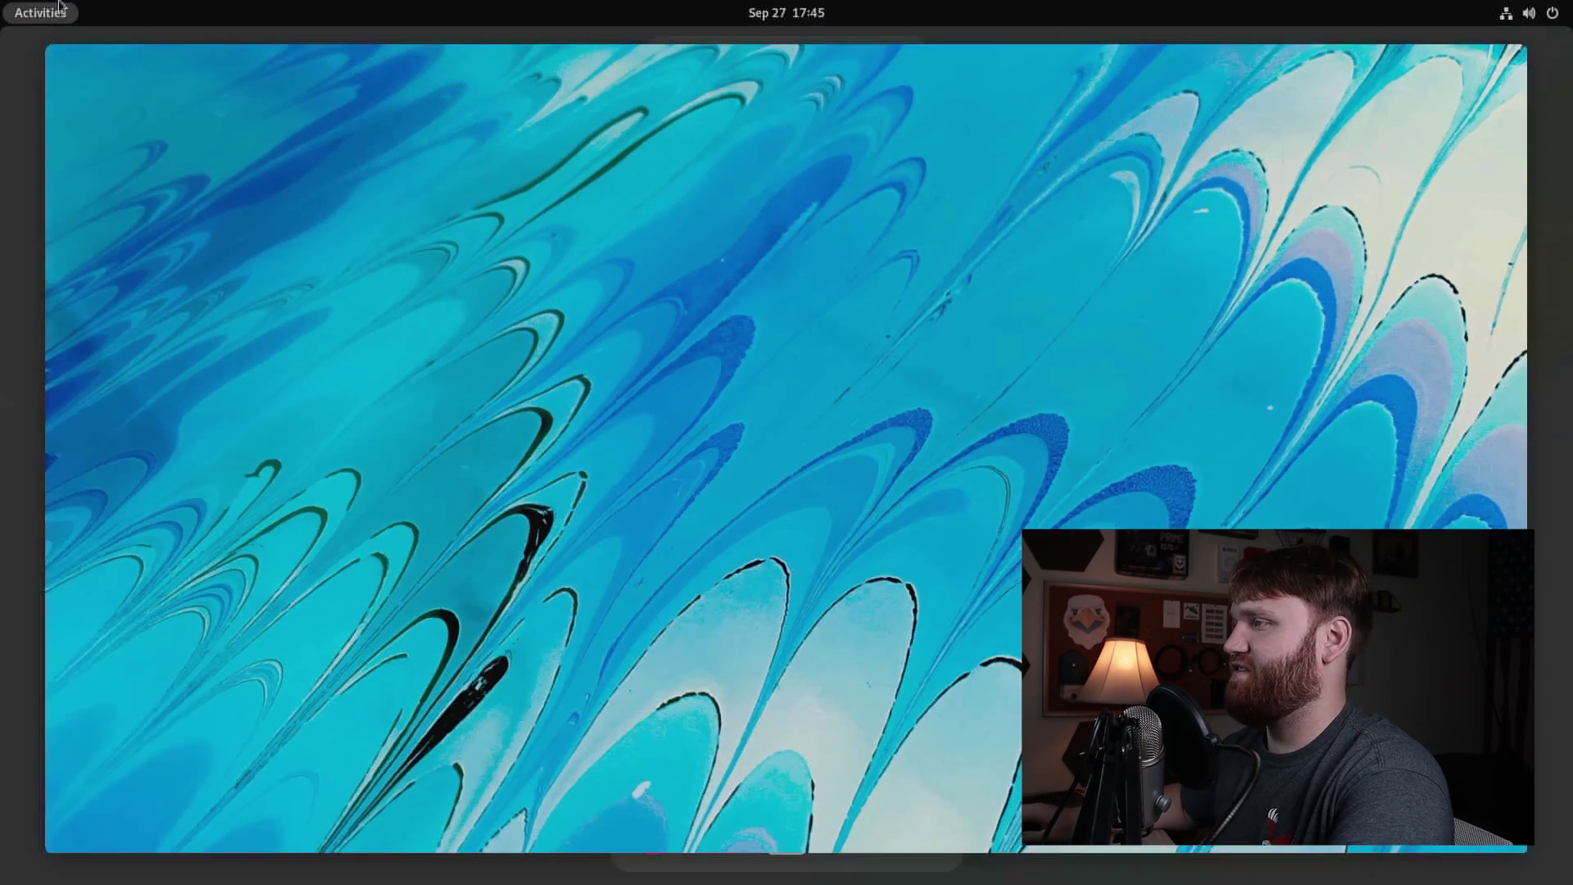
{"action": "left_click", "coordinate": [786, 831]}
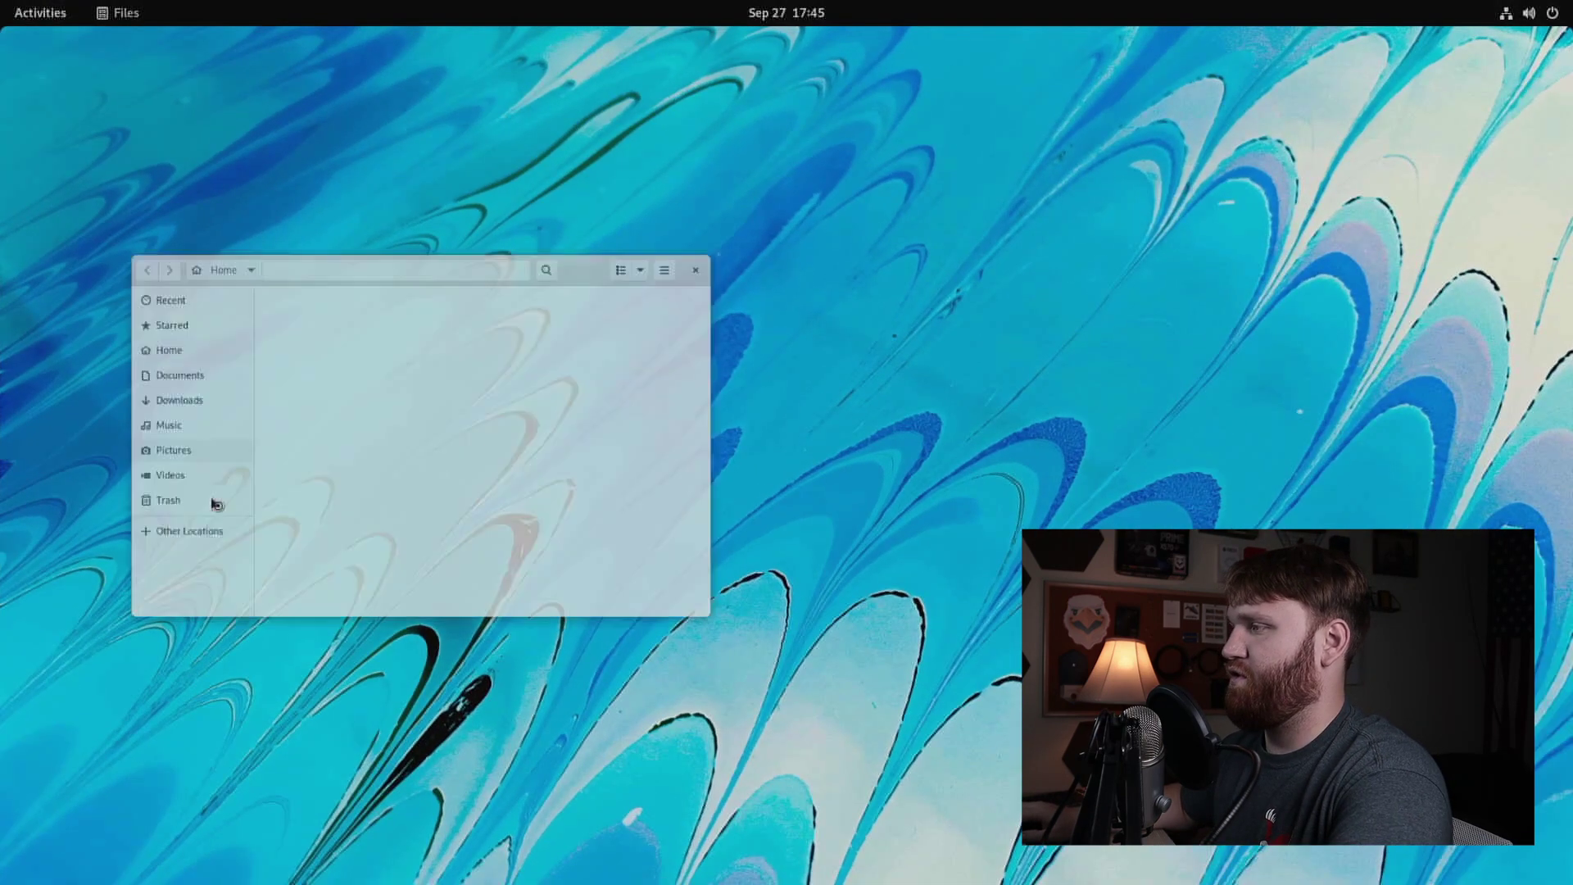
{"action": "left_click", "coordinate": [137, 471]}
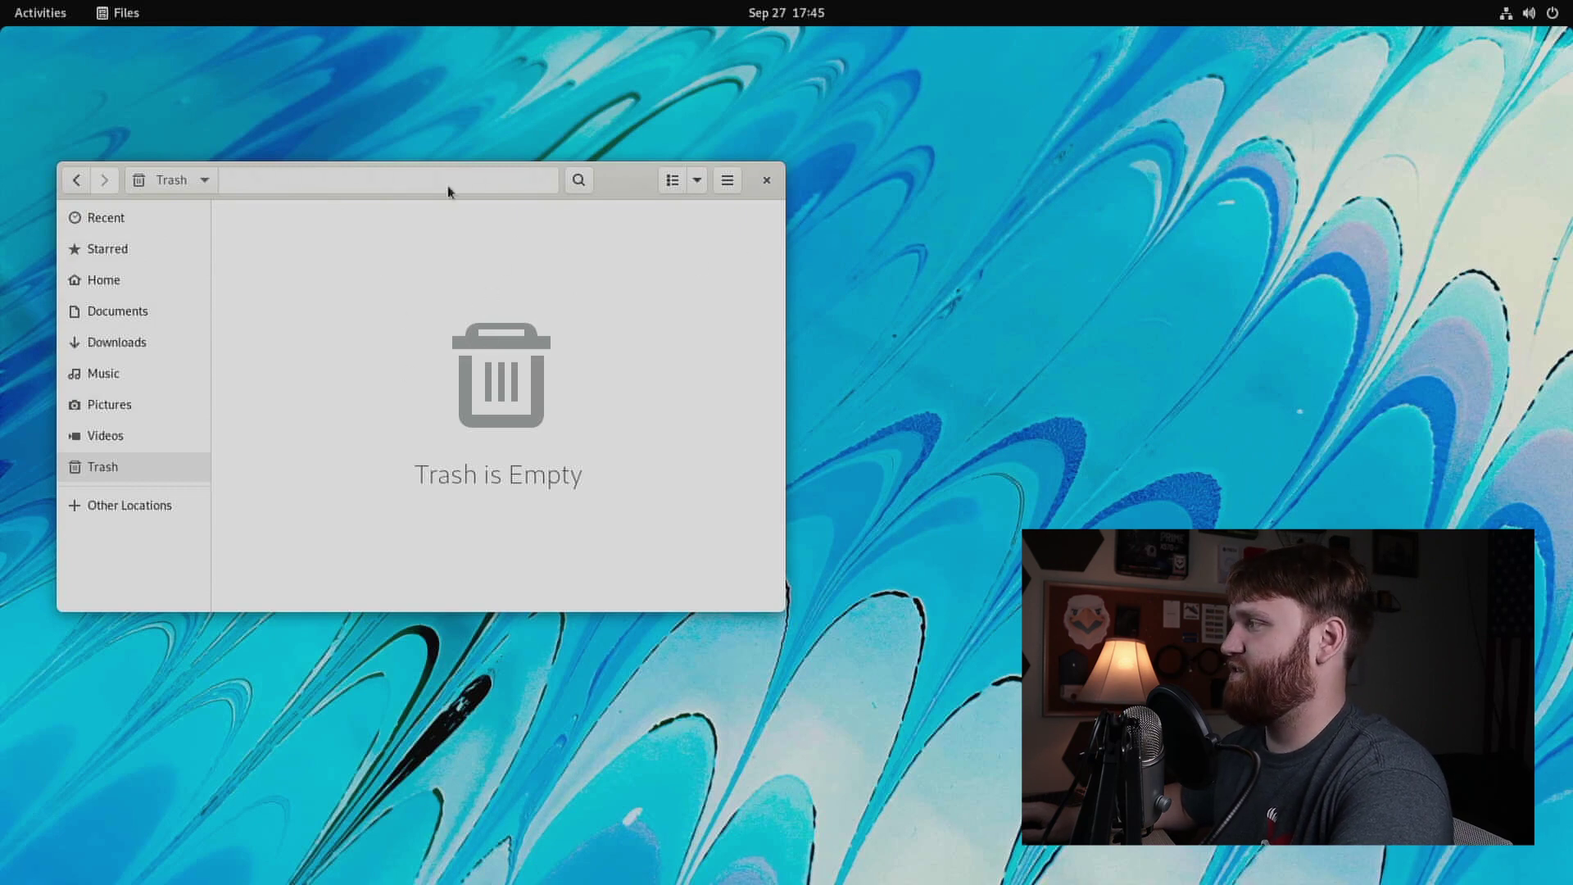
{"action": "left_click", "coordinate": [766, 180]}
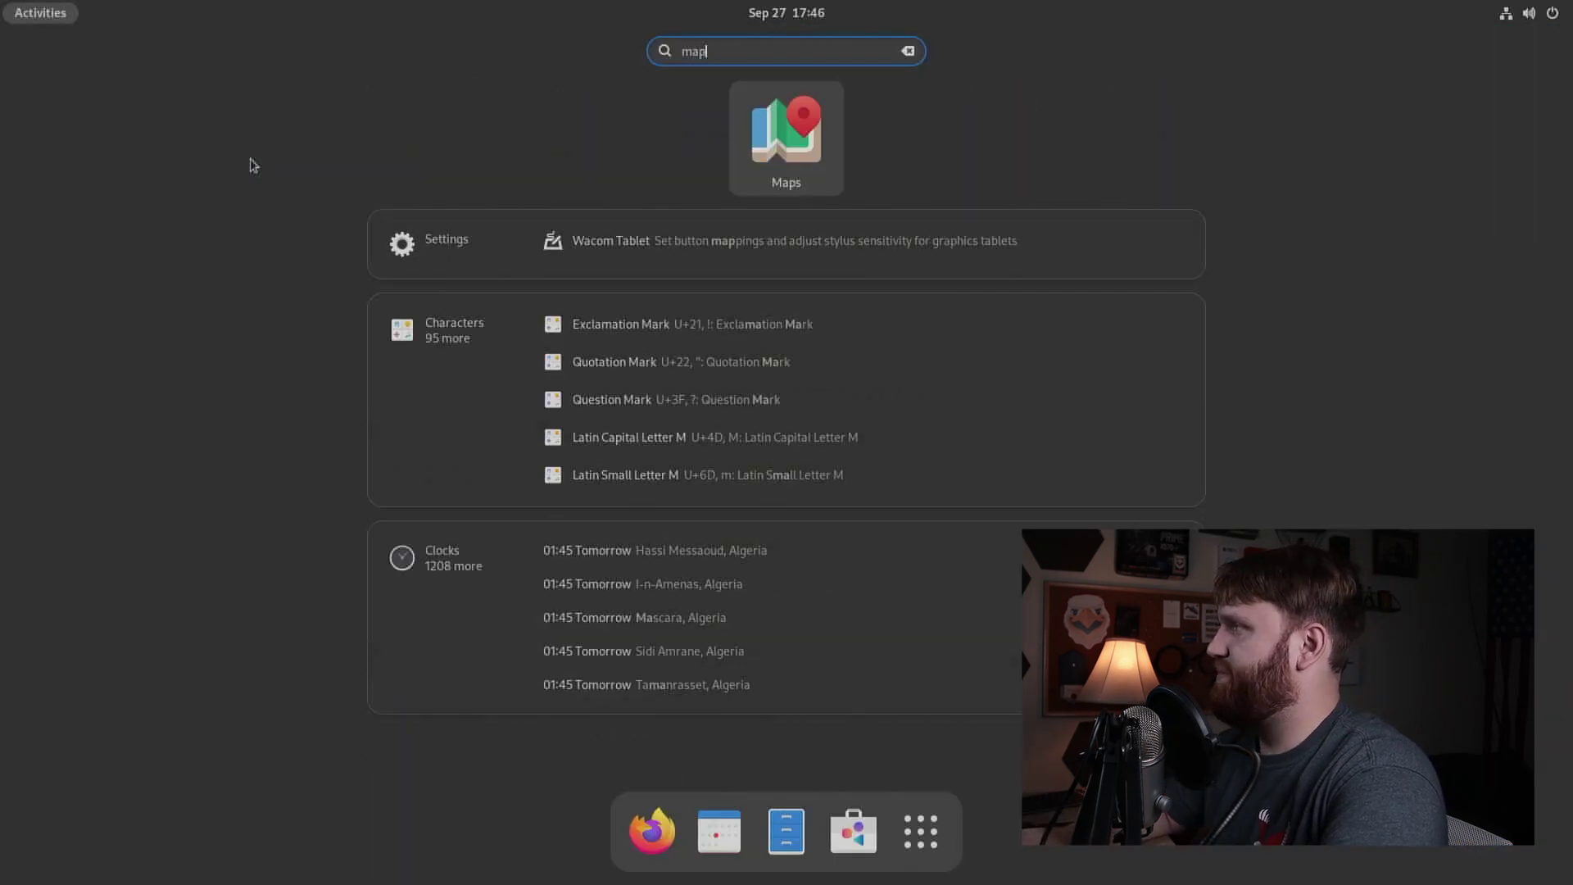
Launch Maps and zoom and pan from Texas to the Portland area.
{"action": "key", "text": "Return"}
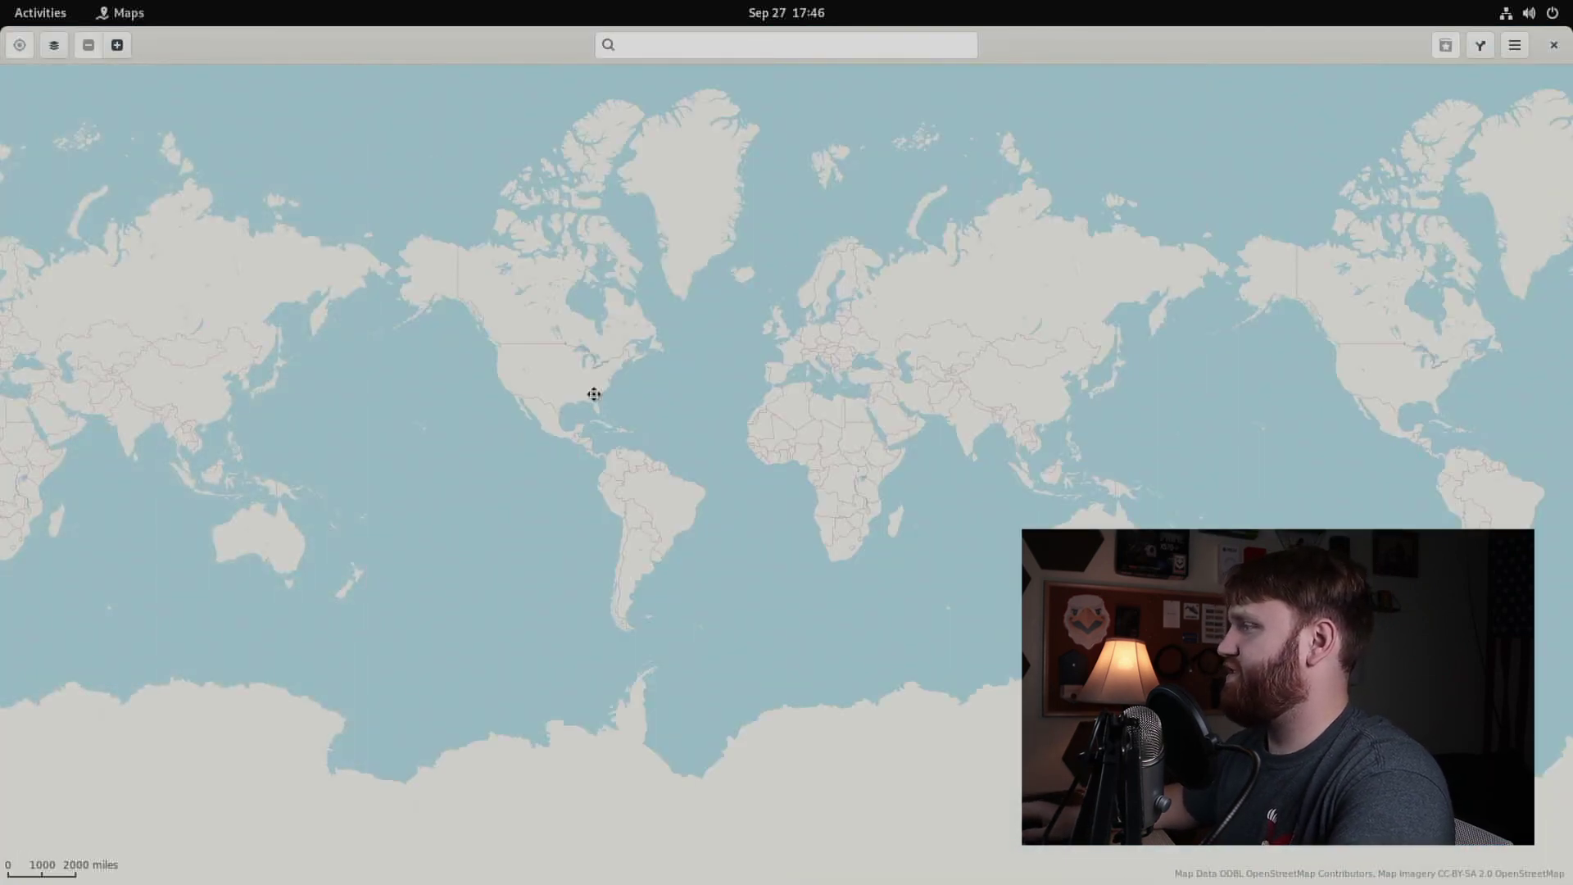
{"action": "scroll", "coordinate": [593, 394], "scroll_direction": "up", "scroll_amount": 5}
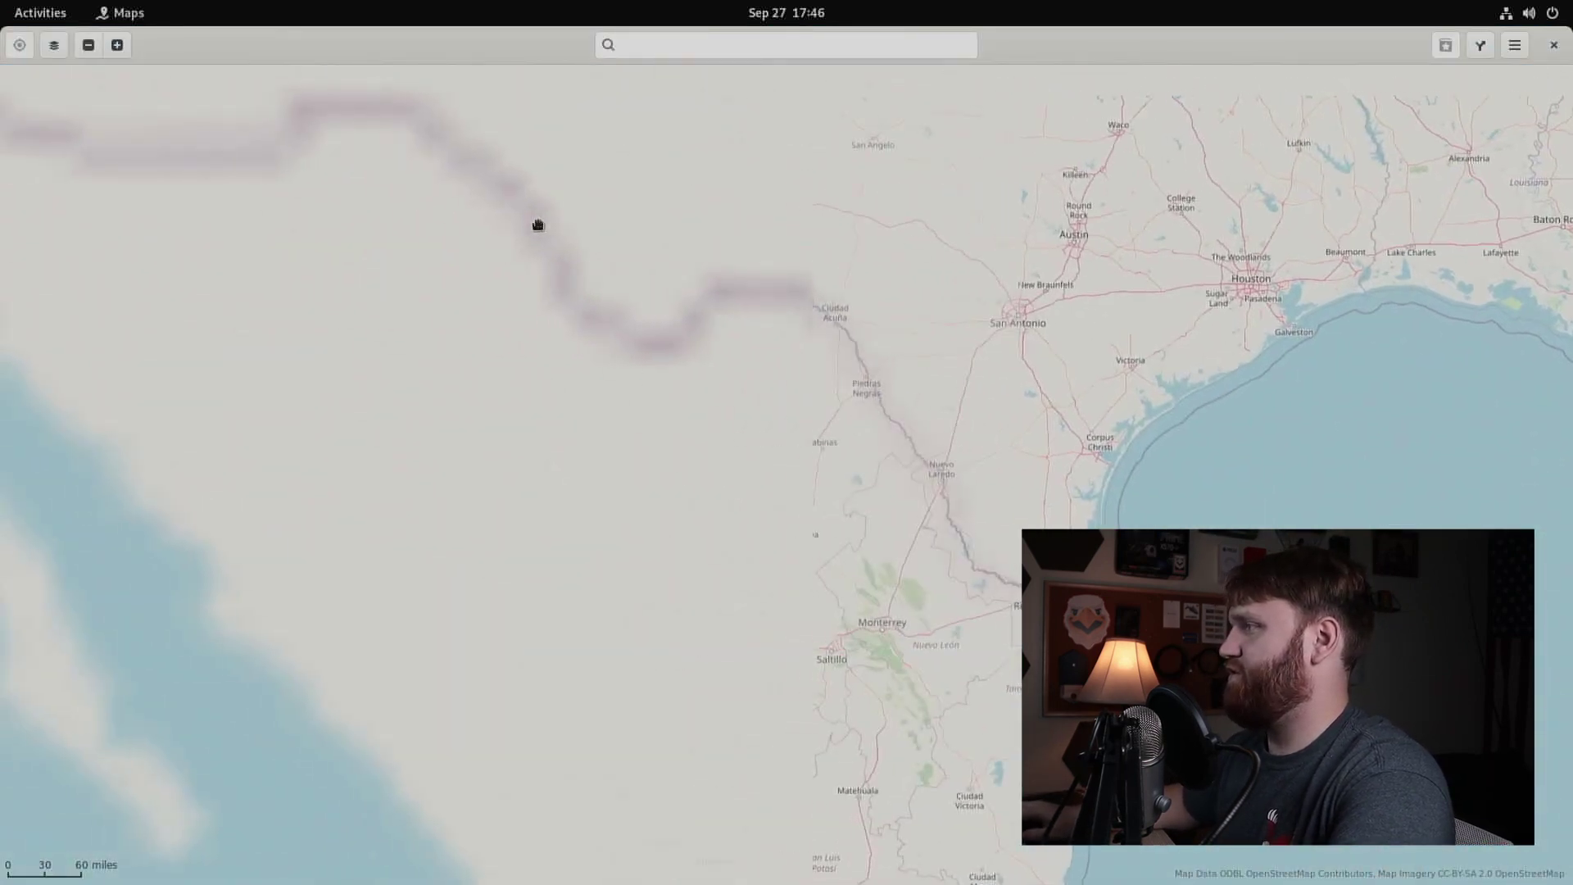
{"action": "scroll", "coordinate": [334, 450], "scroll_direction": "down", "scroll_amount": 5}
{"action": "scroll", "coordinate": [703, 434], "scroll_direction": "up", "scroll_amount": 7}
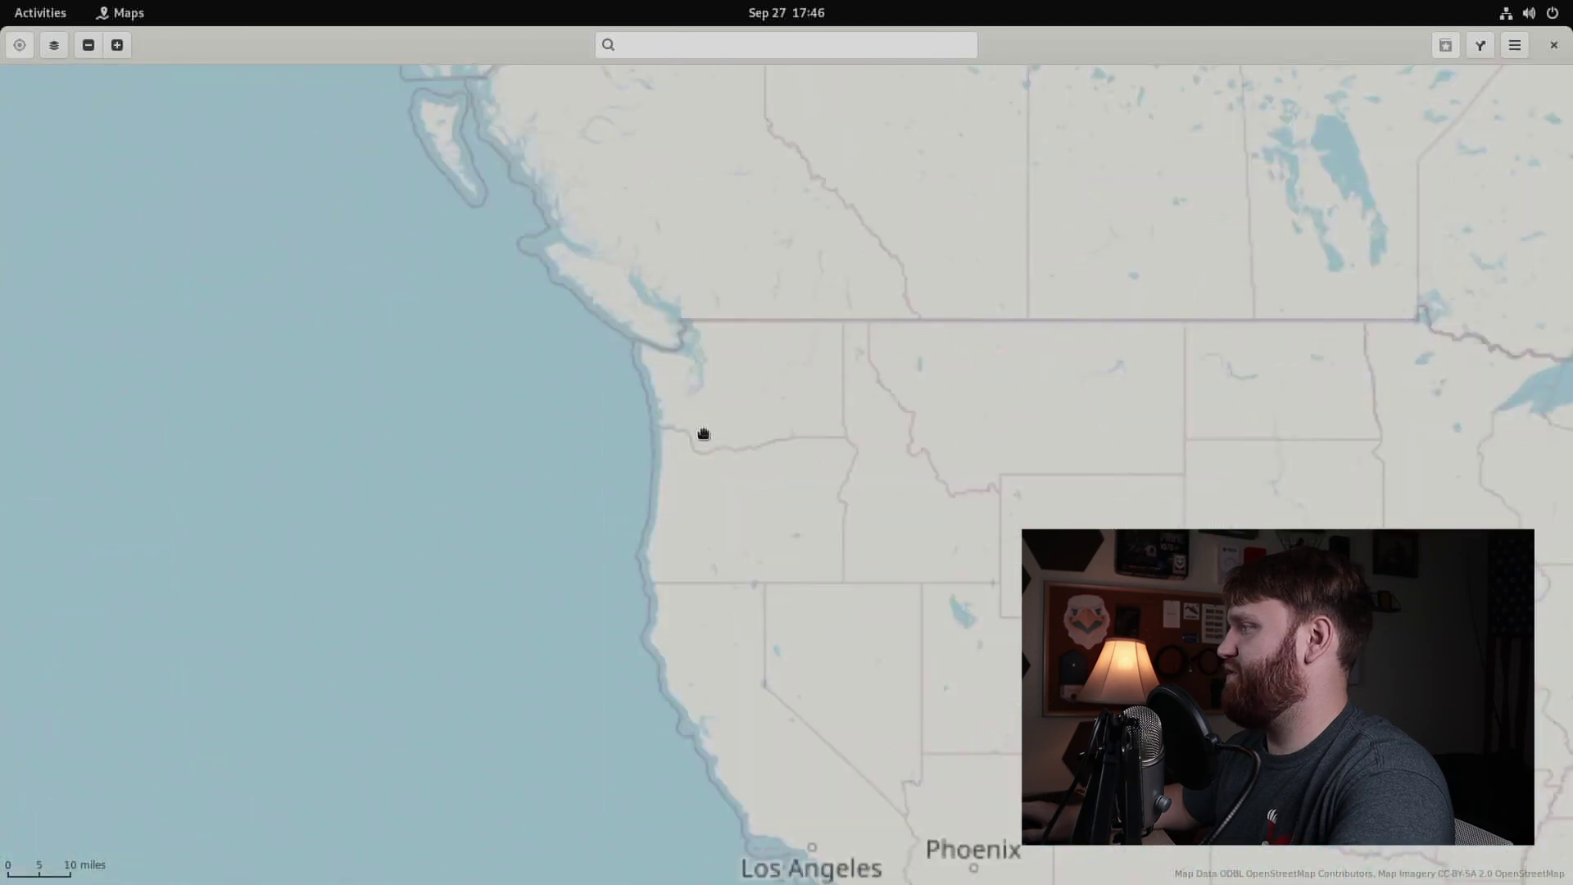
{"action": "scroll", "coordinate": [703, 434], "scroll_direction": "up", "scroll_amount": 4}
{"action": "left_click_drag", "start_coordinate": [695, 454], "coordinate": [647, 435]}
{"action": "scroll", "coordinate": [745, 445], "scroll_direction": "up", "scroll_amount": 5}
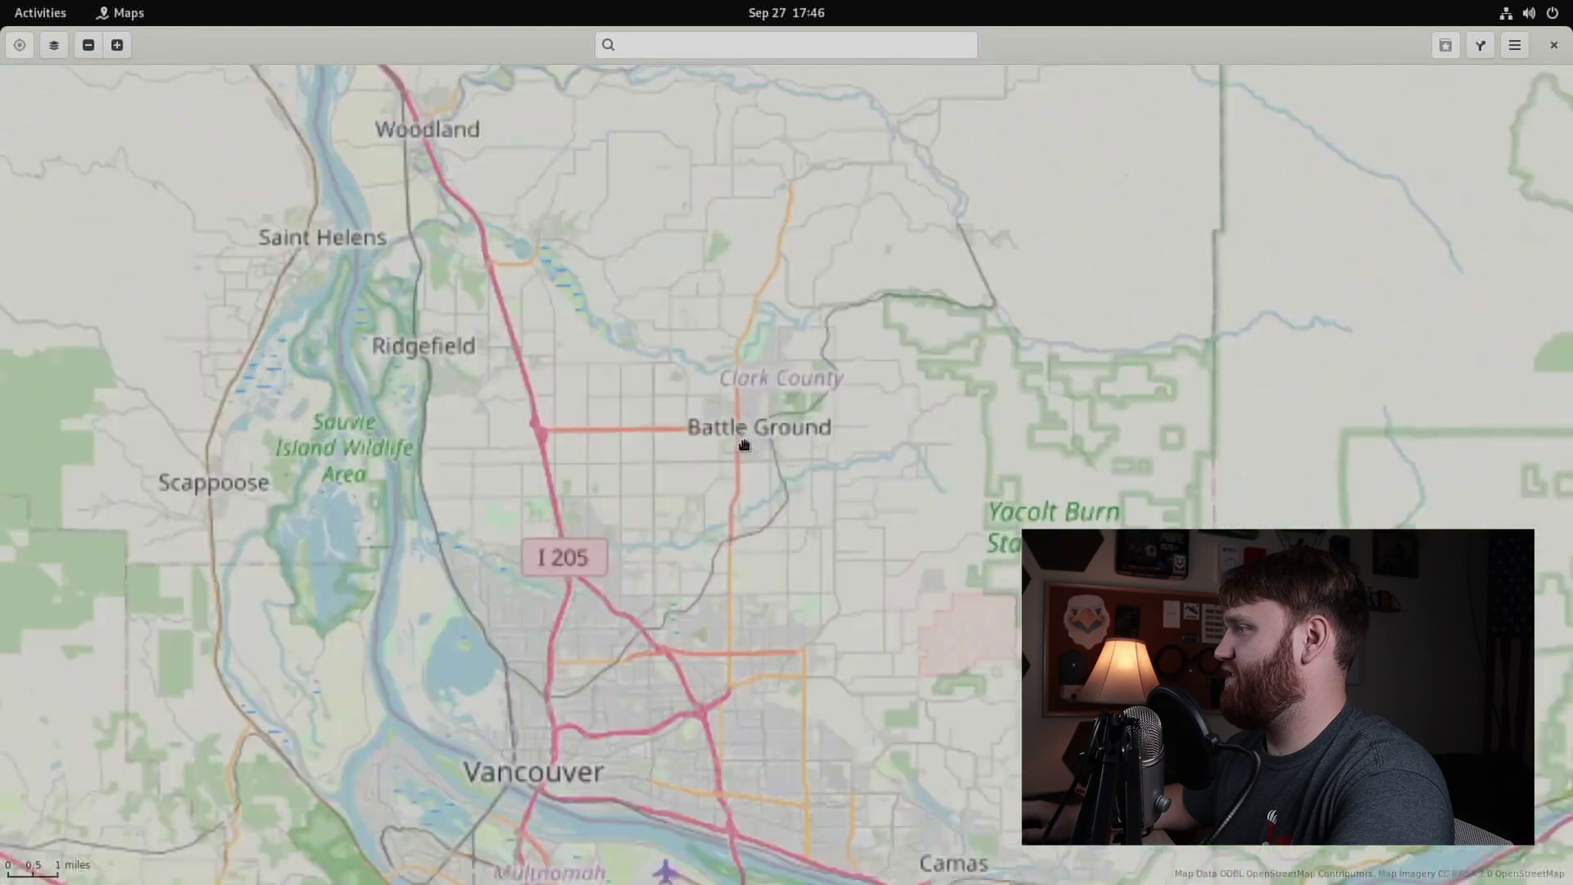
Move the map north past Battle Ground and Fargher Lake to central Yacolt.
{"action": "left_click_drag", "start_coordinate": [777, 412], "coordinate": [706, 727]}
{"action": "left_click_drag", "start_coordinate": [692, 377], "coordinate": [653, 751]}
{"action": "left_click_drag", "start_coordinate": [919, 251], "coordinate": [256, 421]}
{"action": "scroll", "coordinate": [631, 336], "scroll_direction": "down", "scroll_amount": 3}
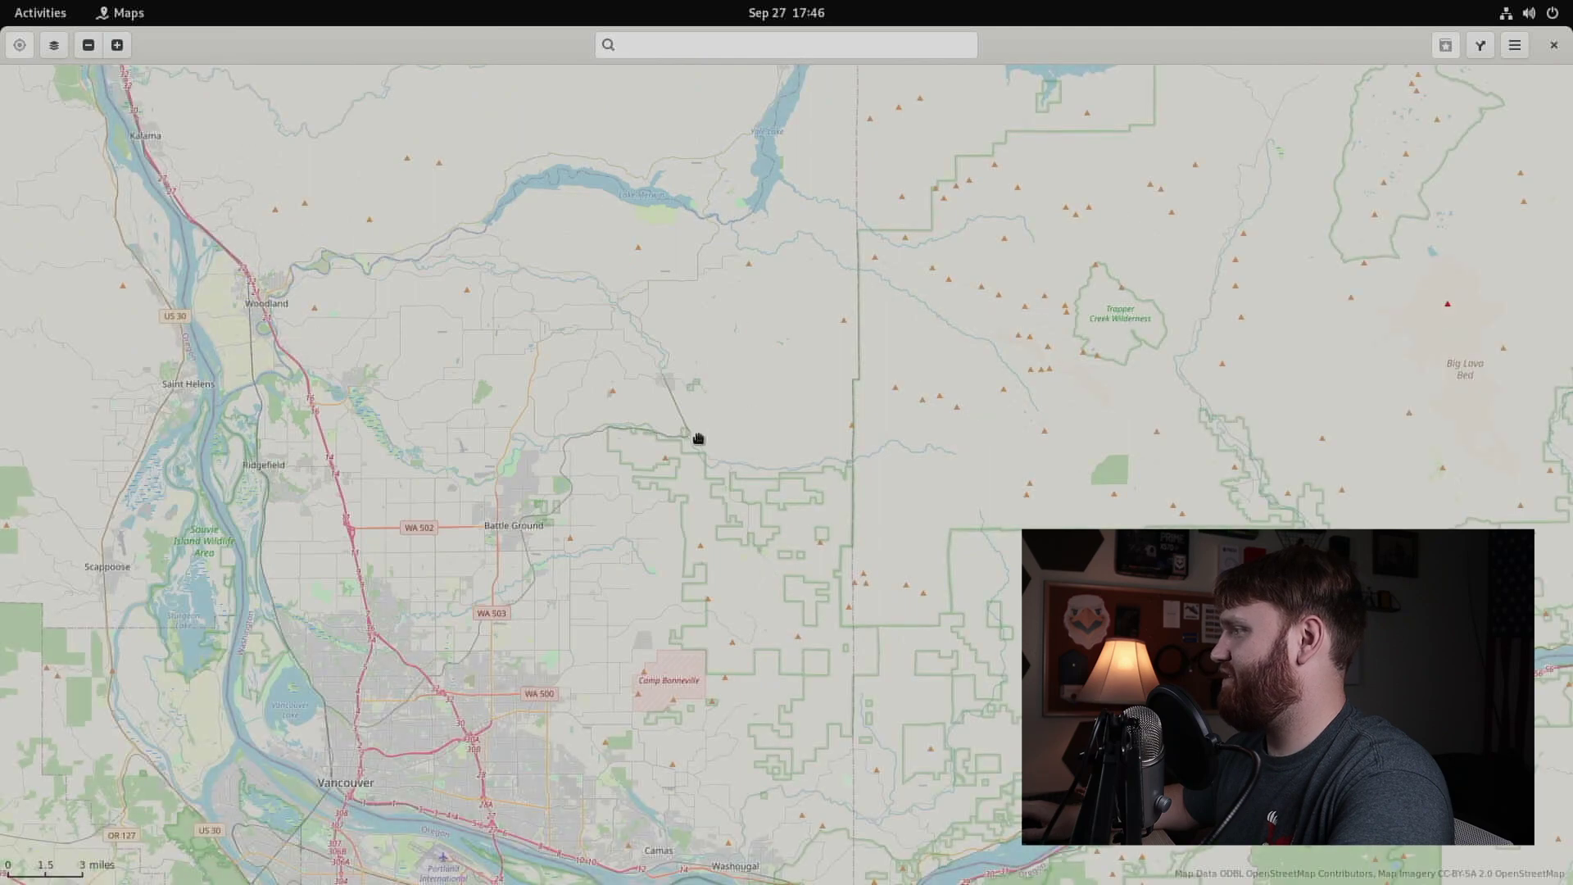
{"action": "scroll", "coordinate": [669, 393], "scroll_direction": "up", "scroll_amount": 5}
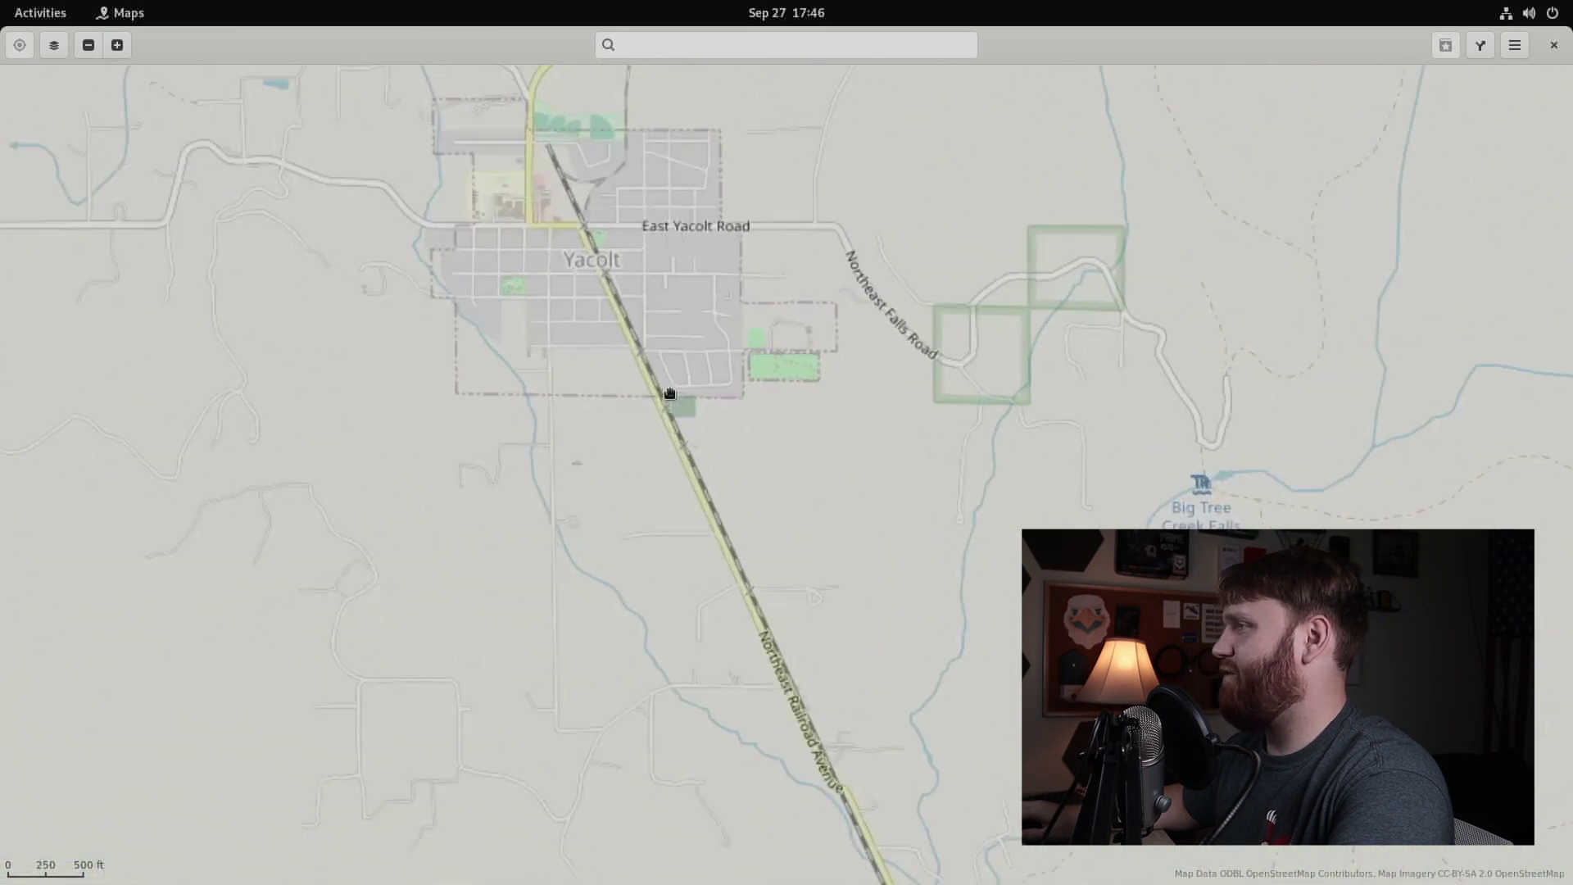
{"action": "left_click_drag", "start_coordinate": [344, 105], "coordinate": [434, 452]}
{"action": "scroll", "coordinate": [434, 451], "scroll_direction": "up", "scroll_amount": 1}
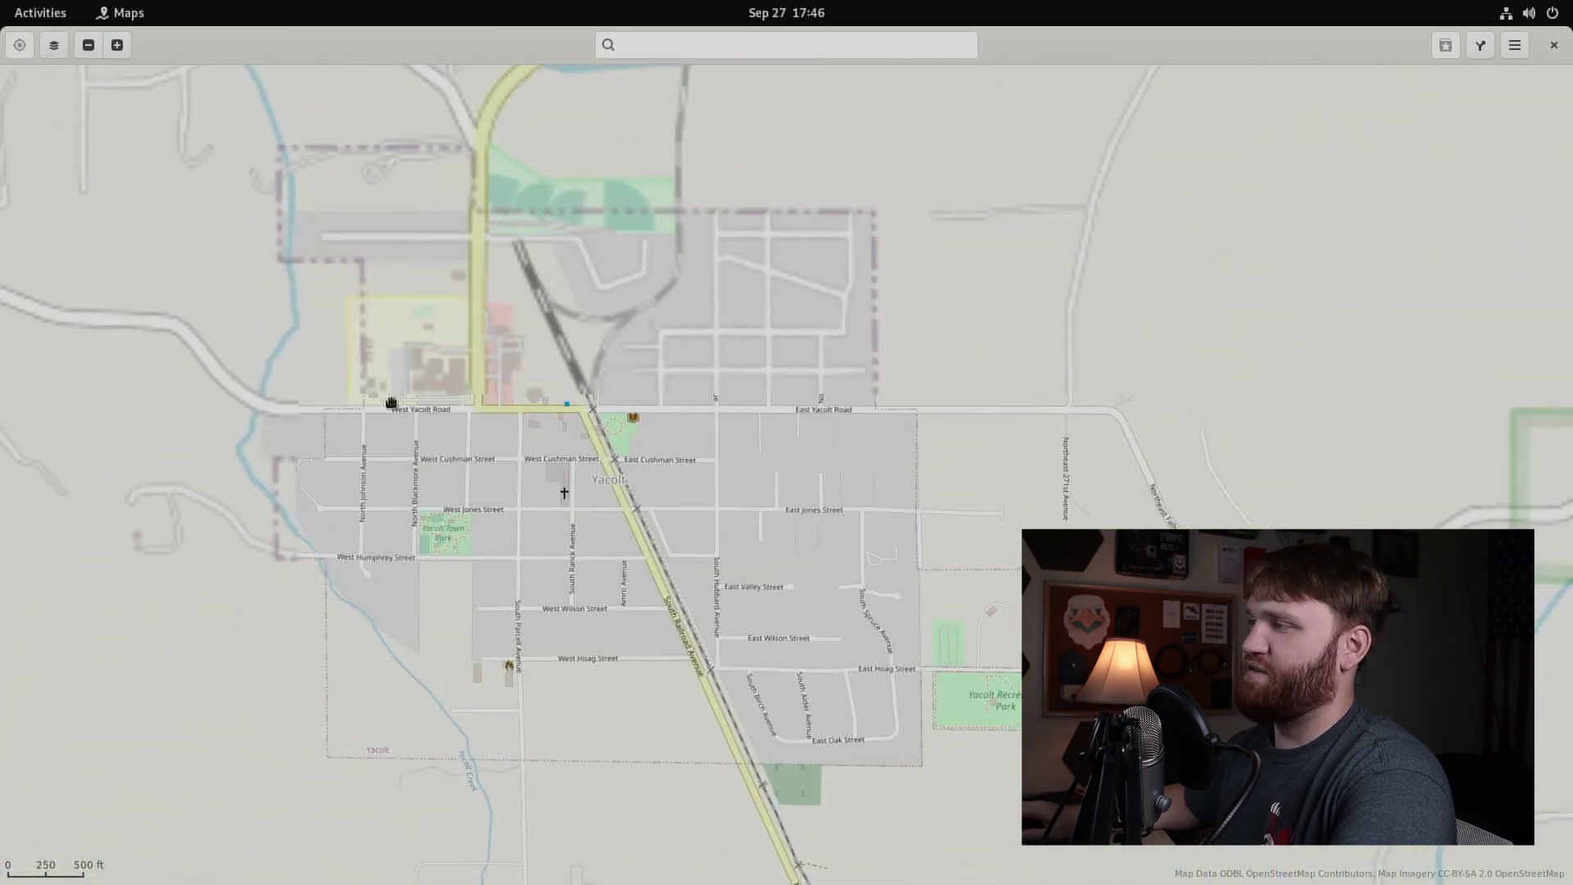
{"action": "scroll", "coordinate": [421, 372], "scroll_direction": "up", "scroll_amount": 1}
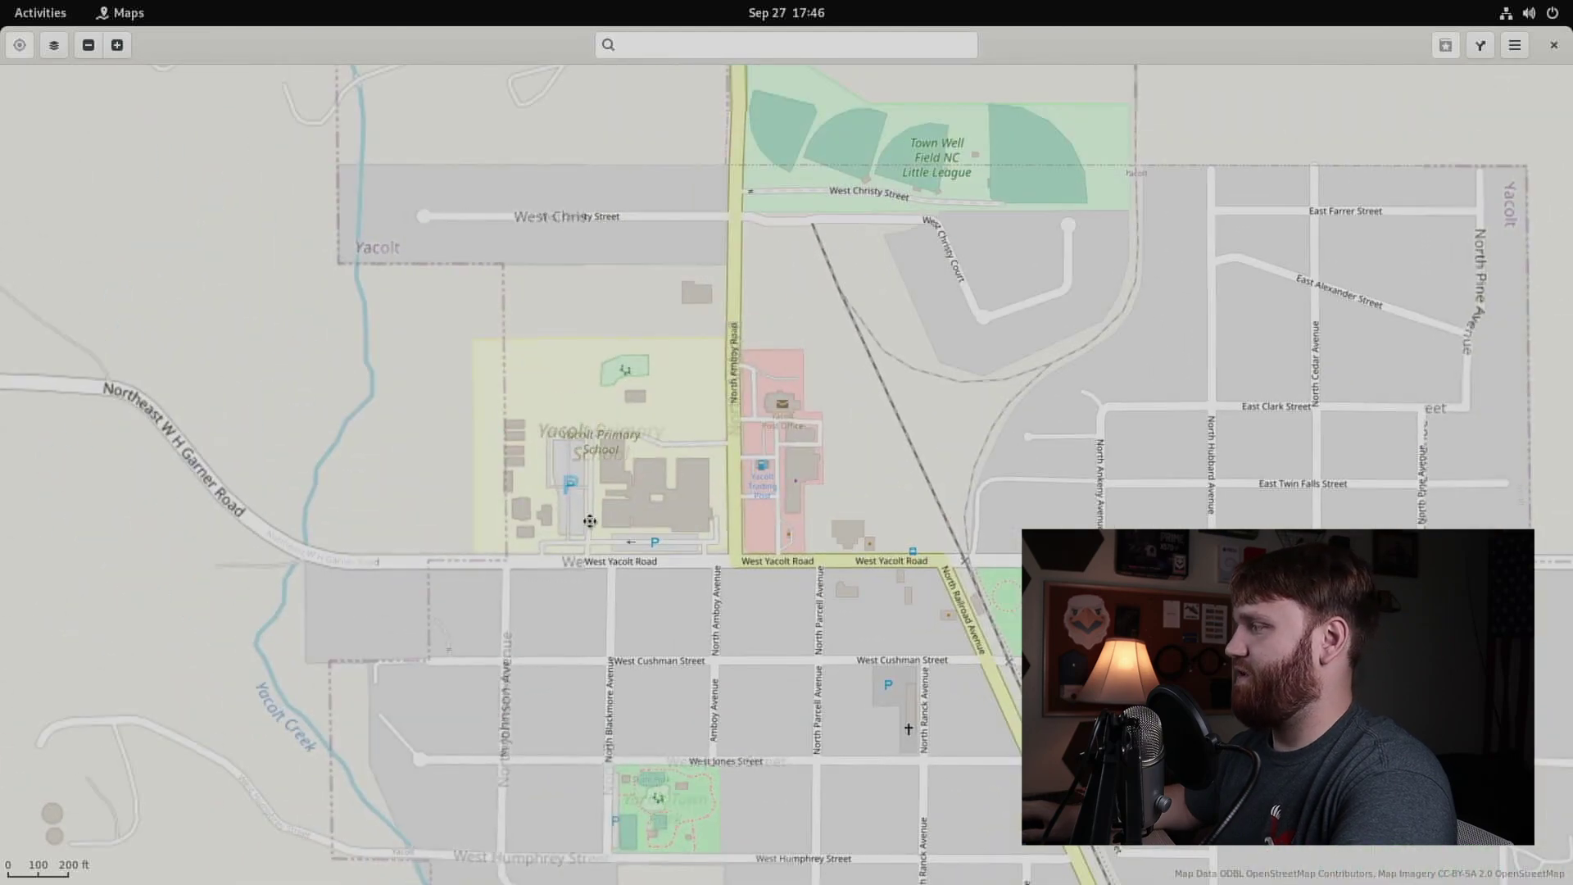
Centre the map on the Yacolt school and the West Jones Street park, then zoom back out.
{"action": "left_click_drag", "start_coordinate": [808, 145], "coordinate": [581, 37]}
{"action": "left_click_drag", "start_coordinate": [849, 435], "coordinate": [982, 321]}
{"action": "scroll", "coordinate": [440, 560], "scroll_direction": "up", "scroll_amount": 2}
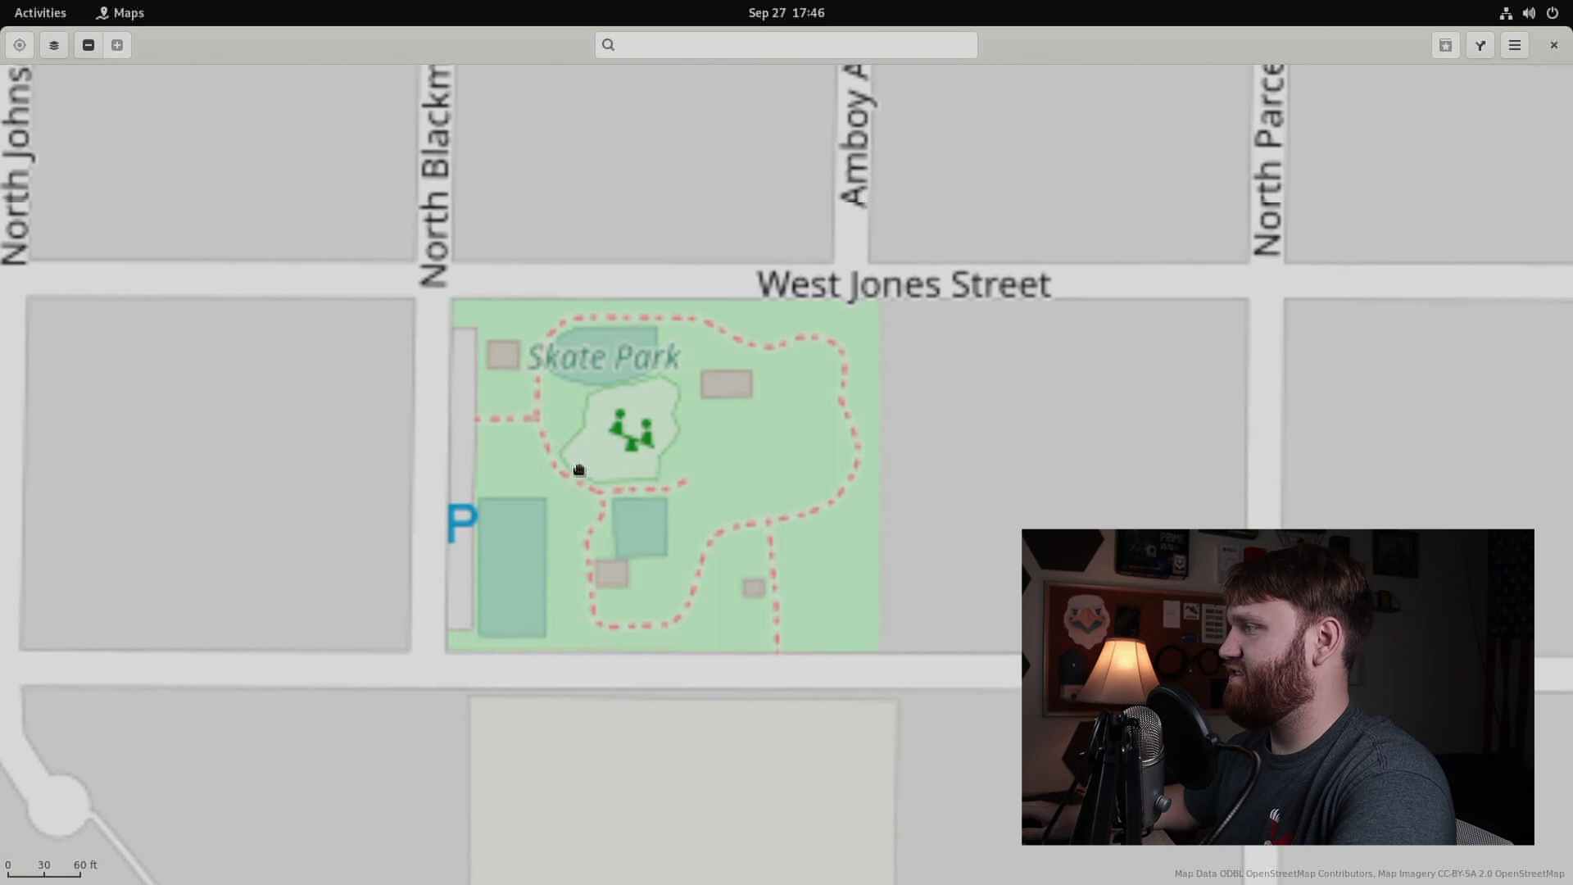
{"action": "scroll", "coordinate": [578, 469], "scroll_direction": "down", "scroll_amount": 6}
{"action": "left_click", "coordinate": [684, 44]}
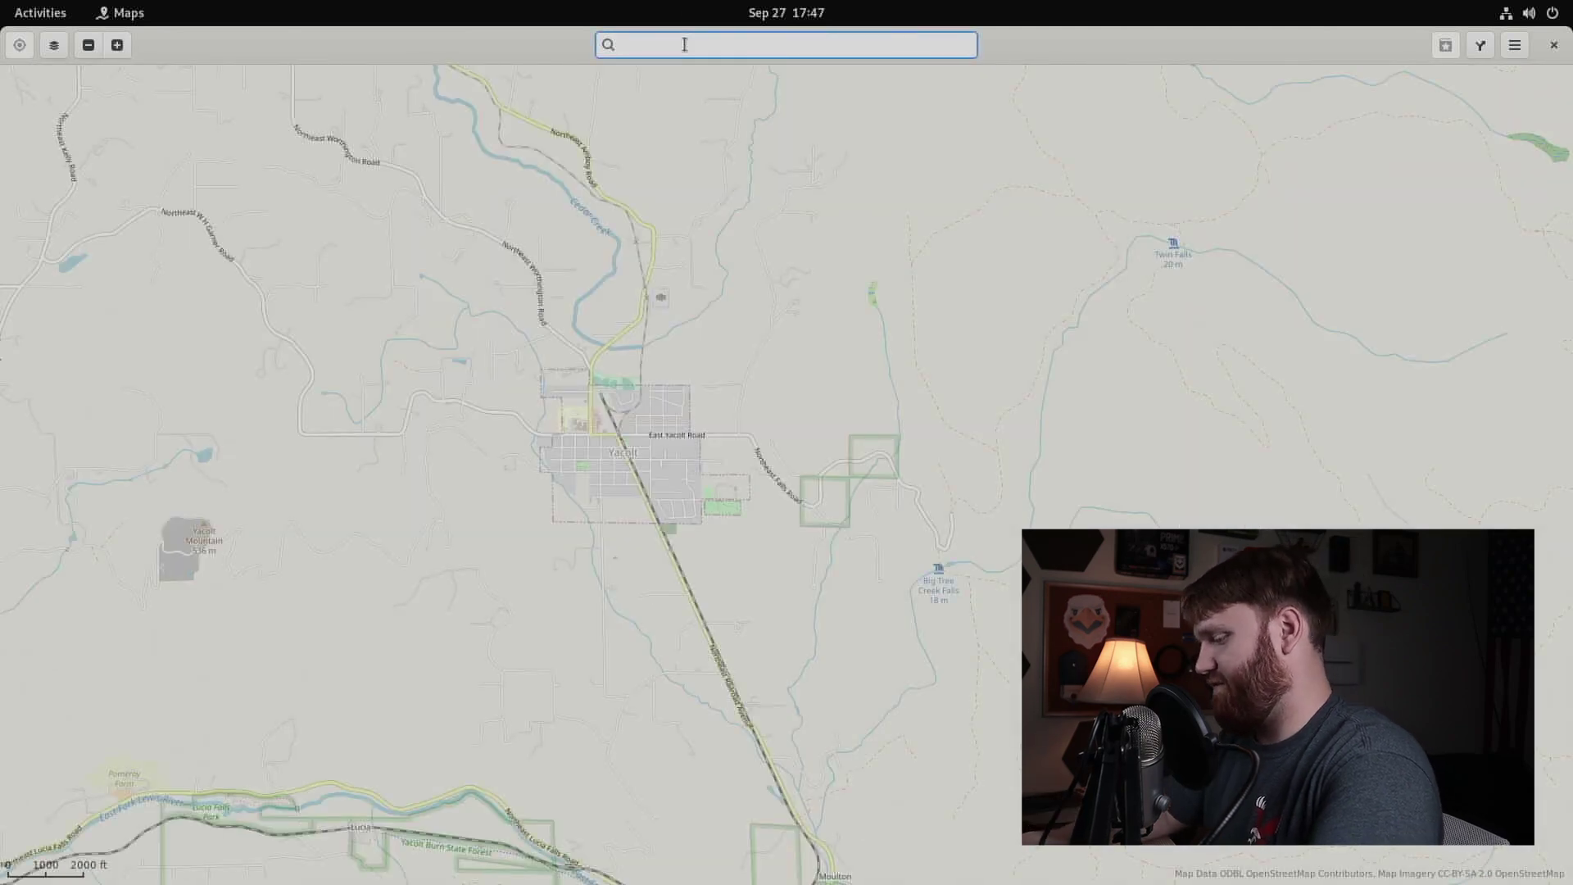
Find Eastern Washington University in Cheney, zoom in, then restore and close Maps.
{"action": "type", "text": "easatern"}
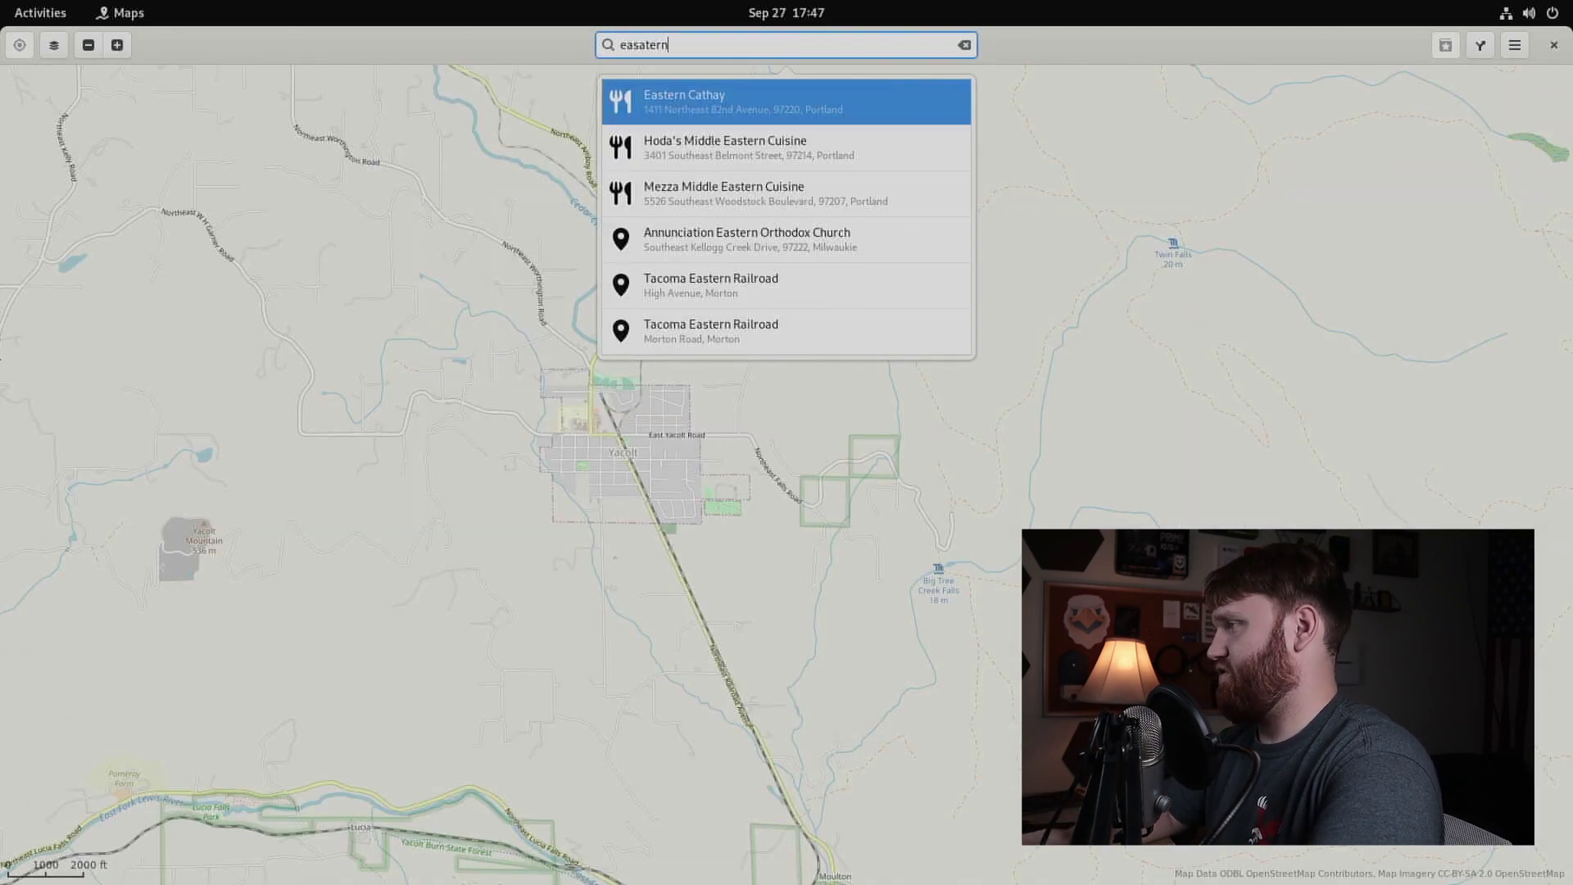
{"action": "key", "text": "BackSpace"}
{"action": "key", "text": "BackSpace"}
{"action": "key", "text": "BackSpace"}
{"action": "key", "text": "BackSpace"}
{"action": "key", "text": "BackSpace"}
{"action": "type", "text": "tern washington uni"}
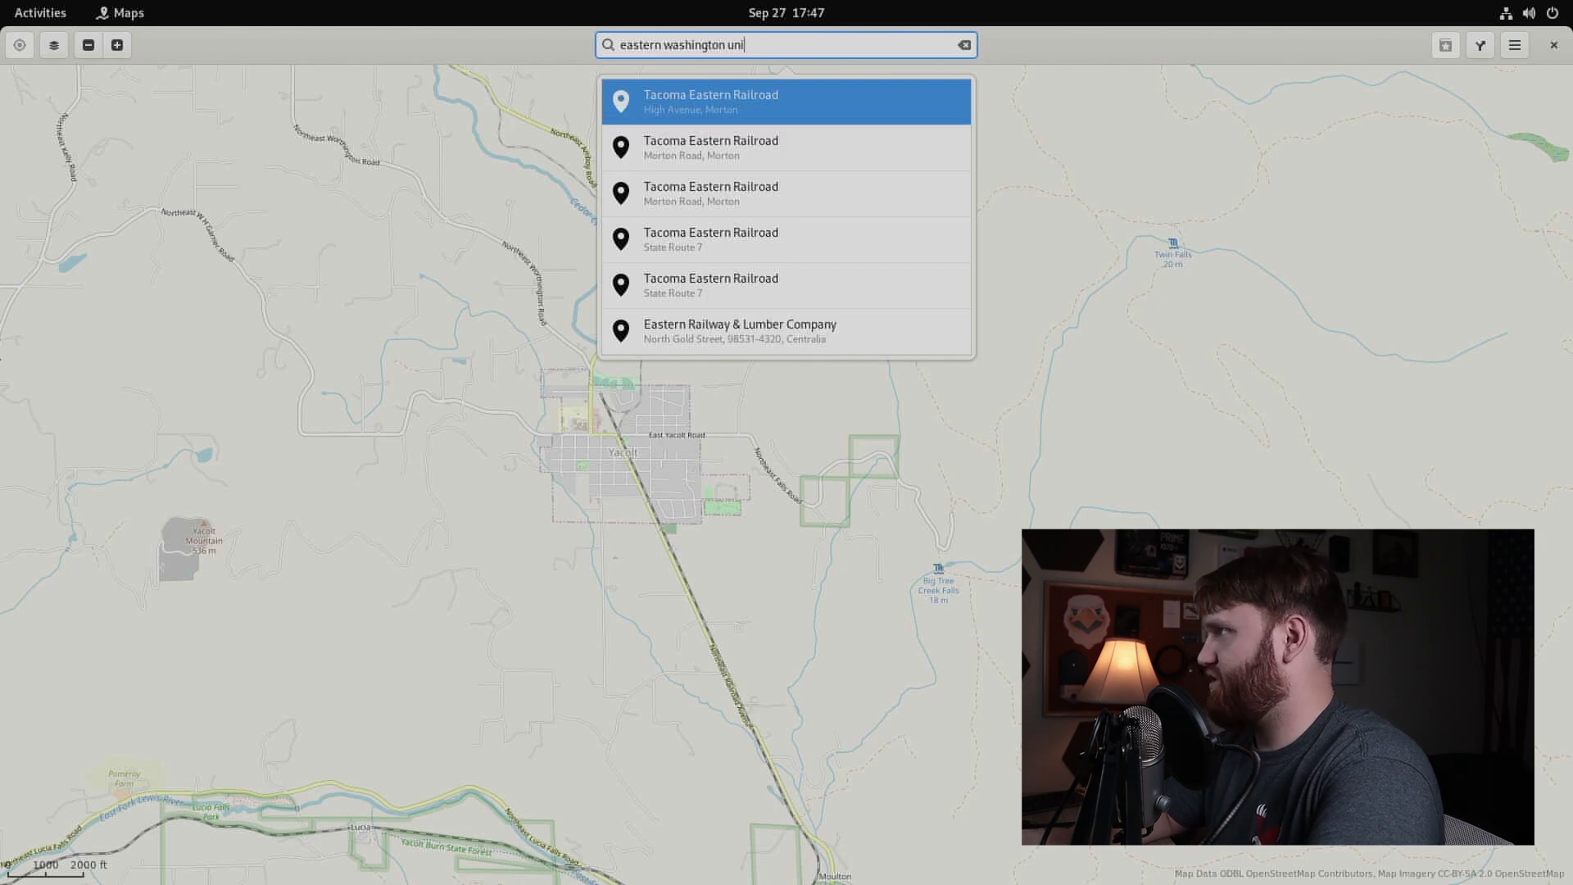
{"action": "type", "text": "v"}
{"action": "key", "text": "Down"}
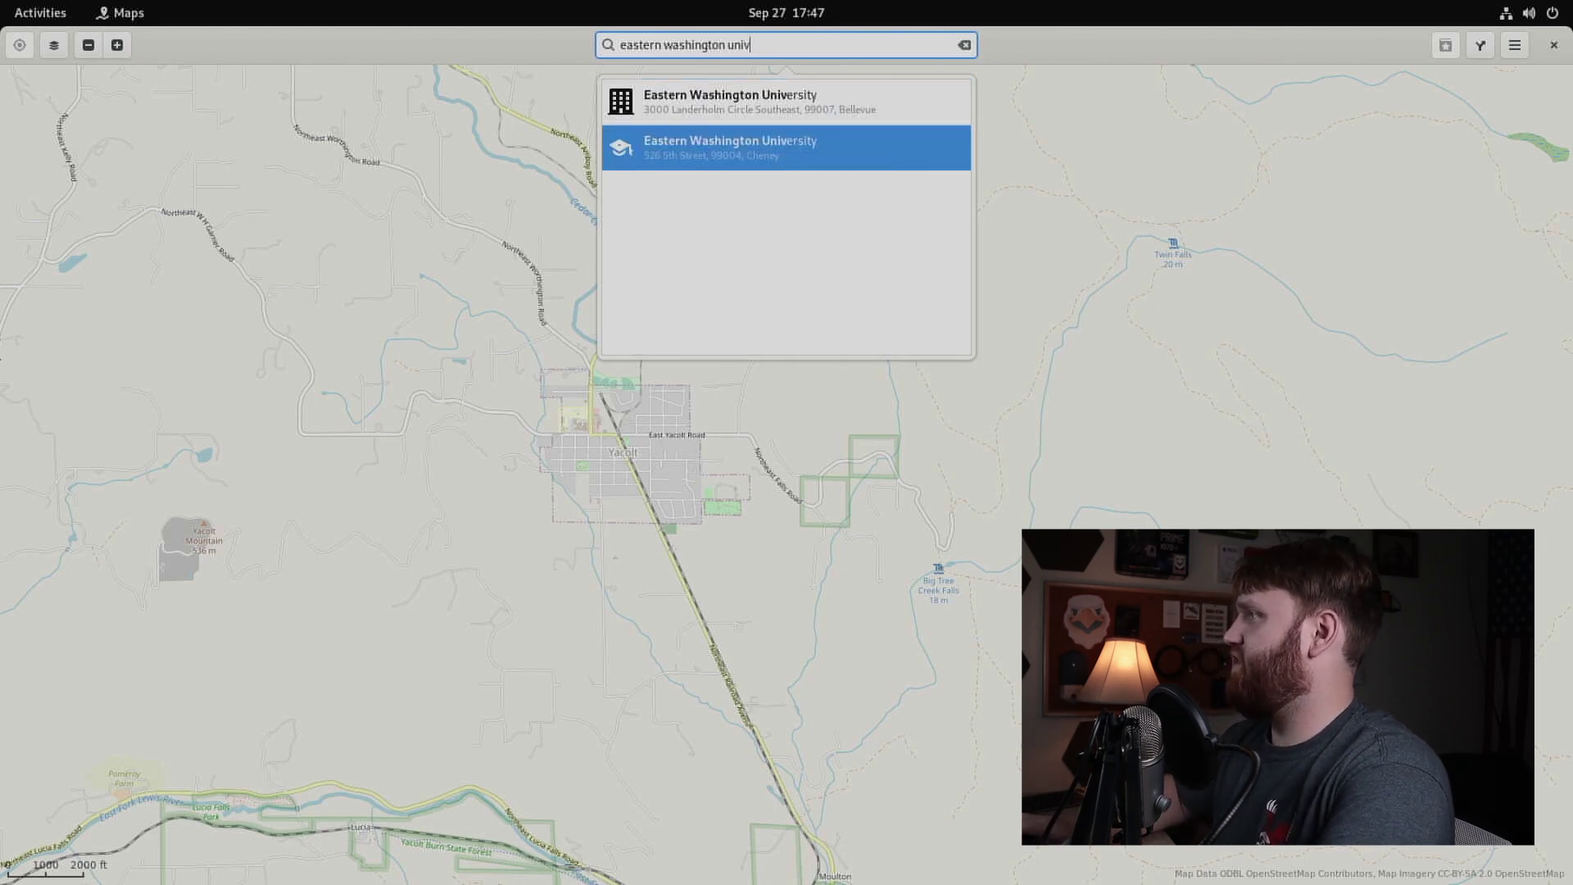
{"action": "key", "text": "Return"}
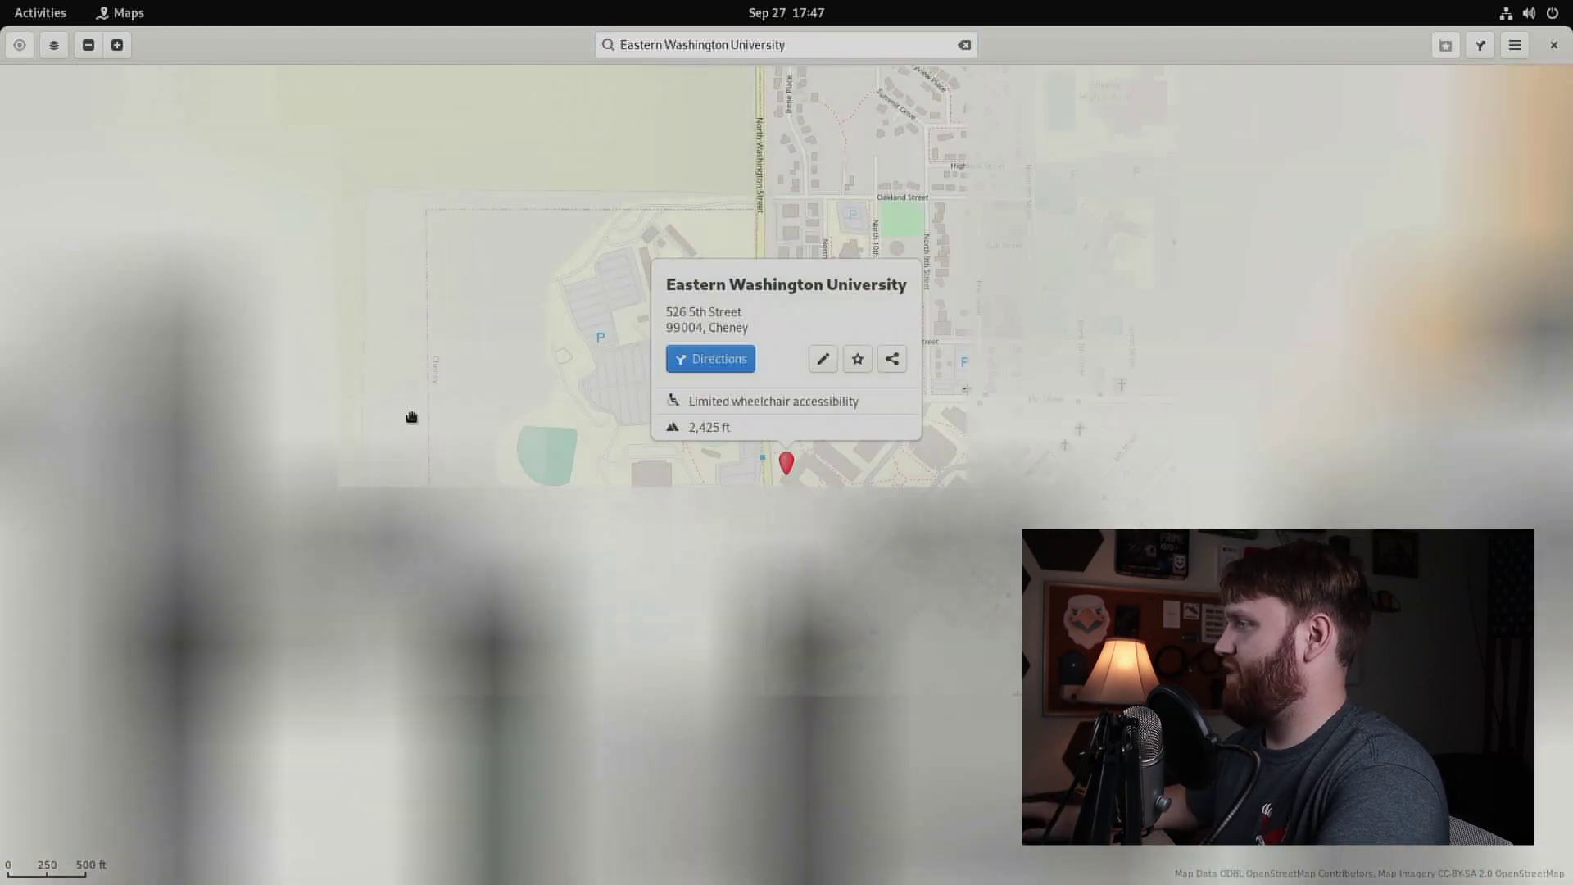
{"action": "scroll", "coordinate": [776, 499], "scroll_direction": "up", "scroll_amount": 5}
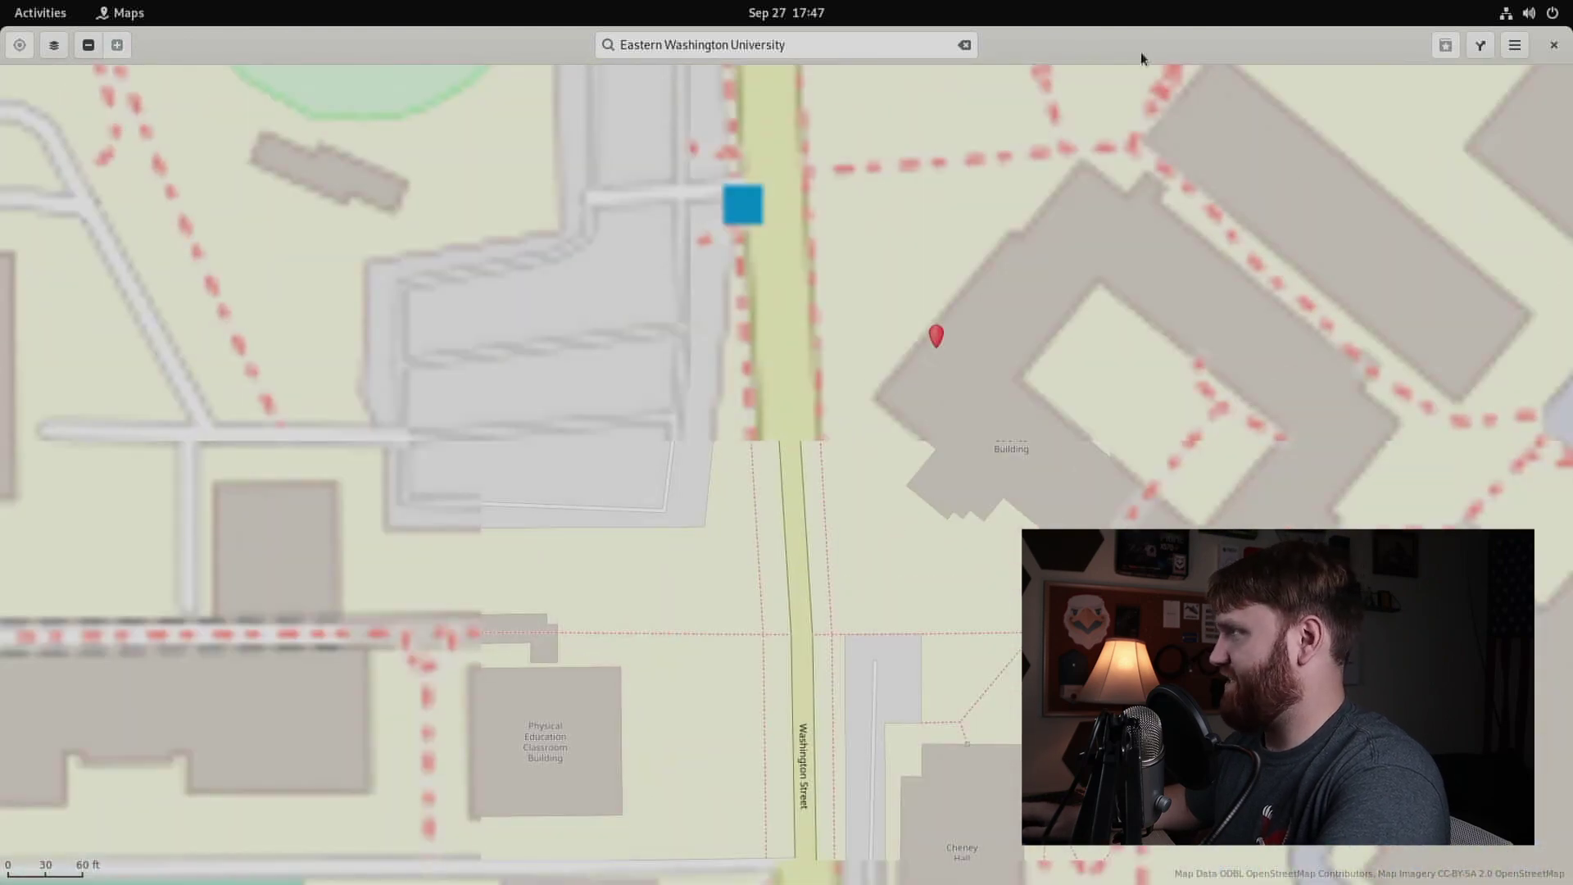
{"action": "double_click", "coordinate": [1140, 58]}
{"action": "left_click", "coordinate": [1116, 177]}
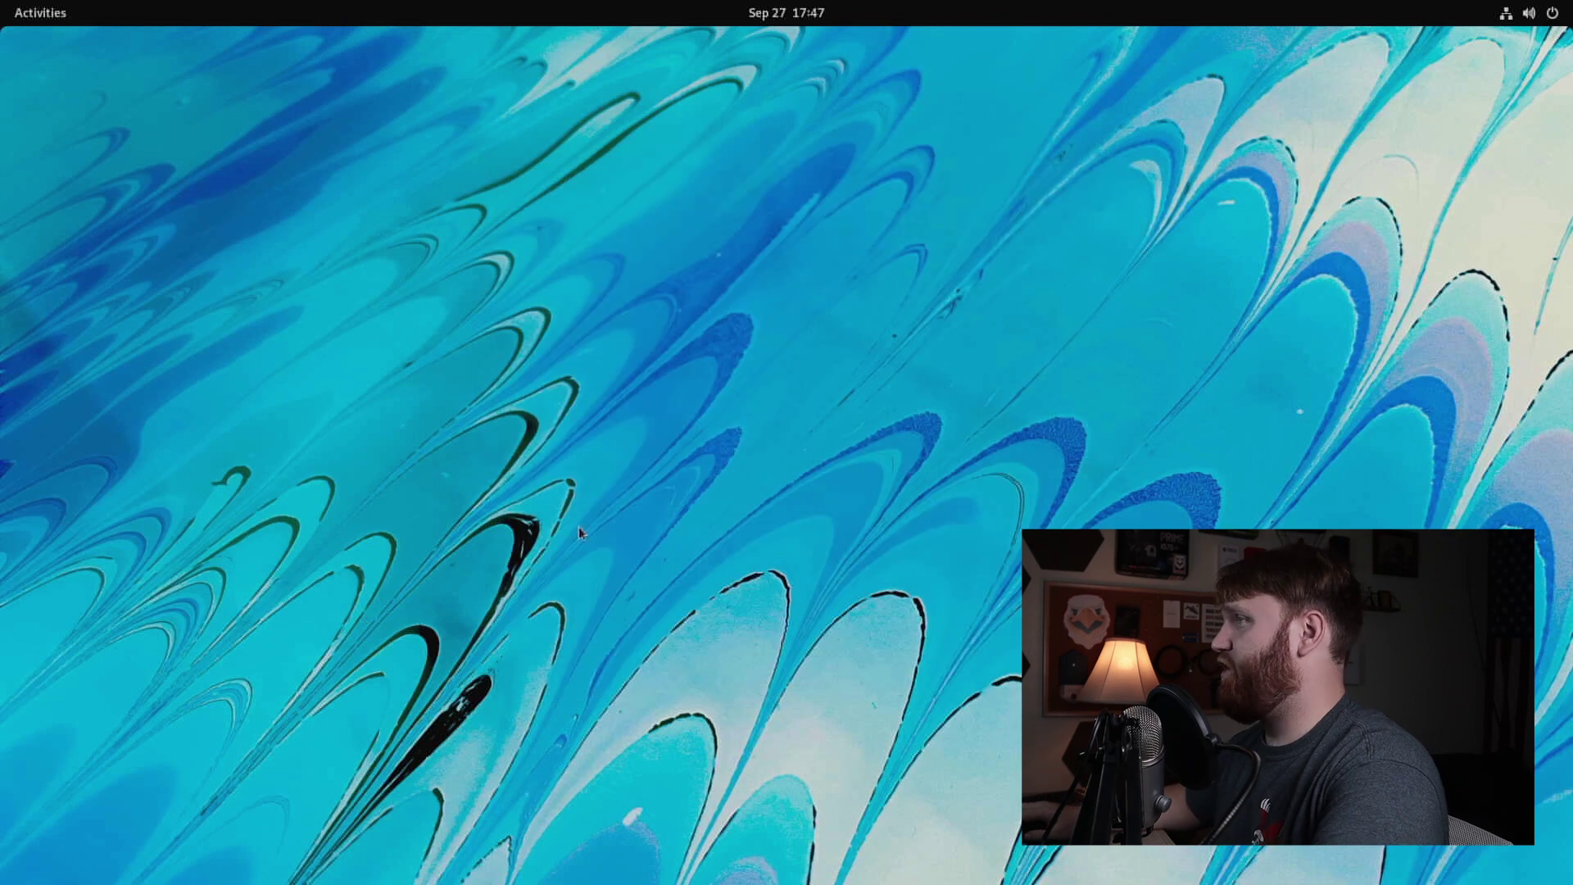
{"action": "left_click", "coordinate": [73, 13]}
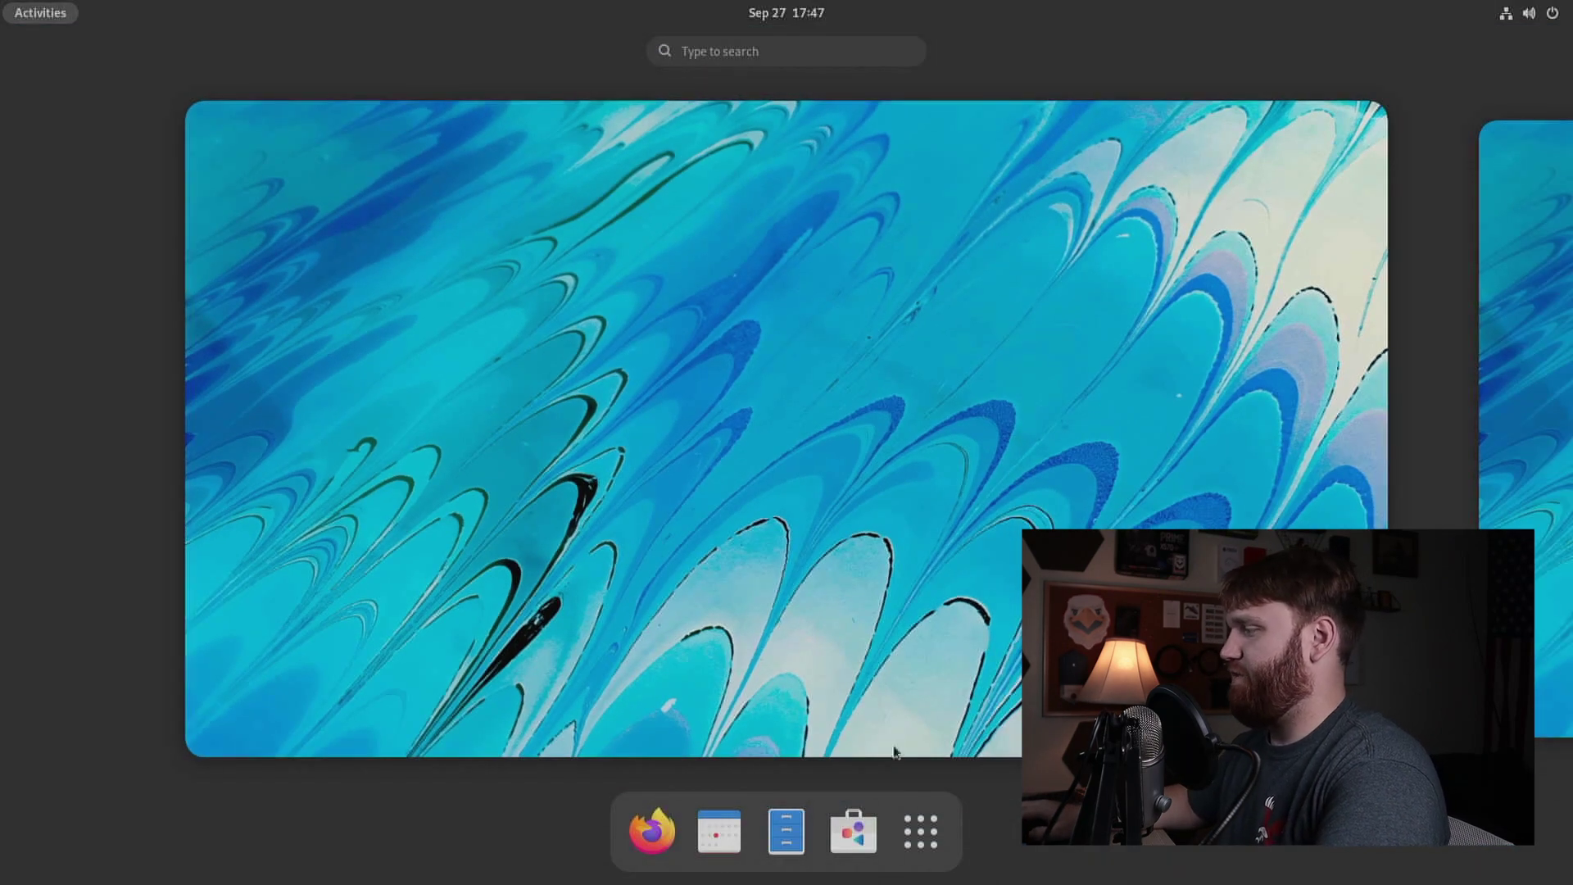
{"action": "left_click", "coordinate": [920, 832]}
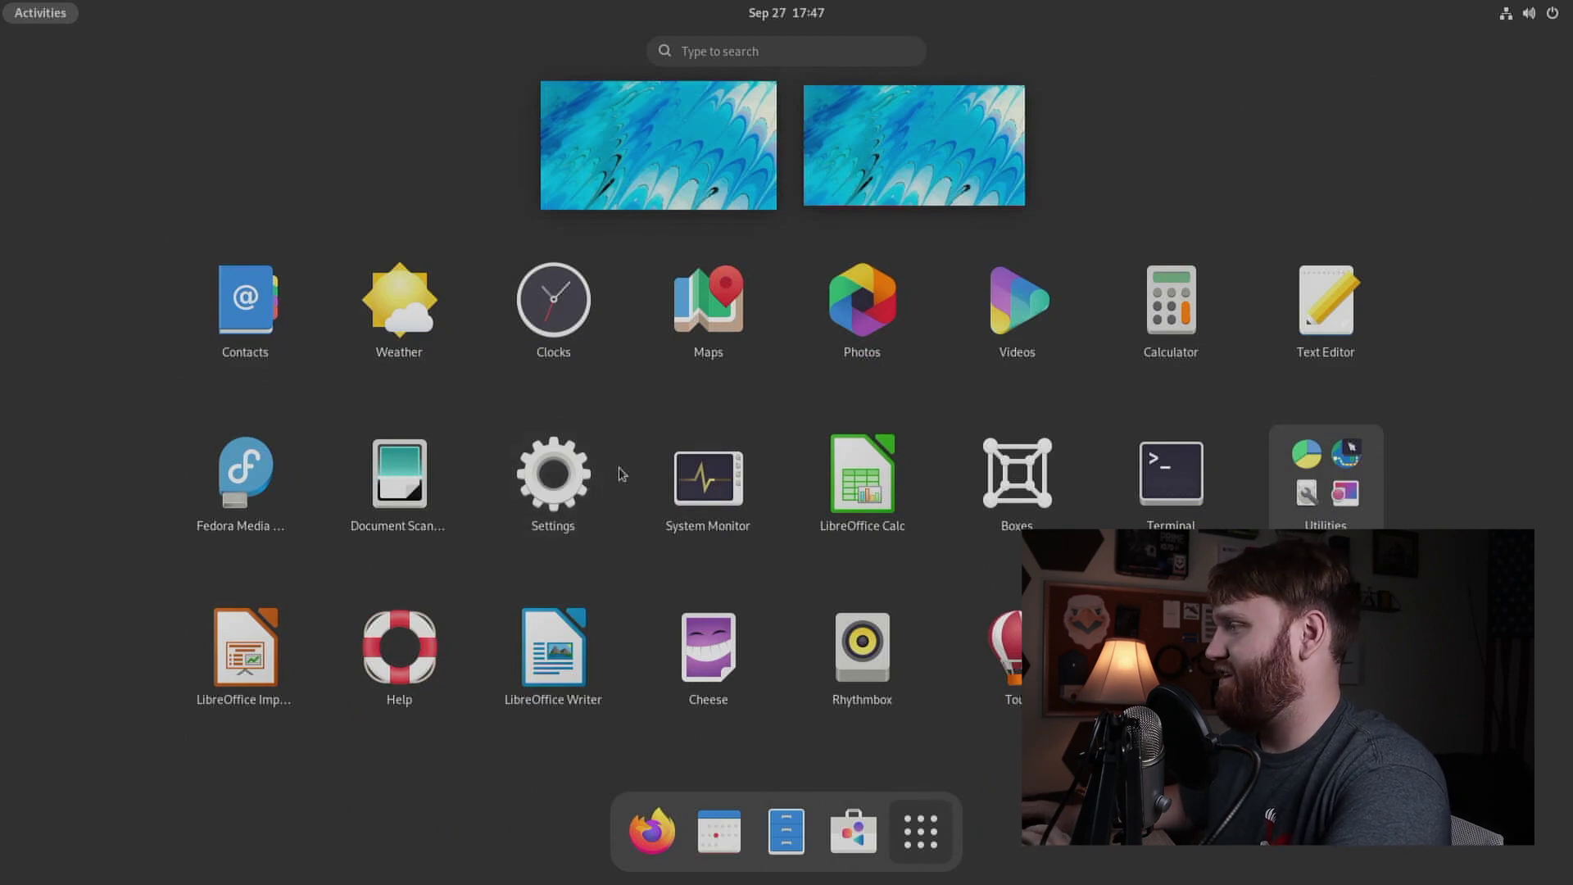
{"action": "left_click", "coordinate": [691, 479]}
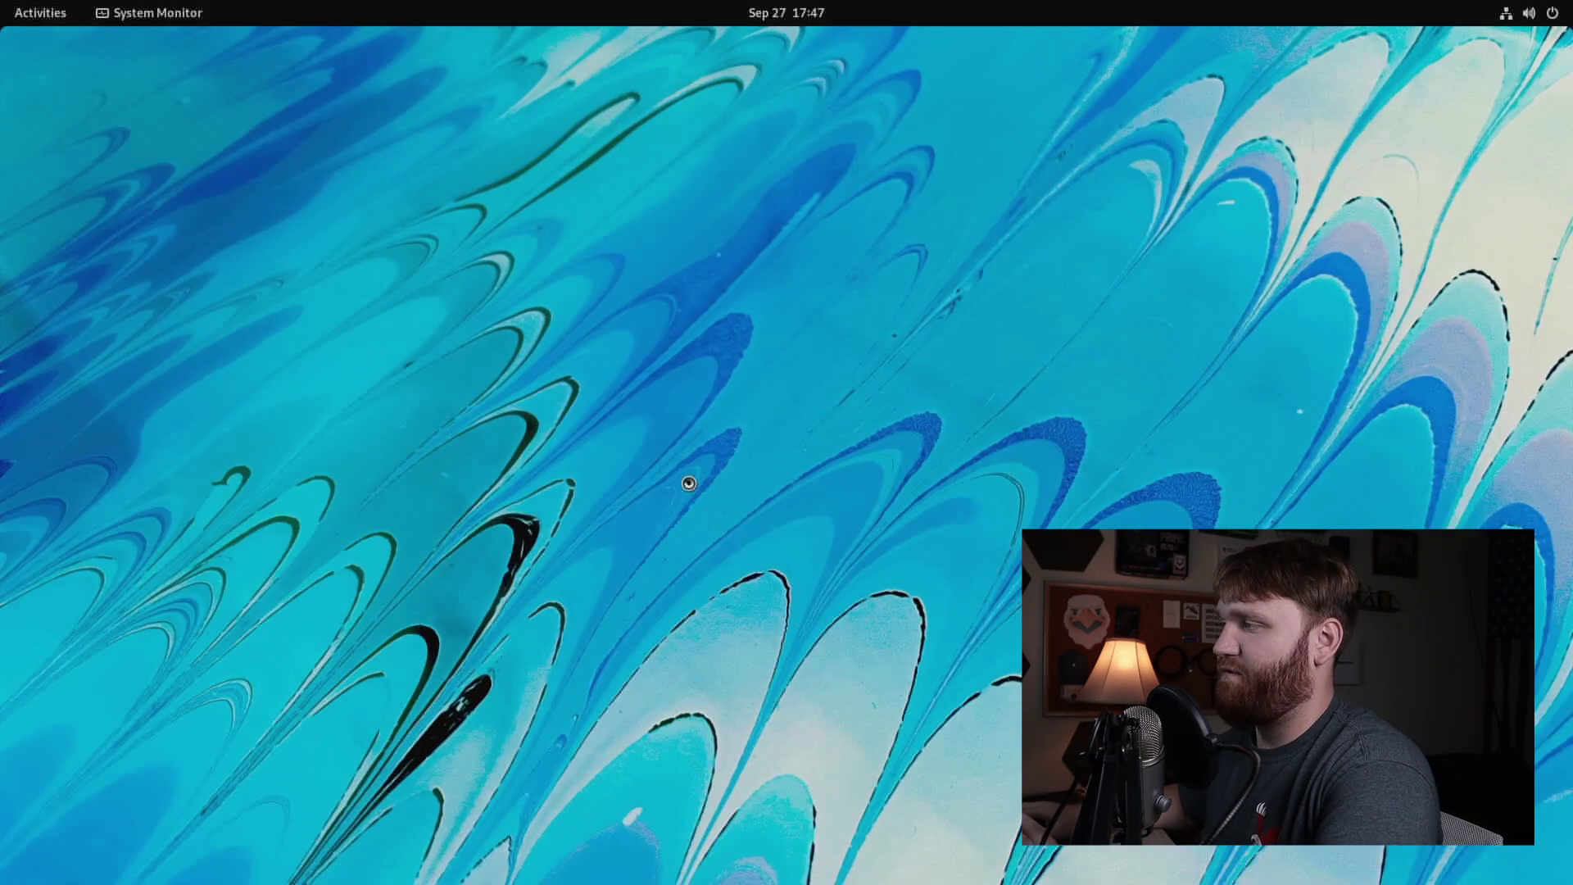
{"action": "left_click_drag", "start_coordinate": [436, 98], "coordinate": [270, 178]}
{"action": "left_click", "coordinate": [338, 147]}
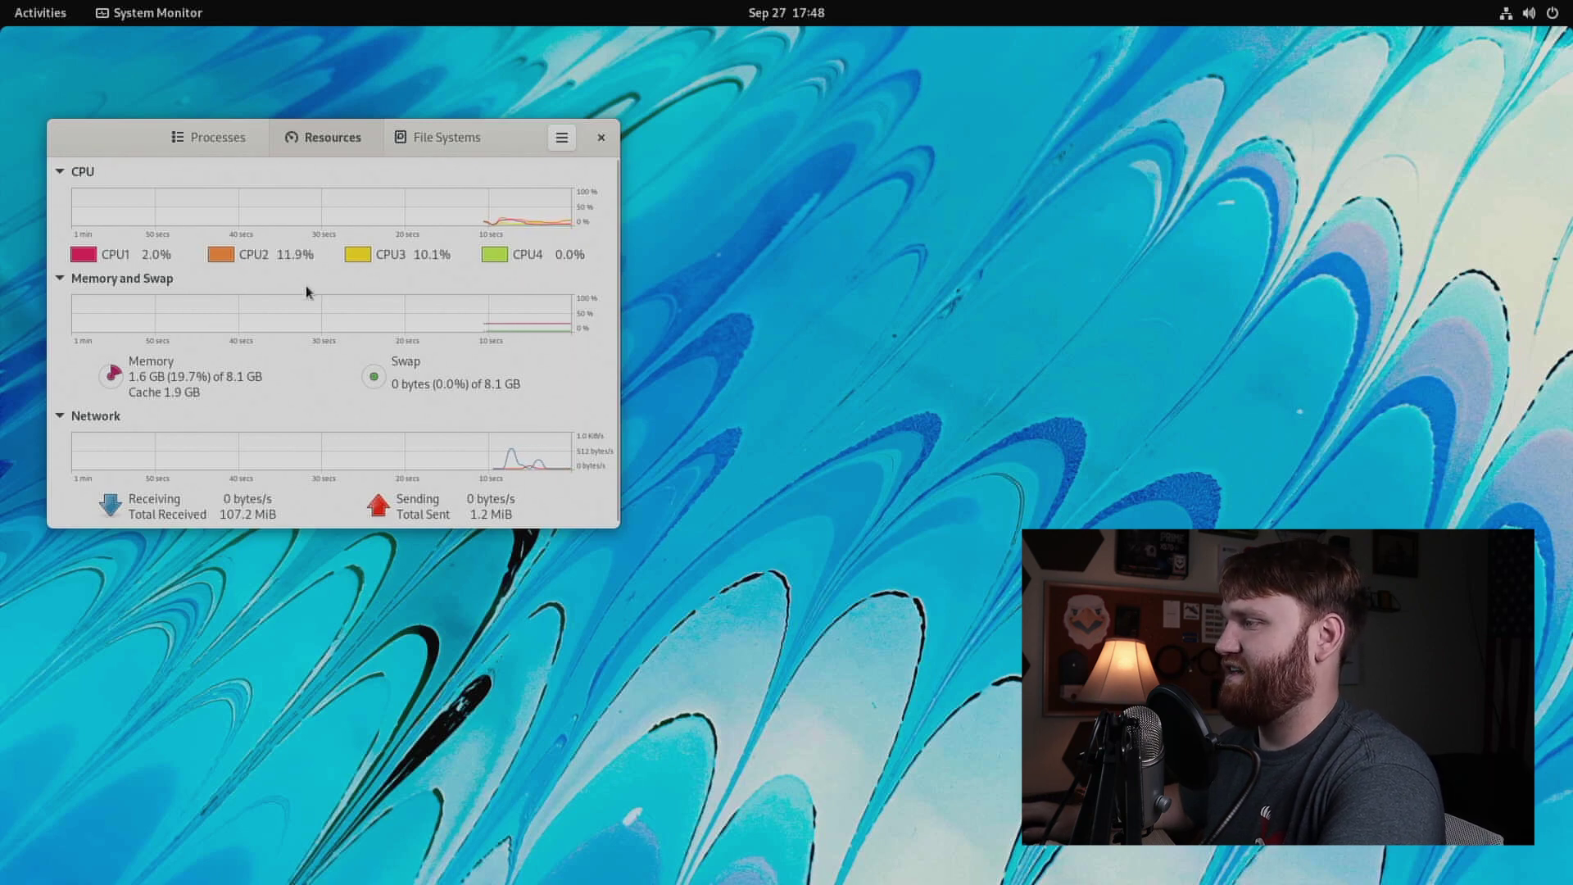
{"action": "scroll", "coordinate": [254, 403], "scroll_direction": "down", "scroll_amount": 1}
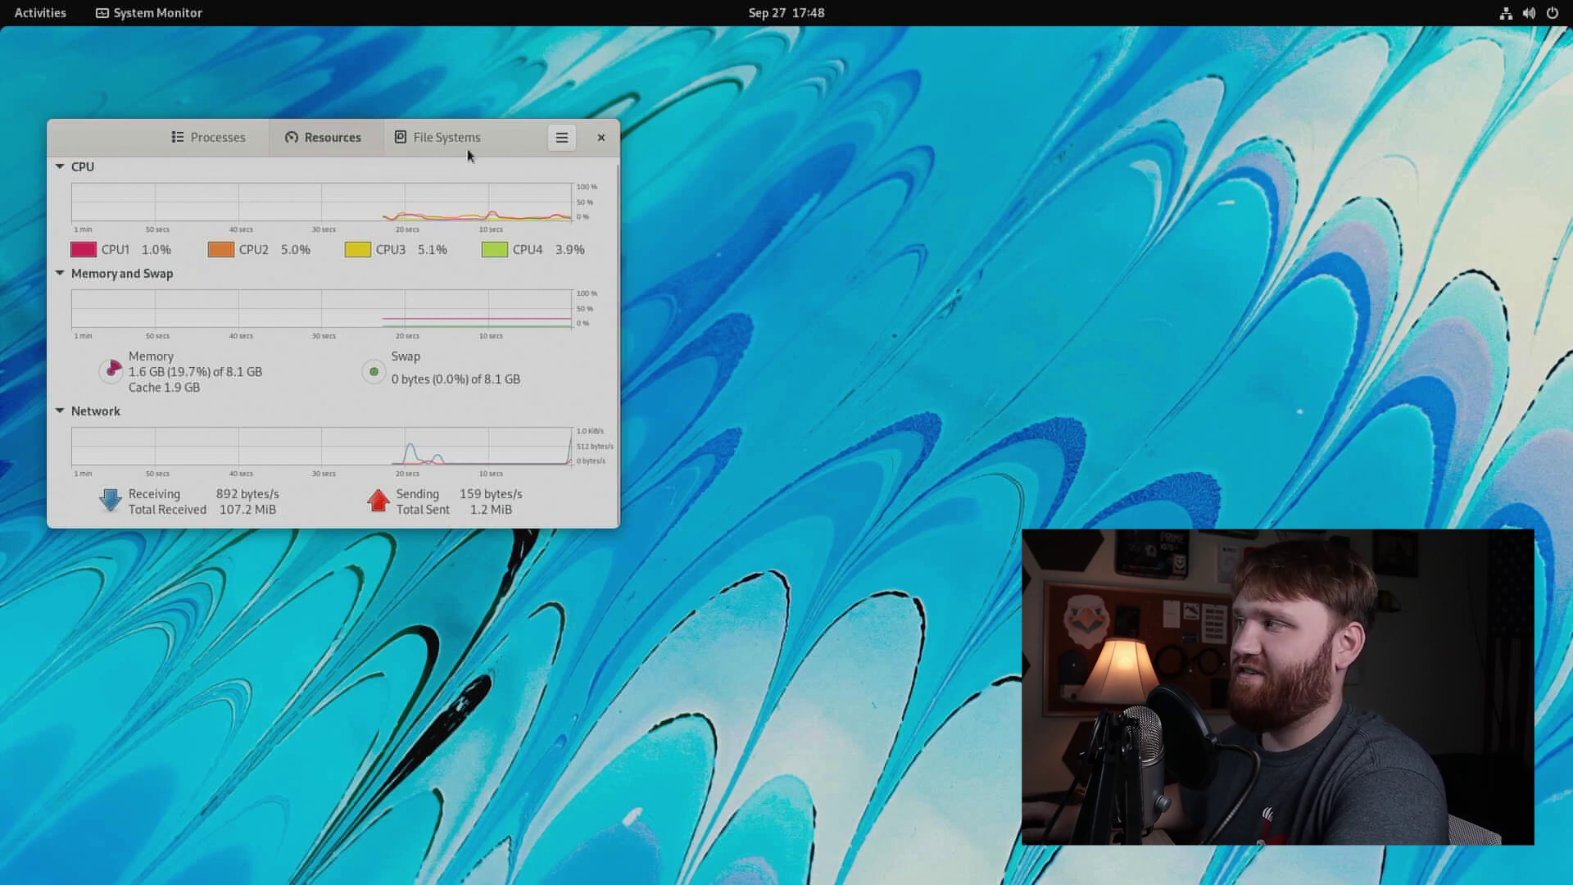
{"action": "left_click", "coordinate": [601, 139]}
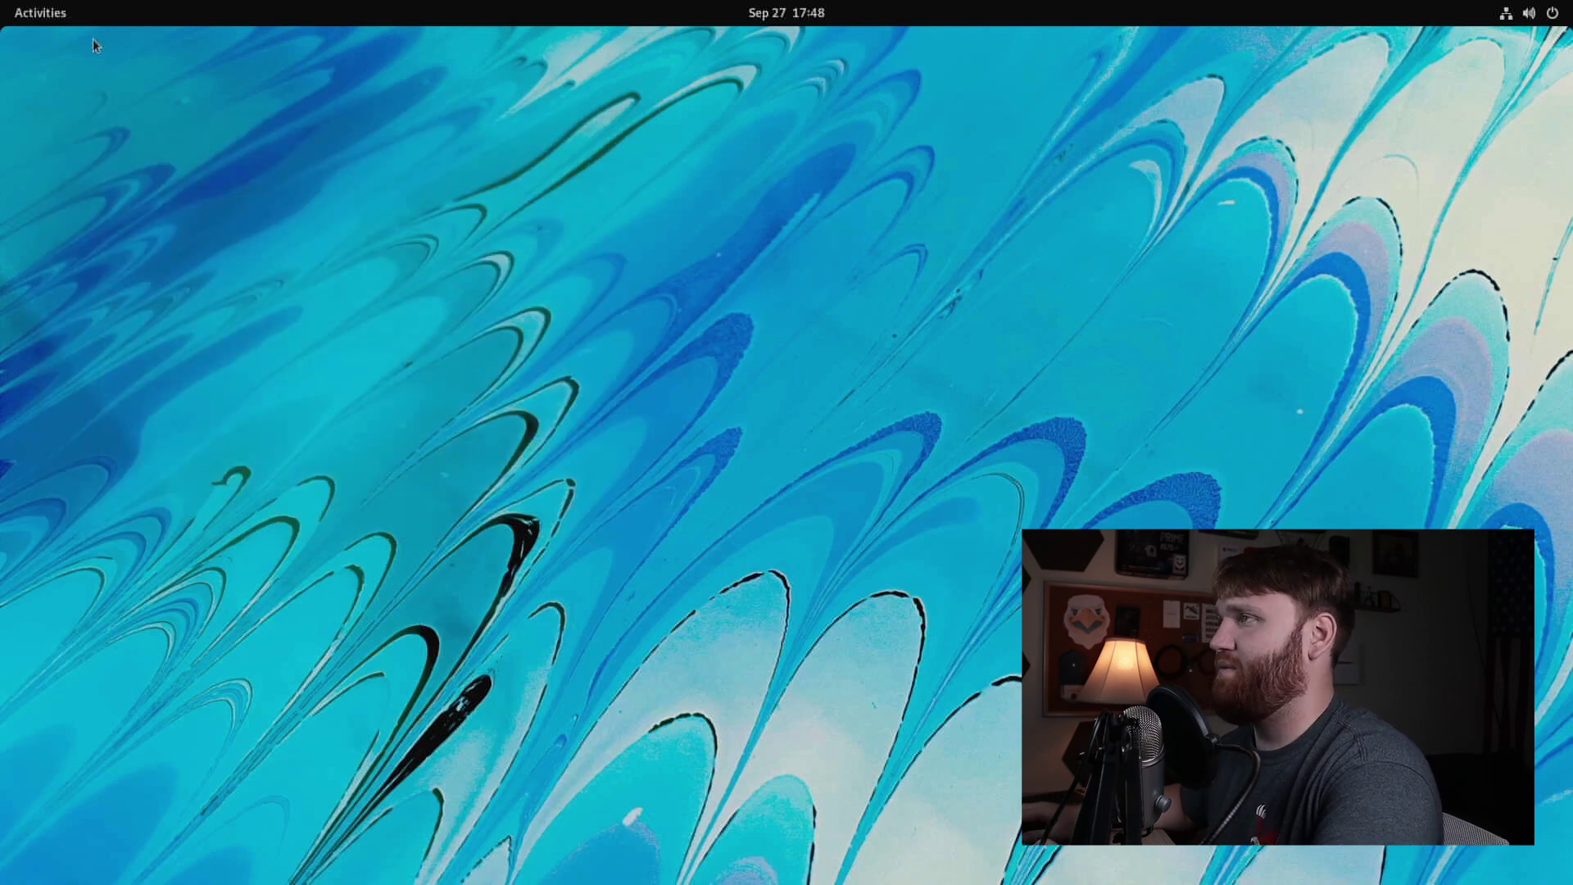
{"action": "left_click", "coordinate": [18, 15]}
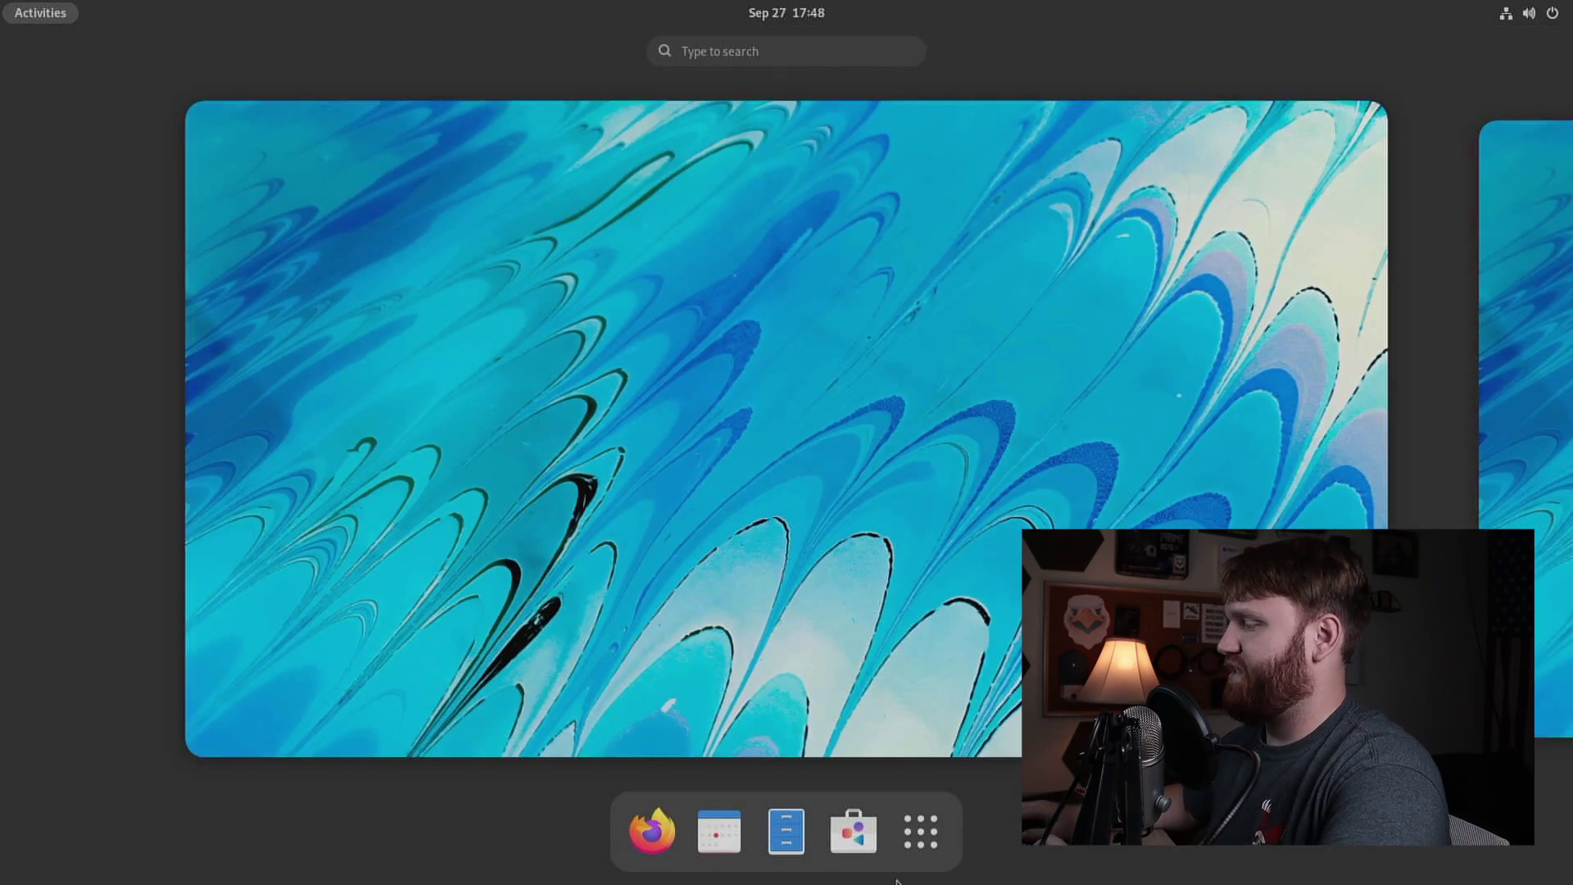
{"action": "left_click", "coordinate": [929, 848]}
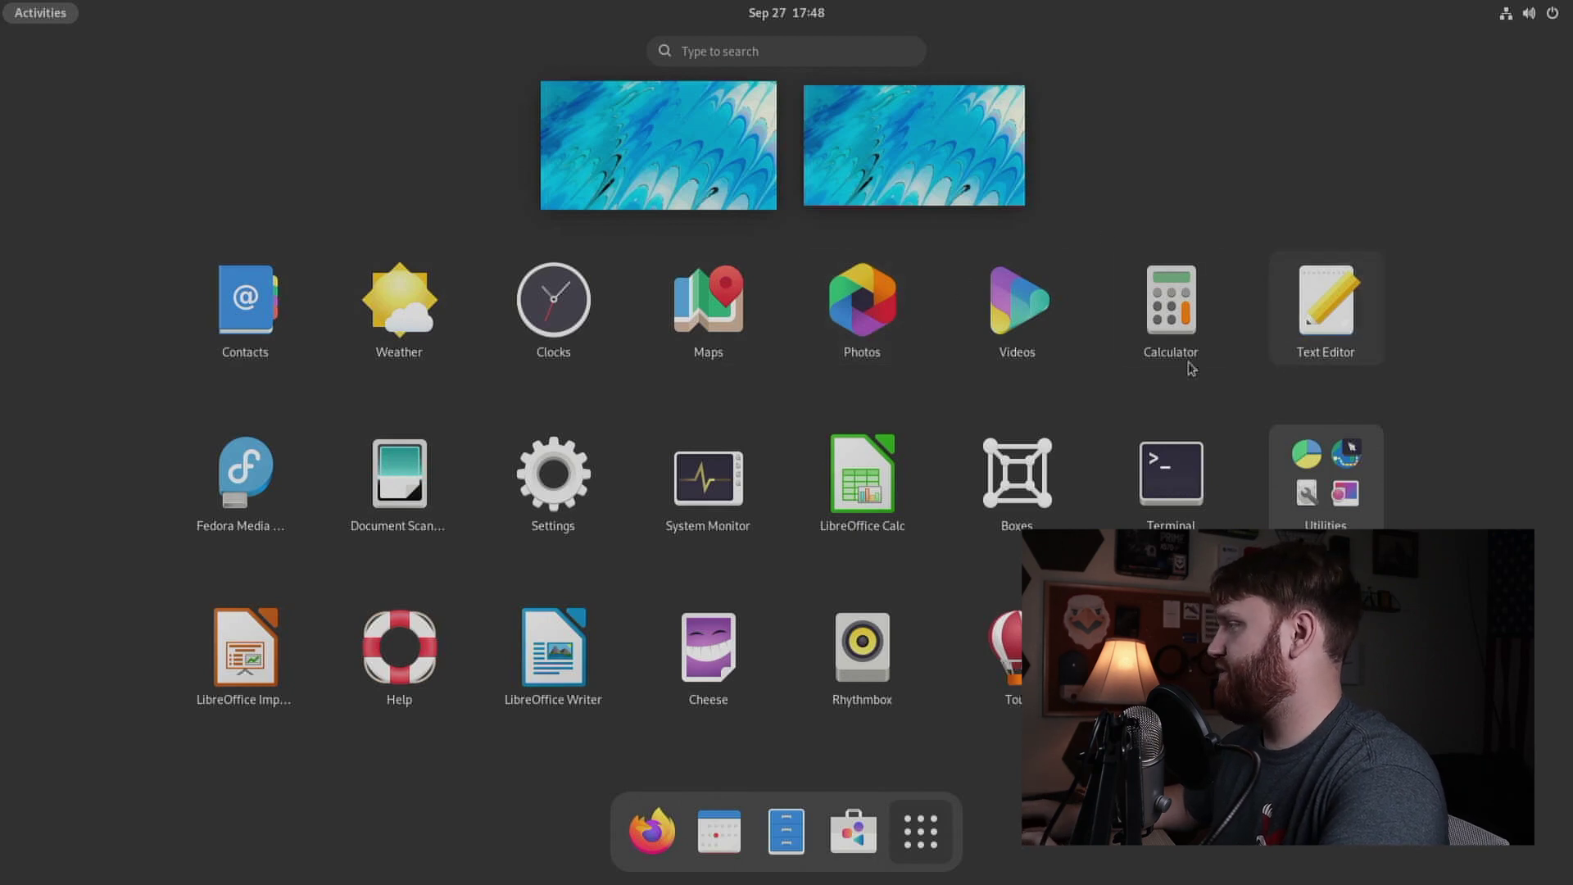
{"action": "left_click", "coordinate": [1309, 480]}
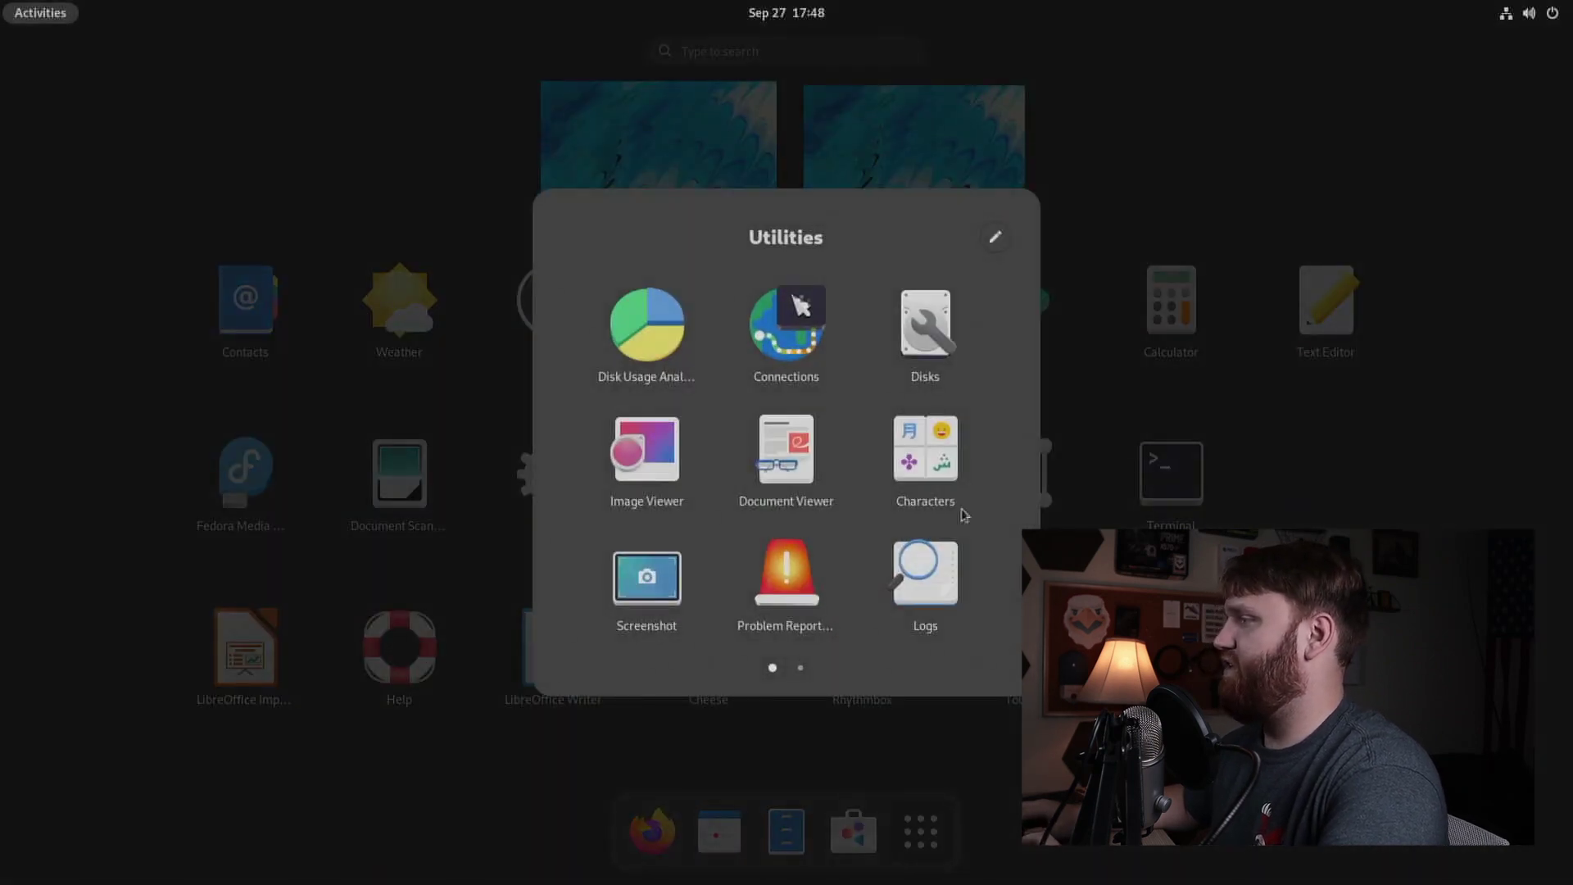
{"action": "left_click", "coordinate": [928, 366]}
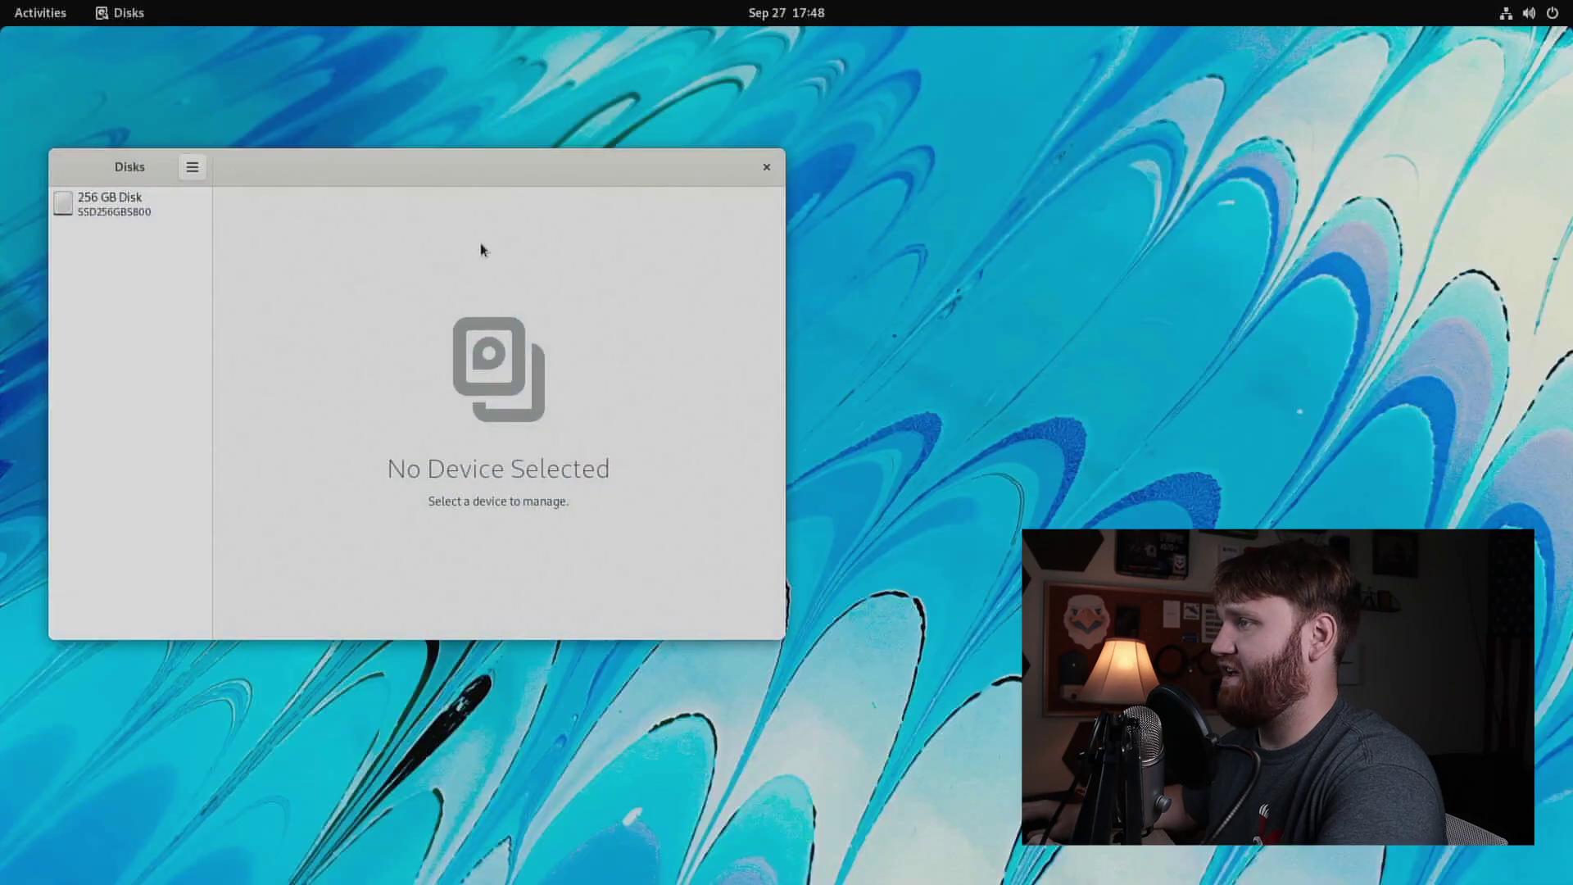
{"action": "left_click", "coordinate": [82, 208]}
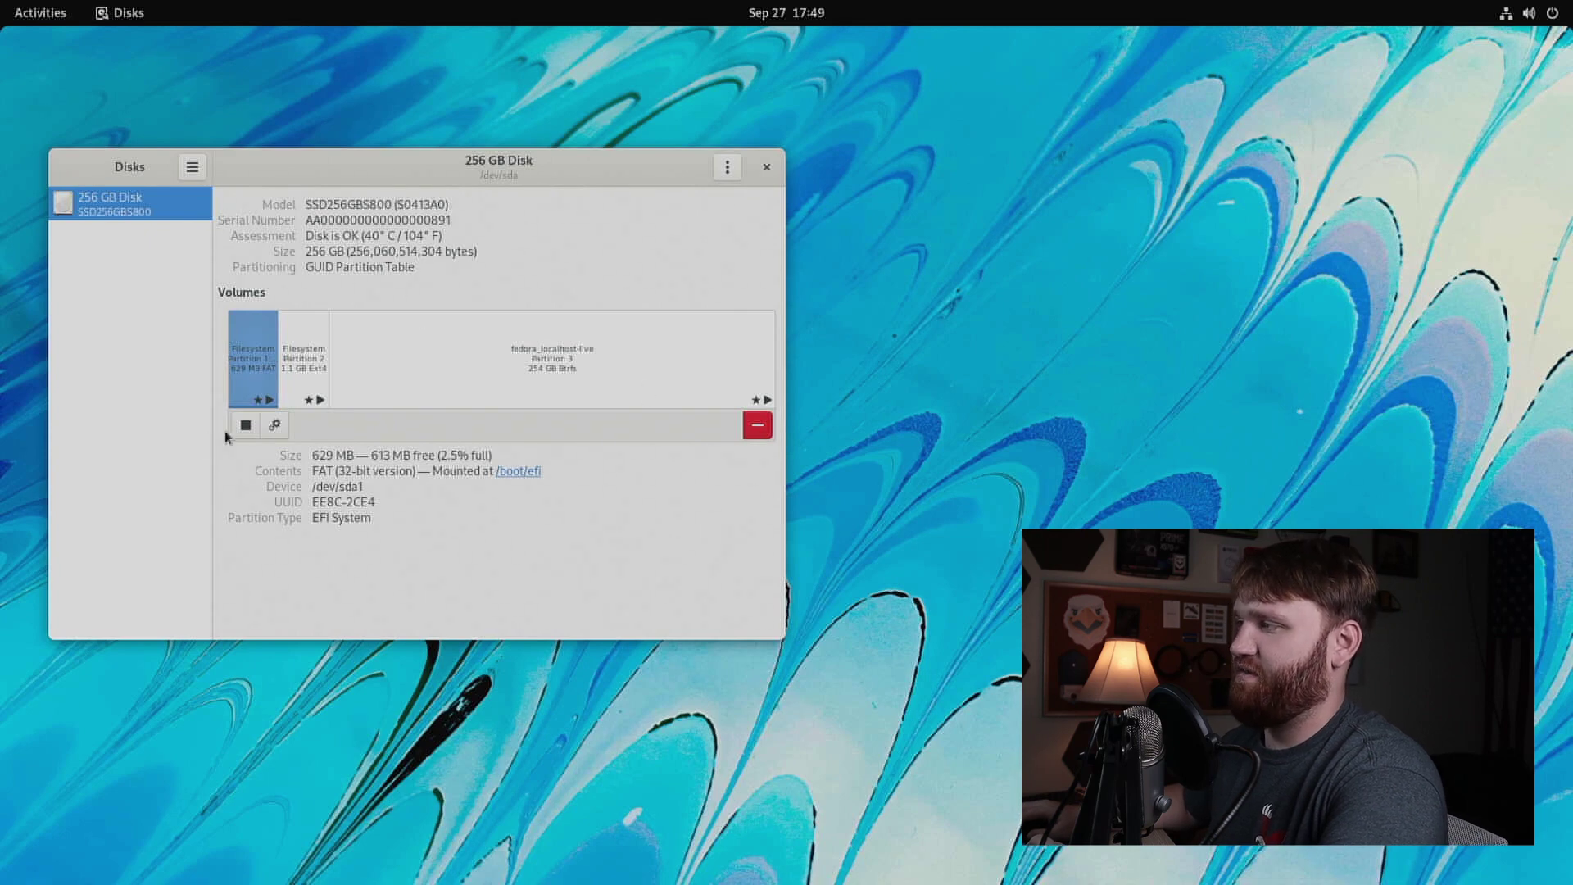
{"action": "left_click", "coordinate": [765, 168]}
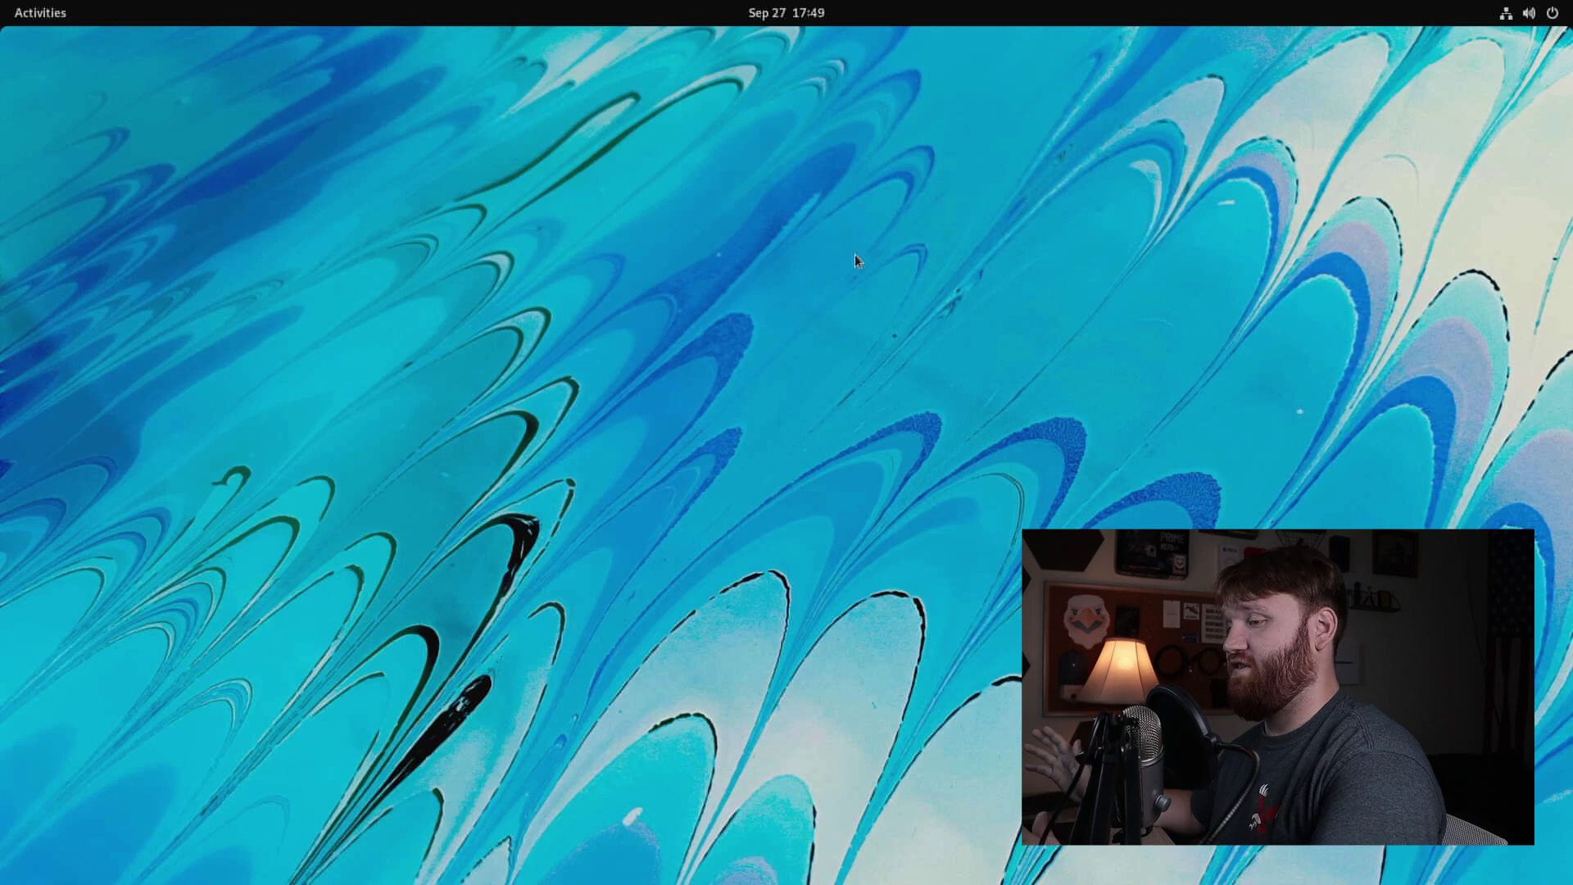